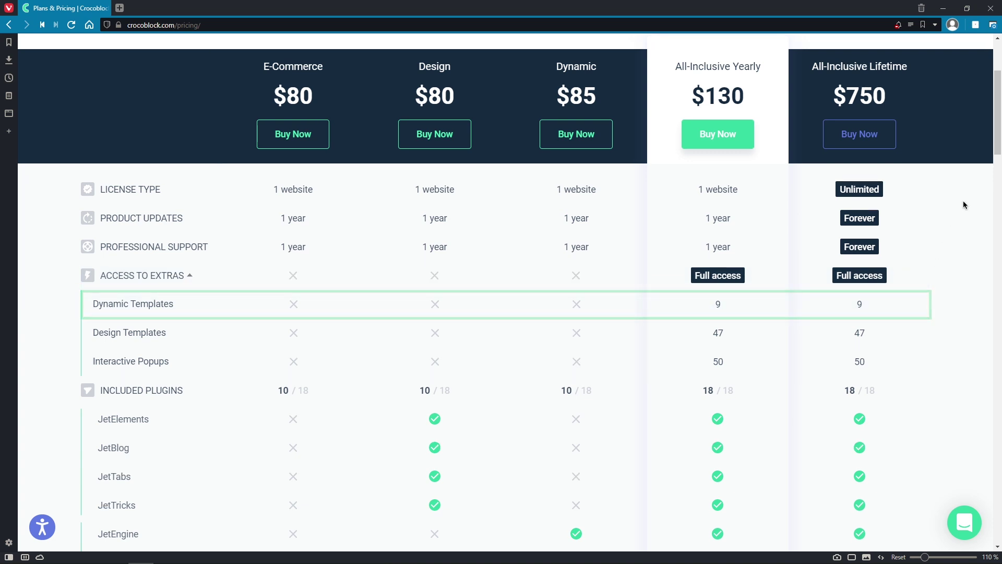
# Step: Scroll down Crocoblock's pricing page and open the 'From current set to All-Inclusive' upgrade page
pyautogui.moveTo(999, 150); pyautogui.dragTo(997, 377)
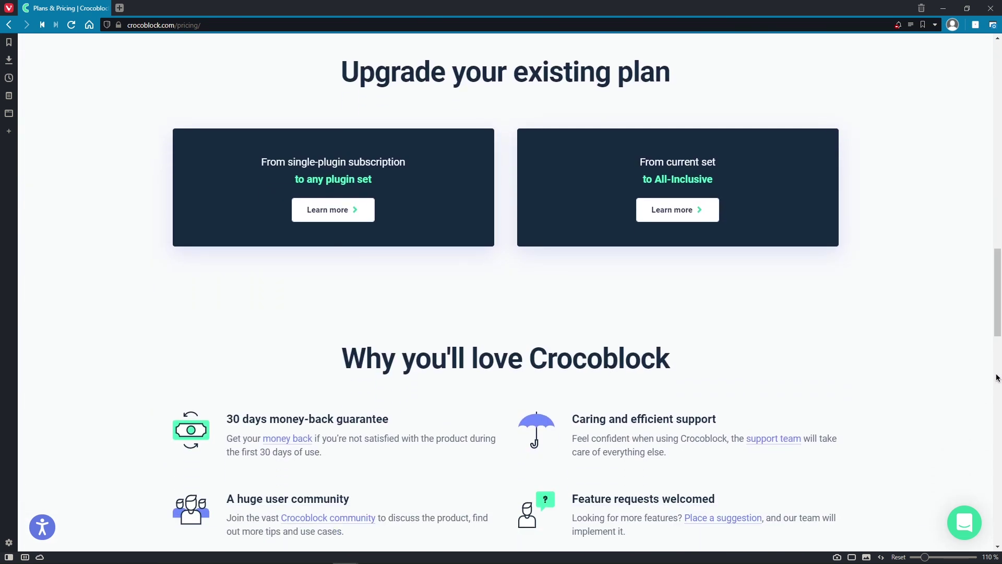
pyautogui.click(711, 219)
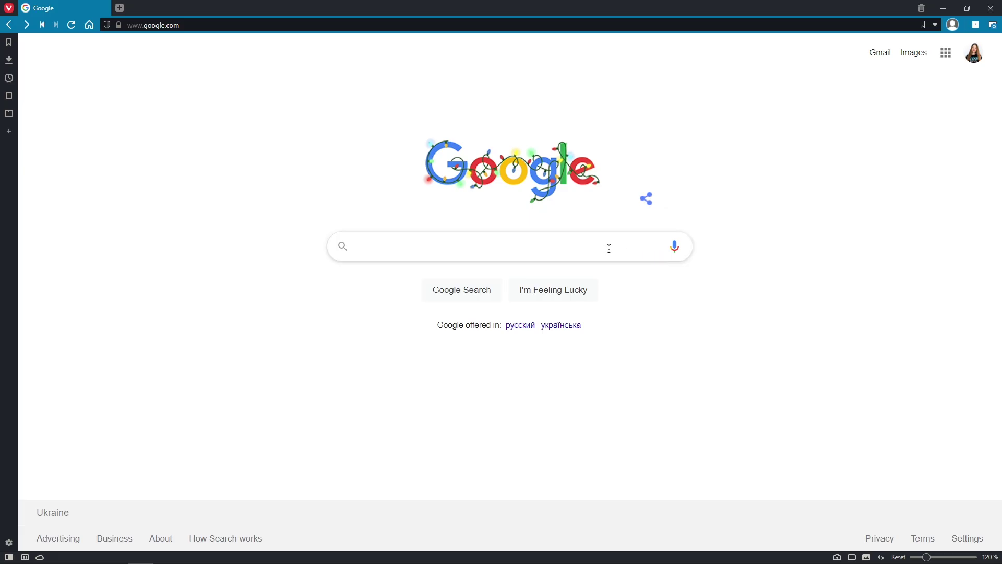
# Step: Search Google for 'website templates' and scroll through the results
pyautogui.click(609, 249)
pyautogui.write('website templates')
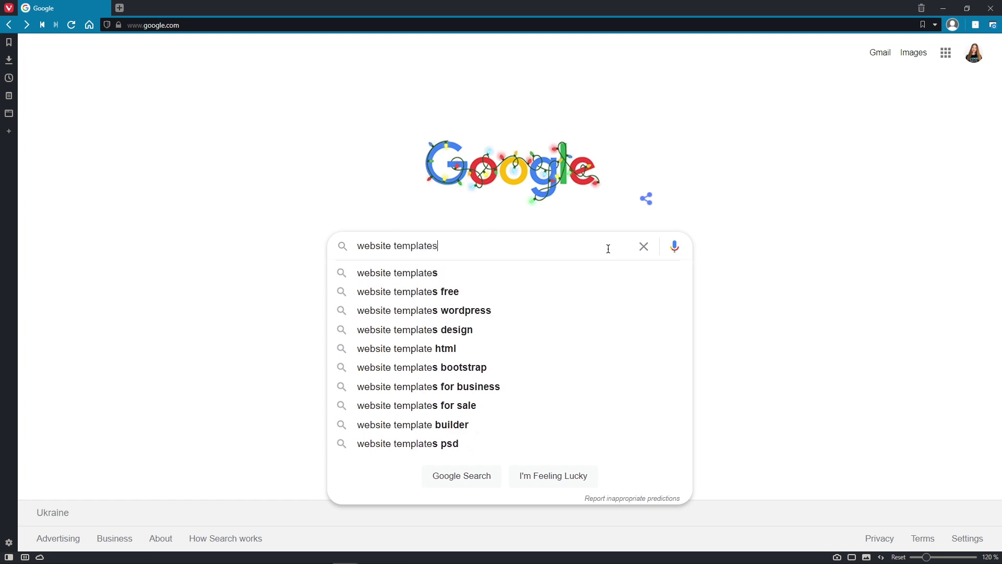
pyautogui.press('Return')
pyautogui.scroll(-4, 608, 252)
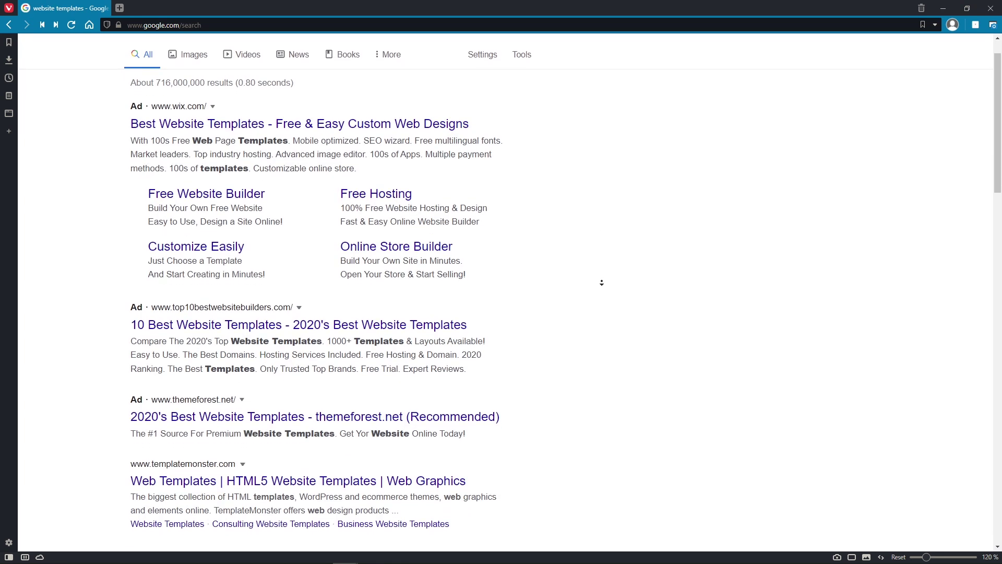
pyautogui.scroll(-9, 604, 291)
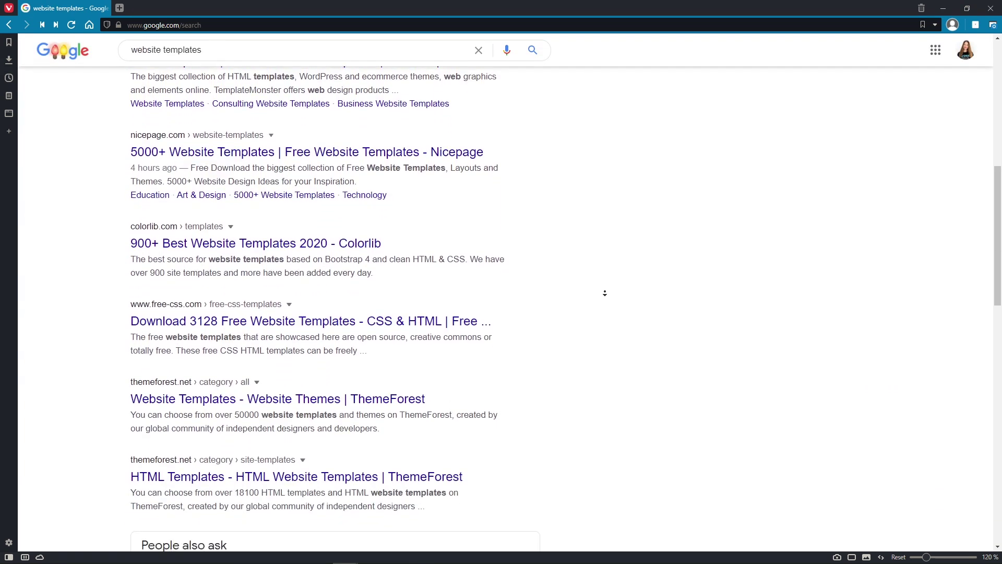
pyautogui.scroll(-9, 605, 294)
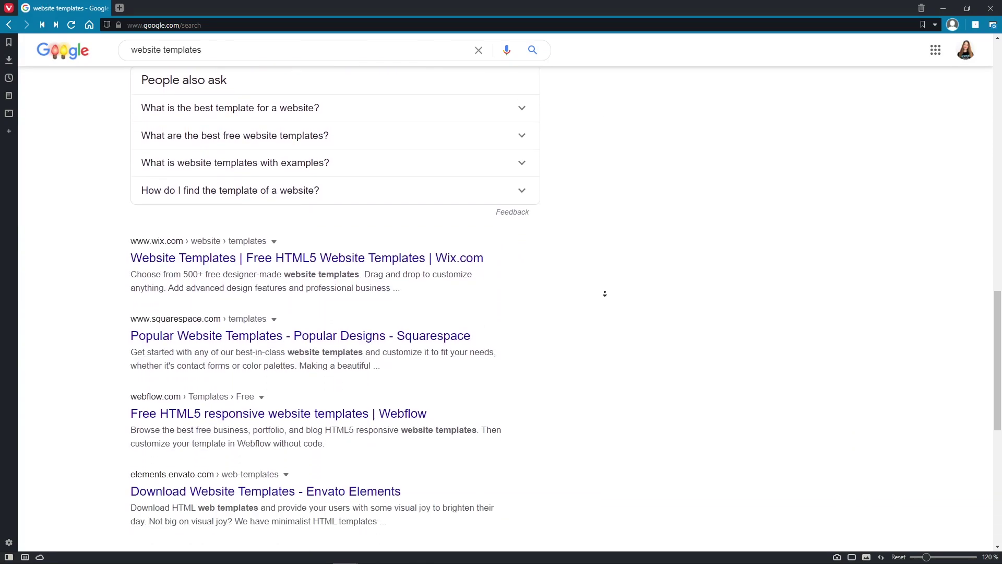
pyautogui.scroll(-4, 605, 293)
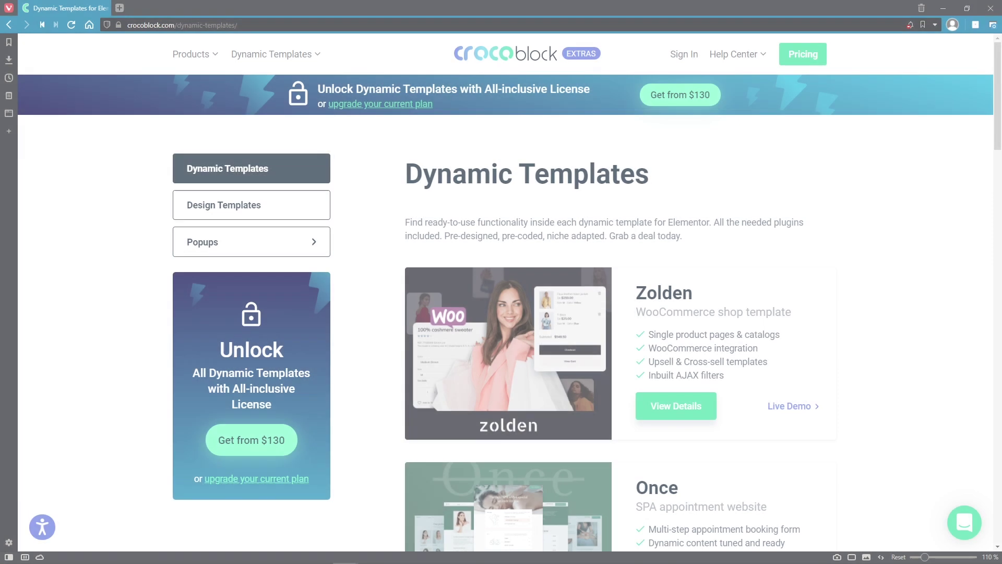
# Step: Scroll down the Dynamic Templates list and open the Foreo template's live demo
pyautogui.scroll(-5, 510, 292)
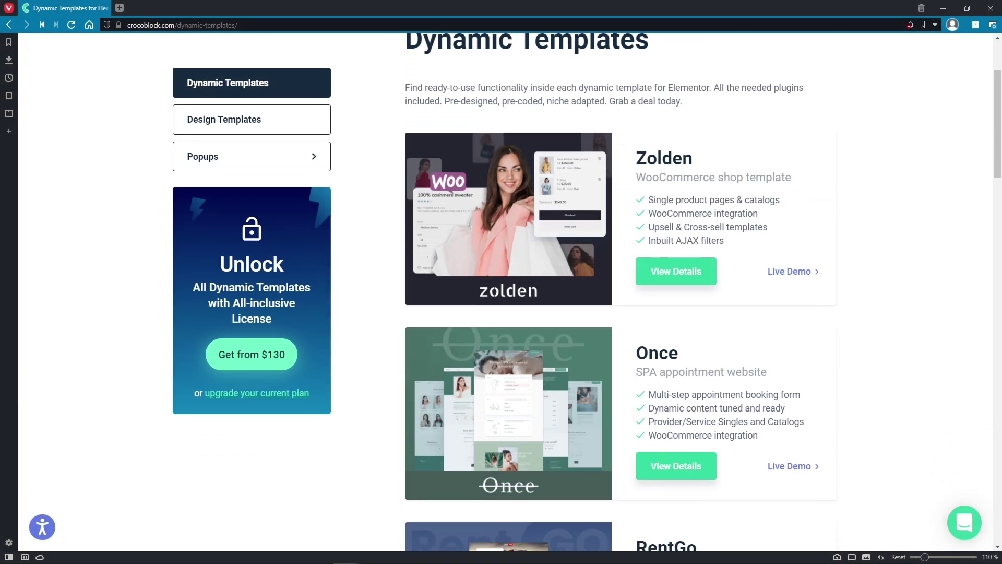
pyautogui.scroll(-5, 620, 293)
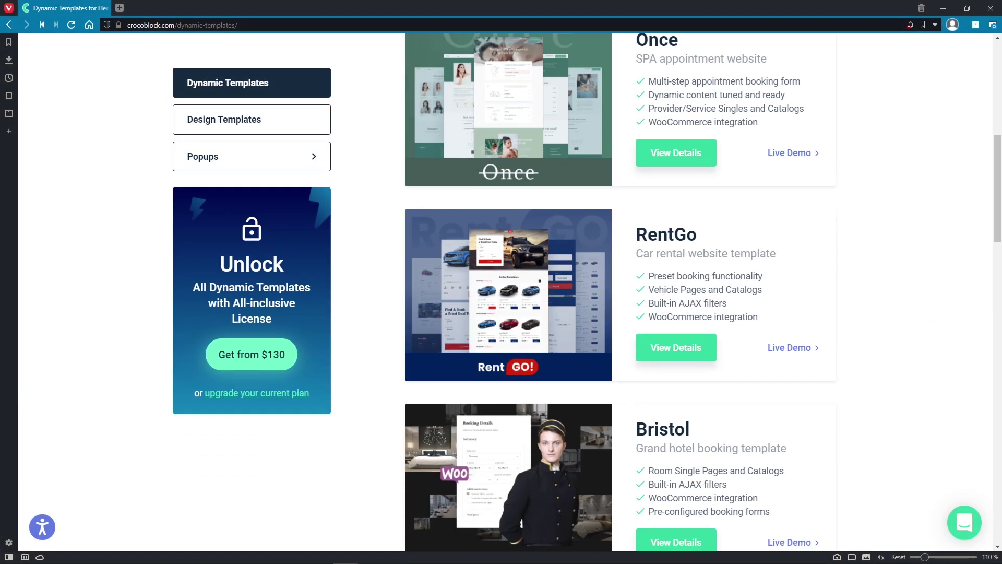
pyautogui.scroll(-5, 621, 293)
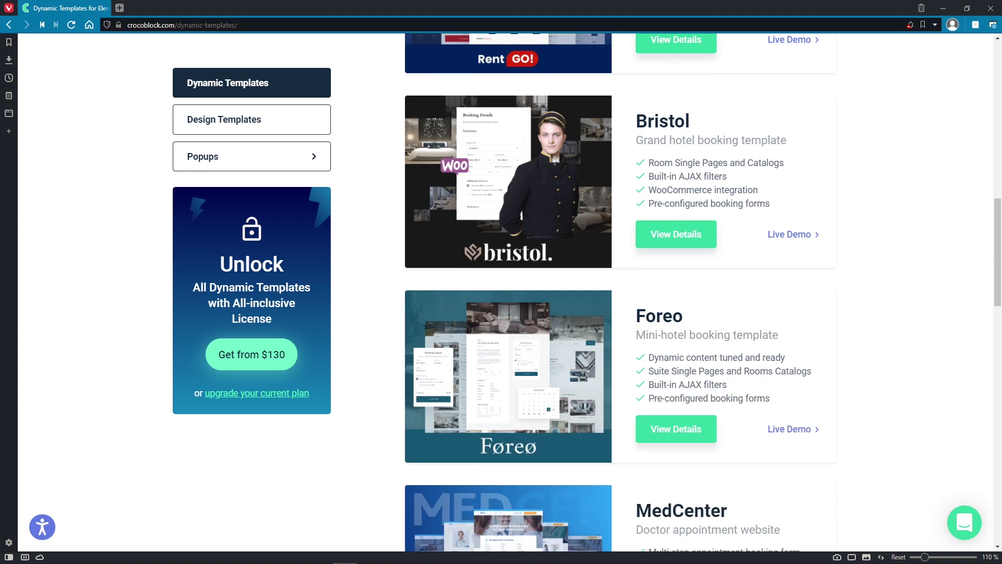
pyautogui.scroll(-2, 916, 168)
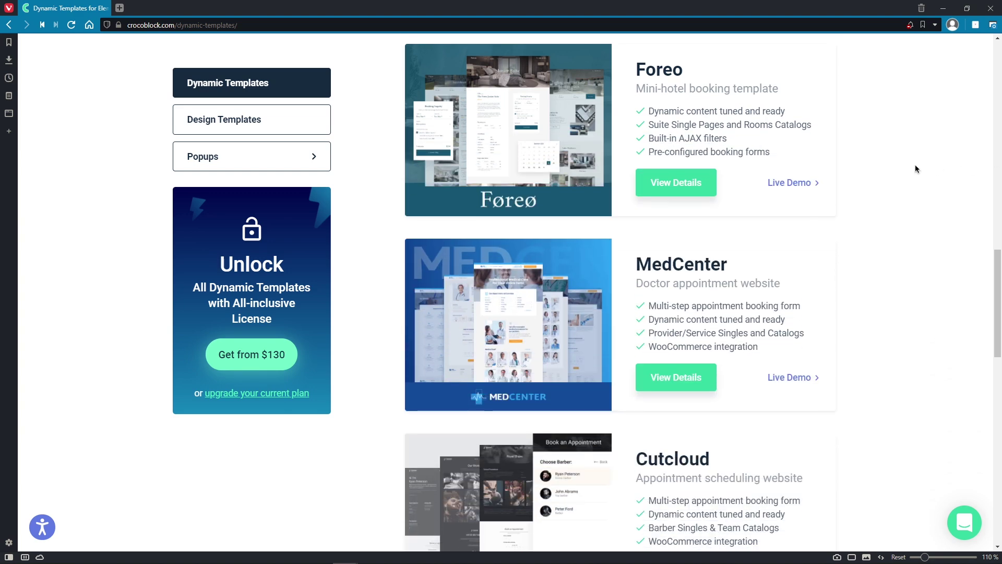
pyautogui.click(811, 182)
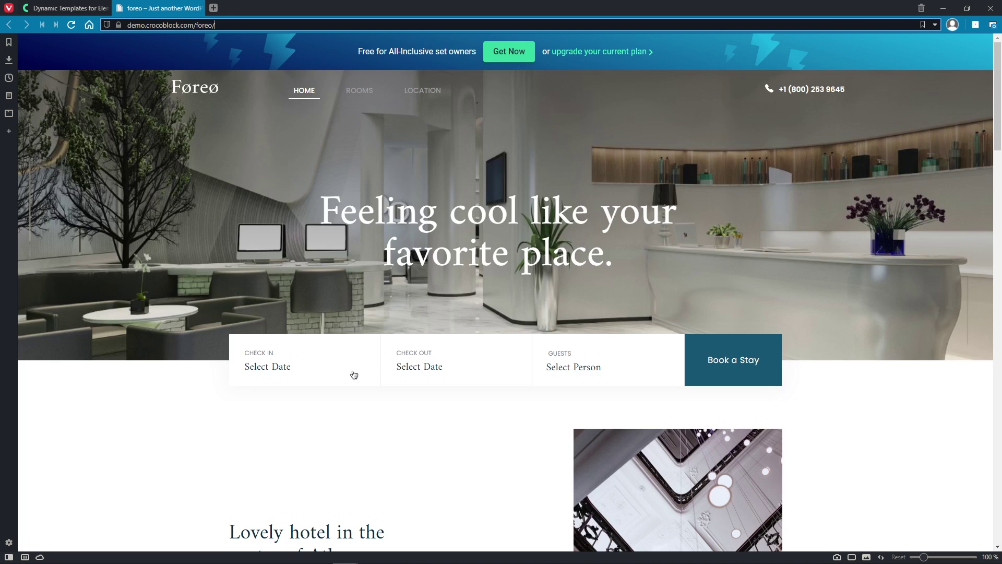
# Step: Search the demo for rooms from March 7 to March 9, 2021 for 1 guest
pyautogui.click(351, 373)
pyautogui.click(453, 197)
pyautogui.click(452, 197)
pyautogui.click(453, 197)
pyautogui.click(439, 233)
pyautogui.click(447, 370)
pyautogui.click(441, 258)
pyautogui.click(593, 371)
pyautogui.click(554, 404)
pyautogui.click(730, 374)
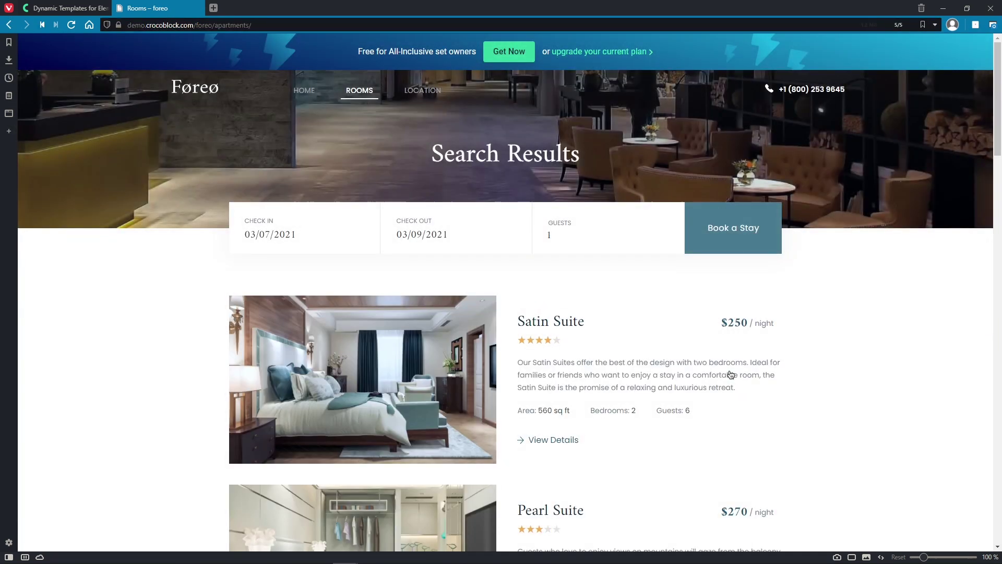
# Step: Book the Satin Suite for December 8–10 with Breakfast and Dinner, then close the checkout tab
pyautogui.click(469, 370)
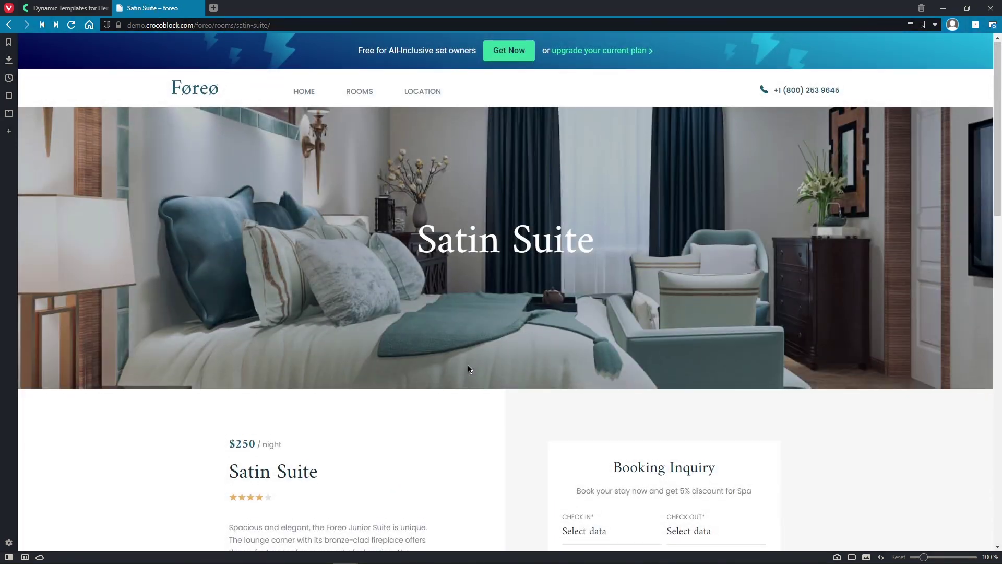
pyautogui.scroll(-6, 468, 369)
pyautogui.scroll(-3, 468, 369)
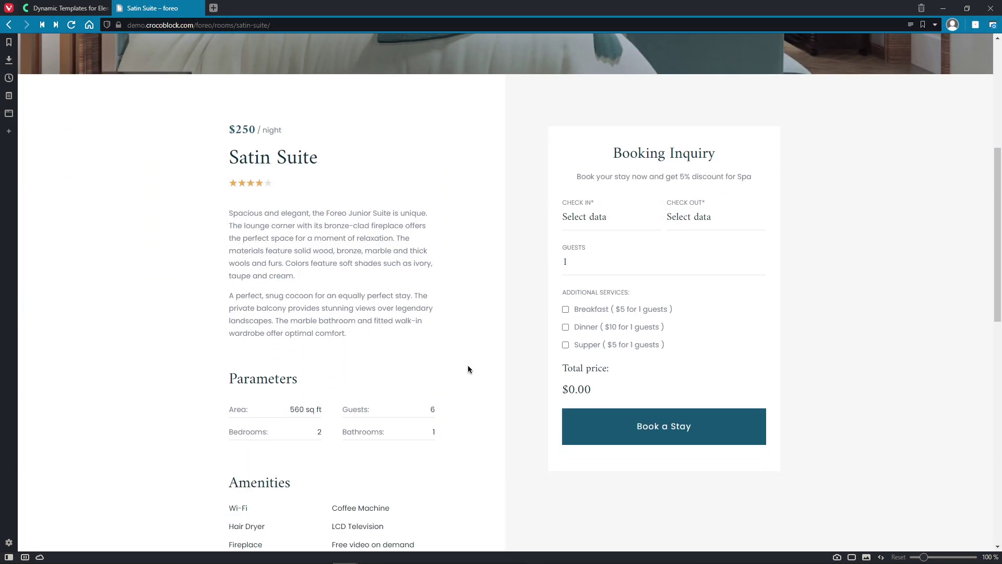
pyautogui.click(606, 180)
pyautogui.click(610, 280)
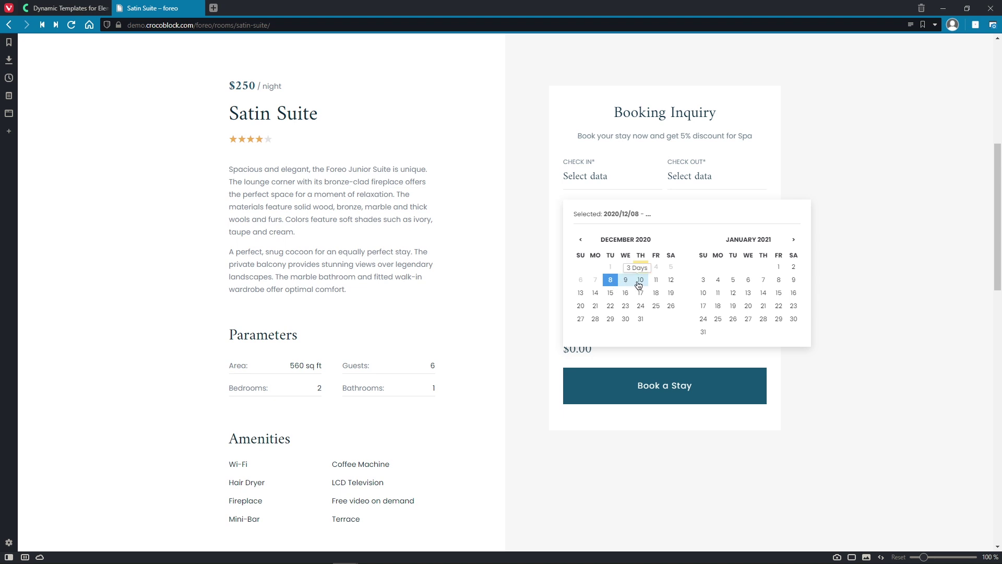
pyautogui.click(640, 280)
pyautogui.click(607, 270)
pyautogui.click(605, 286)
pyautogui.click(620, 389)
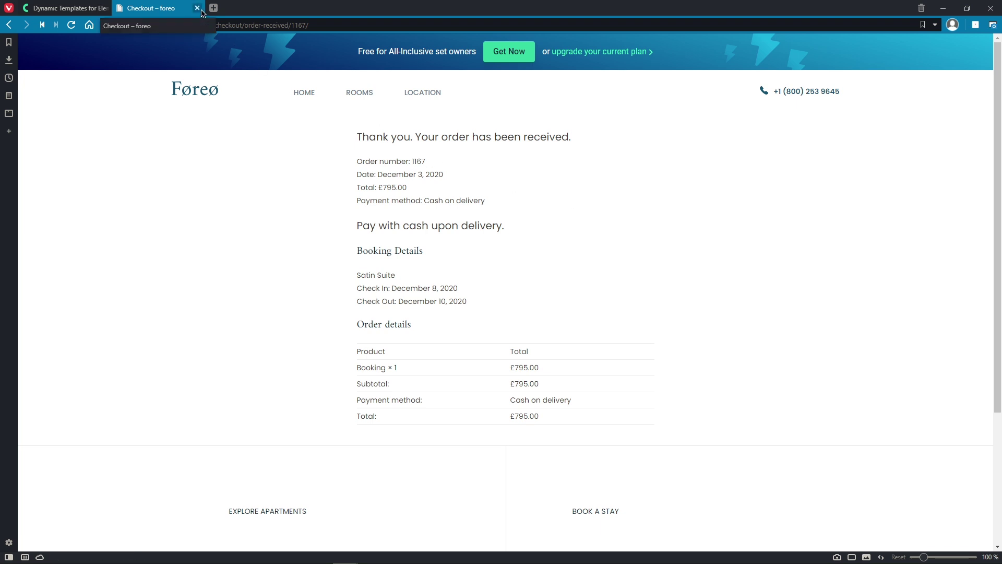
pyautogui.click(200, 8)
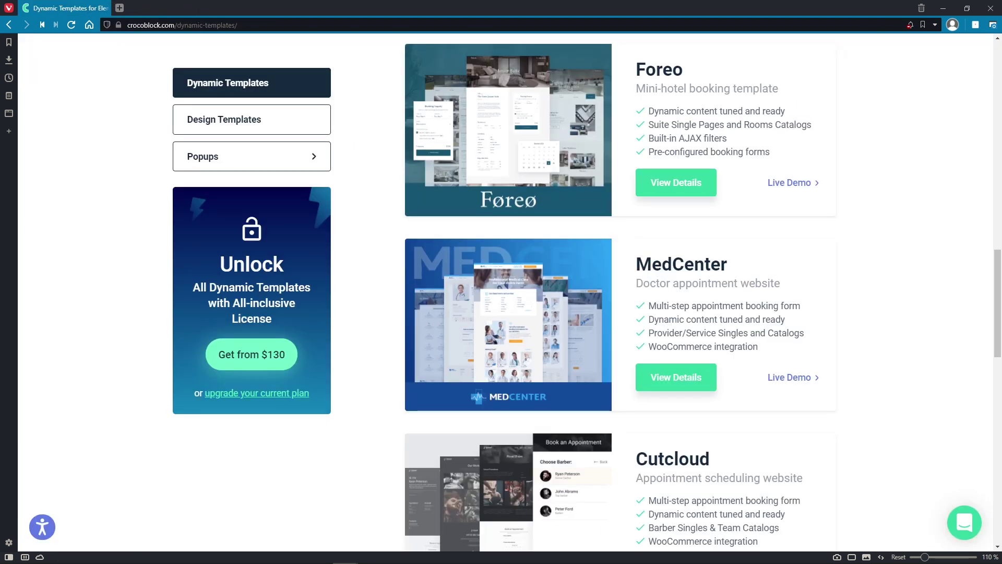
# Step: Scroll the Dynamic Templates catalogue down to CarDealer and back to the top
pyautogui.scroll(-4, 619, 292)
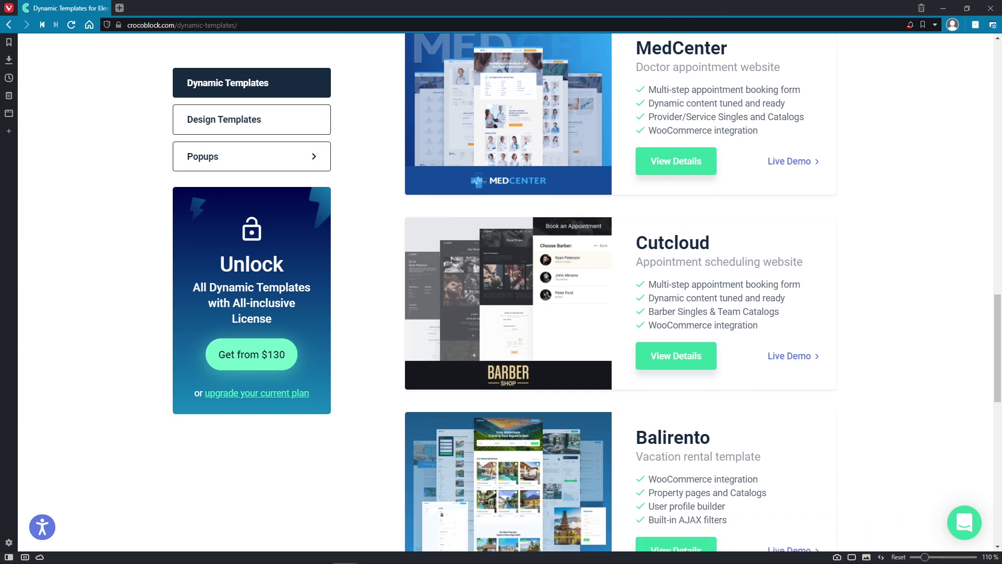
pyautogui.scroll(-5, 620, 292)
pyautogui.scroll(-1, 620, 292)
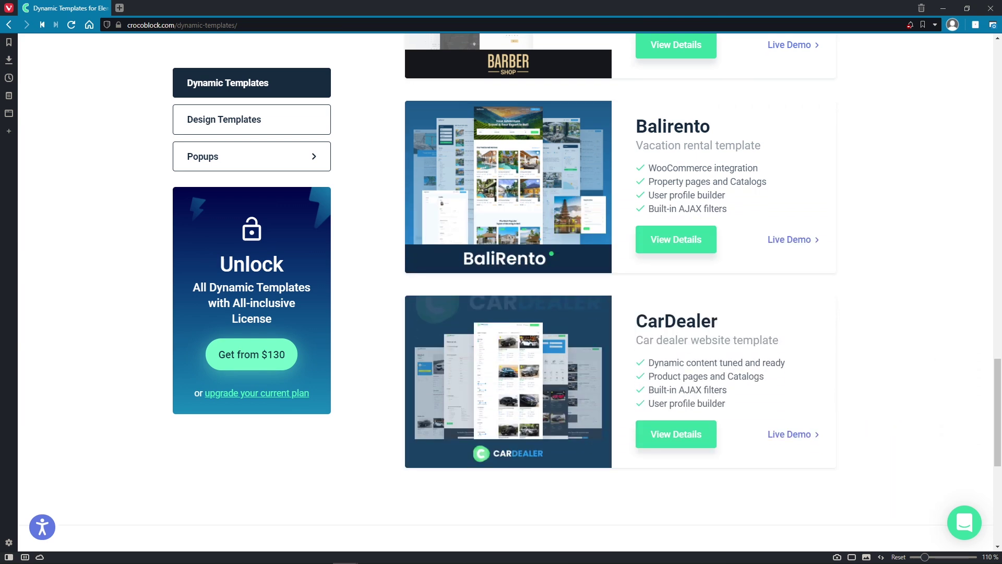
pyautogui.scroll(9, 620, 292)
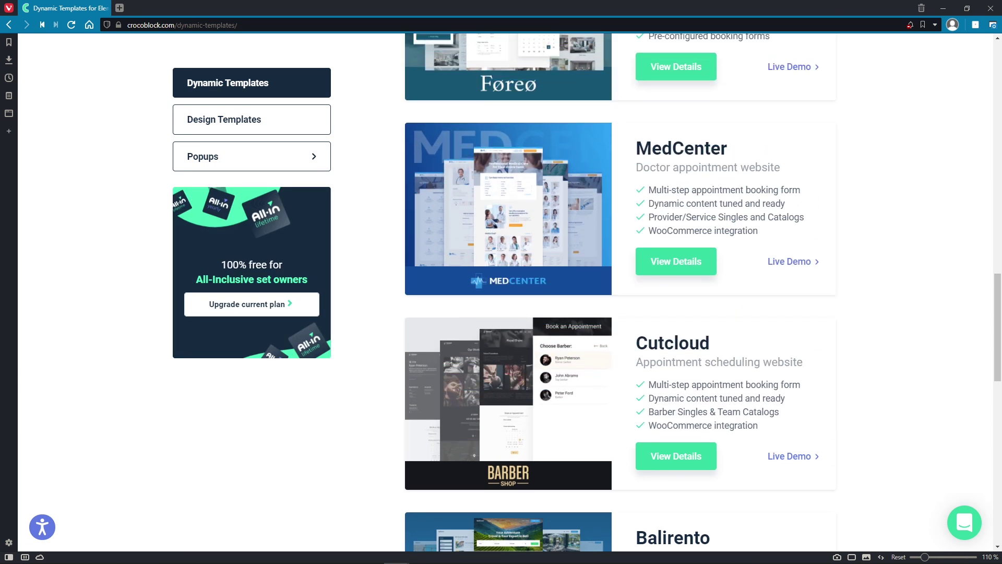
pyautogui.scroll(9, 619, 293)
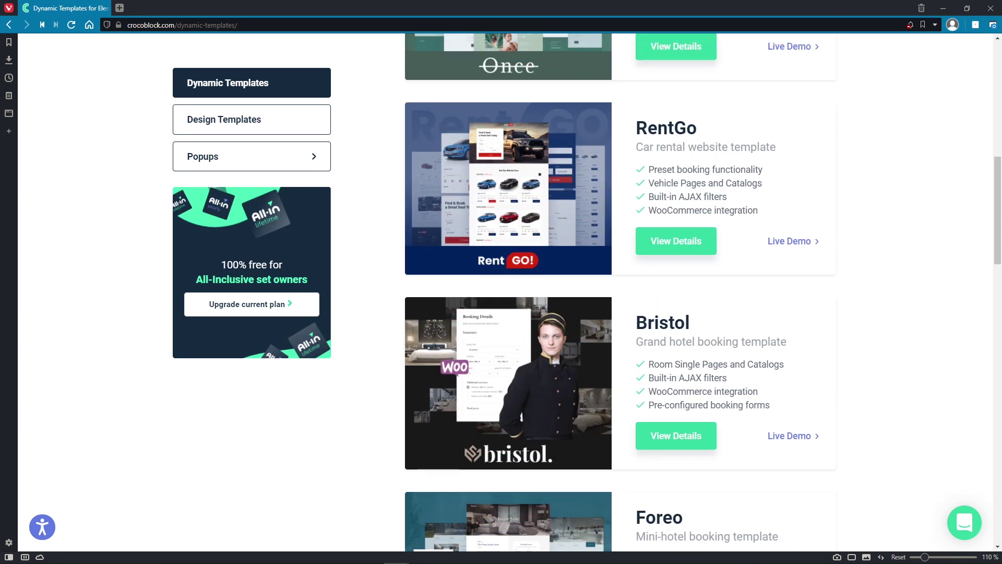
pyautogui.scroll(7, 619, 293)
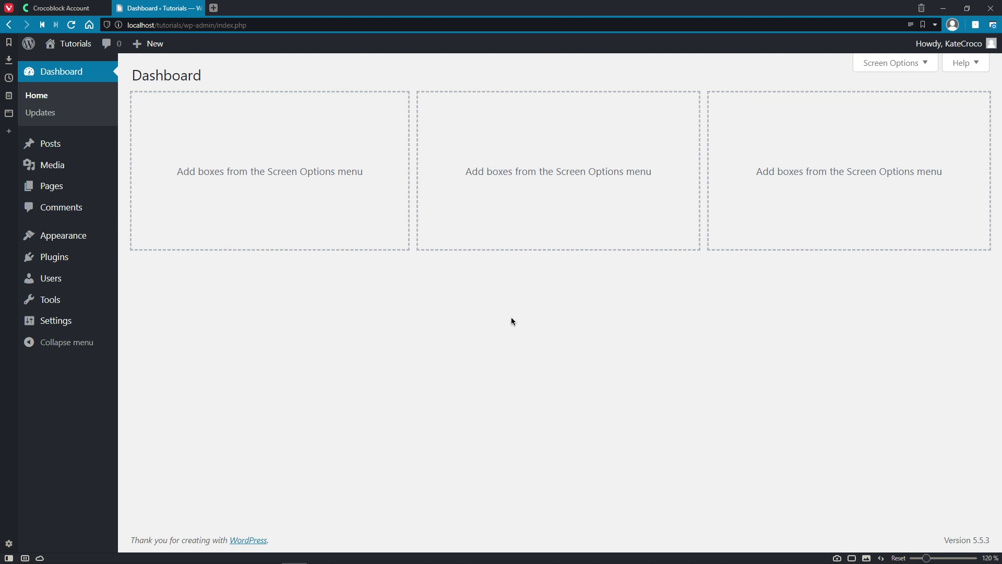
# Step: Check the empty Plugins, Media and Pages screens, return to Dashboard, then go to the Crocoblock account tab
pyautogui.click(97, 265)
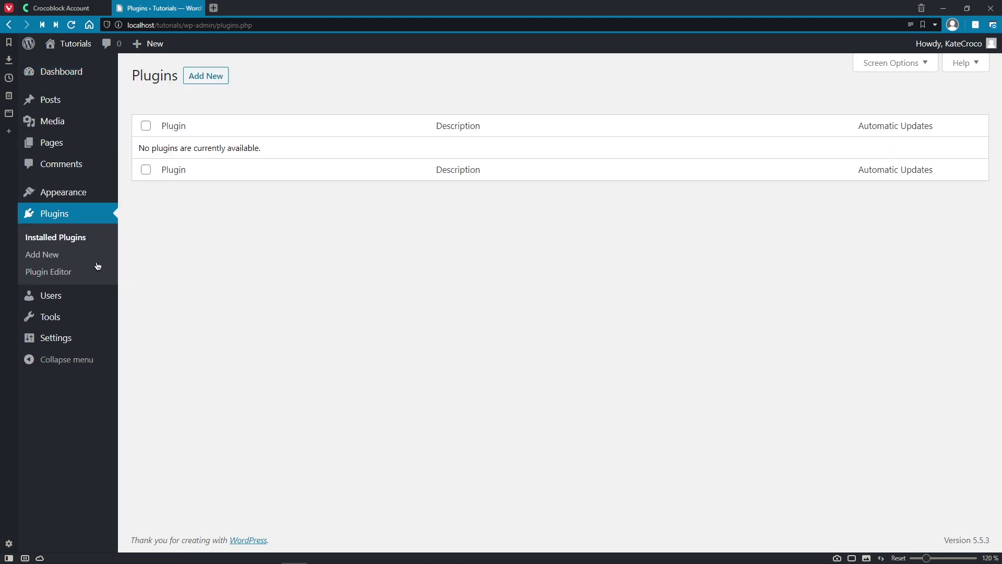
pyautogui.click(94, 123)
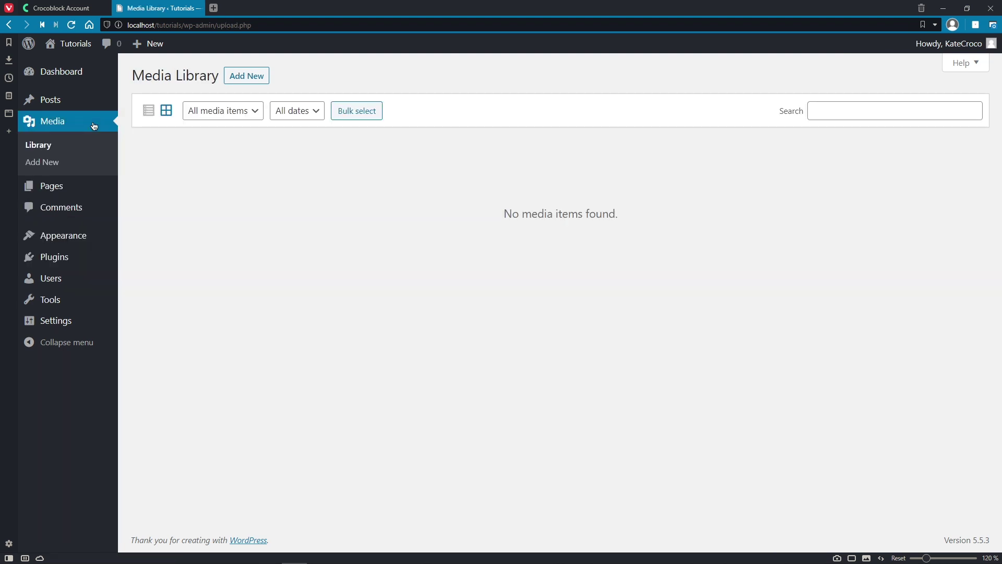
pyautogui.click(86, 187)
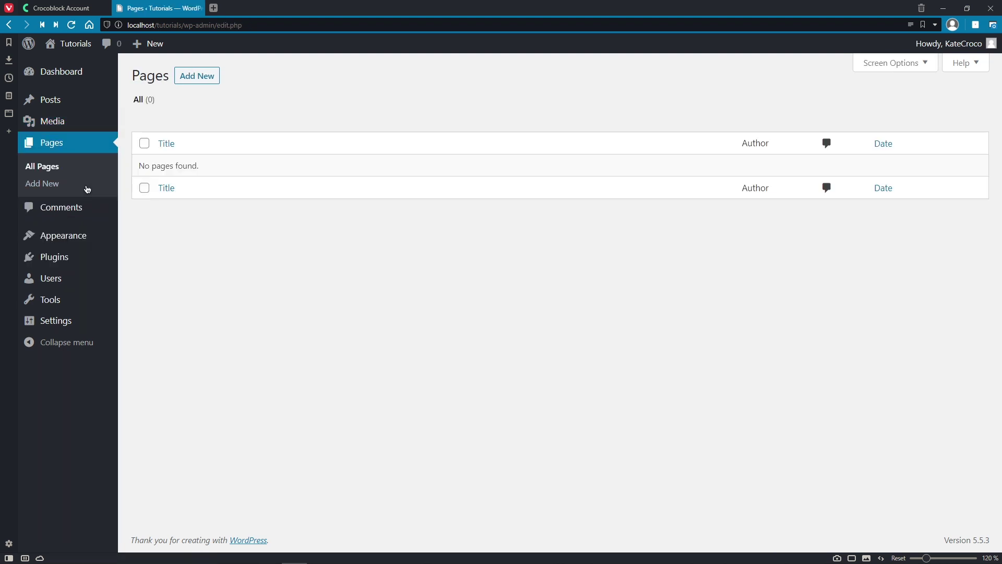
pyautogui.click(89, 71)
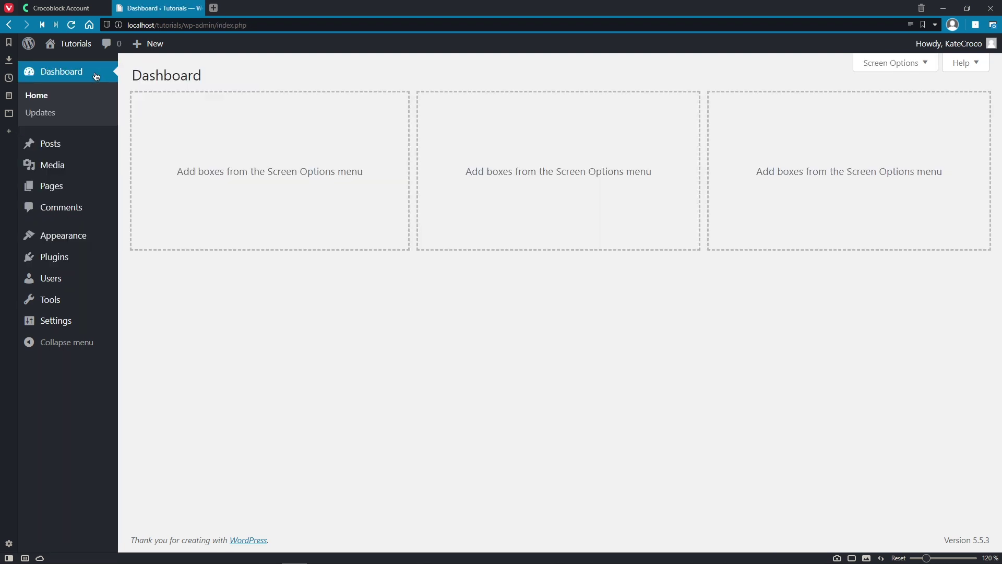
pyautogui.click(82, 6)
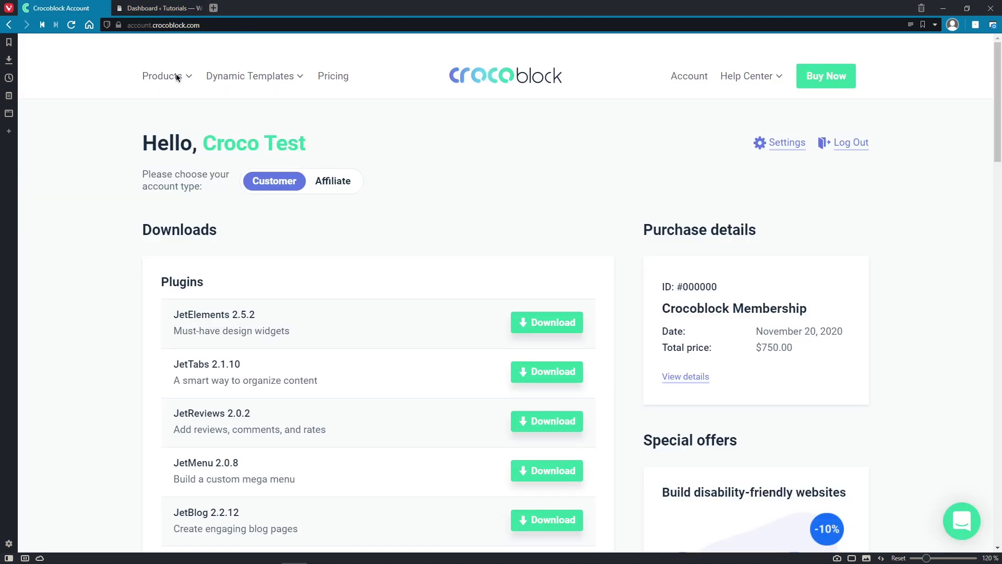
# Step: Download crocoblock-wizard.zip from the Crocoblock account, then return to the Tutorials WordPress dashboard
pyautogui.middleClick(919, 228)
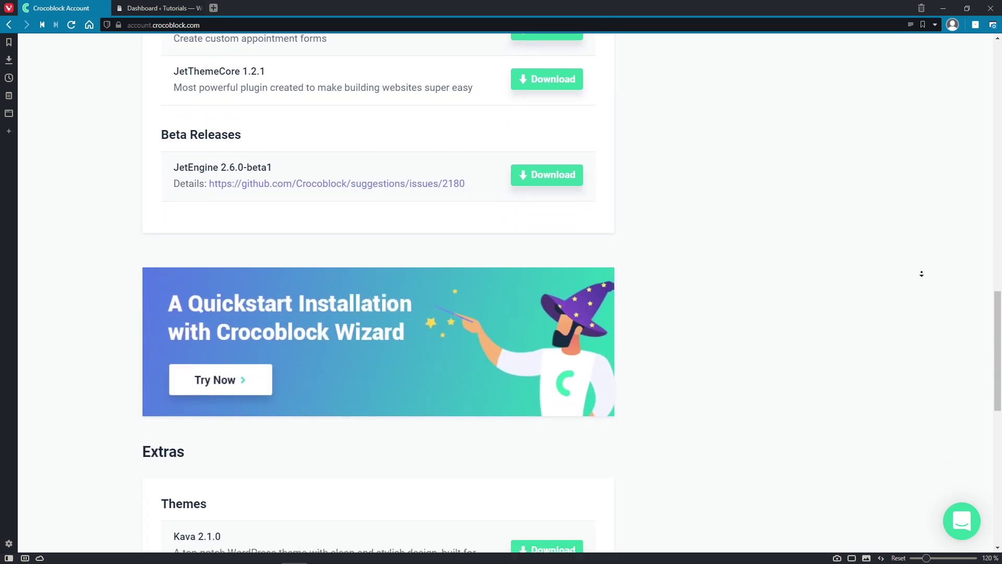
pyautogui.middleClick(922, 273)
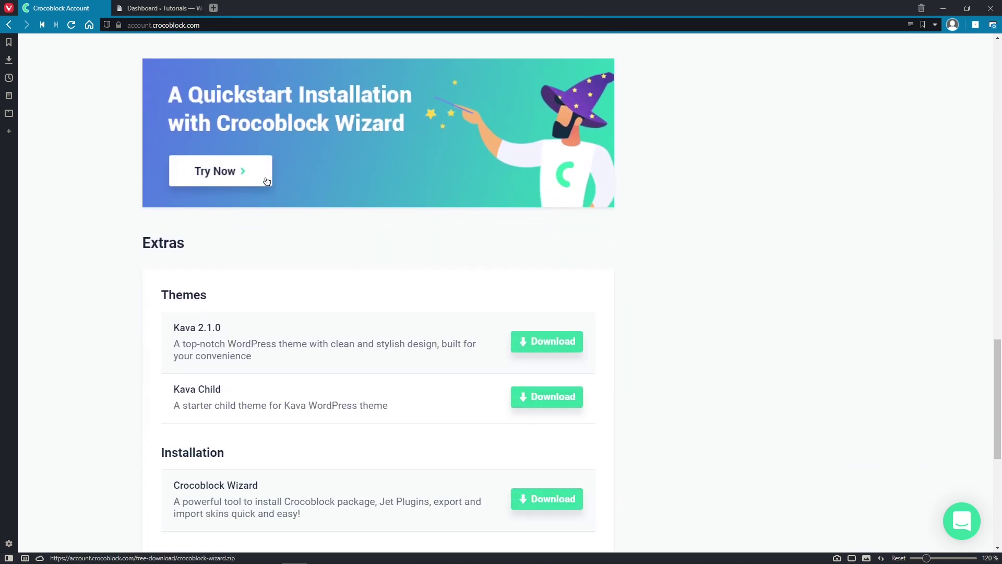
pyautogui.click(266, 181)
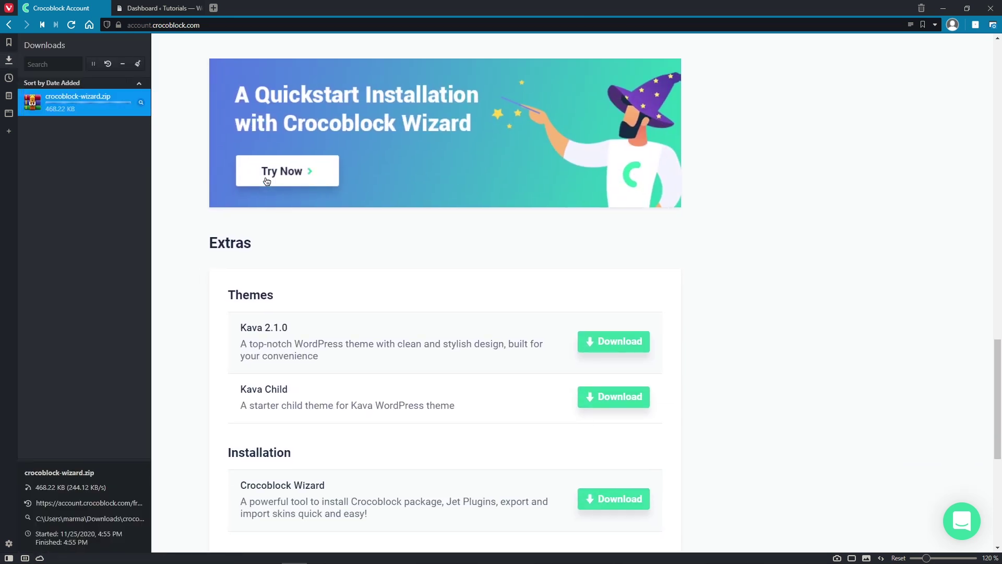
pyautogui.click(12, 62)
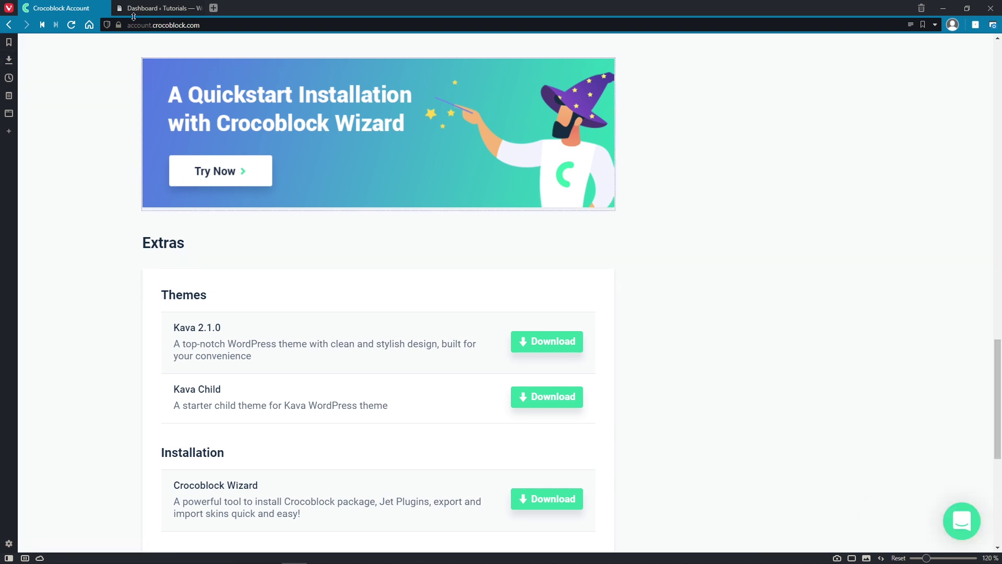
pyautogui.click(134, 9)
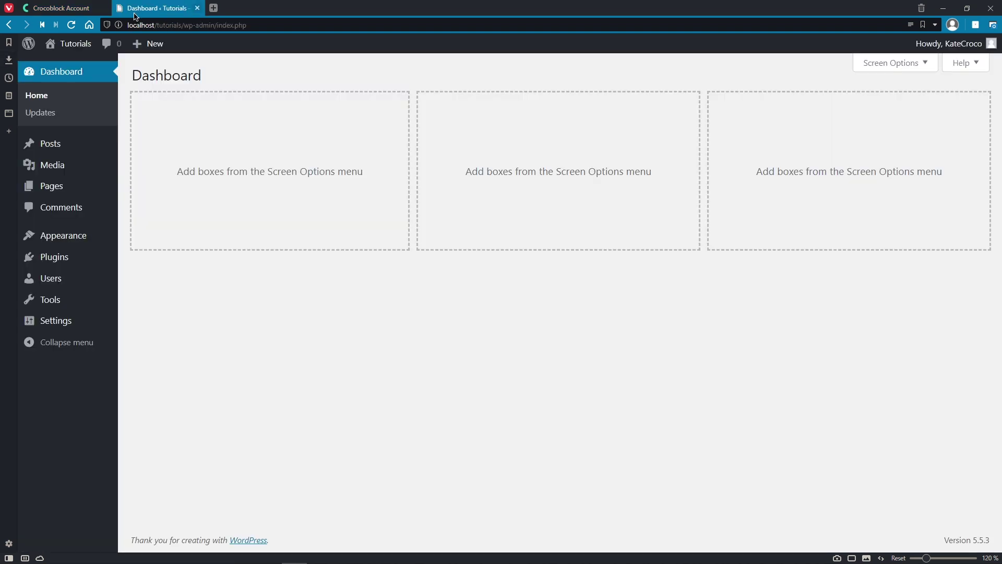
# Step: Upload crocoblock-wizard.zip through Plugins > Add New, install it, and activate the plugin
pyautogui.moveTo(85, 259)
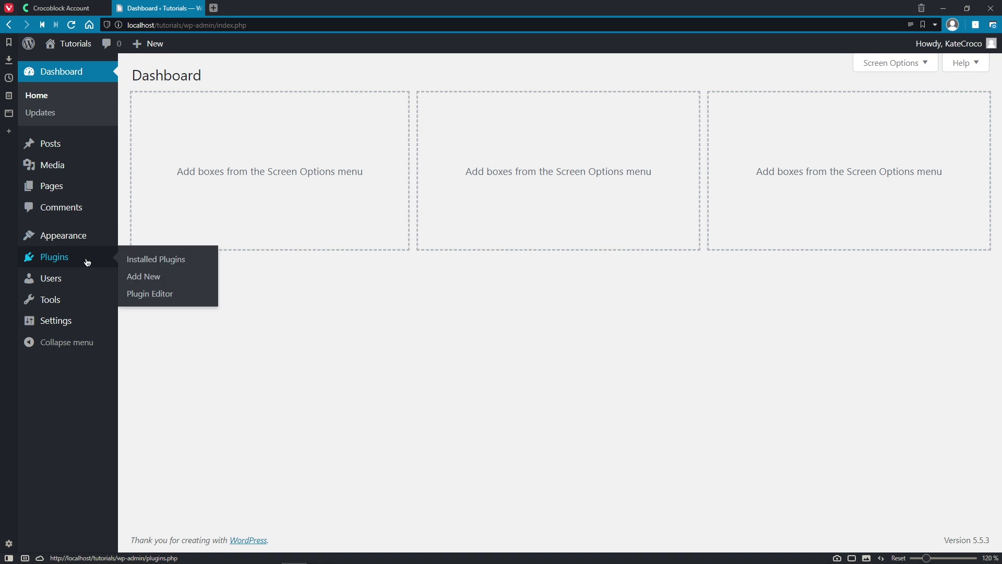
pyautogui.click(153, 282)
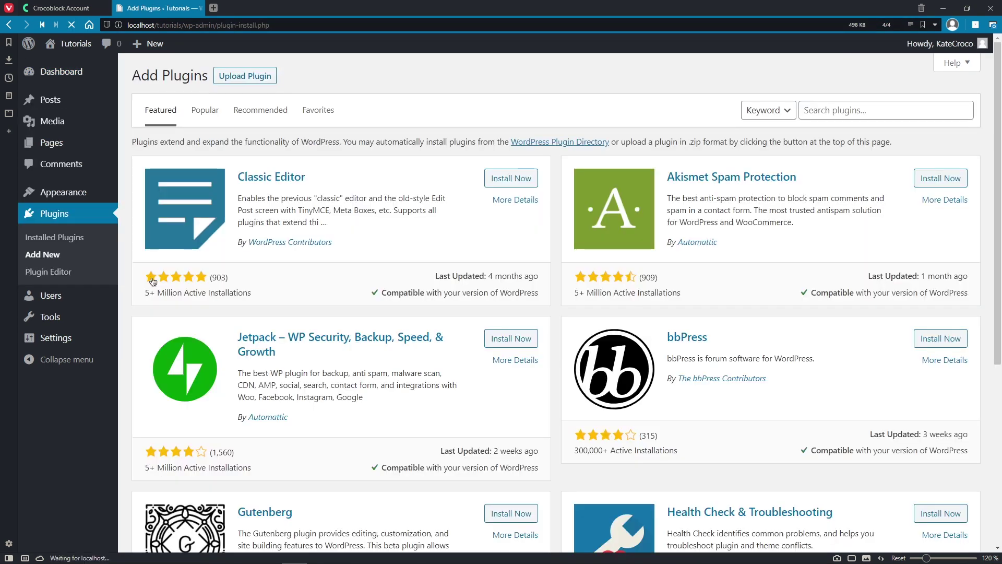
pyautogui.click(252, 77)
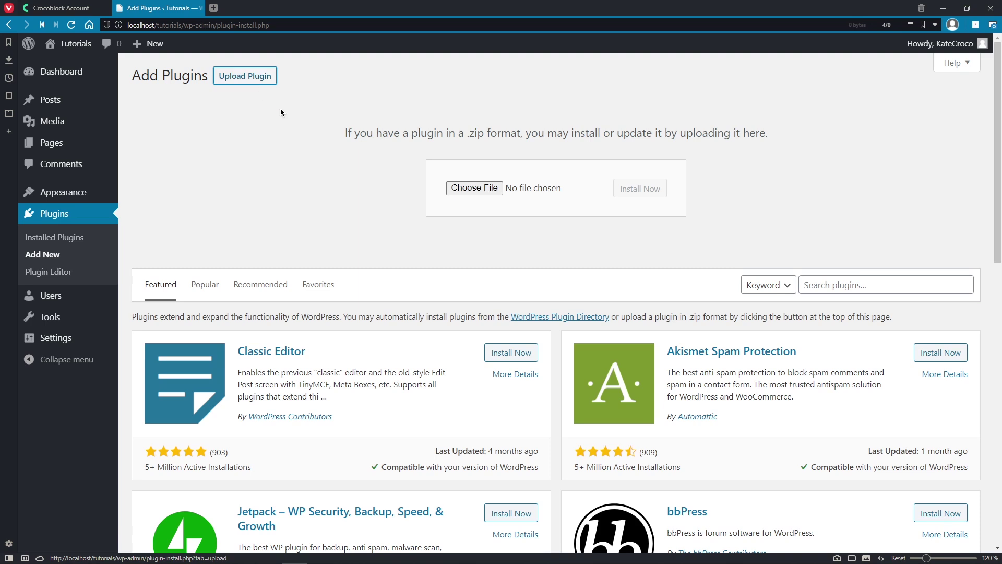
pyautogui.click(474, 188)
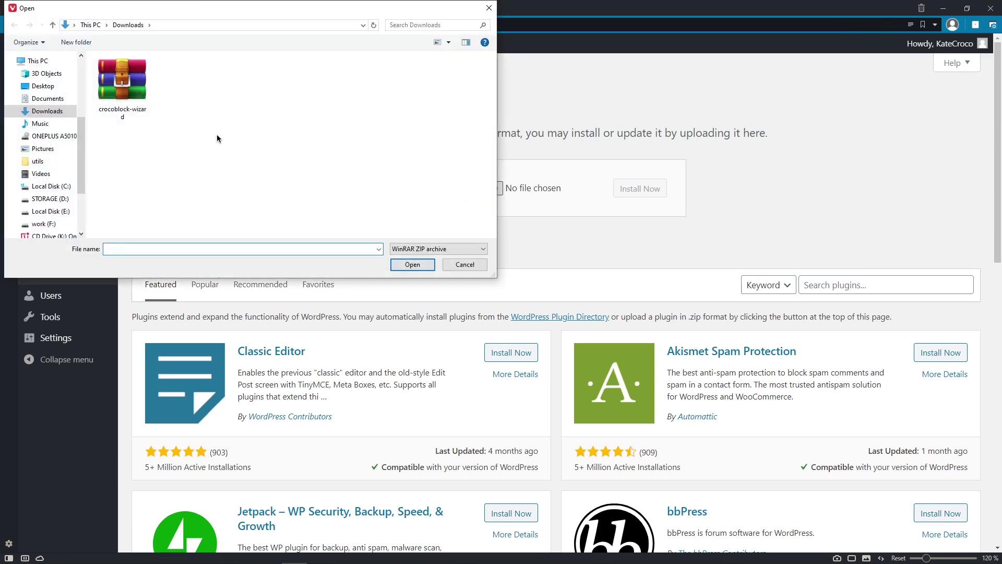
pyautogui.click(140, 97)
pyautogui.click(413, 264)
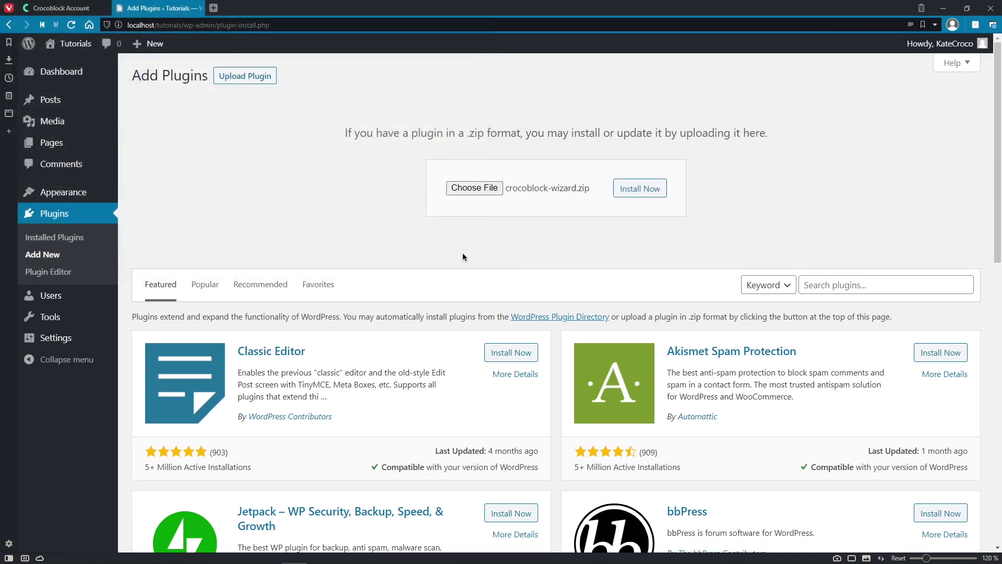
pyautogui.click(656, 196)
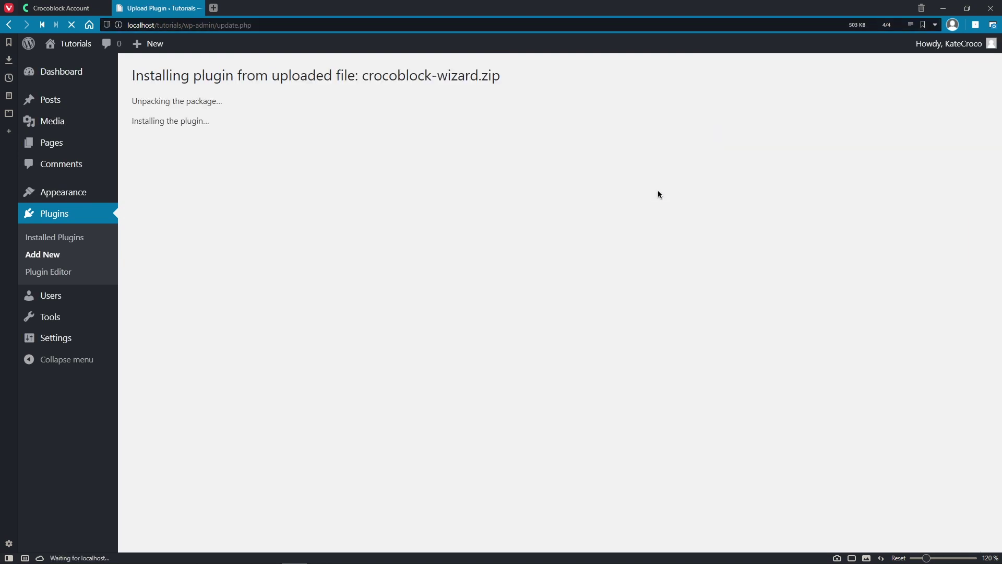
pyautogui.click(187, 164)
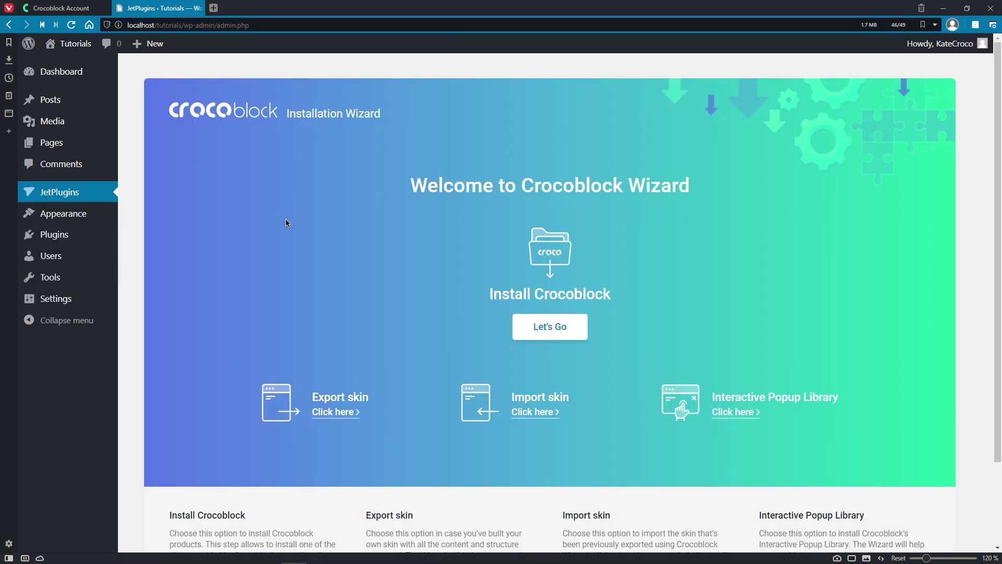
# Step: Start the Crocoblock Wizard and submit the pasted licence key
pyautogui.click(573, 332)
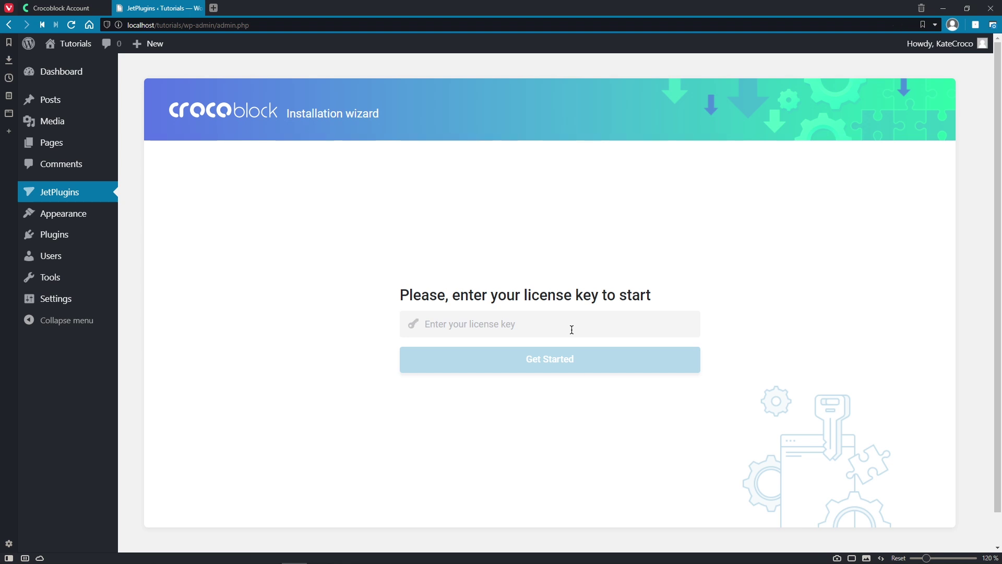
pyautogui.click(572, 330)
pyautogui.hotkey('ctrl', 'v')
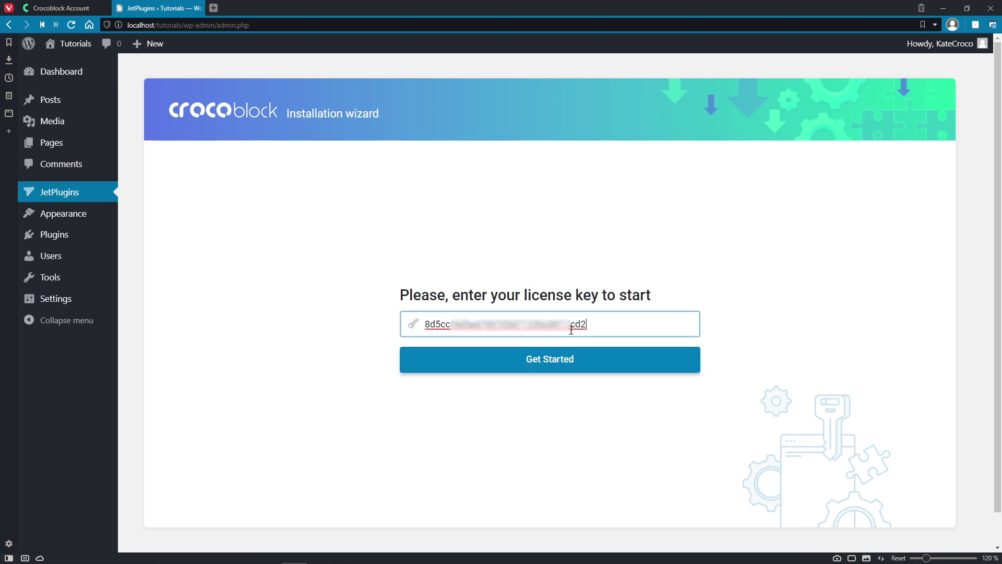
pyautogui.click(587, 354)
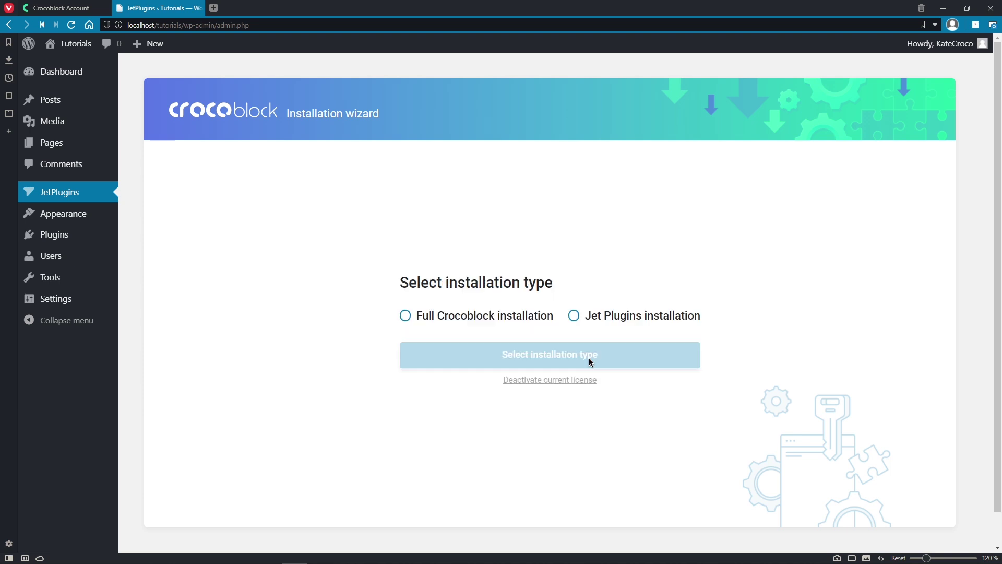
# Step: Choose the full Crocoblock installation and install it until the theme choice appears
pyautogui.click(527, 320)
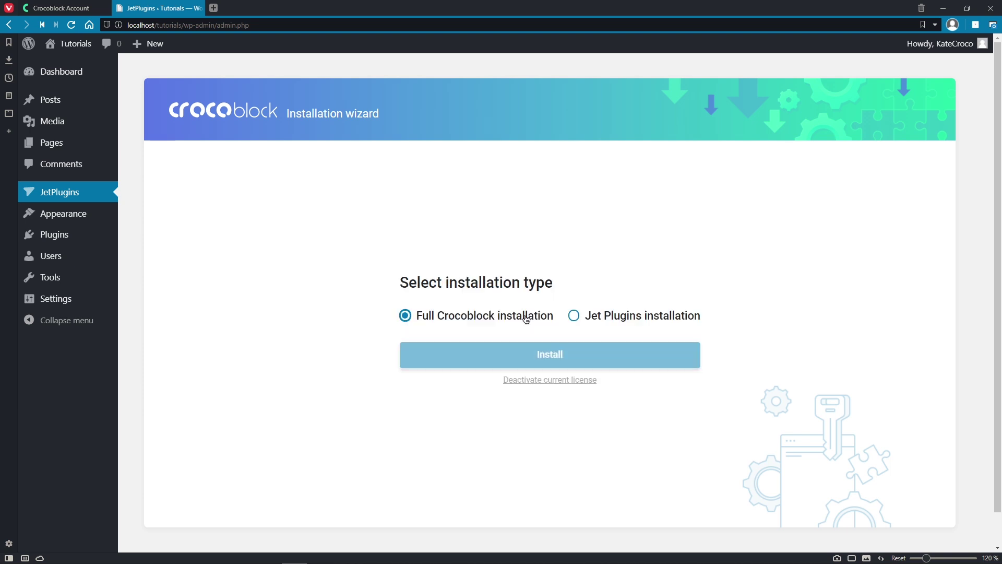
pyautogui.click(597, 358)
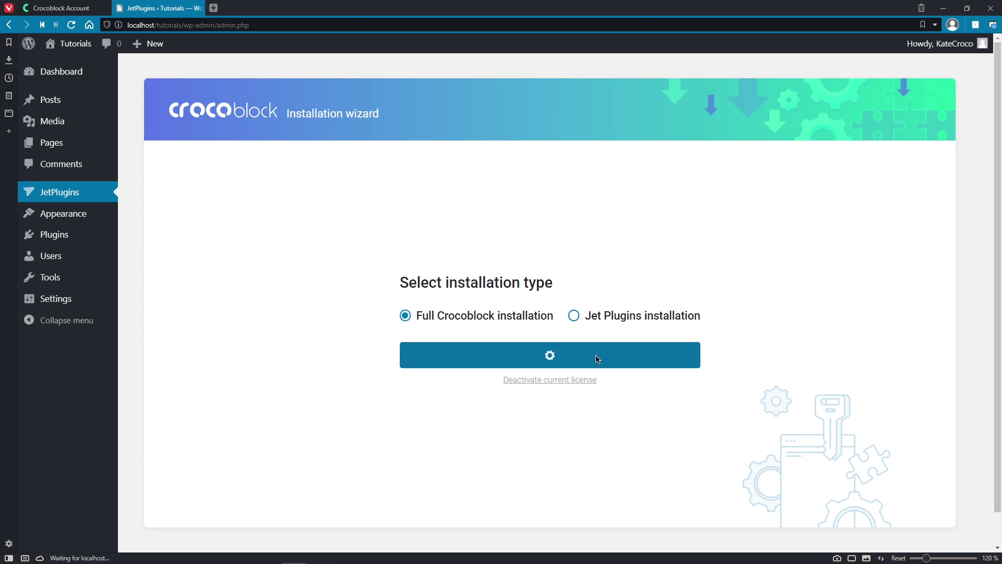
pyautogui.moveTo(596, 362)
pyautogui.scroll(-1, 597, 365)
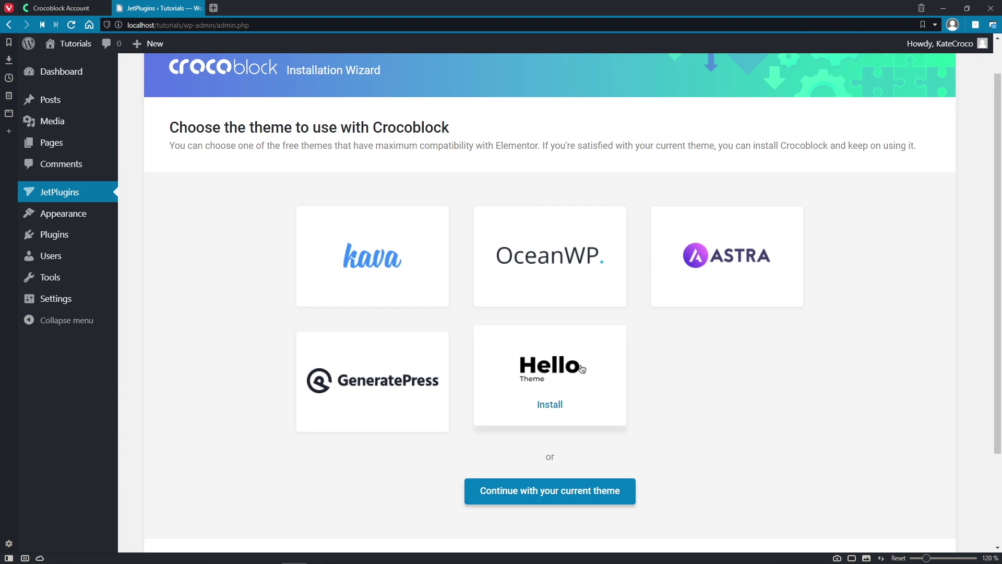
pyautogui.moveTo(715, 285)
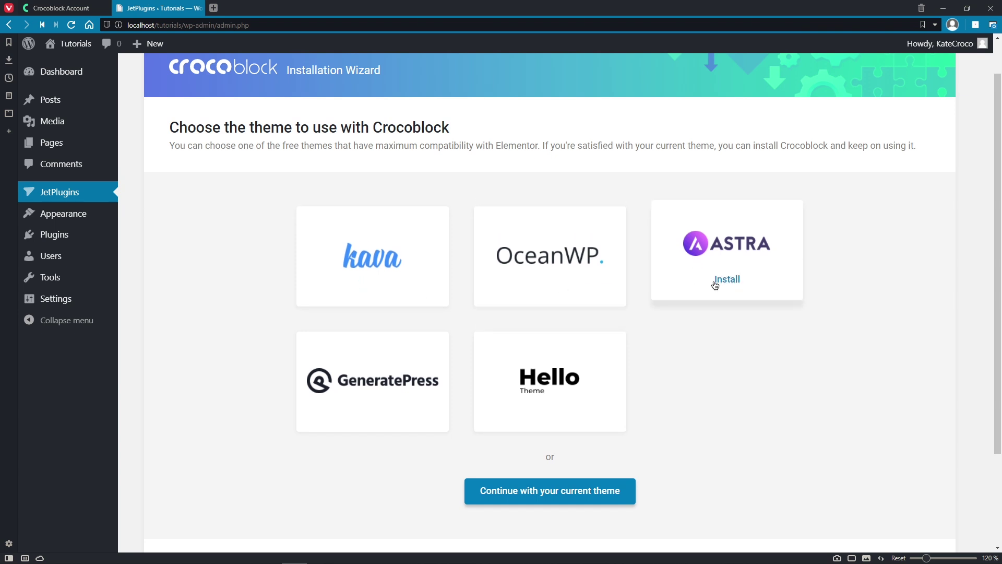
pyautogui.moveTo(412, 375)
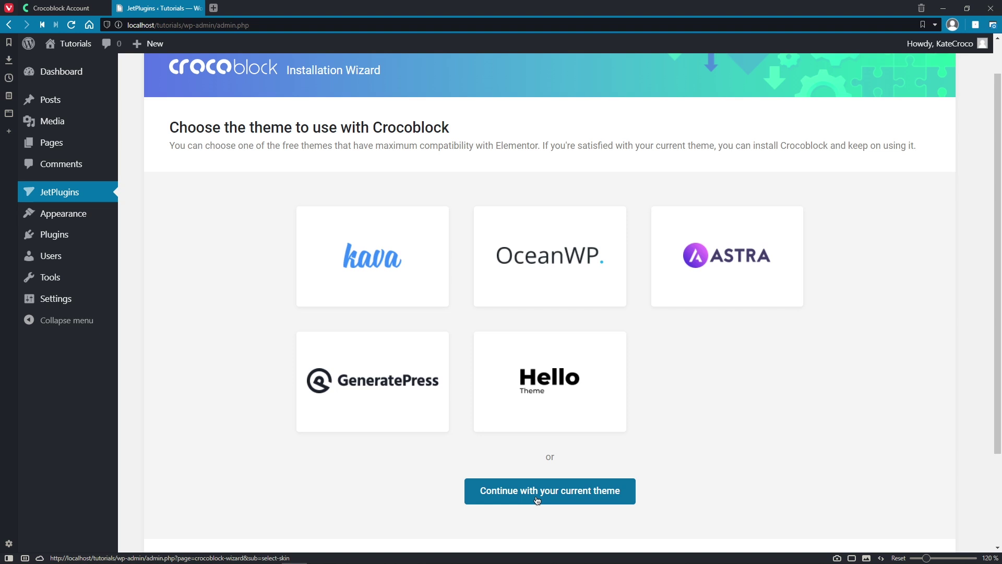
pyautogui.moveTo(399, 291)
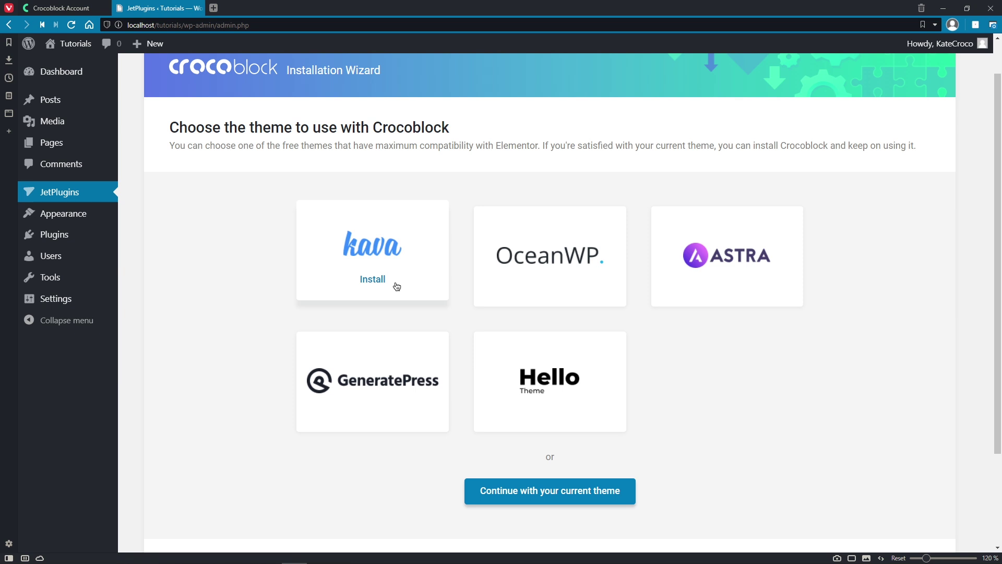
# Step: Install the Kava theme with the 'Use child theme' option and continue
pyautogui.click(397, 286)
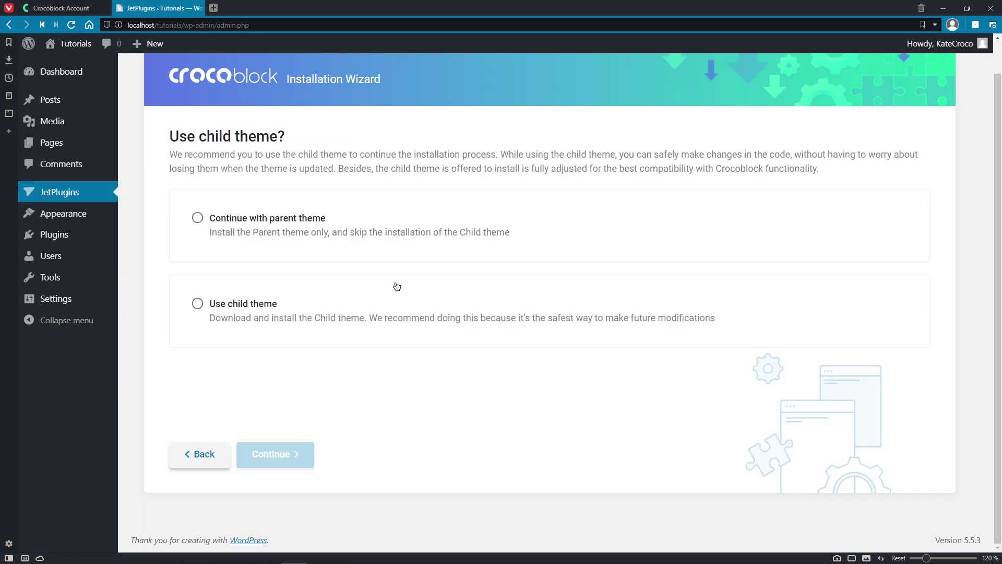
pyautogui.click(390, 311)
pyautogui.click(307, 459)
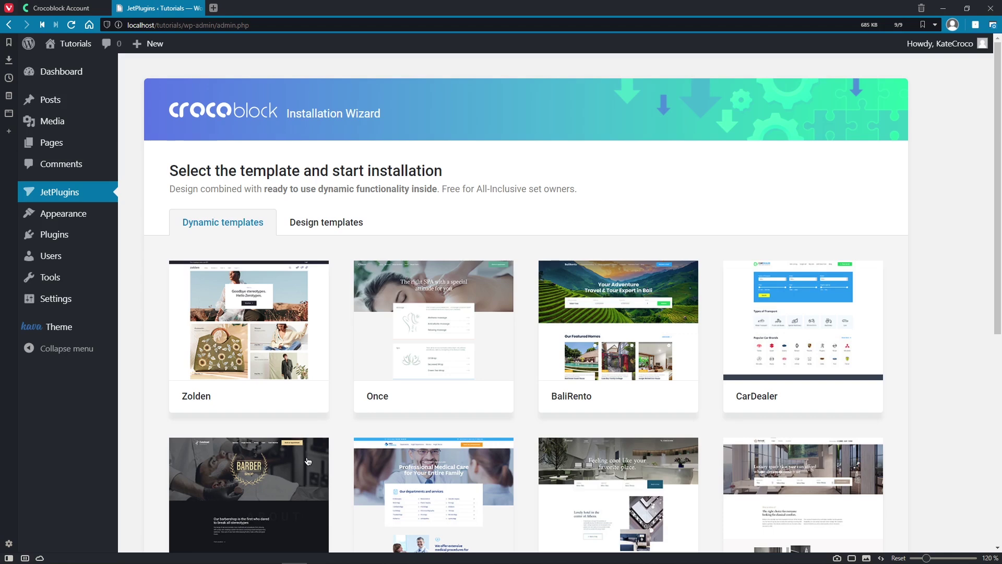
pyautogui.click(350, 224)
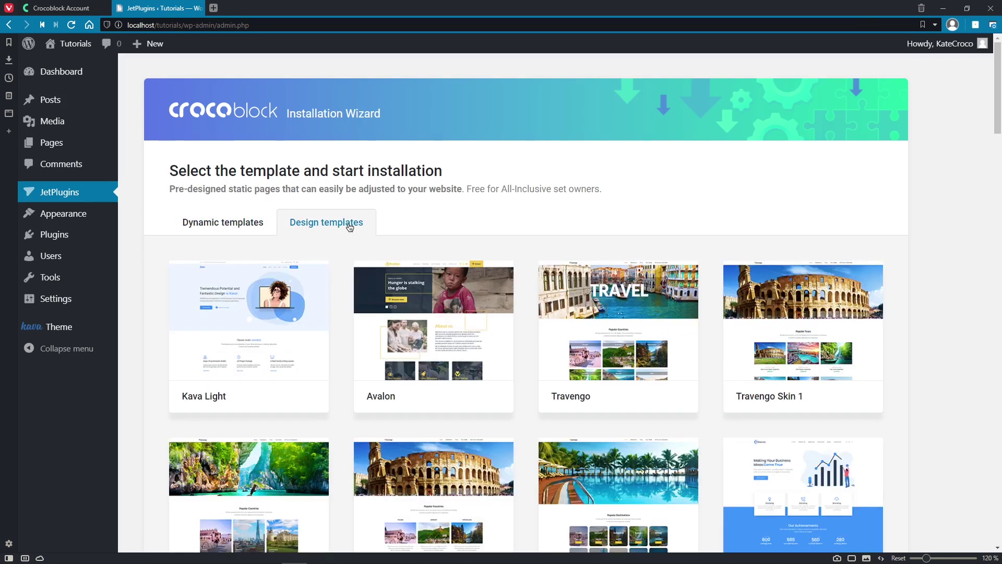
pyautogui.click(236, 228)
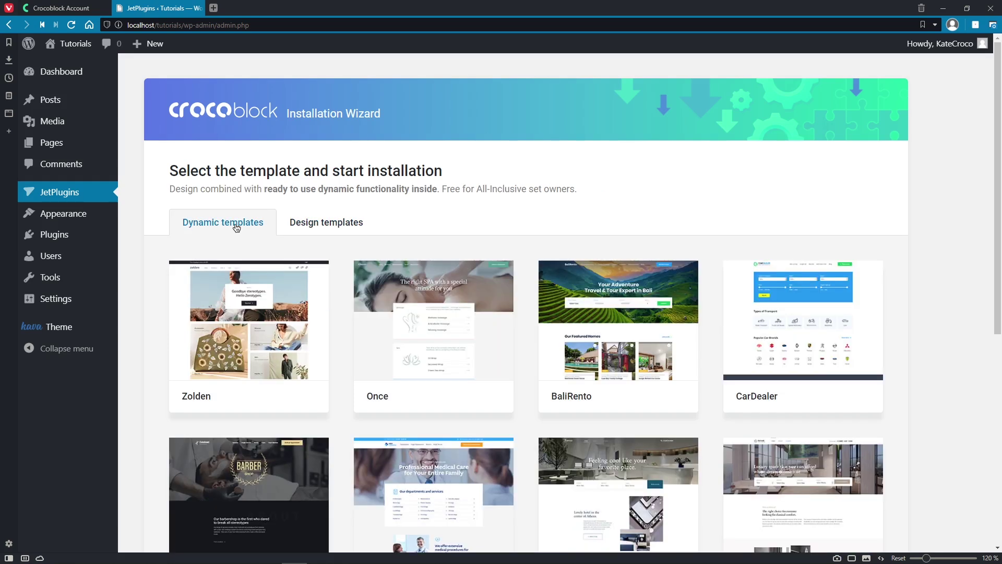
pyautogui.middleClick(951, 265)
pyautogui.scroll(-4, 951, 300)
pyautogui.scroll(-2, 951, 300)
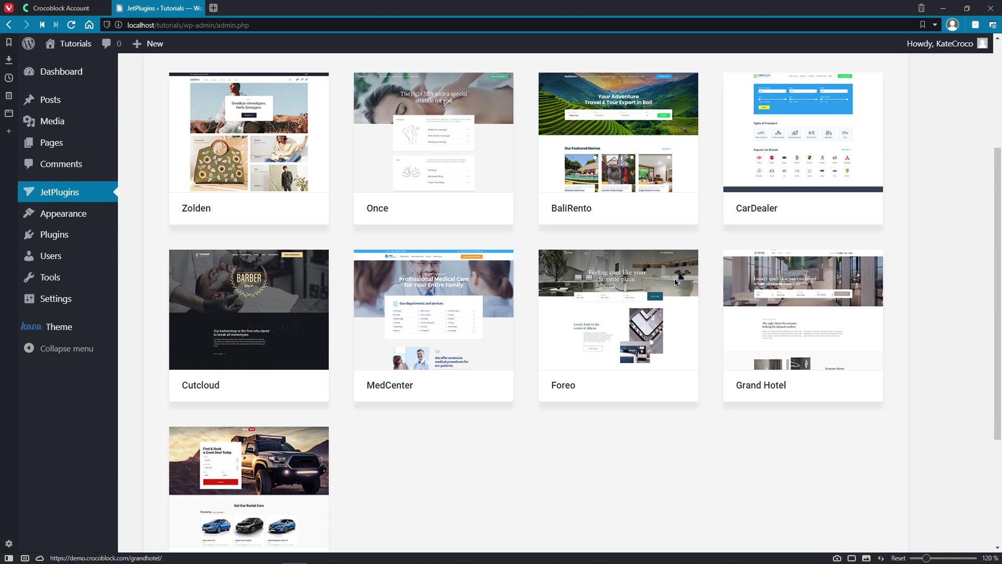
pyautogui.moveTo(258, 272)
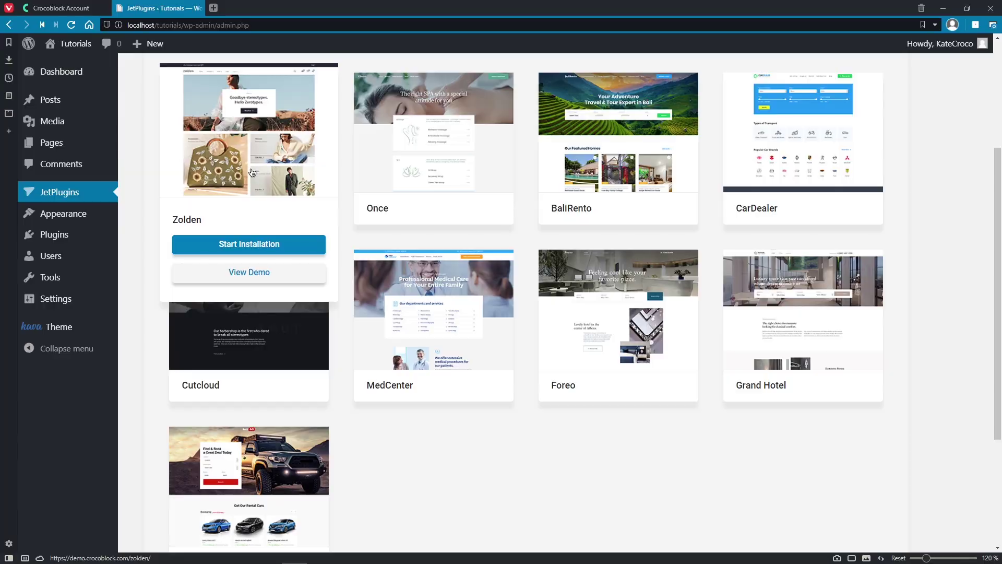
pyautogui.moveTo(461, 176)
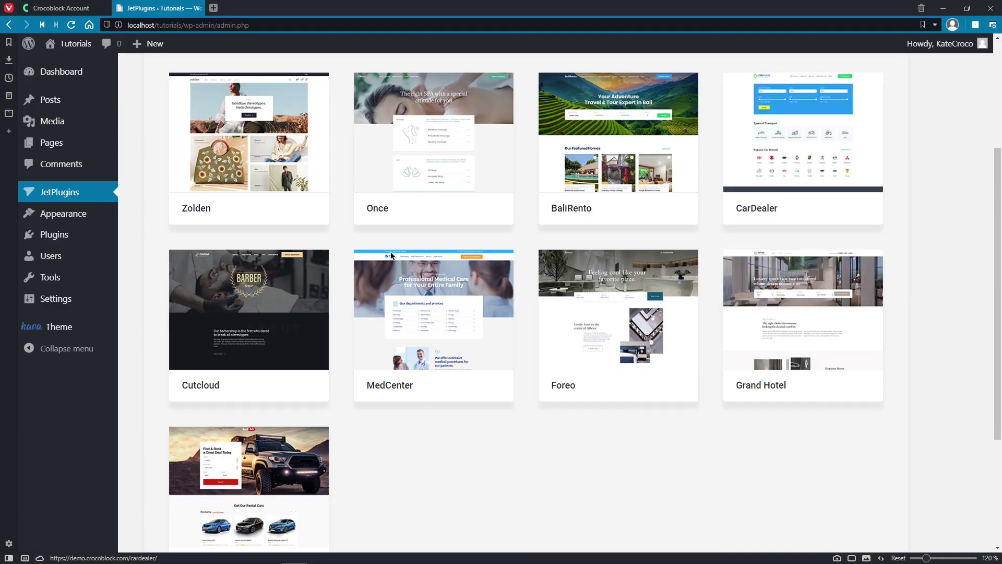
pyautogui.moveTo(253, 298)
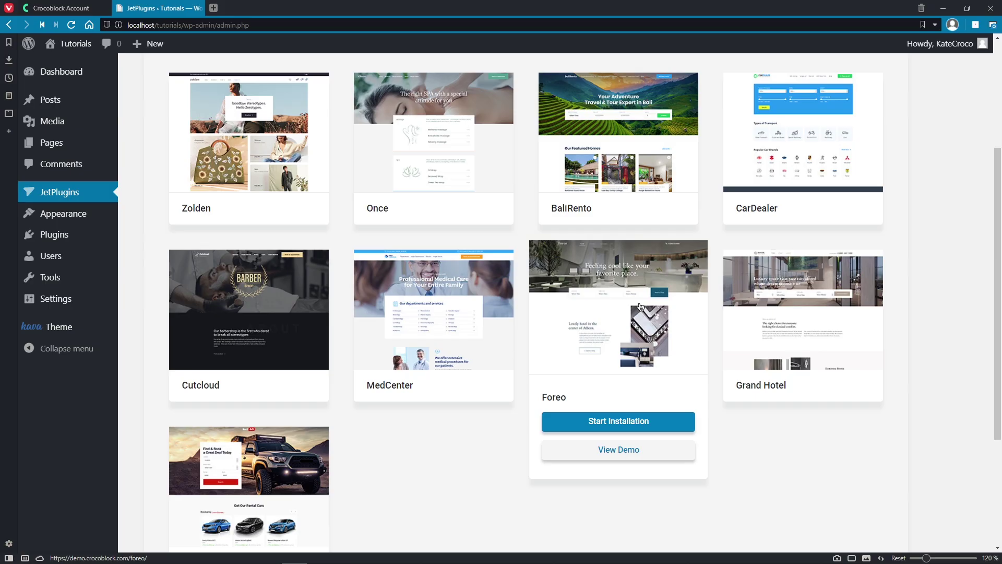
pyautogui.moveTo(821, 311)
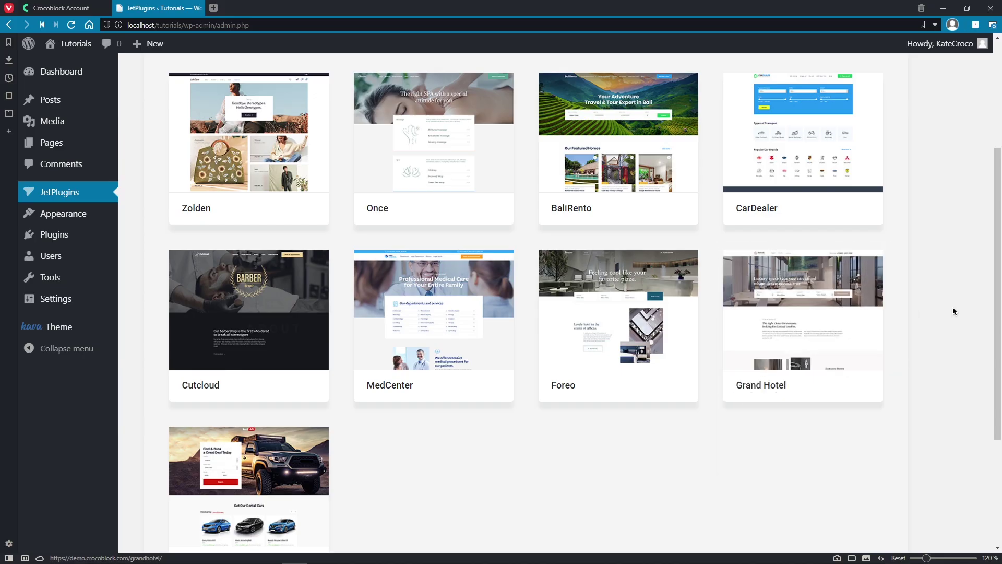
pyautogui.scroll(-3, 949, 332)
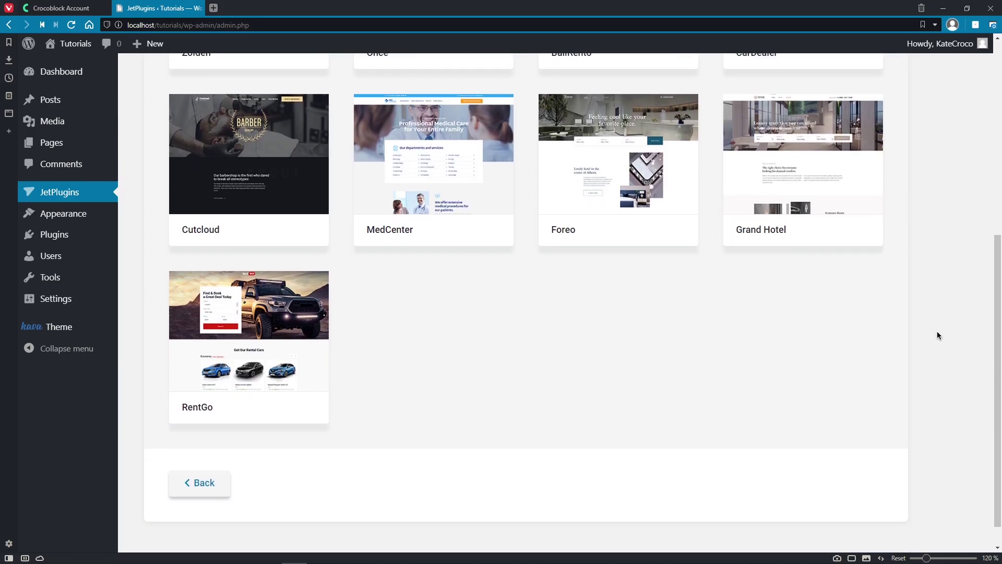
# Step: Launch installation of the Grand Hotel template from its card
pyautogui.moveTo(278, 330)
pyautogui.moveTo(819, 182)
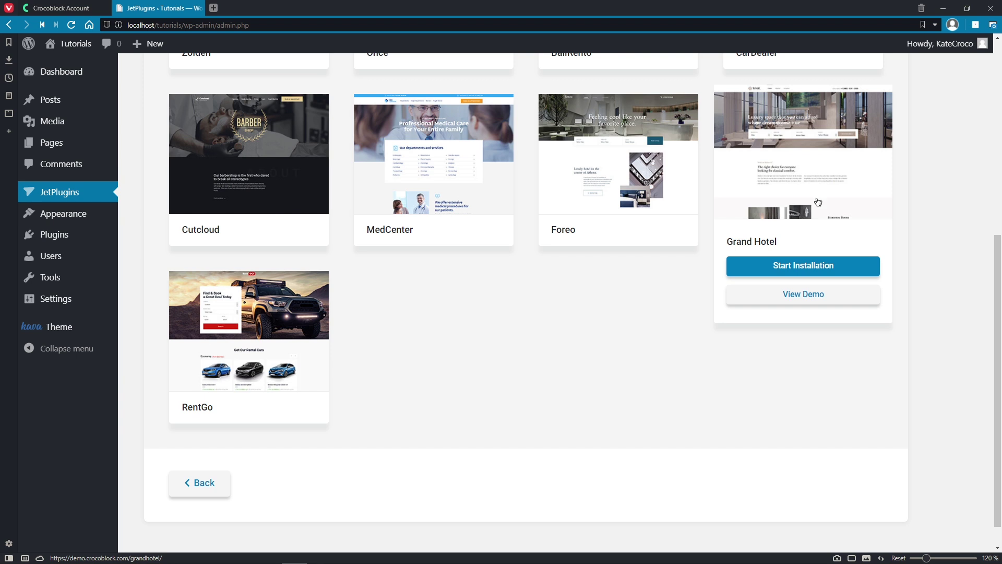
pyautogui.click(844, 267)
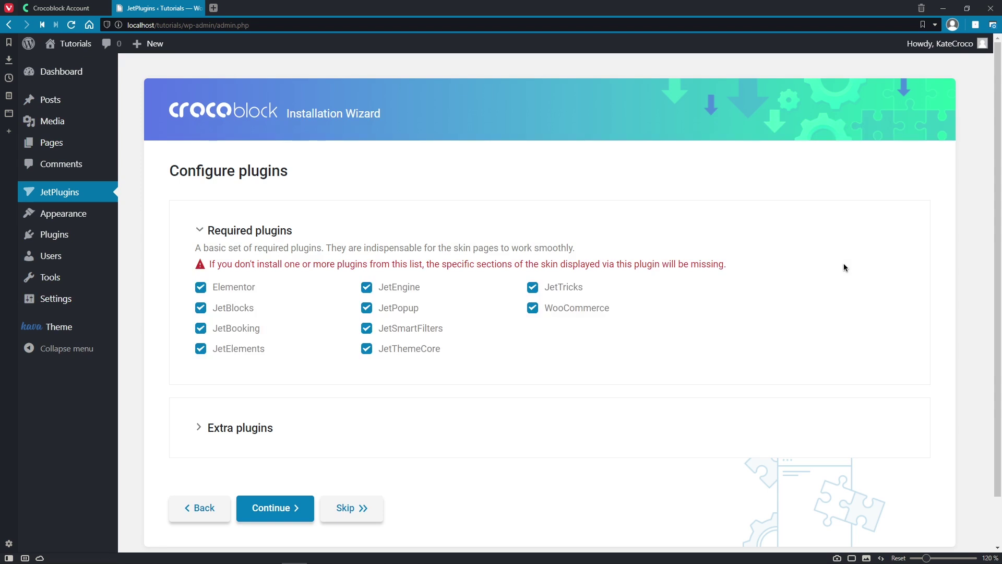
# Step: Show the extra plugins list and install the required Crocoblock plugins, up through WooCommerce
pyautogui.middleClick(844, 267)
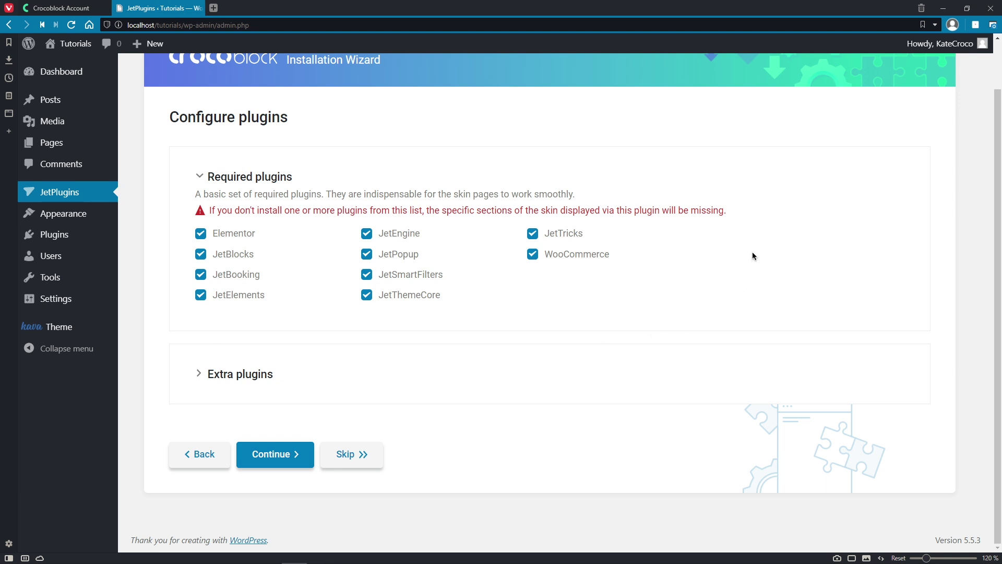
pyautogui.click(242, 378)
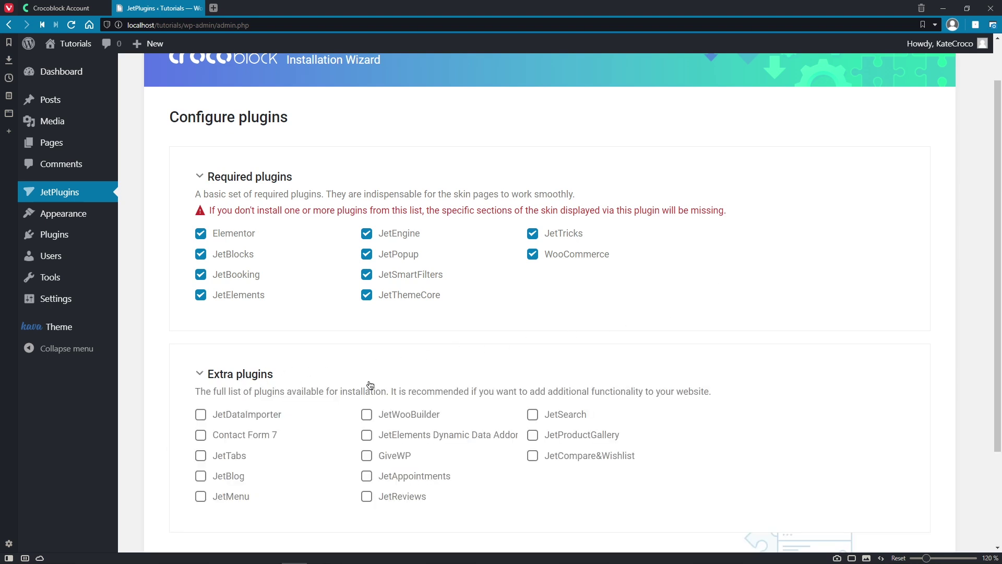
pyautogui.middleClick(779, 401)
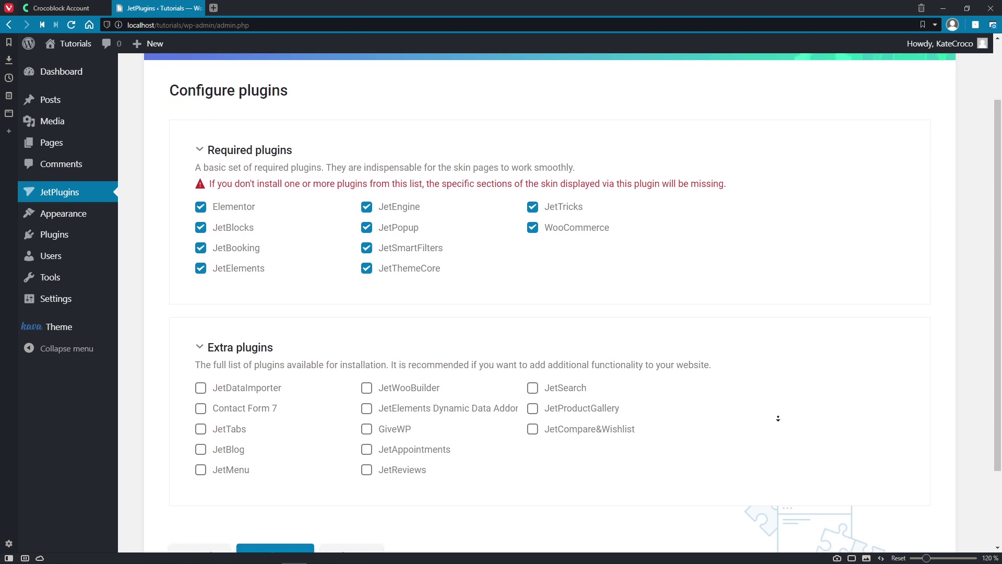
pyautogui.middleClick(779, 418)
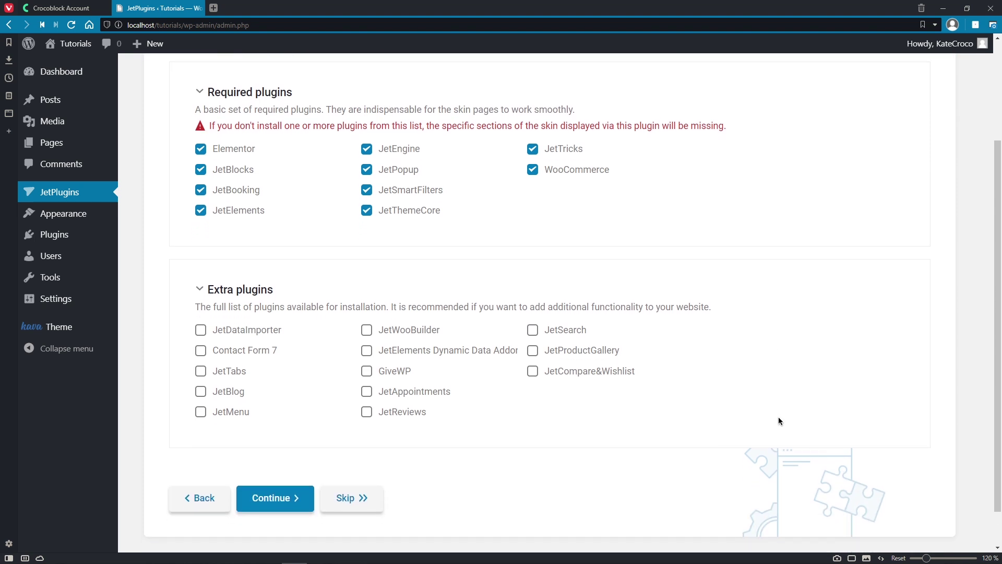
pyautogui.click(308, 496)
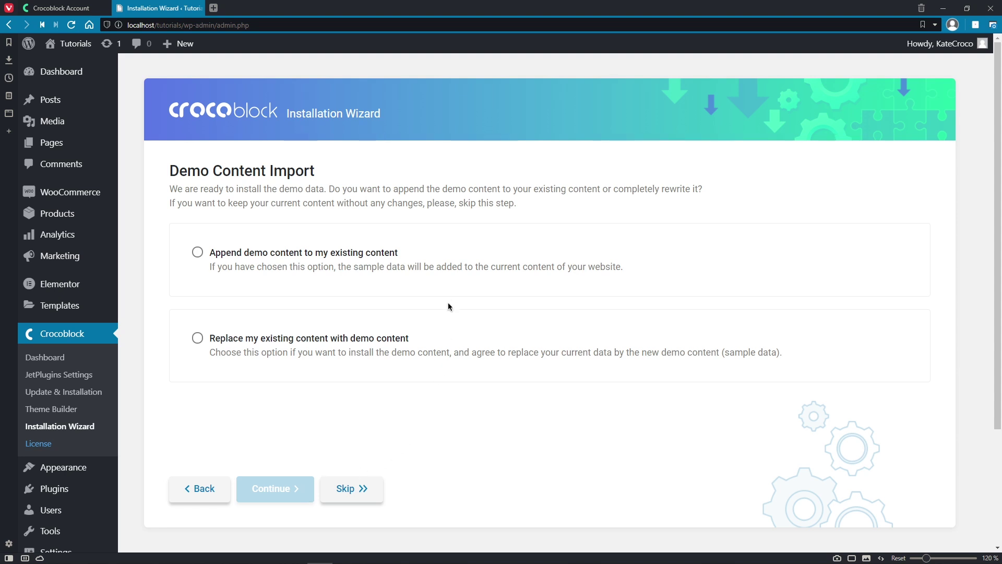
# Step: Choose 'Replace my existing content with demo content' and continue to the sample data import
pyautogui.click(451, 286)
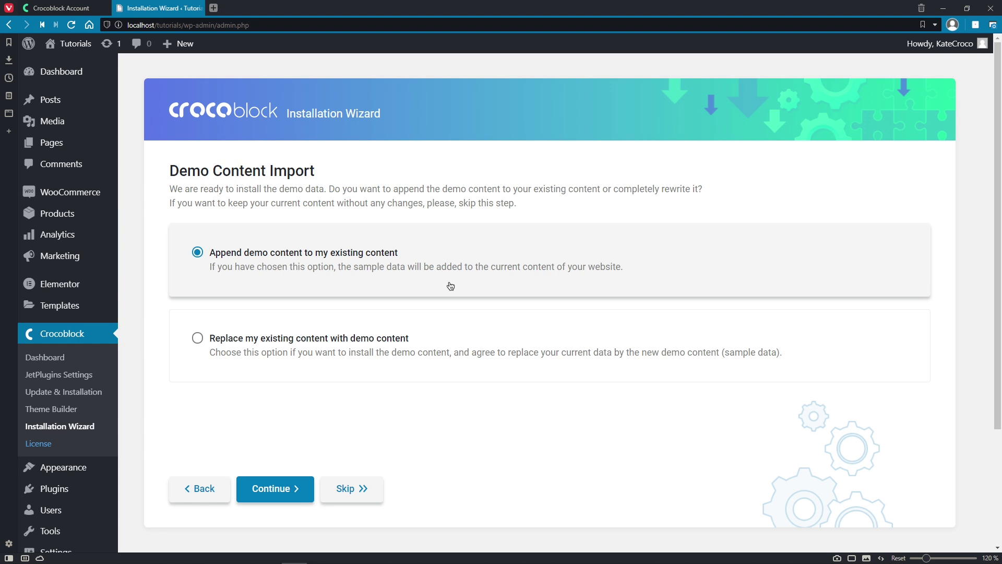
pyautogui.click(447, 342)
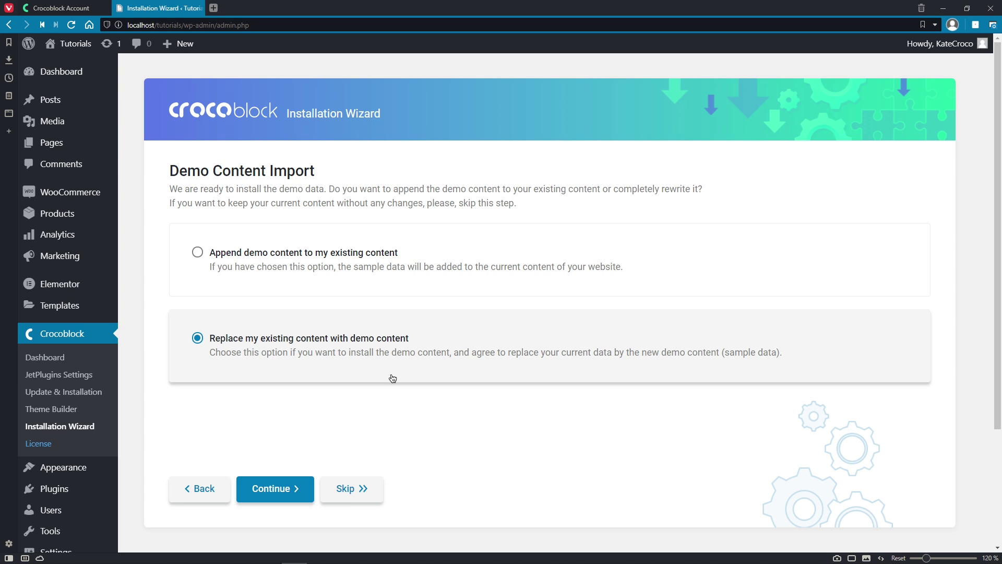
pyautogui.click(305, 492)
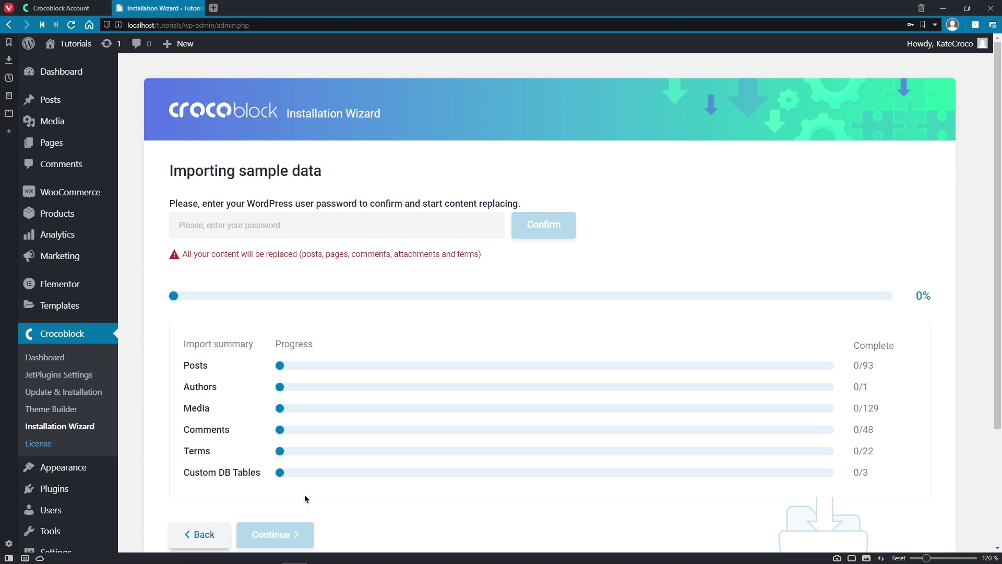
# Step: Confirm with the account password, let the demo import reach 100%, and continue
pyautogui.click(407, 231)
pyautogui.hotkey('ctrl', 'v')
pyautogui.click(547, 233)
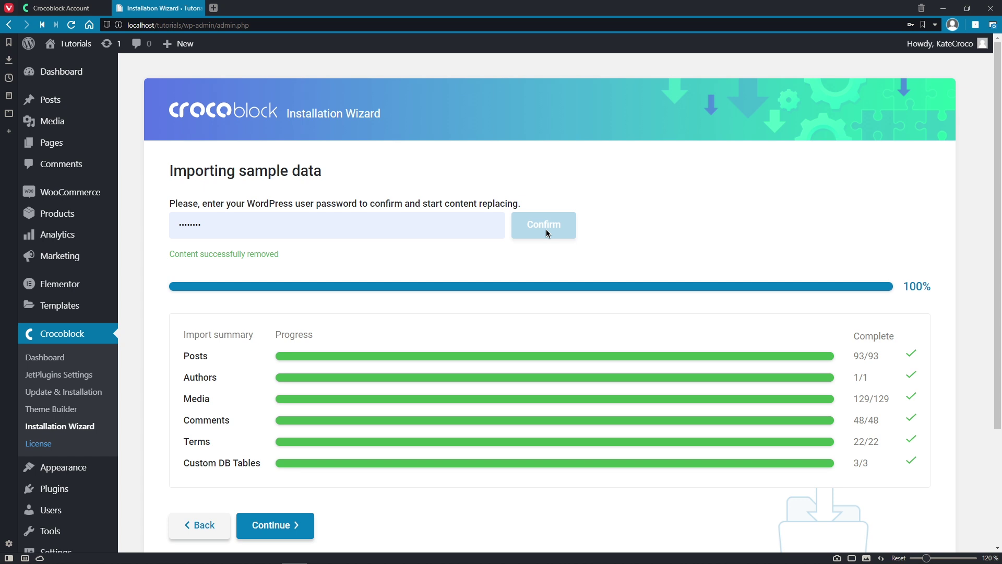
pyautogui.click(305, 519)
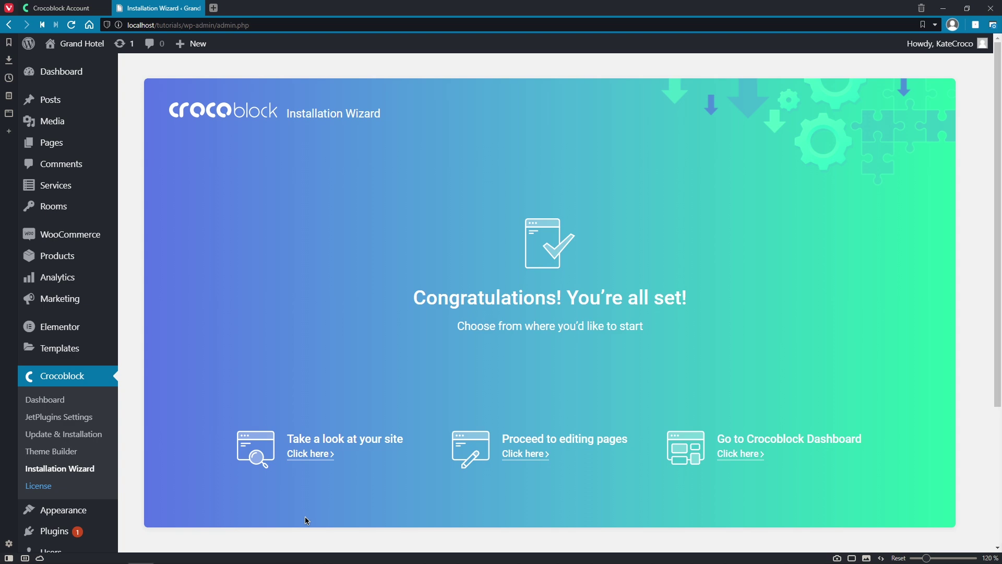
# Step: Follow the 'Take a look at your site' link to the Grand Hotel homepage
pyautogui.click(318, 455)
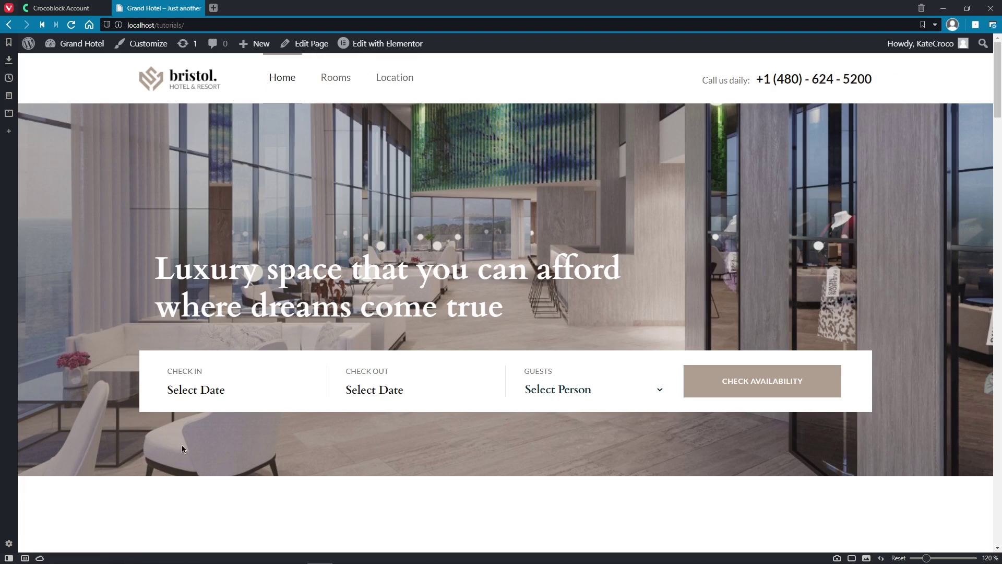
# Step: Check availability from December 24 to December 30, 2020 for 1 guest
pyautogui.click(244, 395)
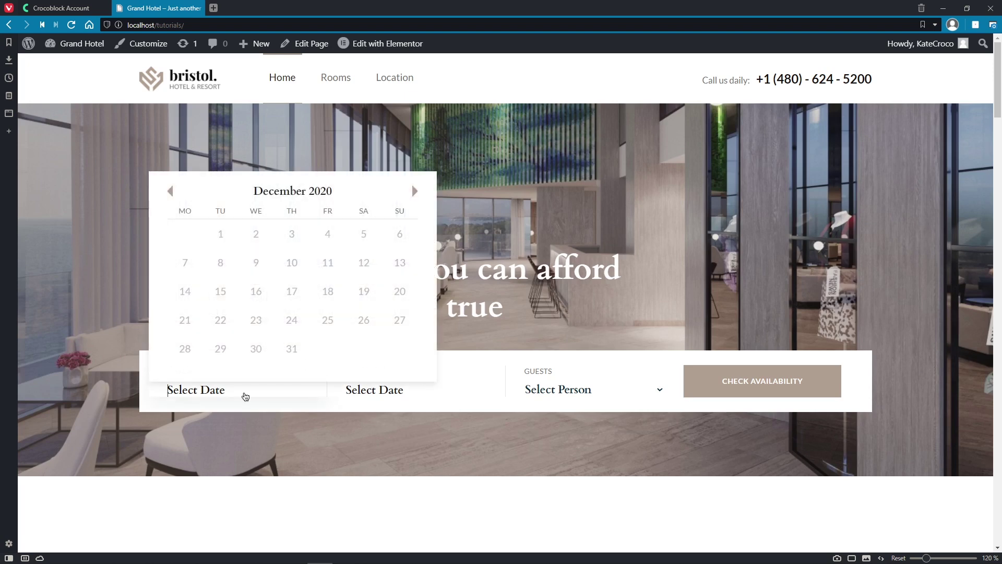
pyautogui.click(291, 320)
pyautogui.click(346, 387)
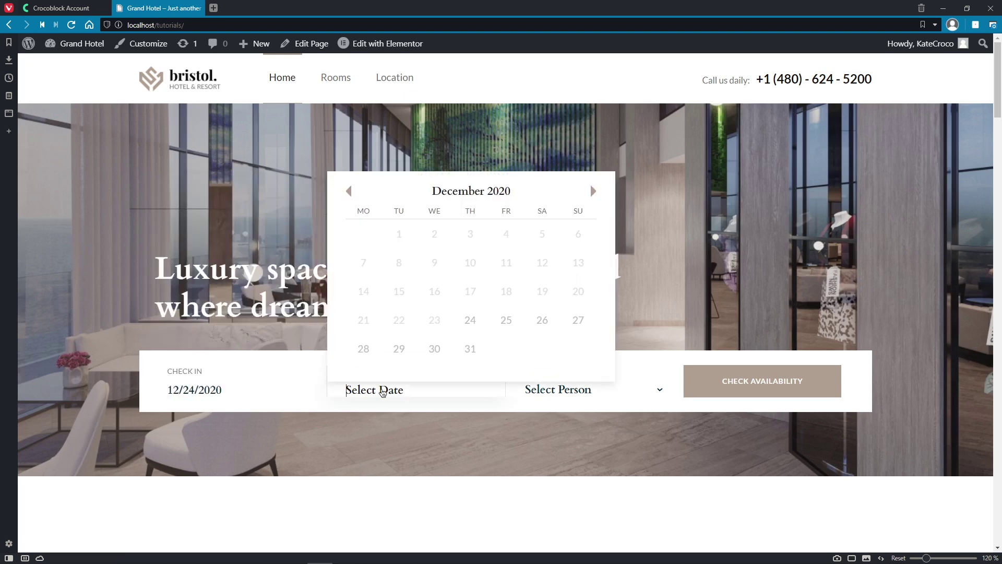
pyautogui.click(433, 350)
pyautogui.click(659, 387)
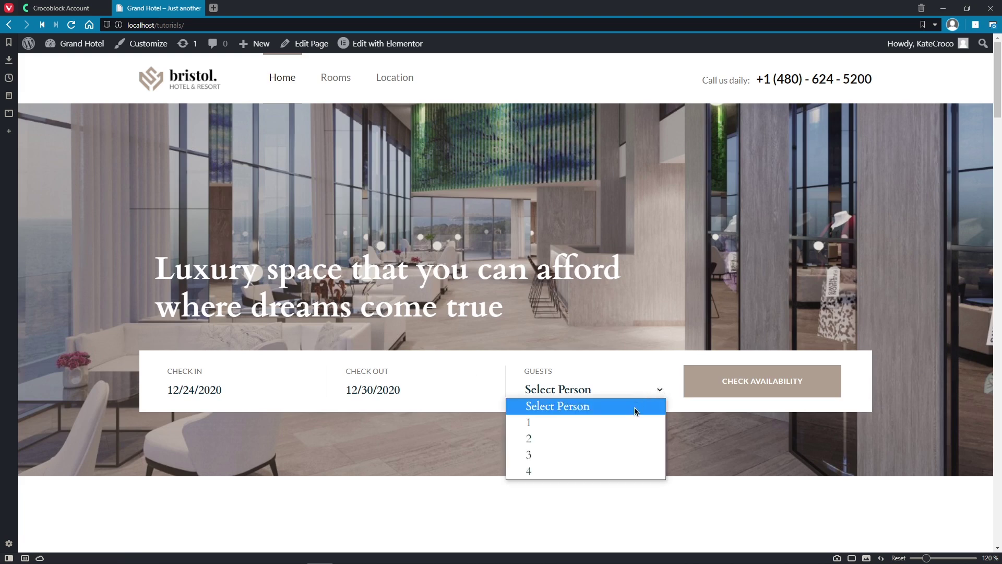
pyautogui.click(629, 425)
pyautogui.click(740, 387)
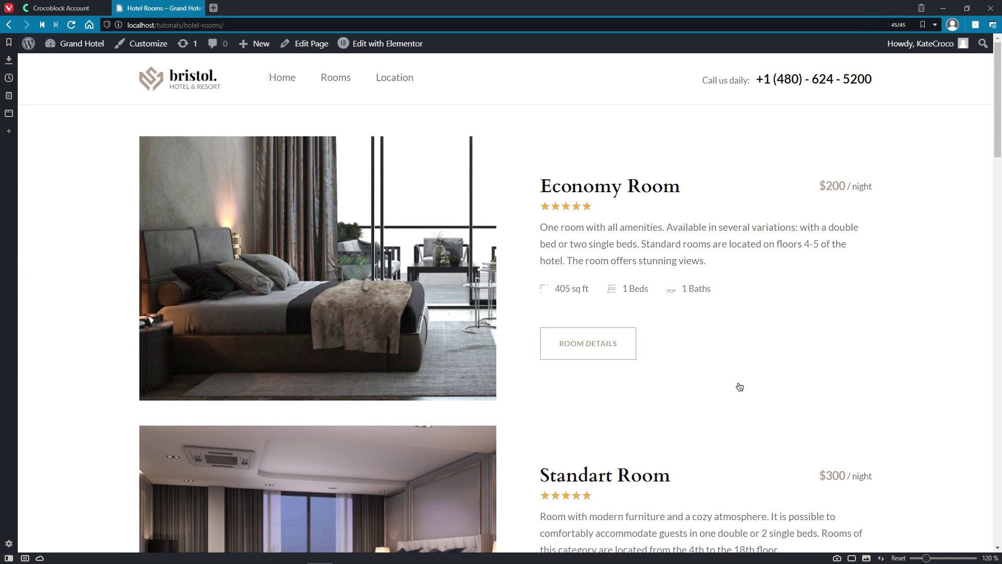
# Step: Scroll down to the Junior Suite and open its Room Details page
pyautogui.middleClick(910, 389)
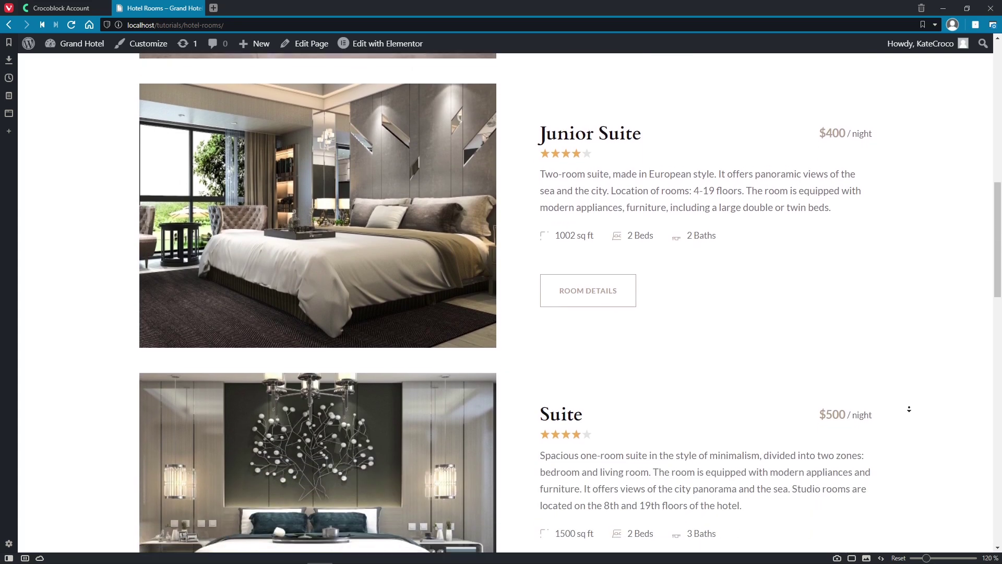
pyautogui.middleClick(909, 409)
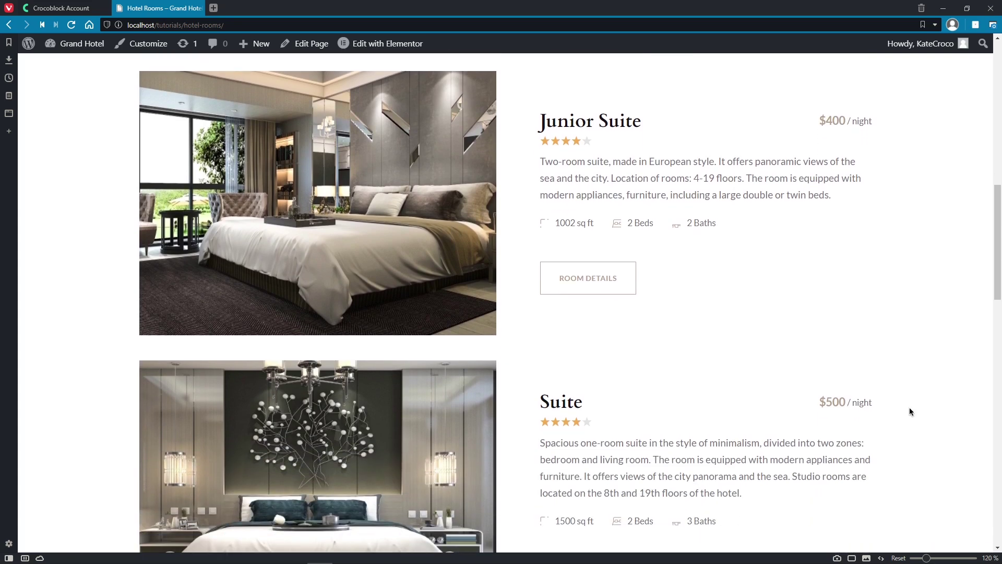
pyautogui.click(604, 290)
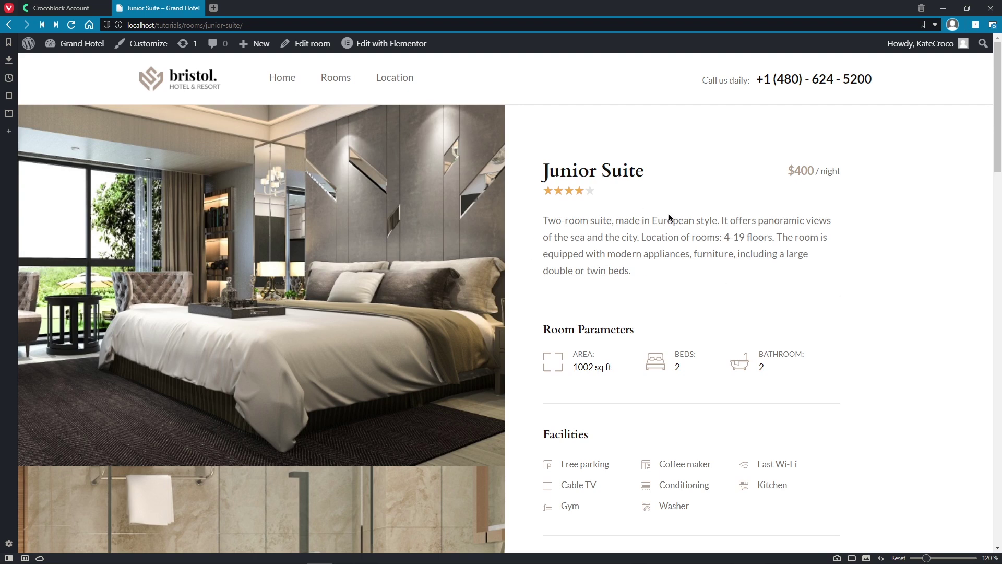
# Step: Scroll down the Junior Suite page and bring up its Book Now form
pyautogui.middleClick(871, 273)
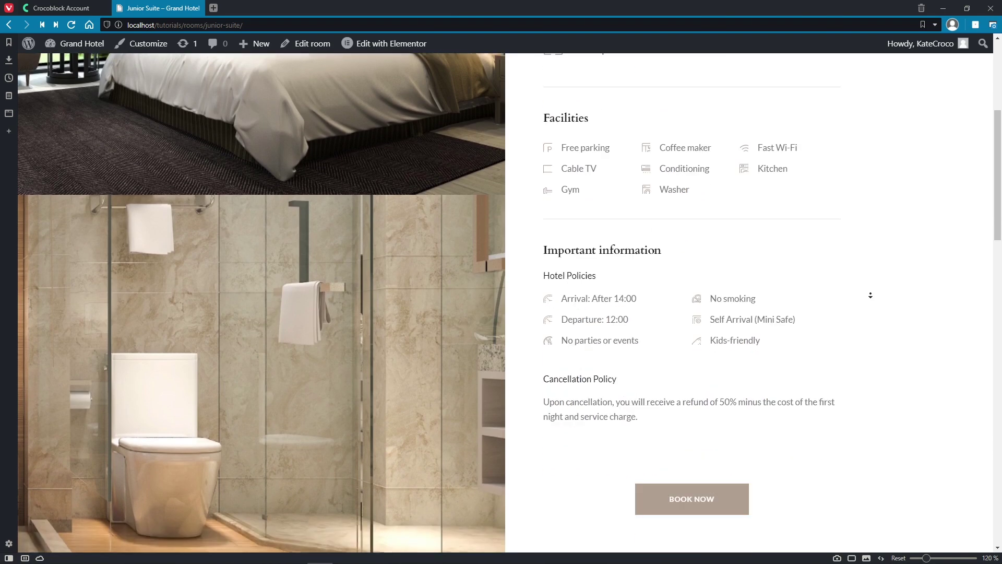
pyautogui.middleClick(871, 295)
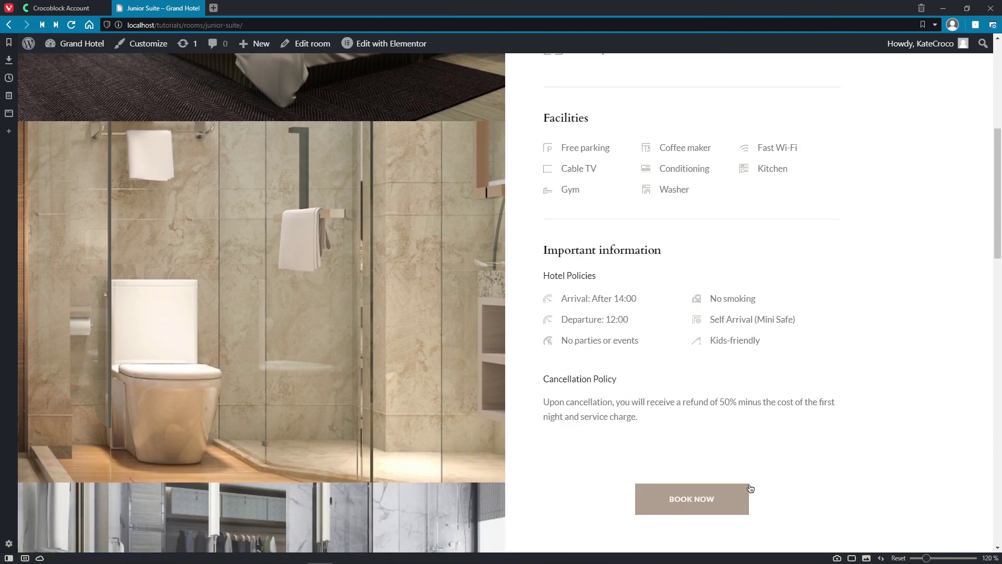
pyautogui.click(743, 501)
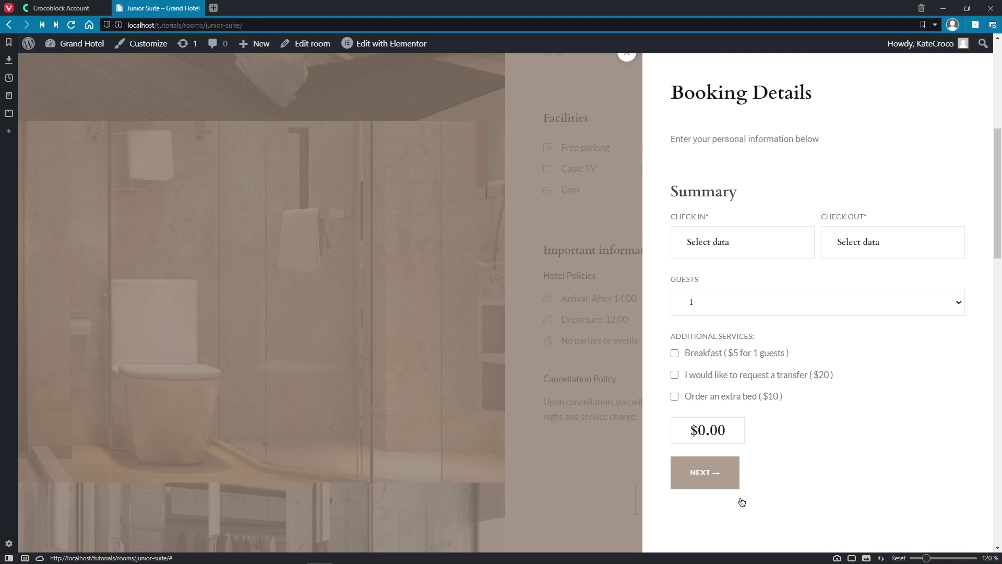
# Step: Book November 26–28 for 2 guests, adding the $20 transfer and breakfast
pyautogui.click(754, 245)
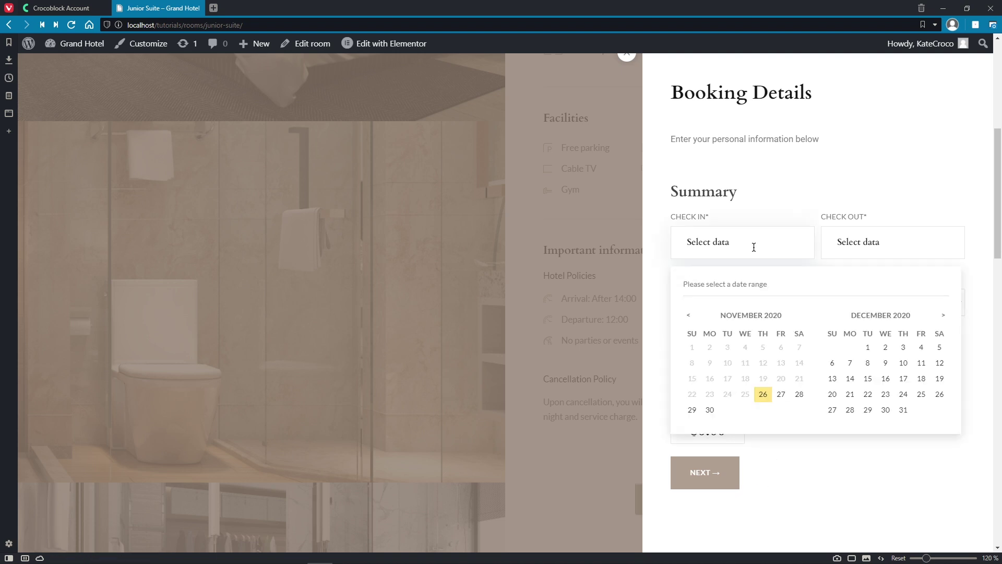
pyautogui.click(762, 397)
pyautogui.click(799, 396)
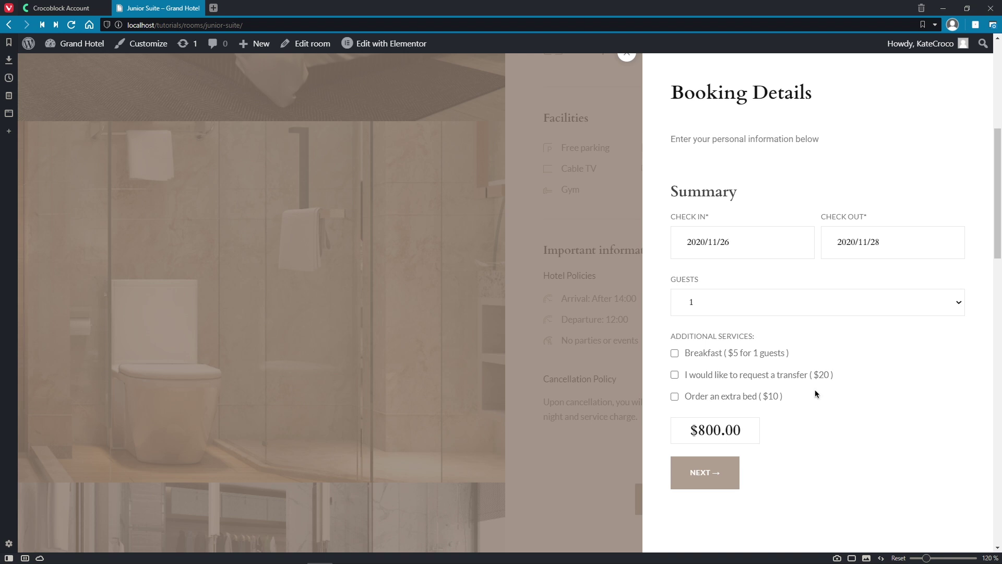
pyautogui.click(964, 304)
pyautogui.click(951, 337)
pyautogui.click(809, 377)
pyautogui.click(745, 354)
pyautogui.click(731, 472)
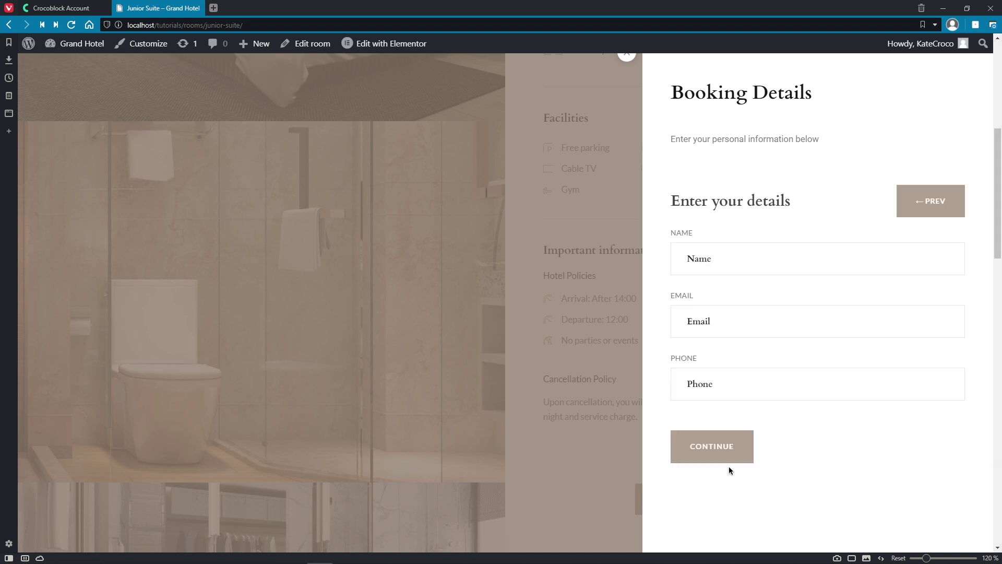
# Step: Autofill the guest's name, e-mail and phone number, then submit the booking
pyautogui.click(752, 262)
pyautogui.click(749, 283)
pyautogui.click(745, 320)
pyautogui.click(738, 353)
pyautogui.click(736, 386)
pyautogui.click(735, 416)
pyautogui.click(740, 448)
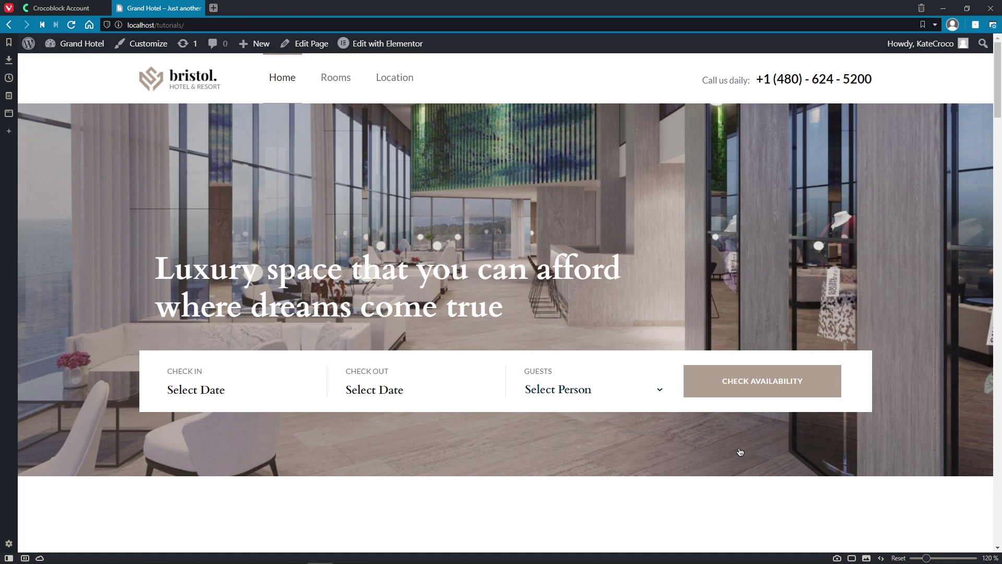
pyautogui.middleClick(740, 452)
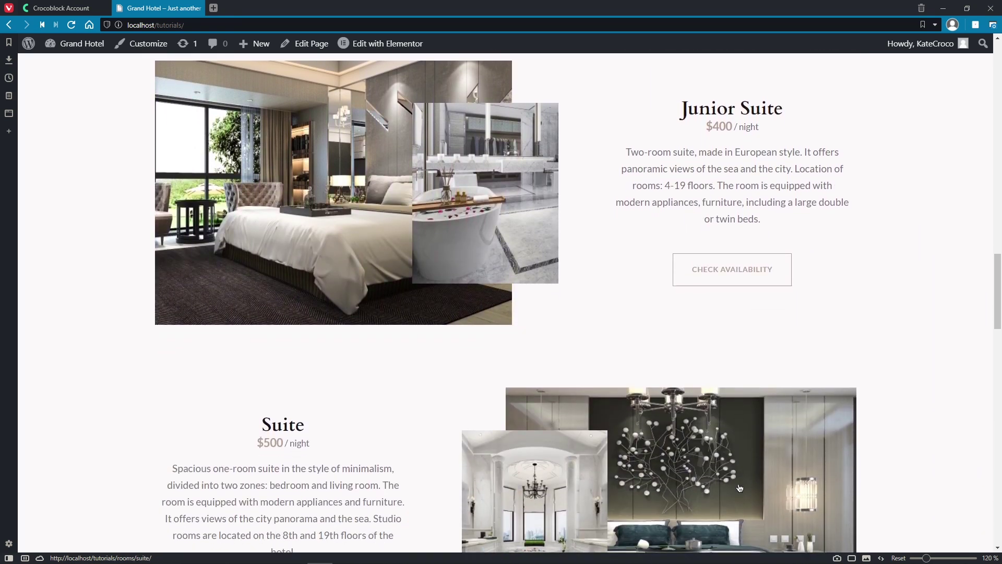
pyautogui.middleClick(907, 476)
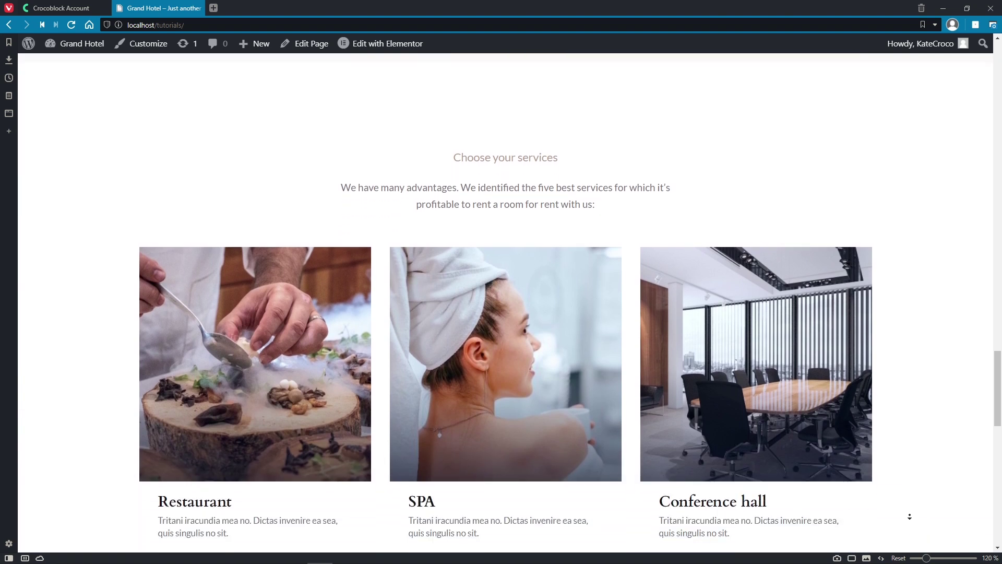
pyautogui.middleClick(910, 517)
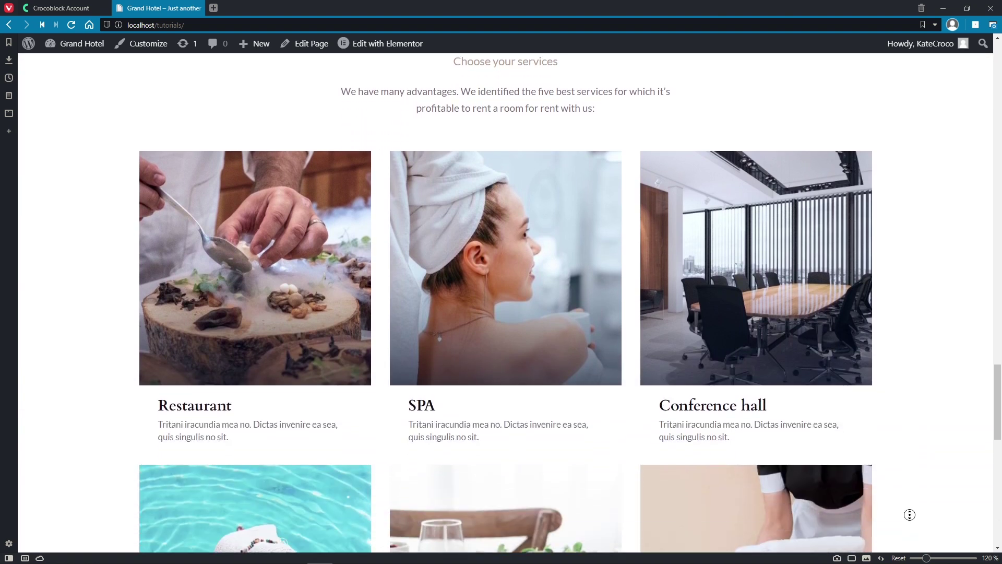
pyautogui.middleClick(911, 519)
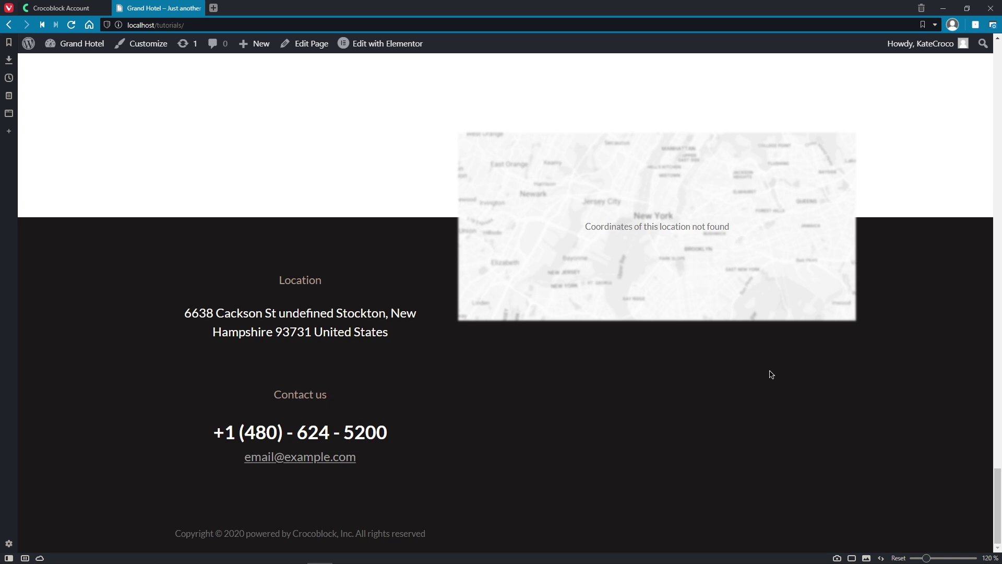
pyautogui.middleClick(788, 330)
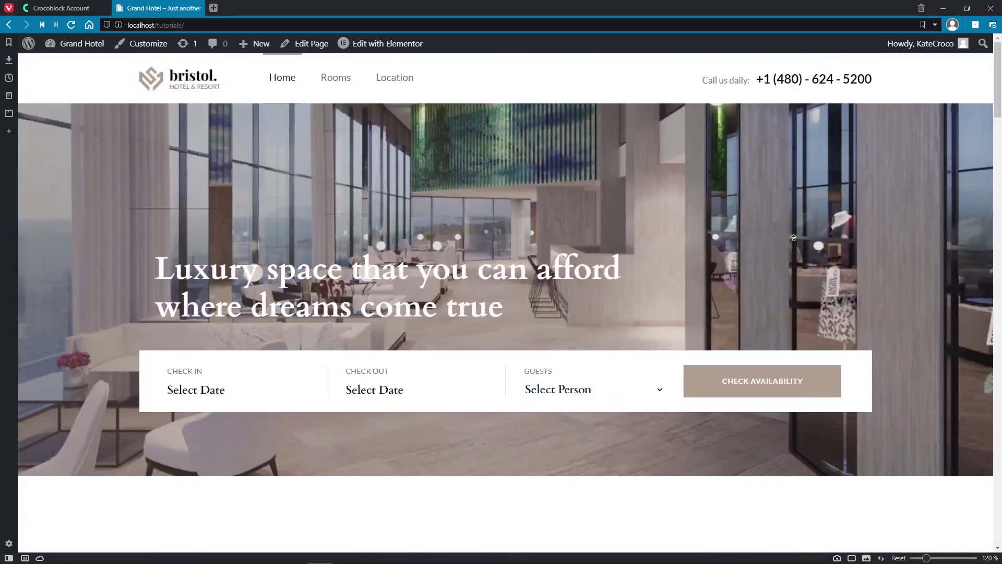
pyautogui.middleClick(793, 241)
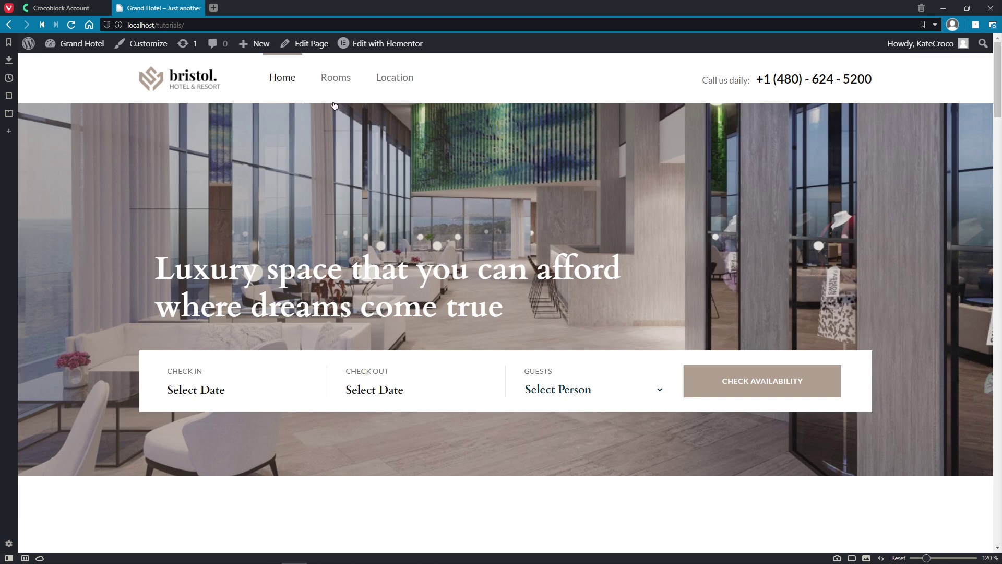
# Step: Open the Rooms page and scroll through its listings
pyautogui.click(337, 83)
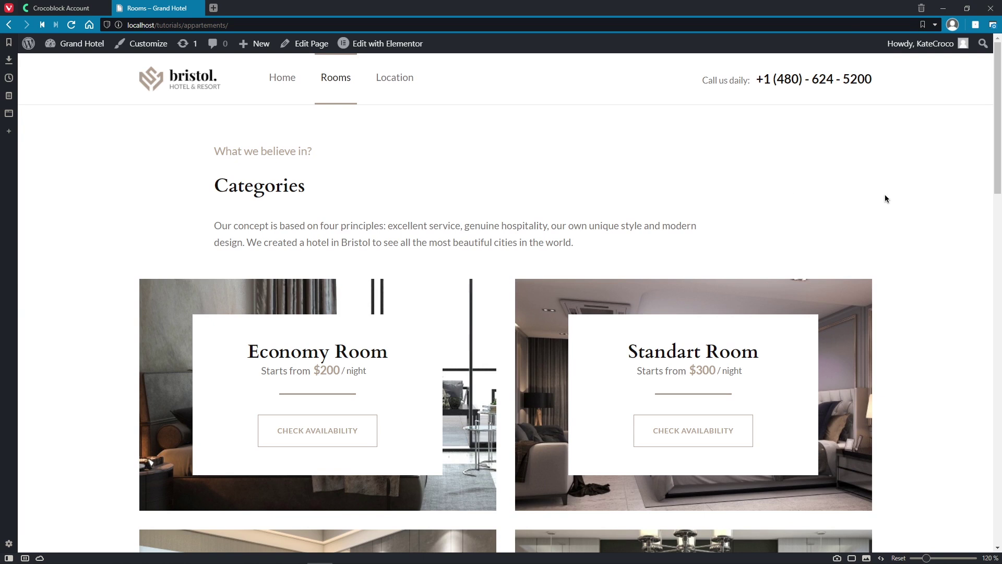
pyautogui.scroll(-5, 886, 200)
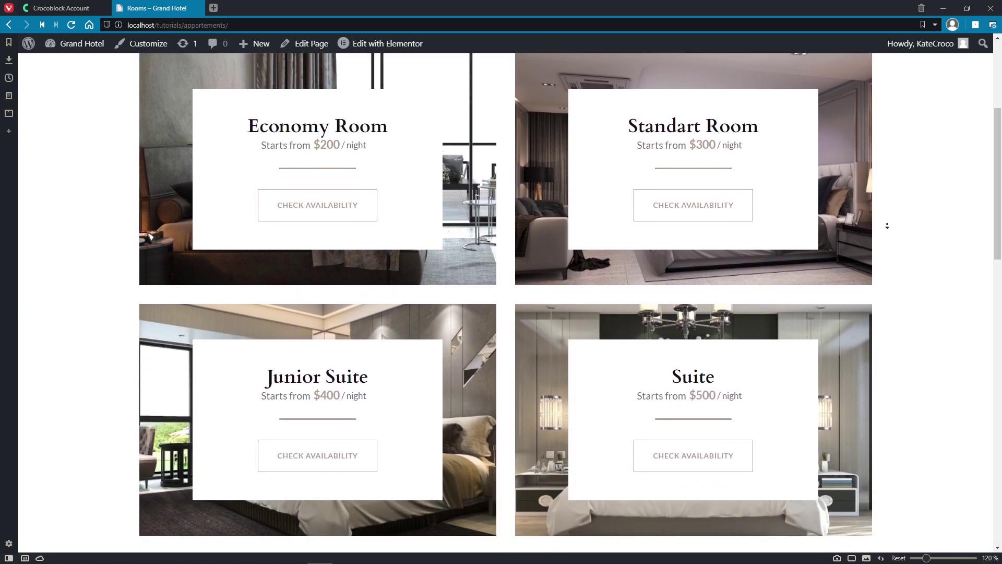
pyautogui.scroll(-6, 888, 226)
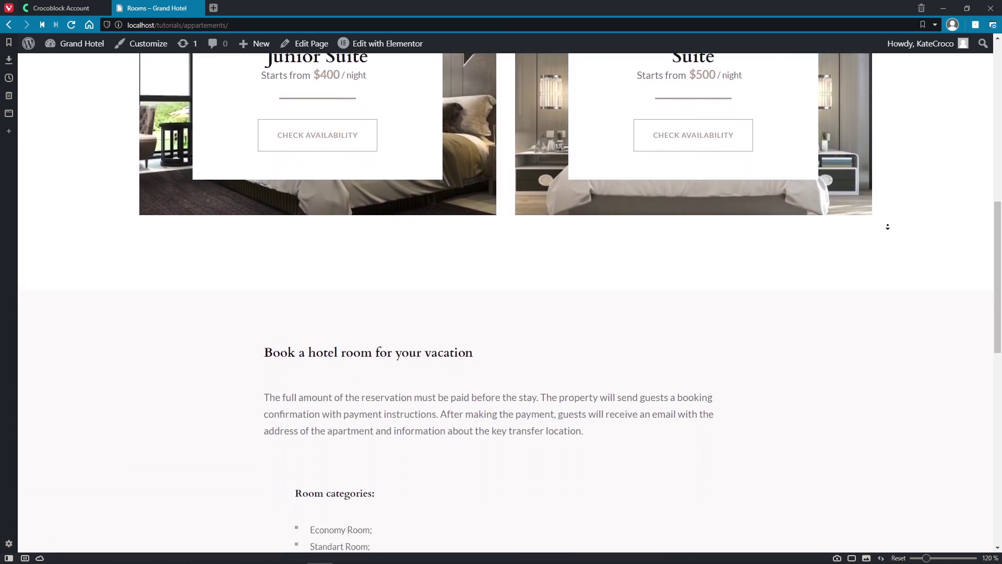
pyautogui.scroll(-6, 887, 227)
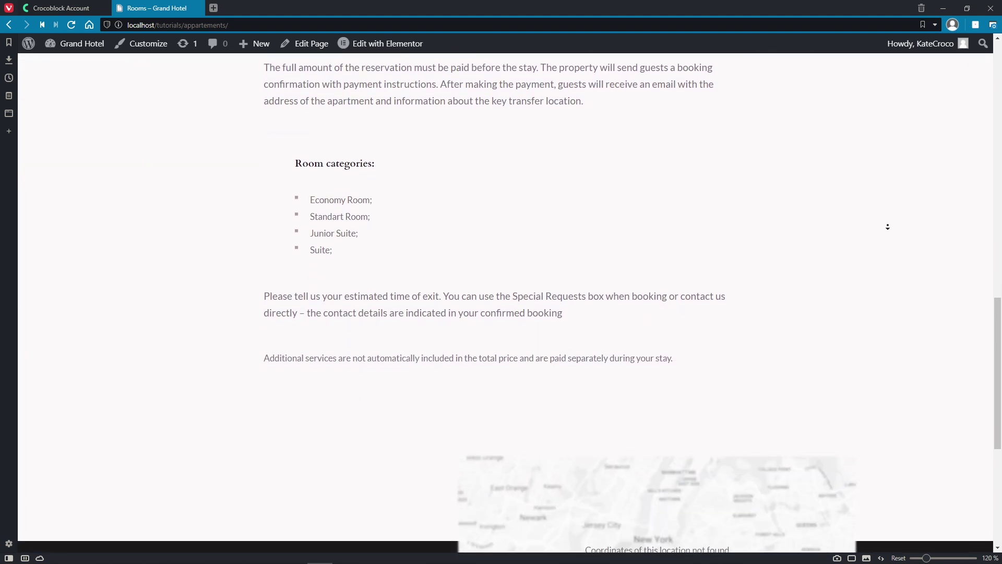
pyautogui.scroll(18, 888, 209)
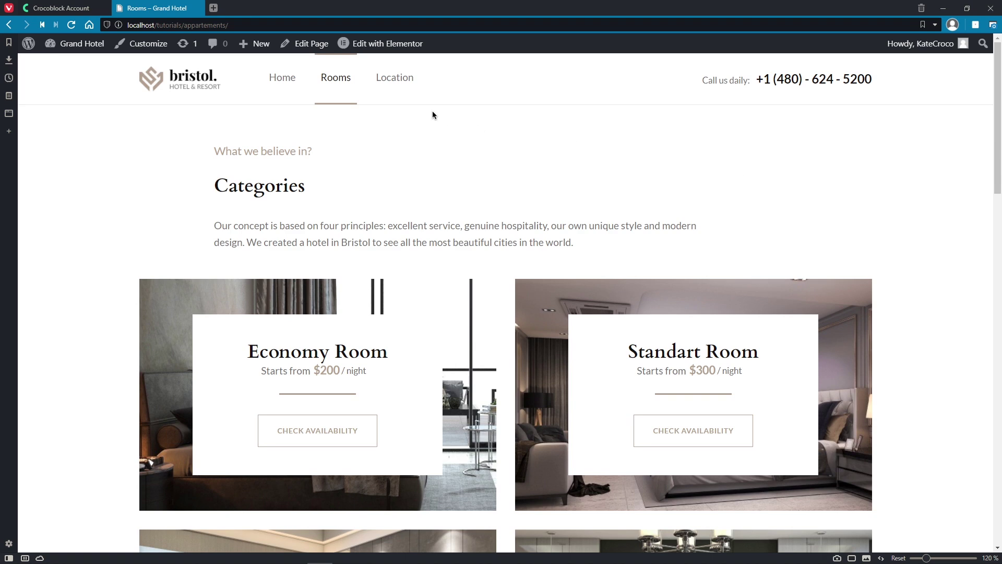
# Step: Review the Location page's Contact & Address section, then return to the admin Dashboard
pyautogui.click(402, 94)
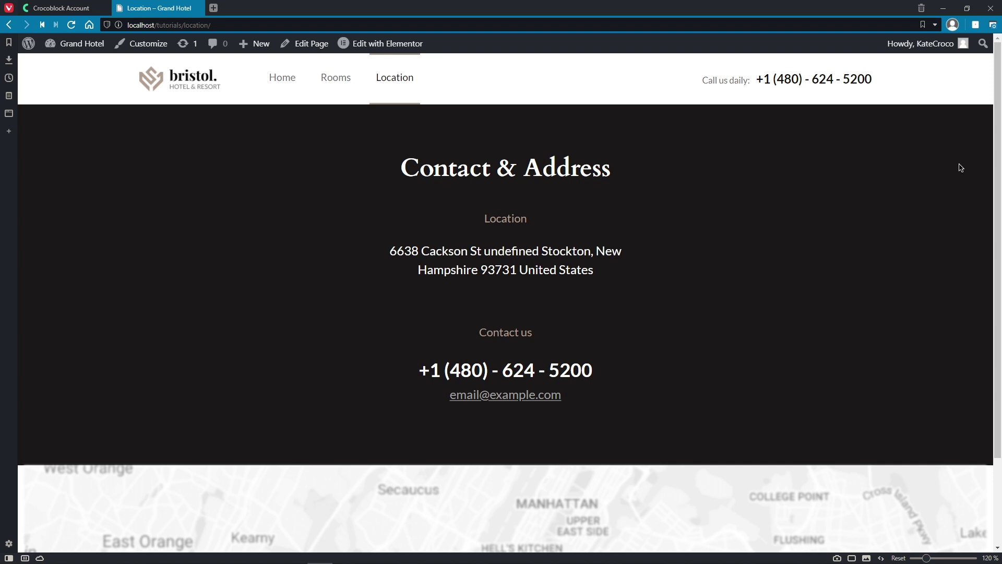
pyautogui.scroll(-2, 960, 181)
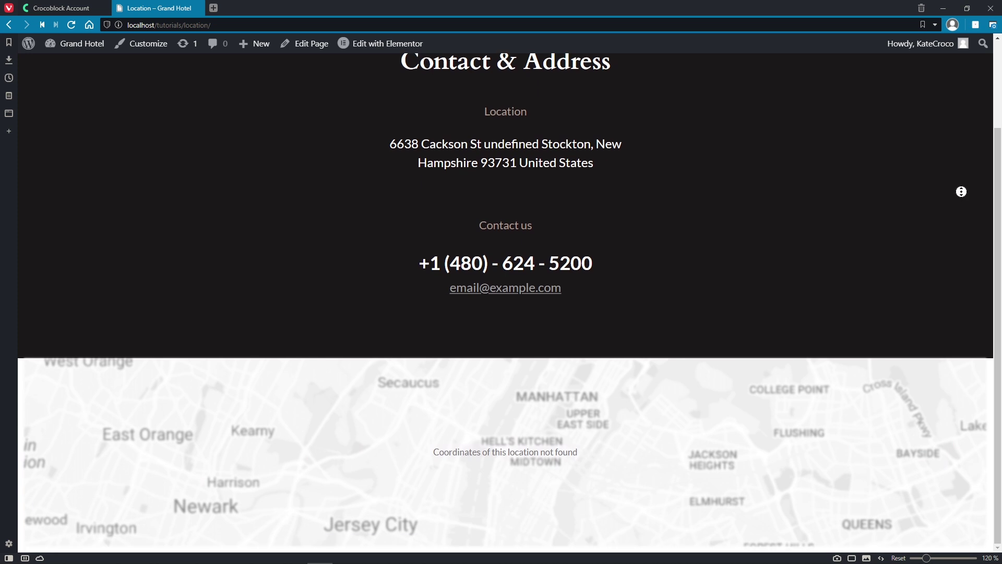
pyautogui.scroll(2, 961, 192)
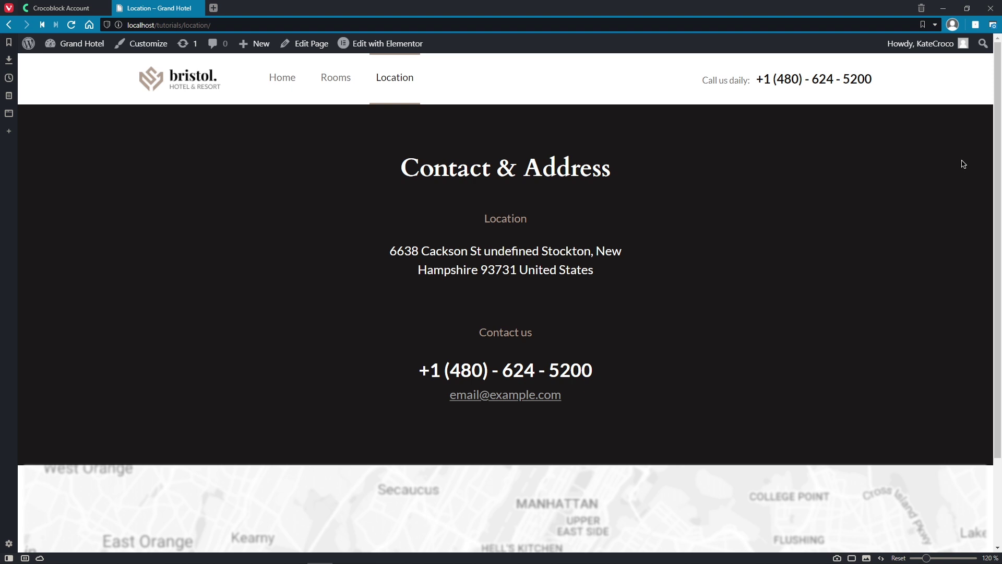
pyautogui.click(86, 50)
# Step: Run the Jet Elements data update, dismiss its notice, and open Installed Plugins
pyautogui.click(197, 128)
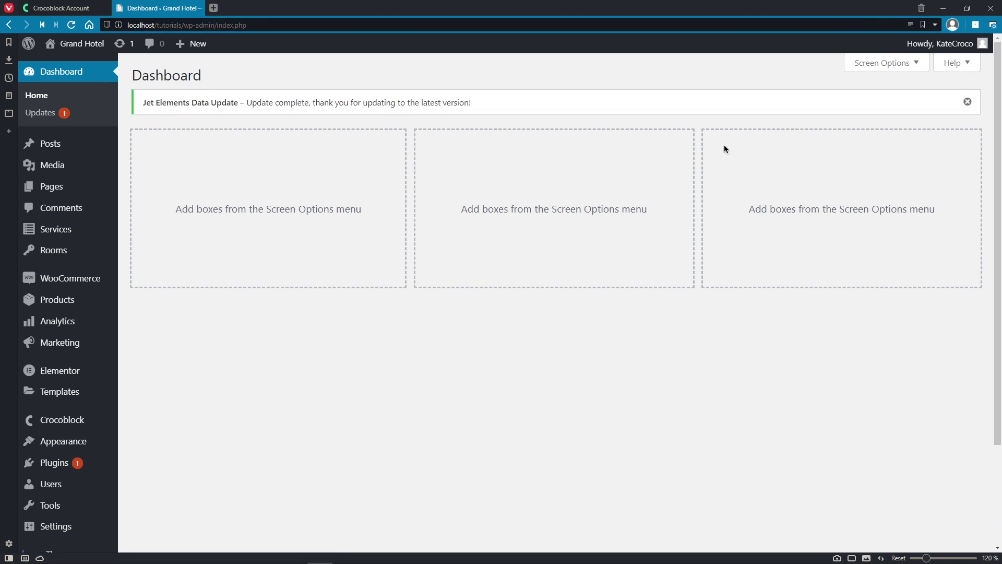
pyautogui.click(968, 101)
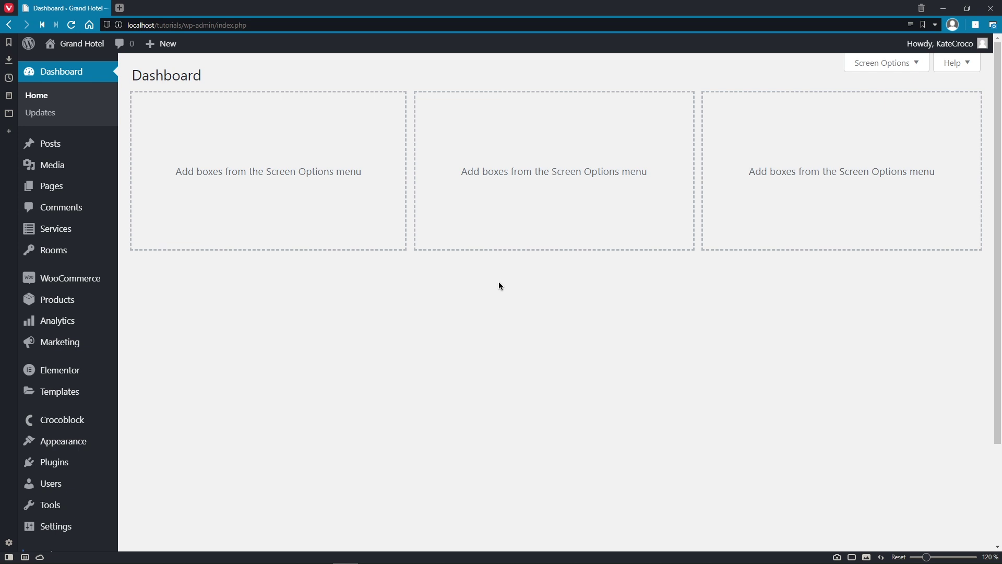
pyautogui.click(83, 464)
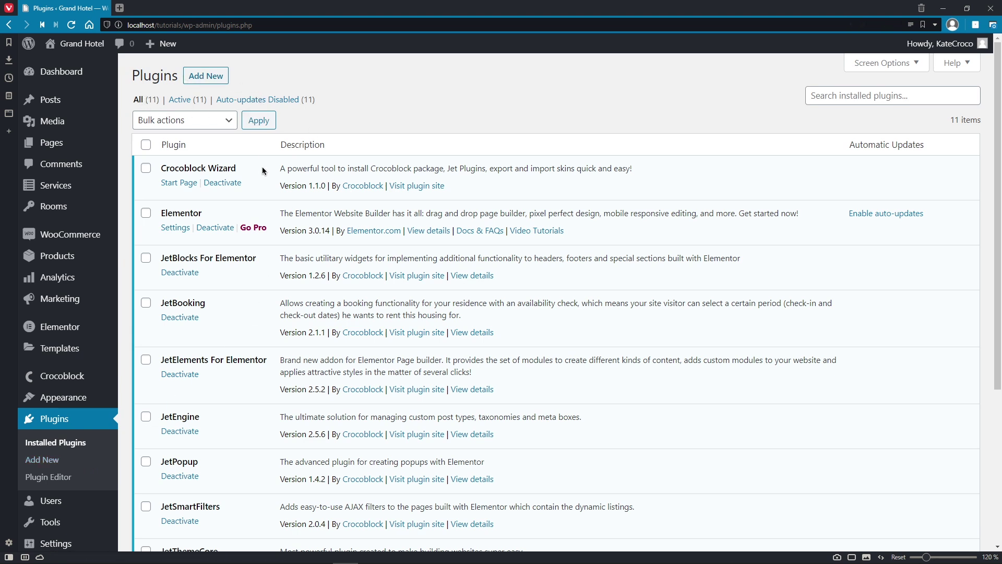
# Step: Scroll the installed plugins list and go to the JetEngine dashboard
pyautogui.scroll(-2, 263, 171)
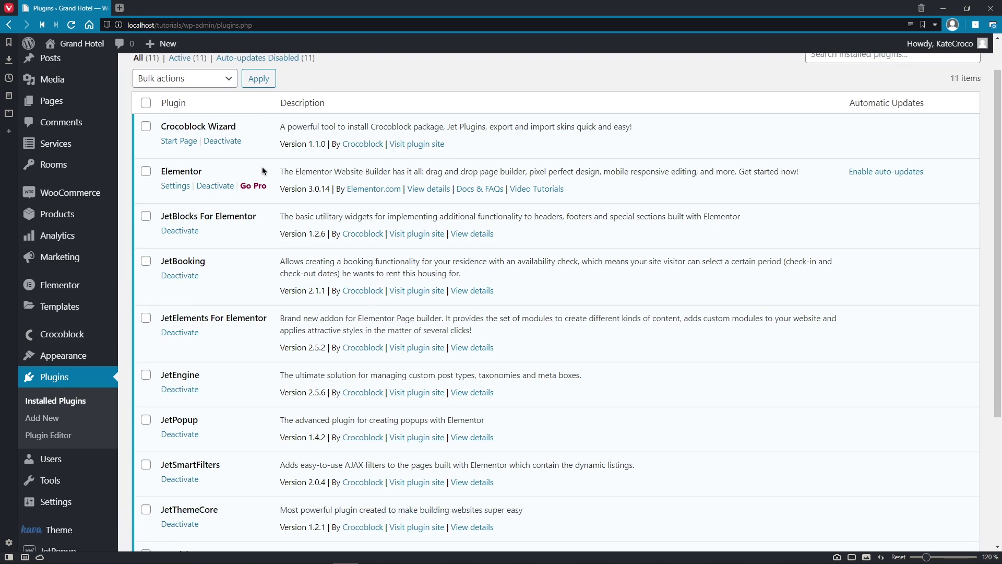
pyautogui.scroll(-3, 263, 171)
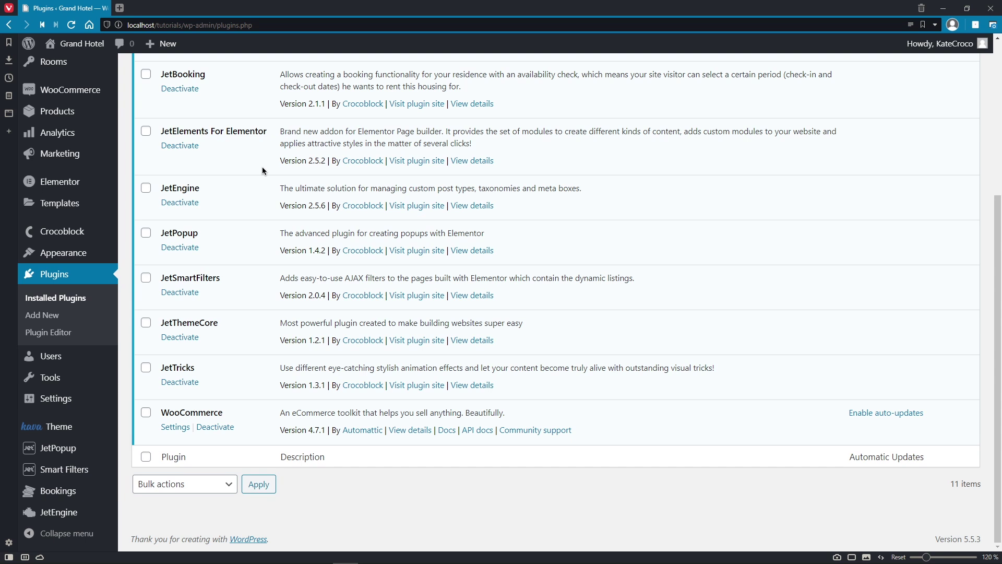
pyautogui.click(72, 513)
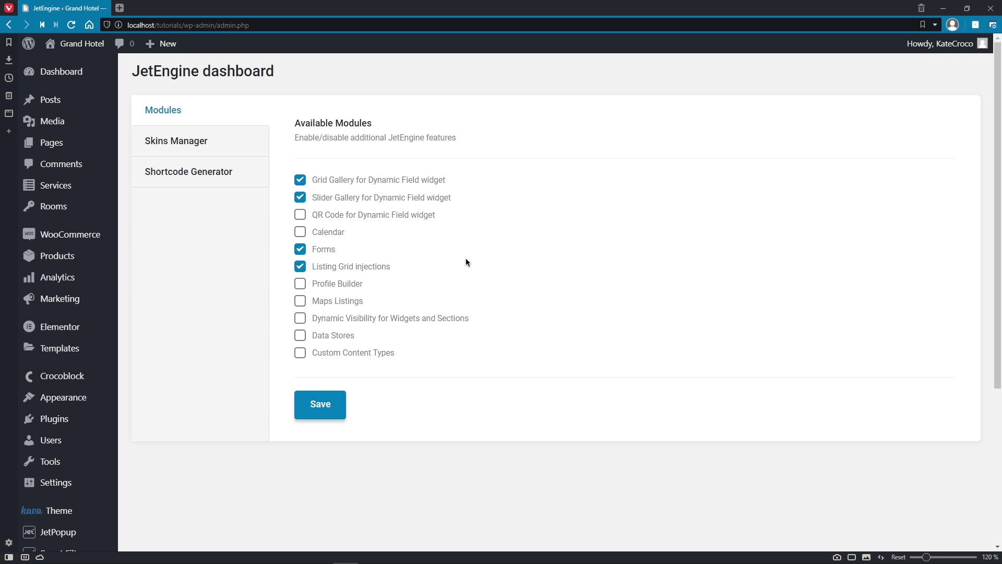
# Step: Switch the Data Stores, Calendar and Maps Listings modules on and straight back off
pyautogui.click(302, 337)
pyautogui.click(303, 339)
pyautogui.click(301, 233)
pyautogui.click(301, 233)
pyautogui.click(300, 306)
pyautogui.click(300, 306)
# Step: Browse the Skins Manager's Import, Export and Presets sections, then view the Shortcode Generator
pyautogui.click(242, 149)
pyautogui.click(297, 170)
pyautogui.click(298, 170)
pyautogui.click(300, 215)
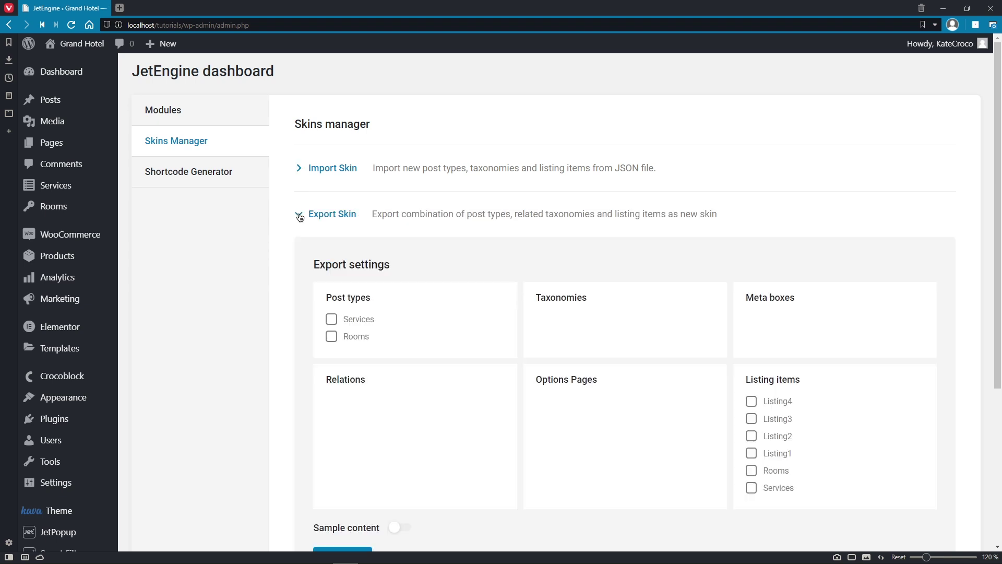
pyautogui.click(299, 216)
pyautogui.click(299, 262)
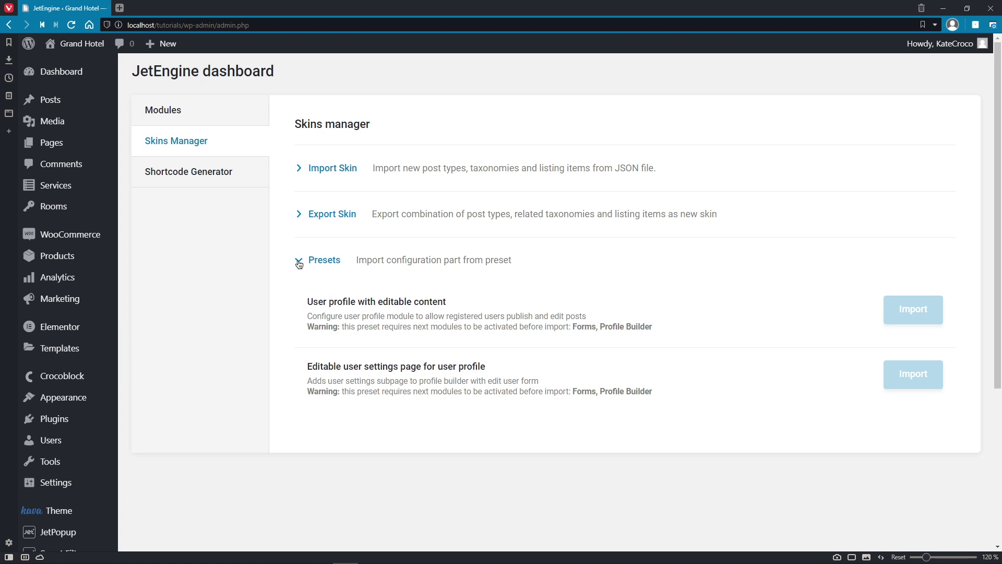
pyautogui.click(259, 178)
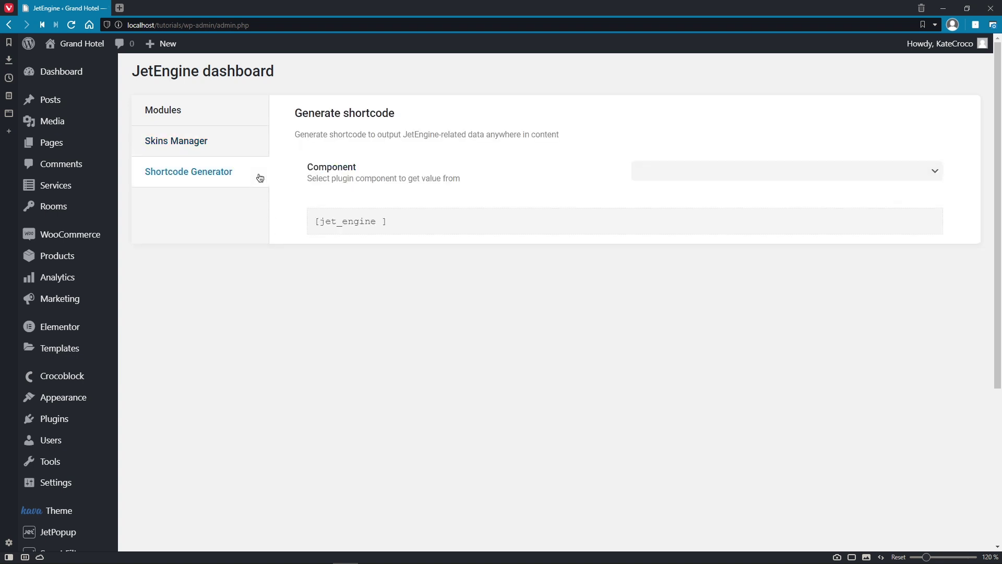
pyautogui.scroll(-5, 260, 178)
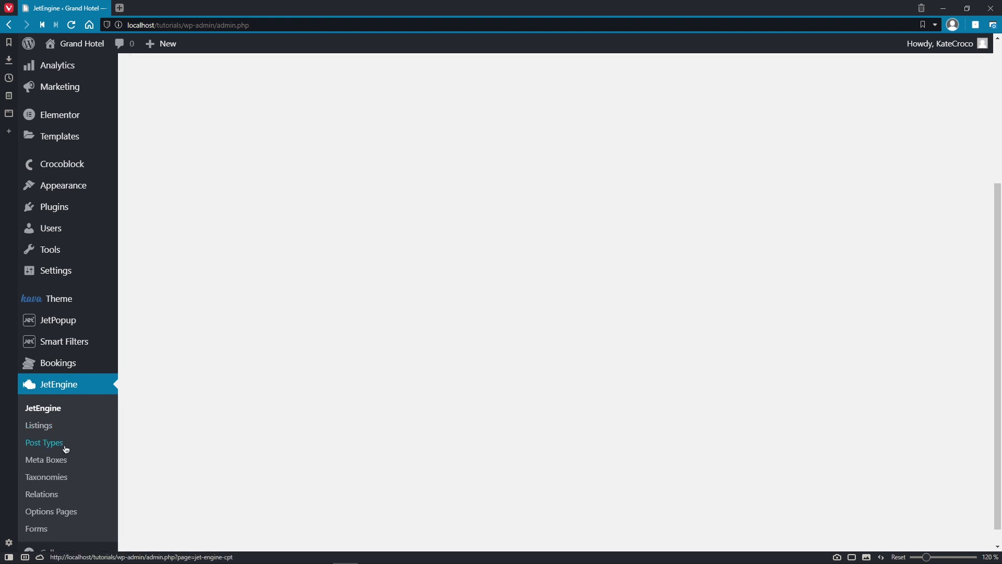
# Step: Show JetEngine's Post Types list and open All Posts in a new tab
pyautogui.click(66, 449)
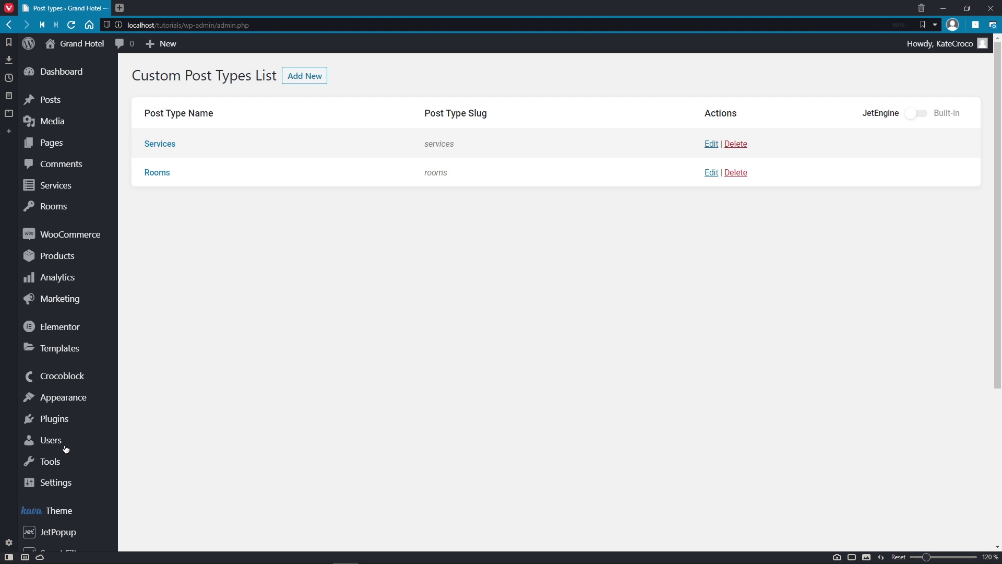
pyautogui.moveTo(90, 104)
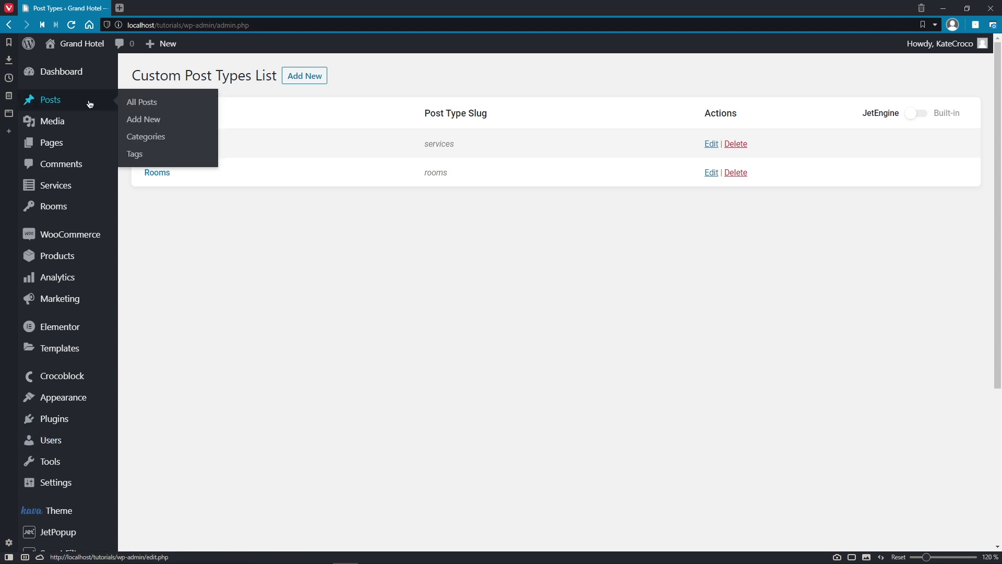
pyautogui.middleClick(137, 102)
# Step: View the post 'Right Services for Great Customers', close it, then open the Rooms post type
pyautogui.click(164, 9)
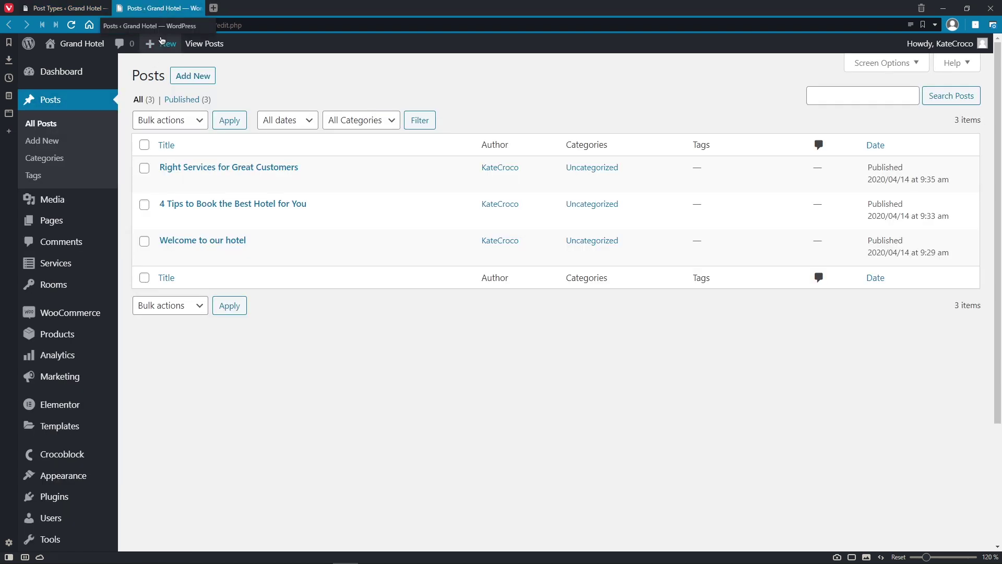
pyautogui.click(205, 168)
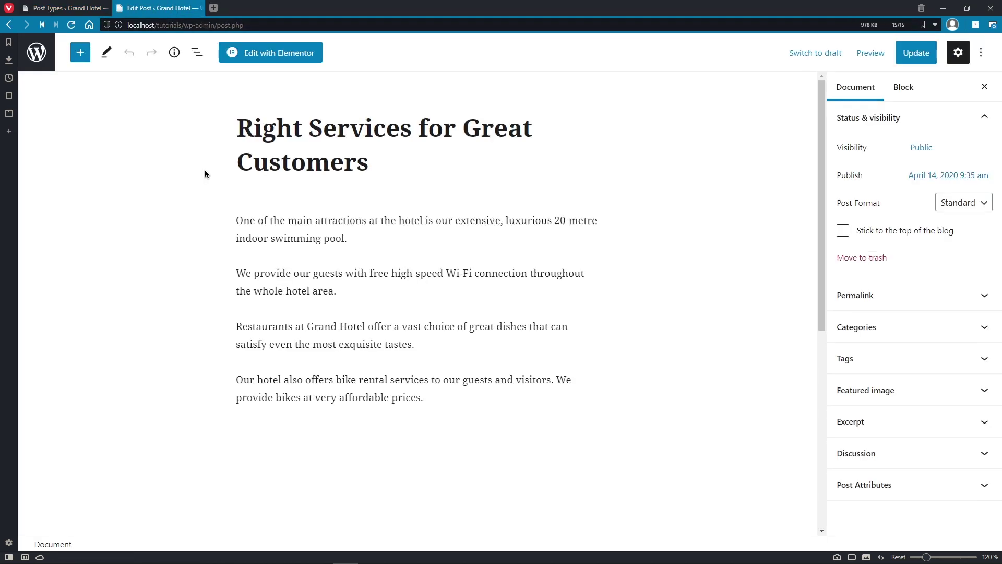
pyautogui.scroll(-2, 204, 174)
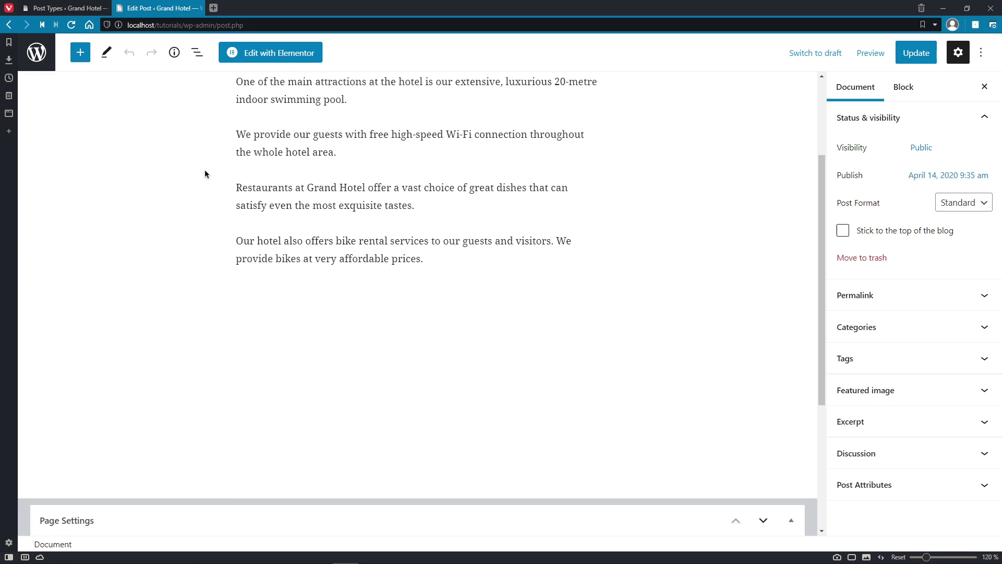
pyautogui.scroll(2, 205, 174)
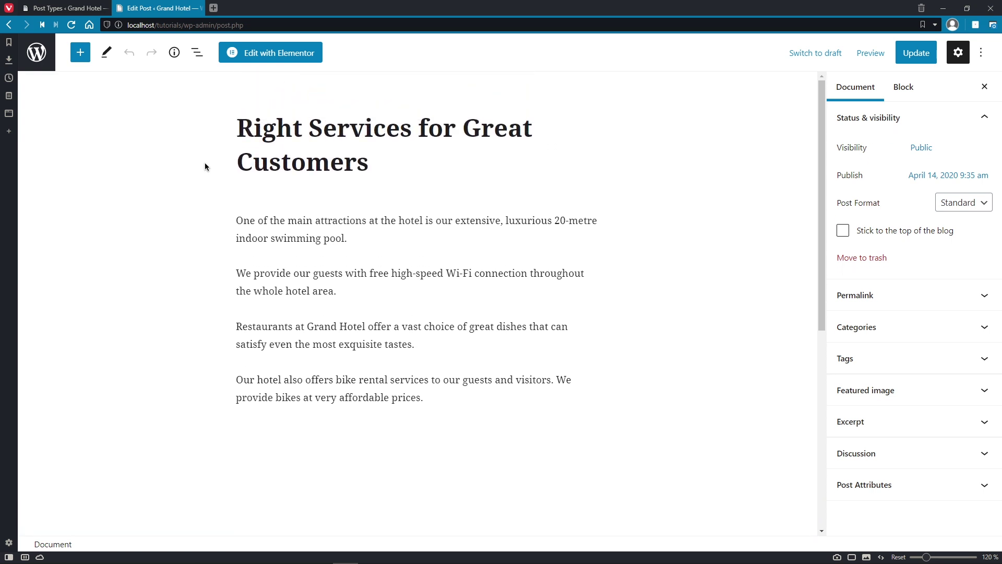
pyautogui.click(201, 8)
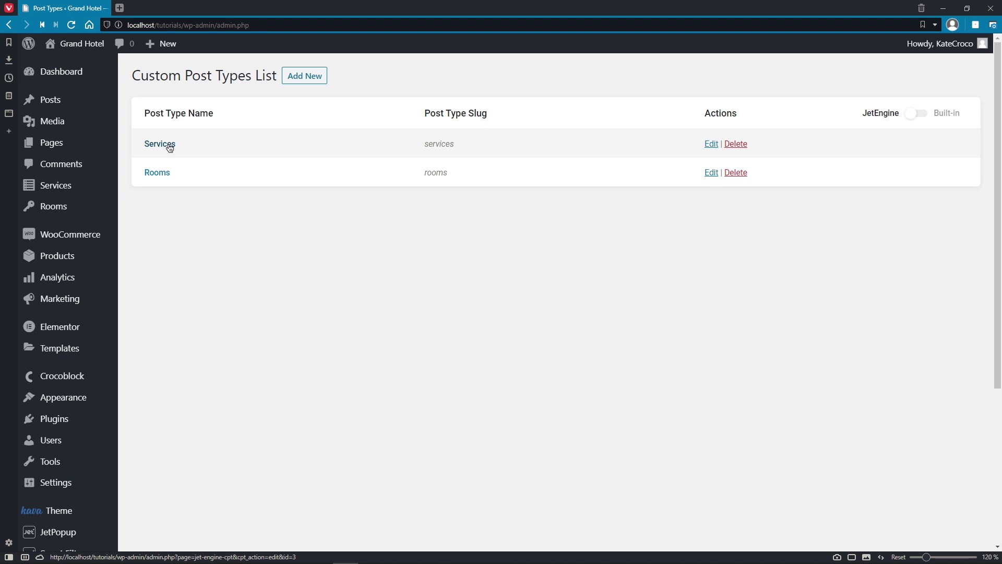
pyautogui.click(713, 177)
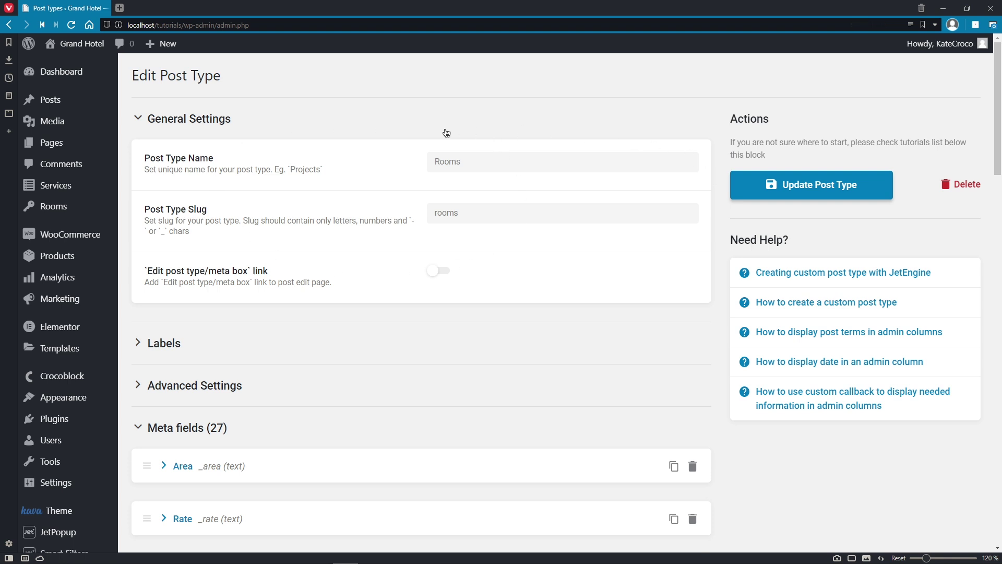
# Step: Expand and review the Rooms post type's Labels settings, then collapse them
pyautogui.click(160, 343)
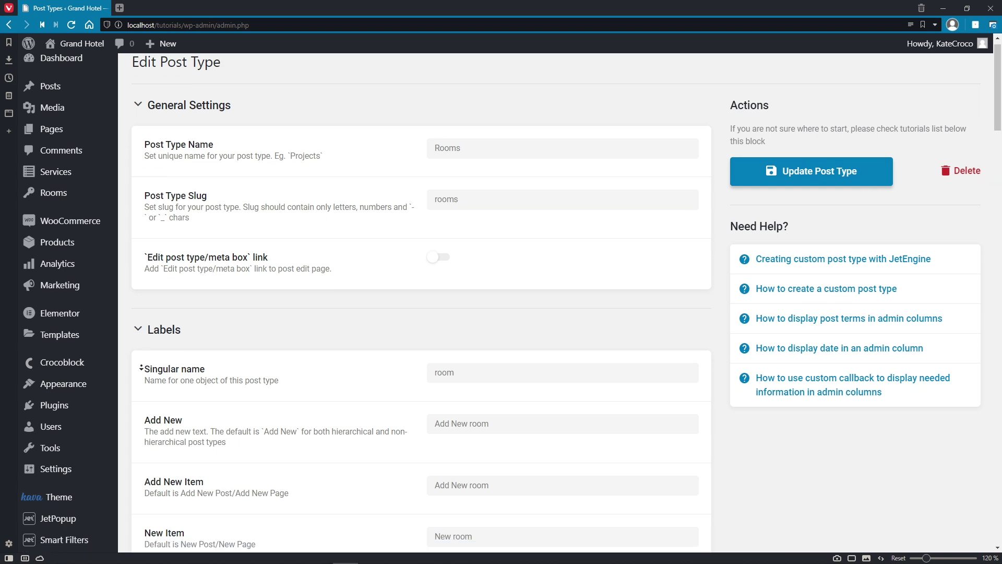
pyautogui.scroll(-4, 141, 366)
pyautogui.scroll(-1, 141, 368)
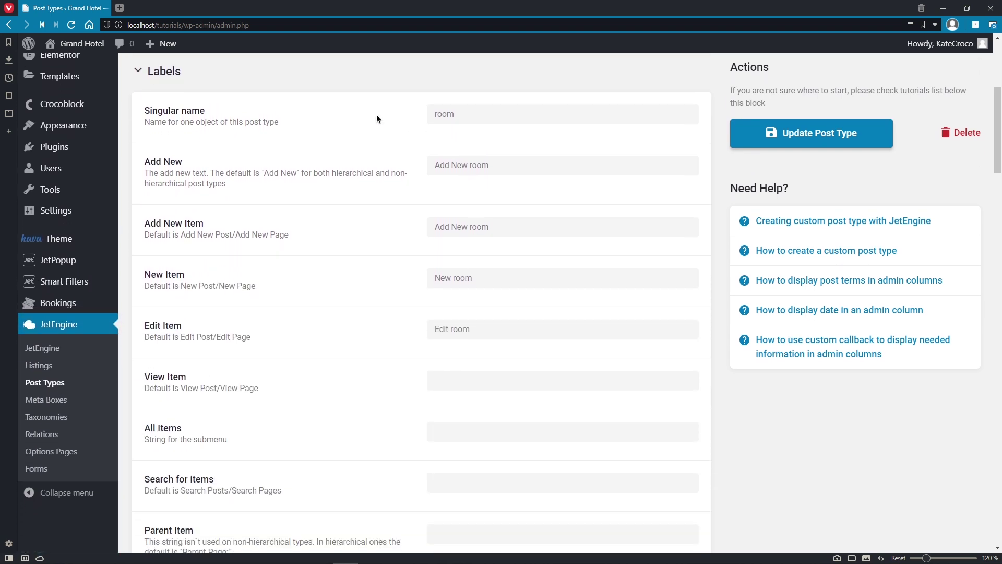
pyautogui.click(138, 70)
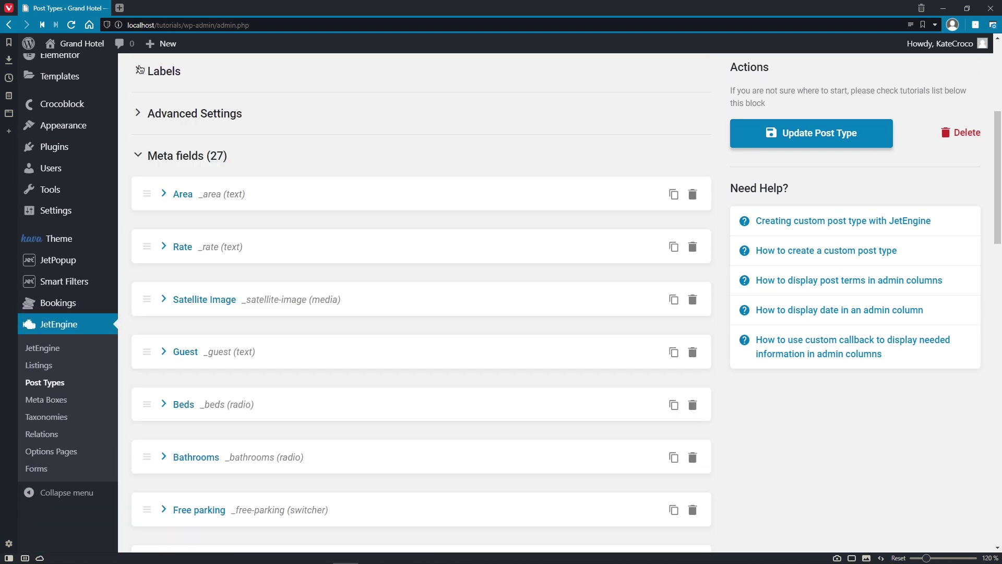
# Step: Review the Advanced Settings and meta fields, then save with Update Post Type
pyautogui.click(139, 114)
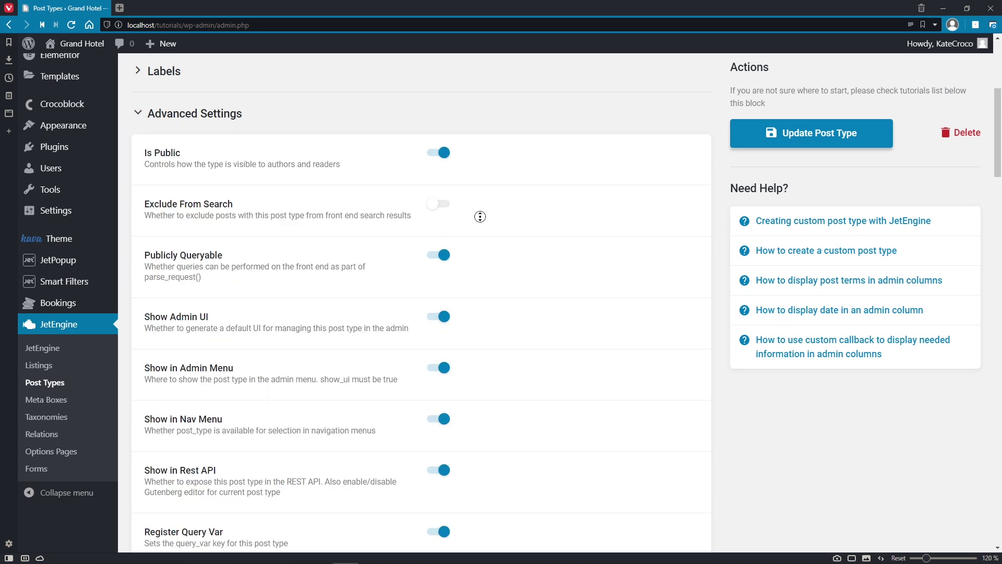
pyautogui.scroll(-4, 480, 216)
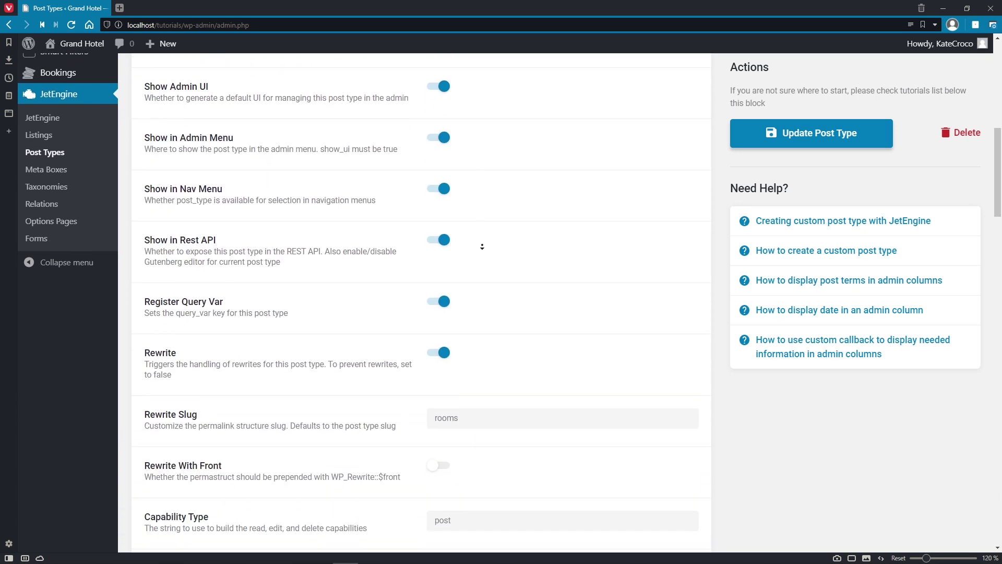
pyautogui.scroll(-5, 482, 246)
pyautogui.scroll(-5, 482, 247)
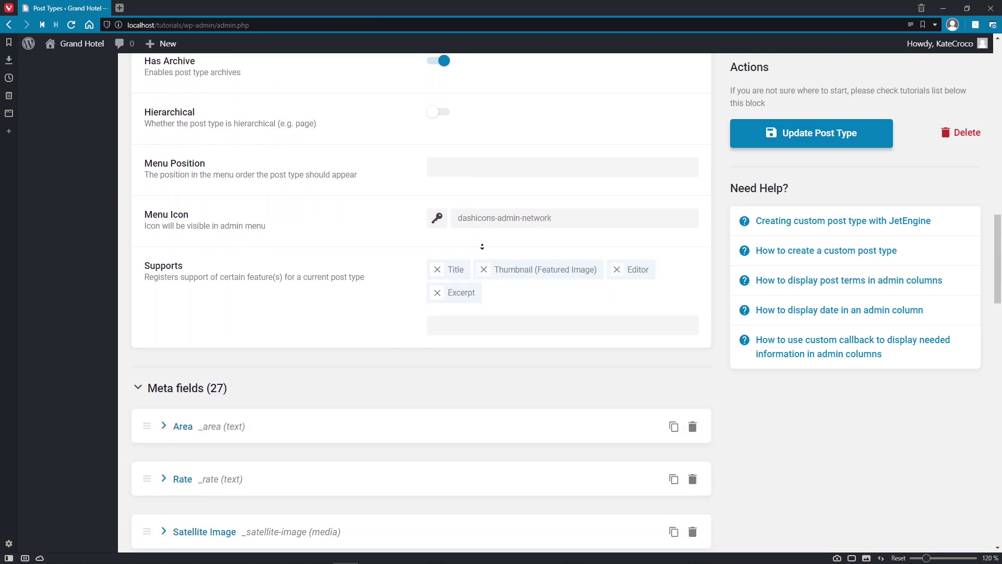
pyautogui.scroll(-5, 482, 247)
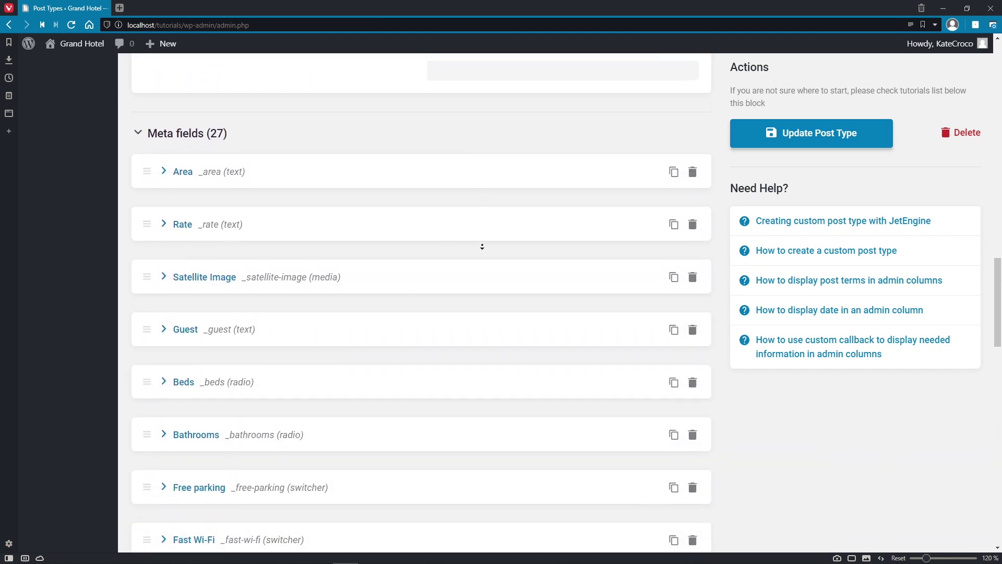
pyautogui.scroll(-1, 482, 246)
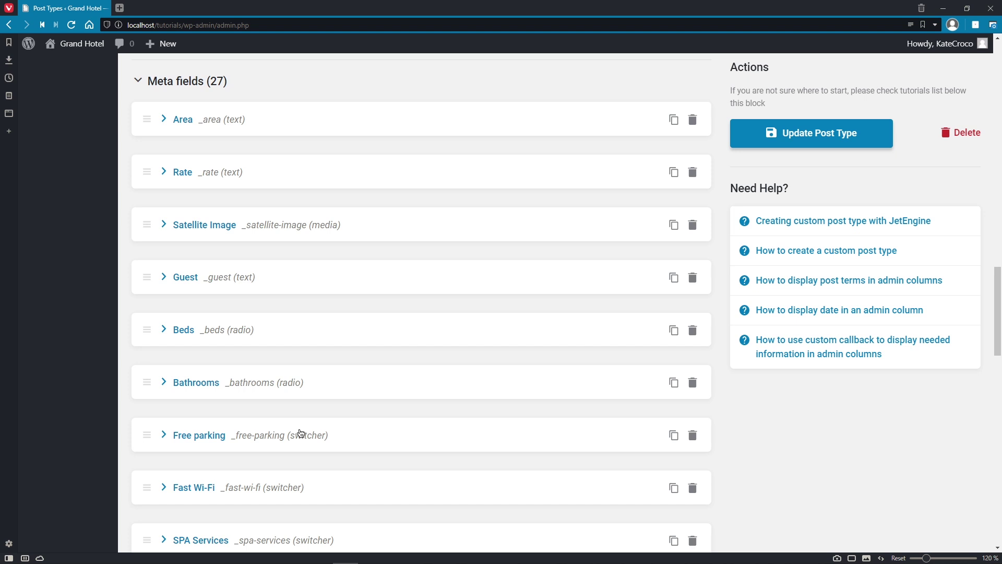
pyautogui.scroll(15, 300, 381)
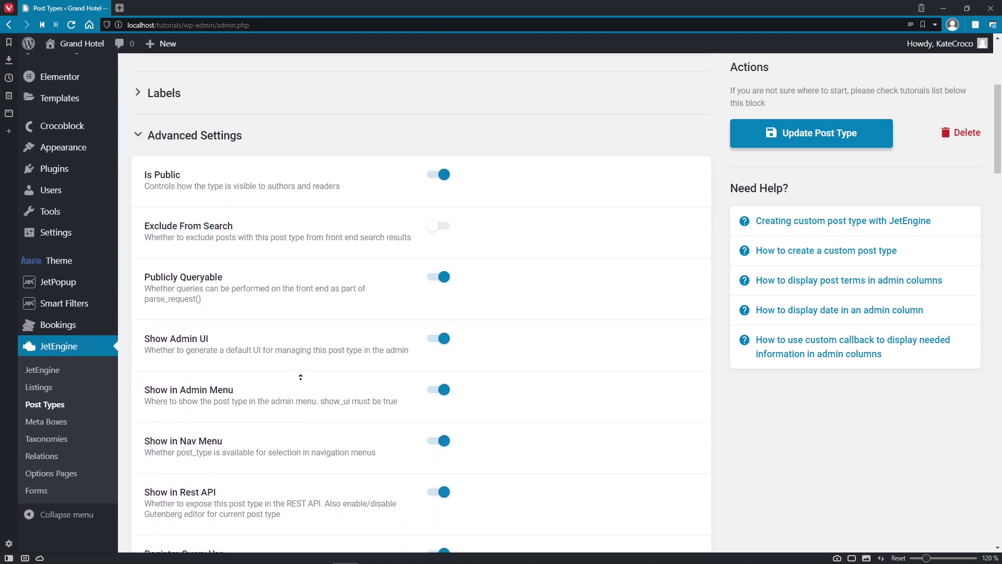
pyautogui.scroll(5, 300, 377)
pyautogui.click(771, 199)
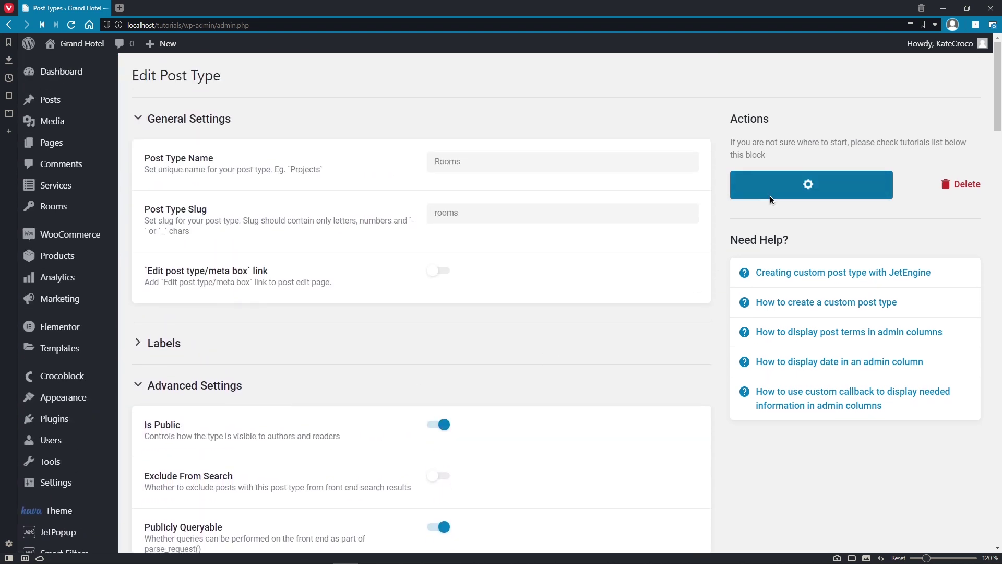
pyautogui.scroll(-5, 698, 261)
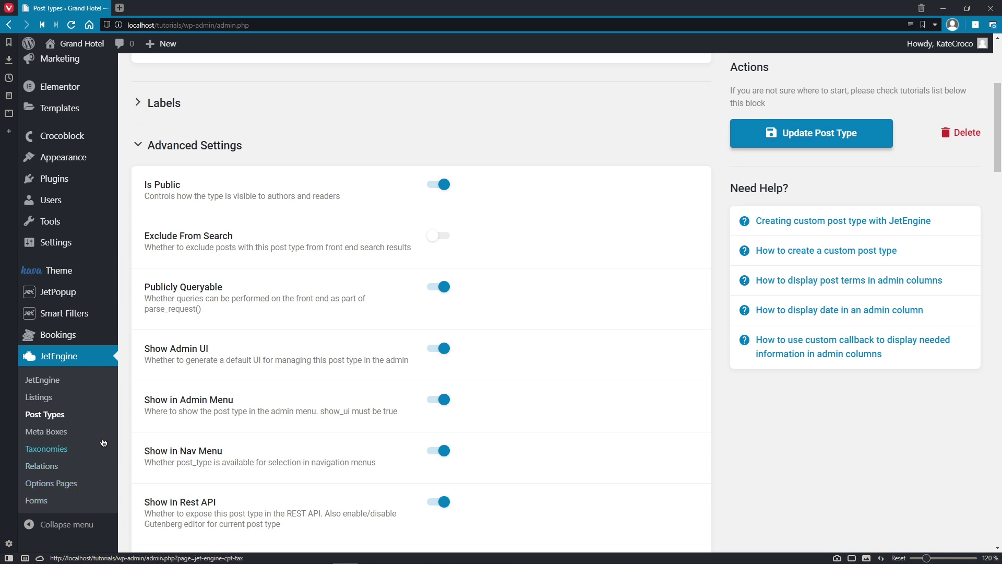
# Step: Go to JetEngine > Listings and open the Rooms listing in Elementor
pyautogui.click(71, 398)
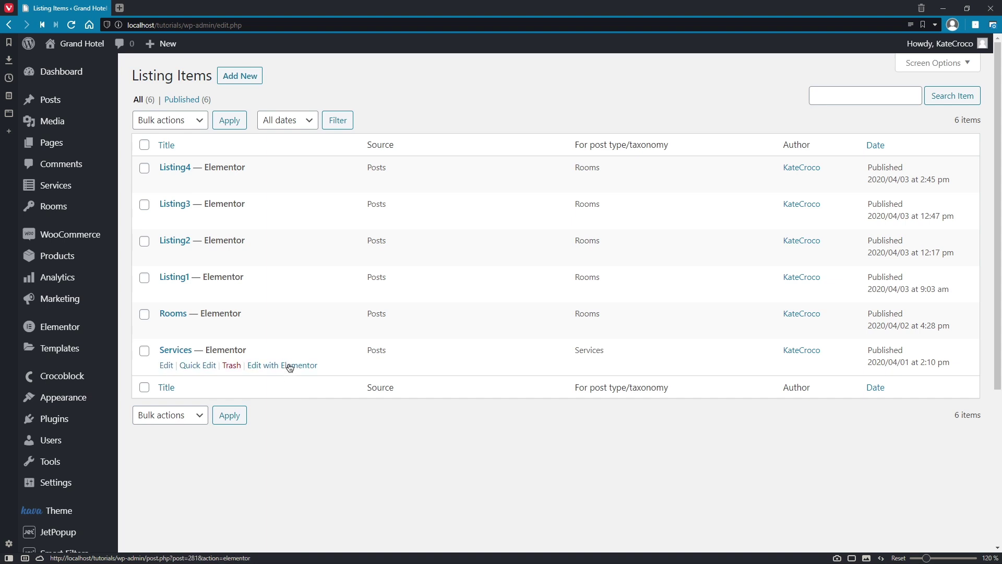
pyautogui.click(289, 334)
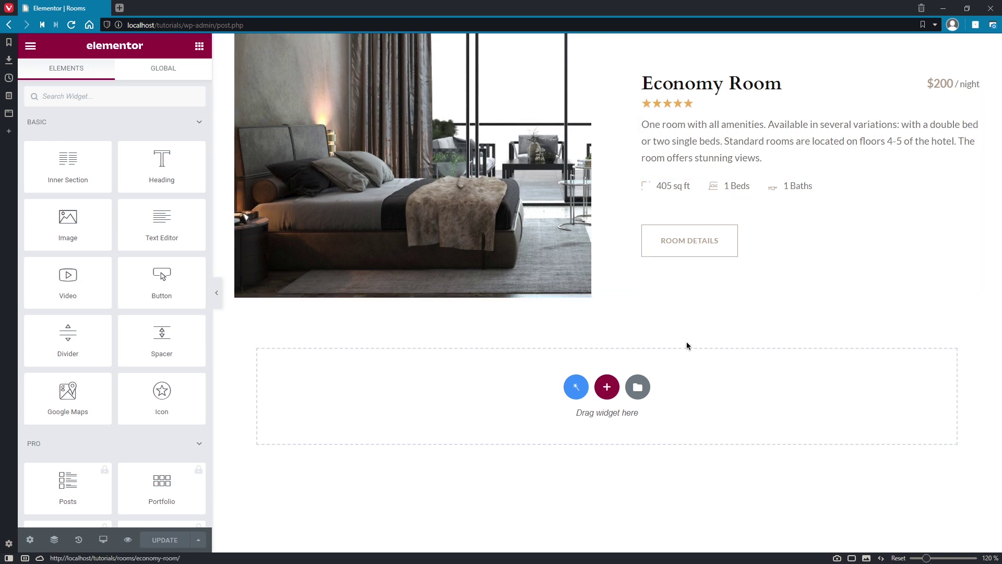
# Step: Inspect the image, title, price and star-rating widgets, confirming the rating uses the Rate field
pyautogui.click(470, 137)
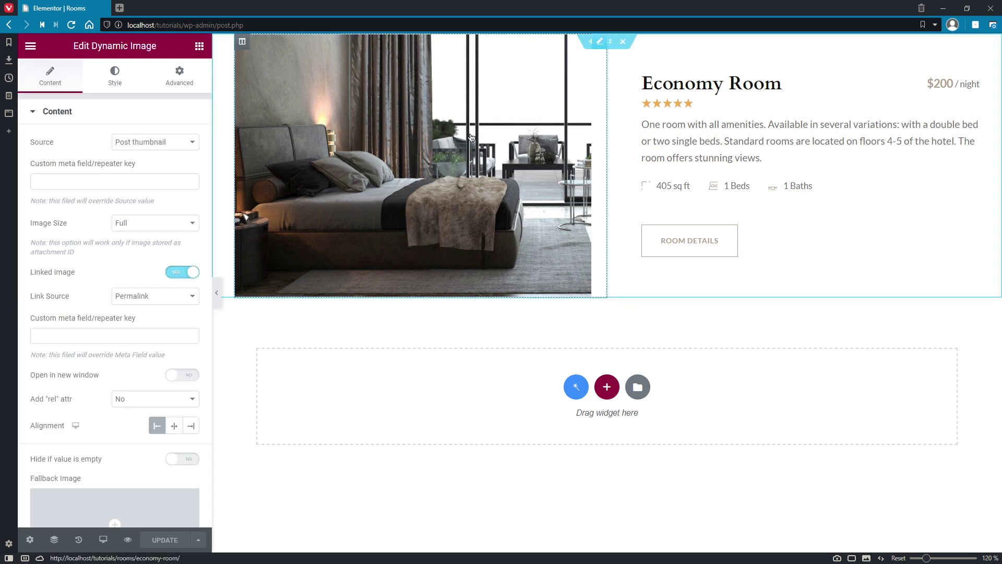
pyautogui.click(778, 92)
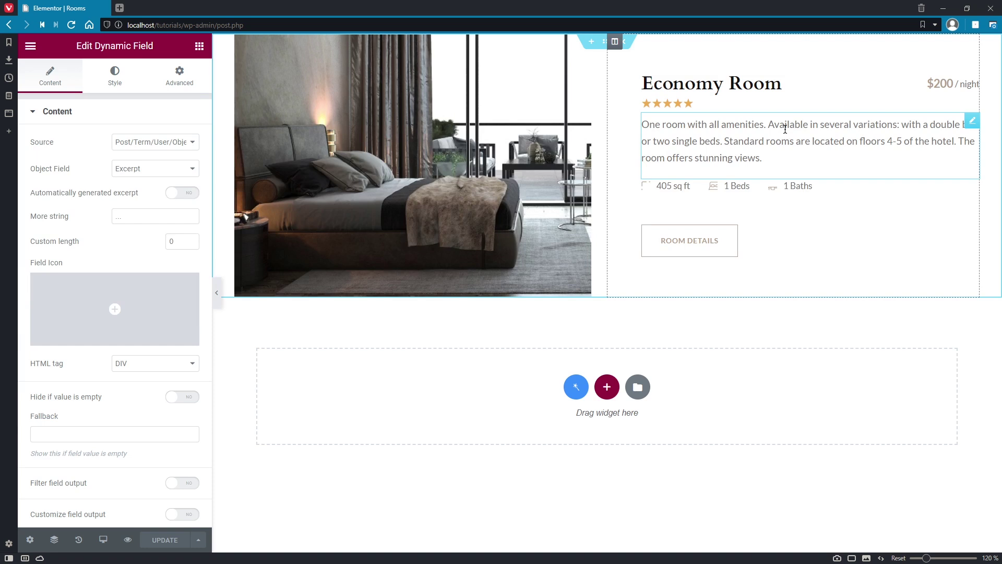
pyautogui.click(956, 85)
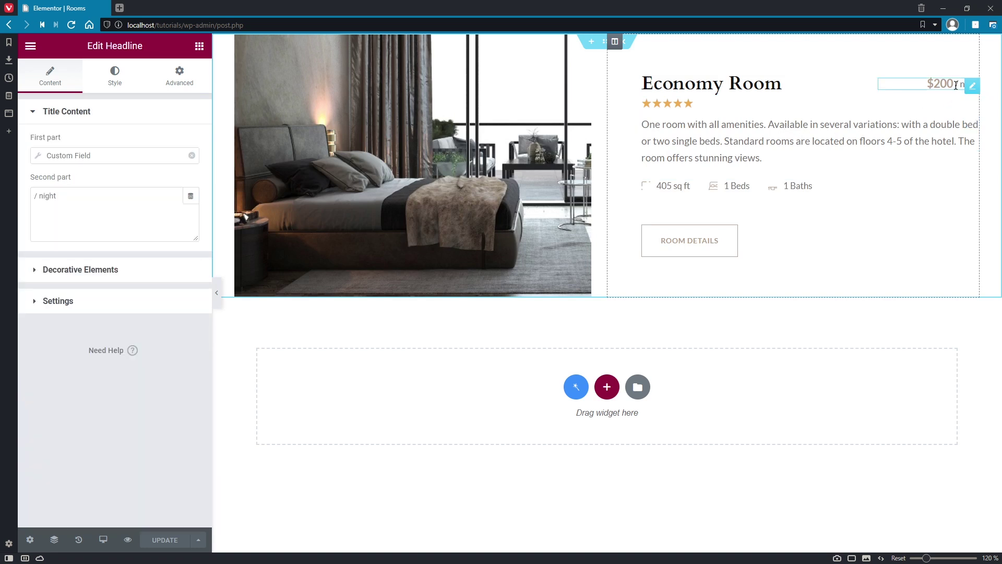
pyautogui.click(756, 111)
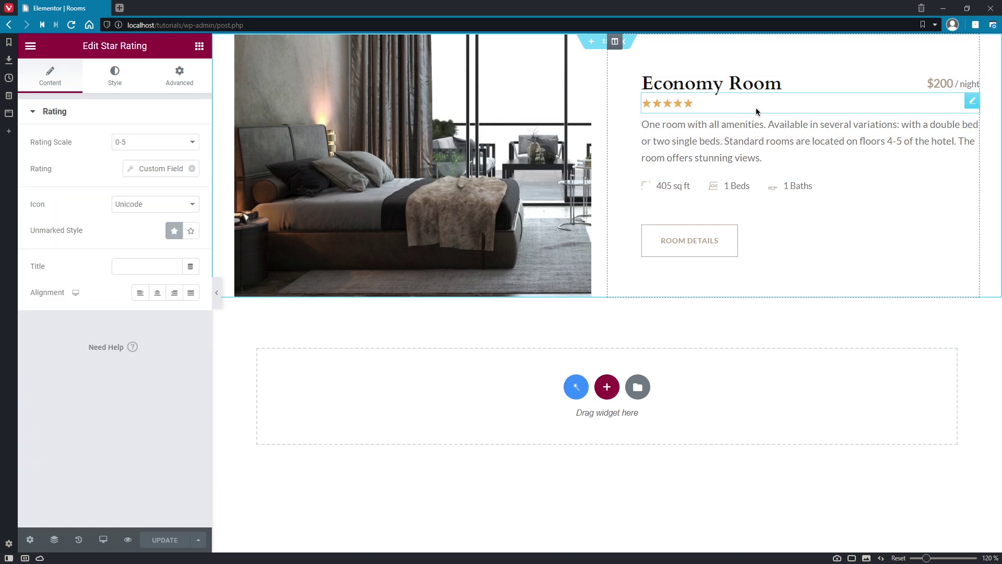
pyautogui.click(129, 168)
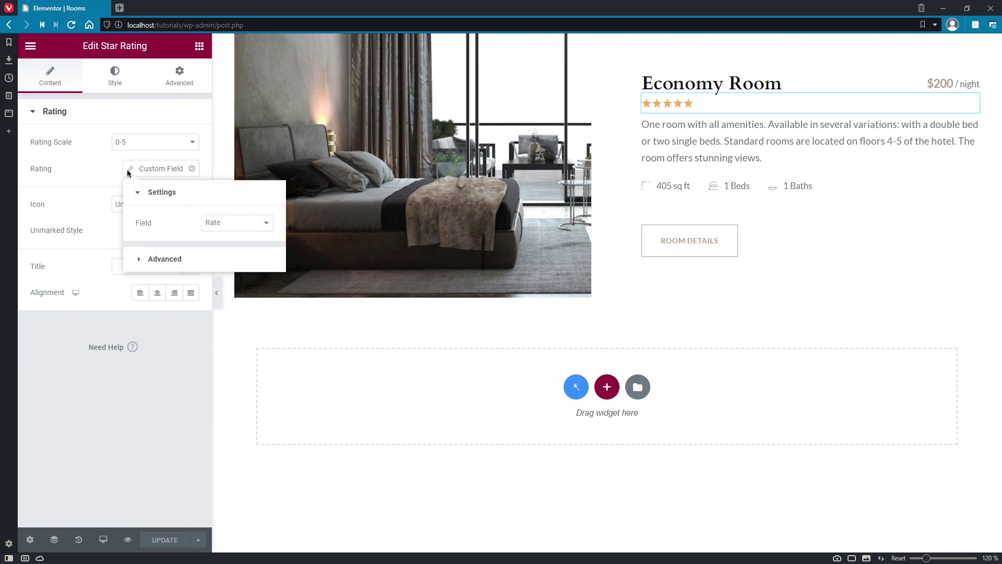
pyautogui.click(129, 171)
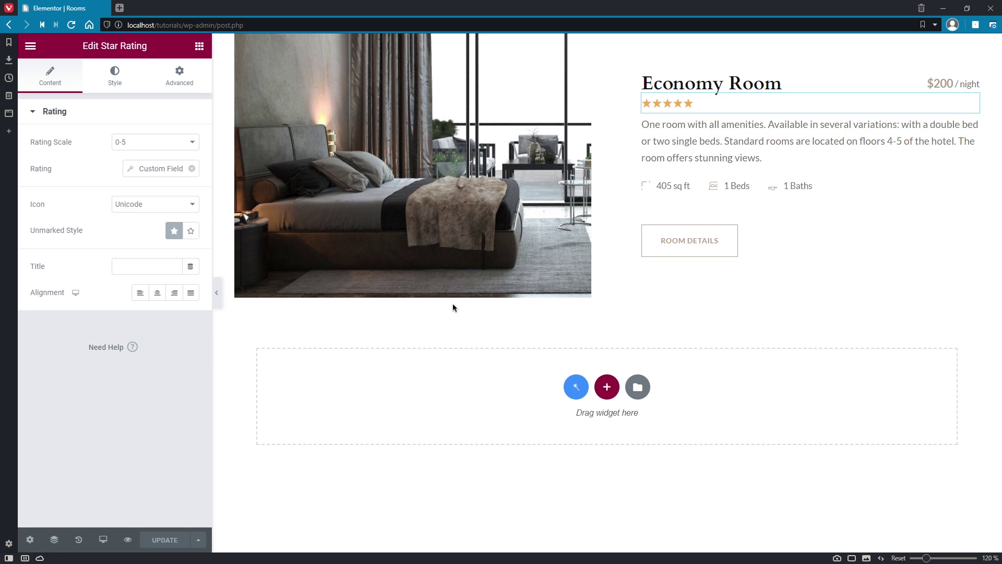
pyautogui.click(31, 45)
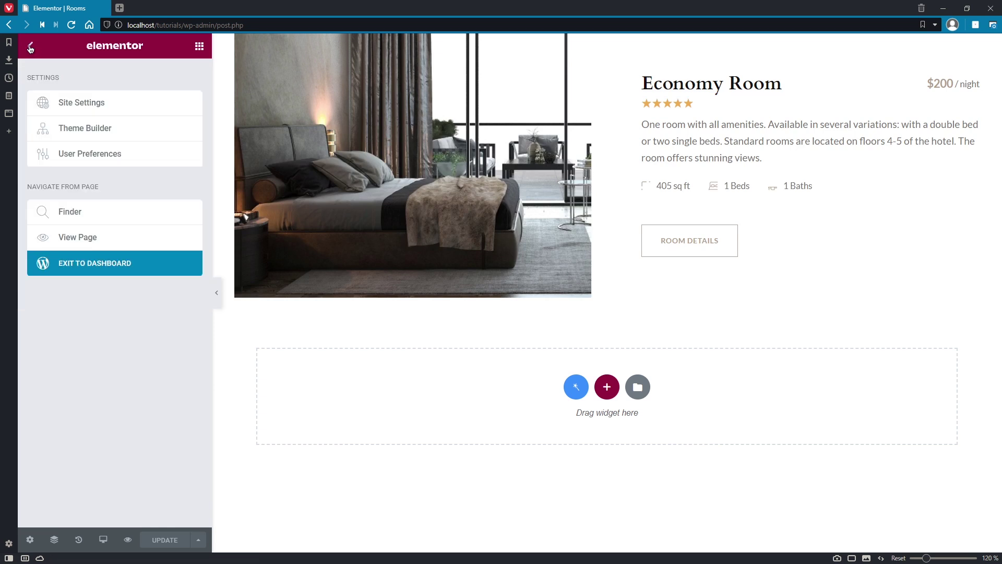
# Step: Open the dashboard in a new tab, go to Rooms, and open Economy Room
pyautogui.rightClick(108, 268)
pyautogui.click(110, 270)
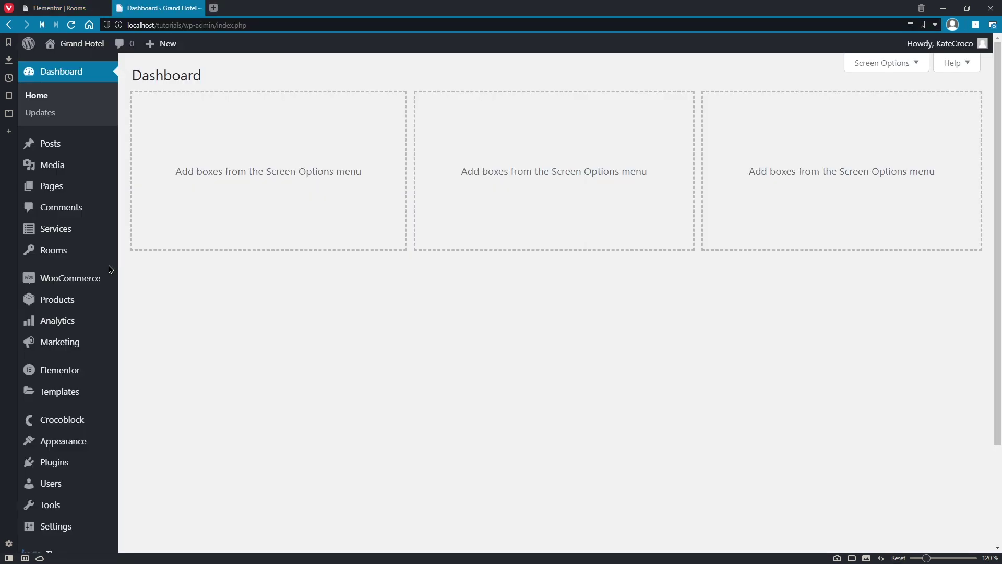
pyautogui.scroll(-2, 134, 292)
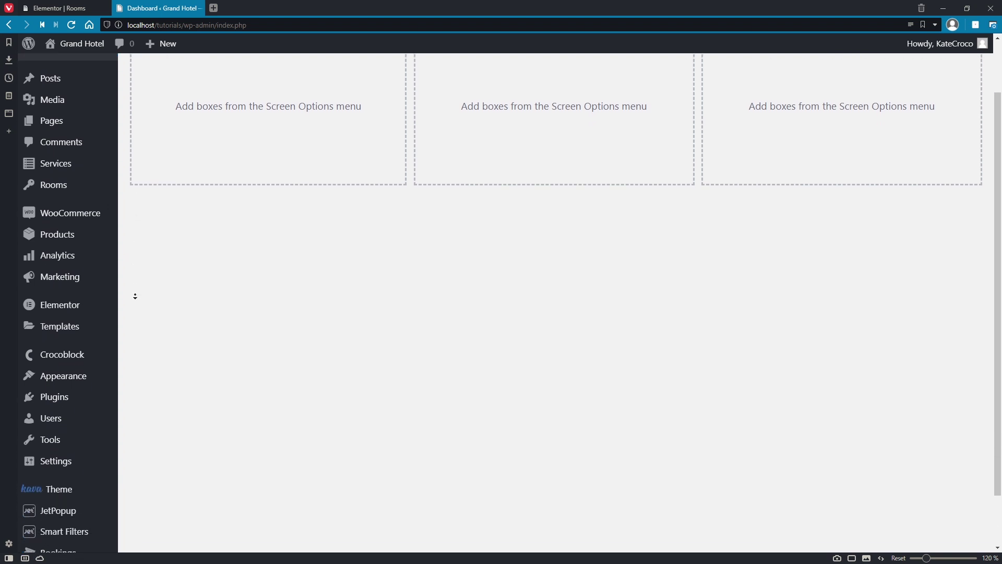
pyautogui.scroll(-2, 135, 296)
pyautogui.moveTo(103, 512)
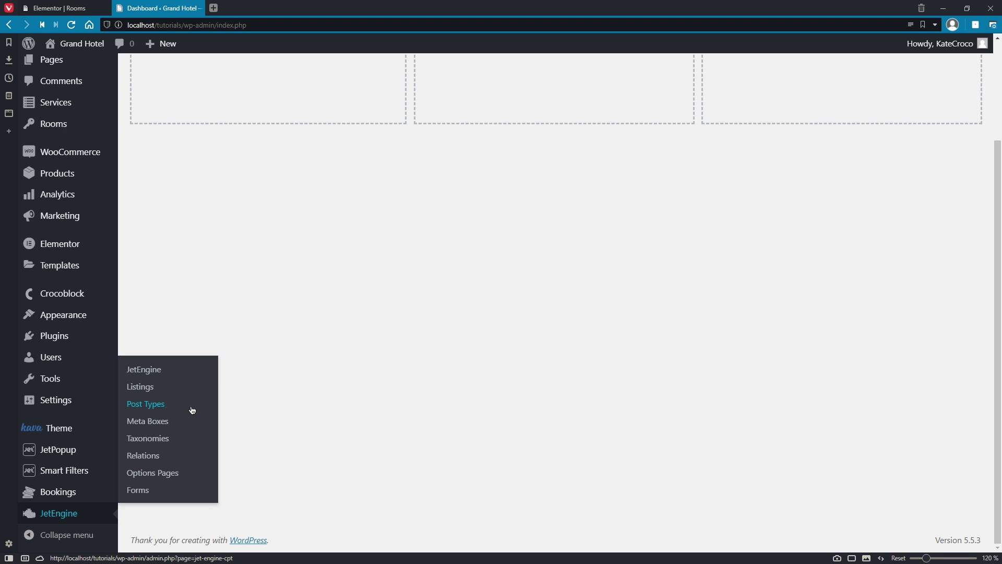
pyautogui.scroll(3, 228, 406)
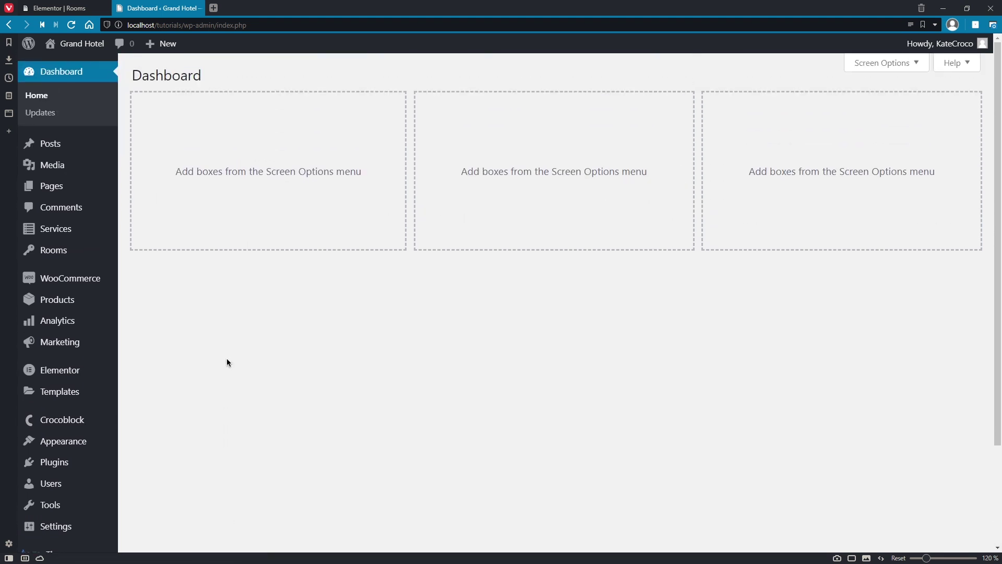
pyautogui.click(96, 248)
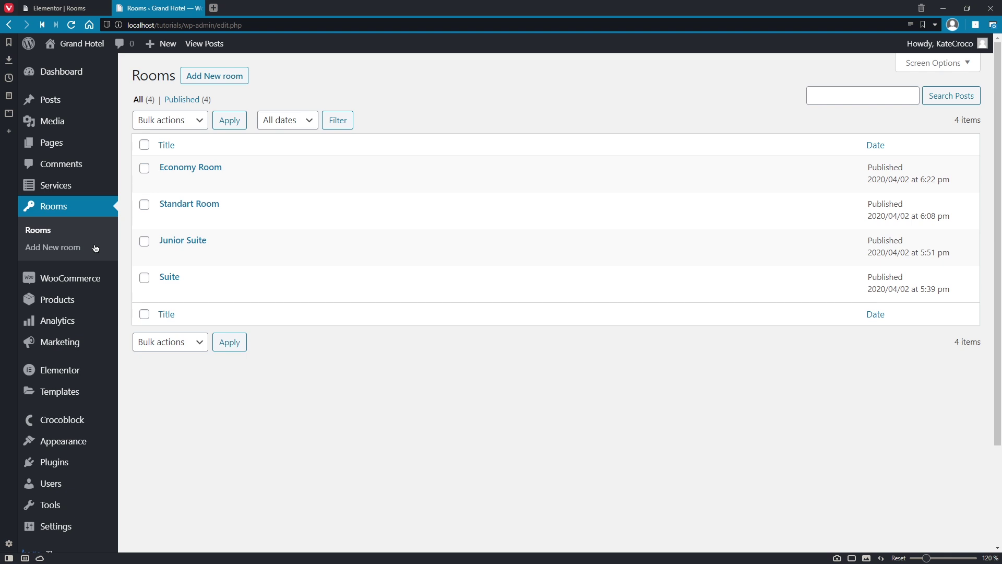
pyautogui.click(217, 169)
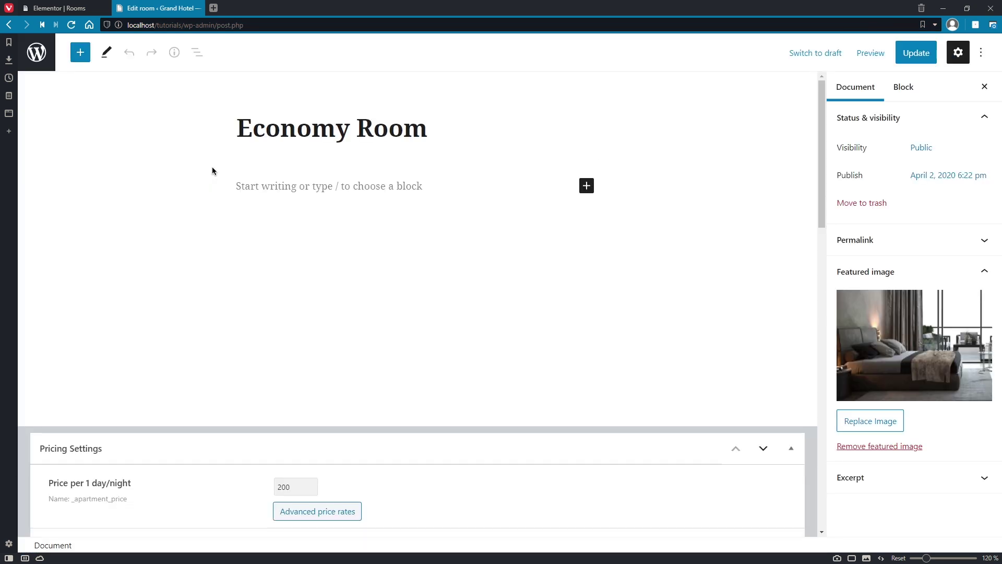
# Step: Replace Economy Room's featured image with the bedroom photo
pyautogui.click(837, 420)
pyautogui.click(465, 202)
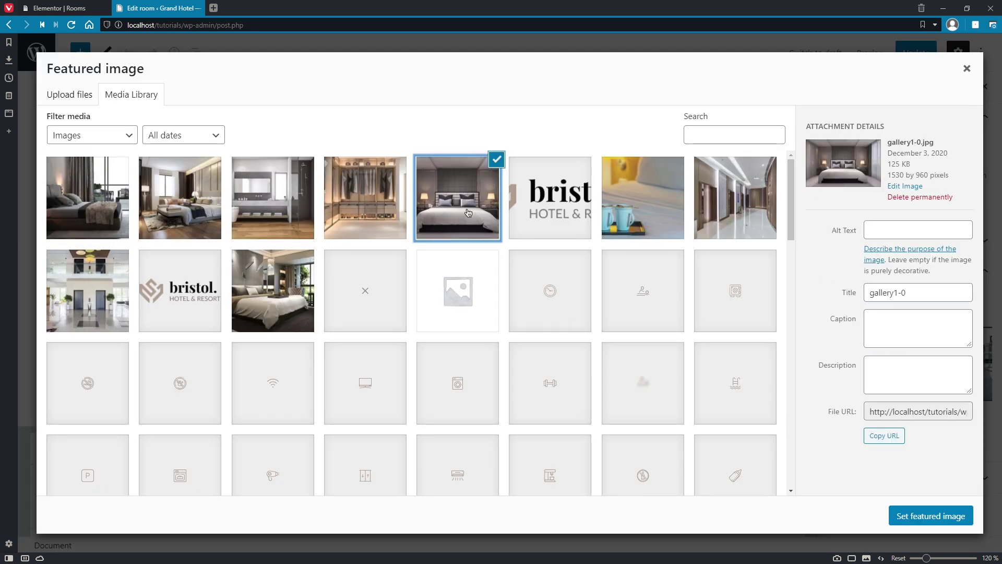
pyautogui.click(897, 513)
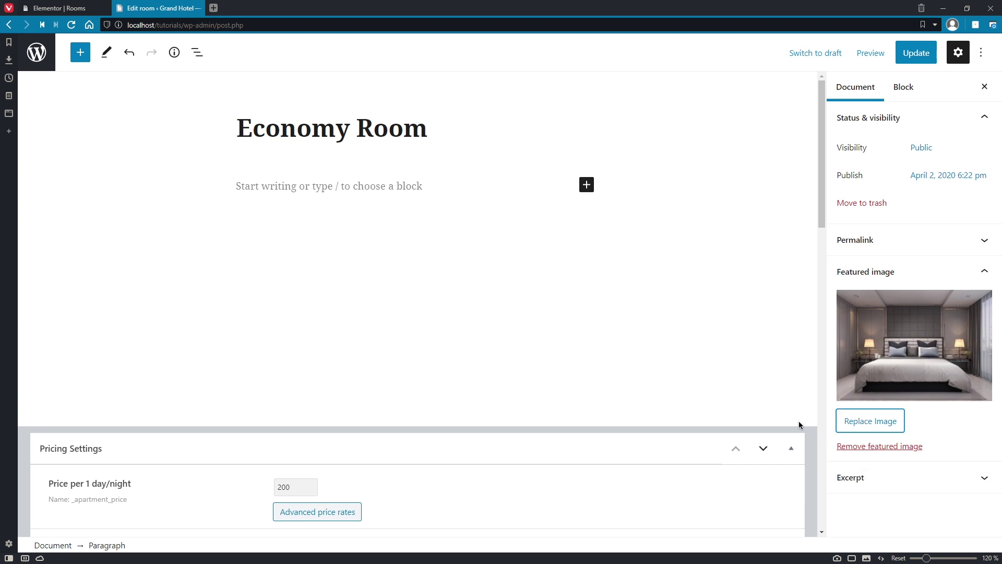
# Step: Change the nightly price to 150 and the rating to 4
pyautogui.scroll(-7, 799, 421)
pyautogui.doubleClick(286, 132)
pyautogui.write('150')
pyautogui.doubleClick(317, 226)
pyautogui.write('4')
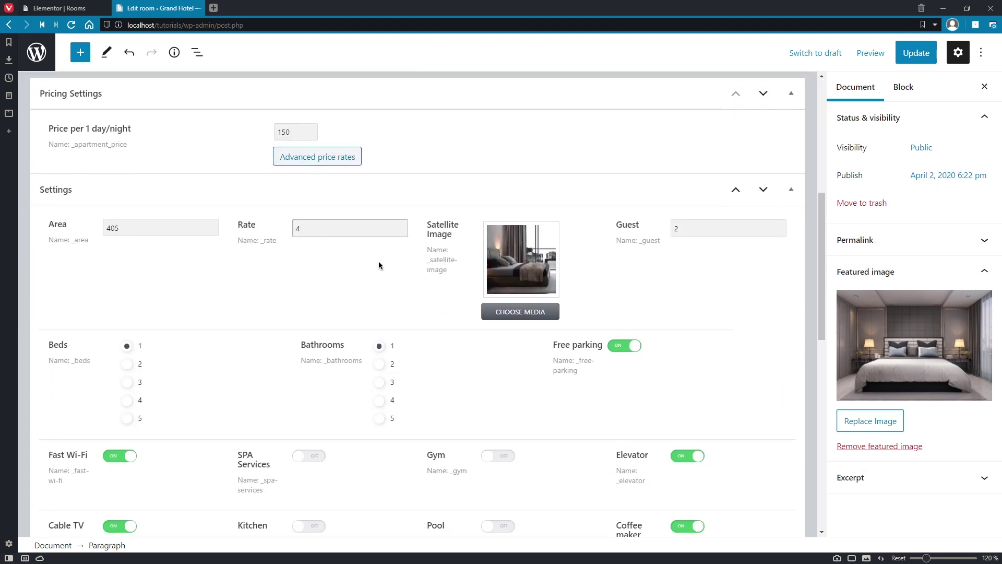
# Step: Use a bedroom photo as satellite image and set 3 guests, 2 bathrooms, 2 beds
pyautogui.click(521, 312)
pyautogui.click(364, 197)
pyautogui.click(921, 517)
pyautogui.doubleClick(688, 228)
pyautogui.write('3')
pyautogui.click(379, 364)
pyautogui.click(134, 365)
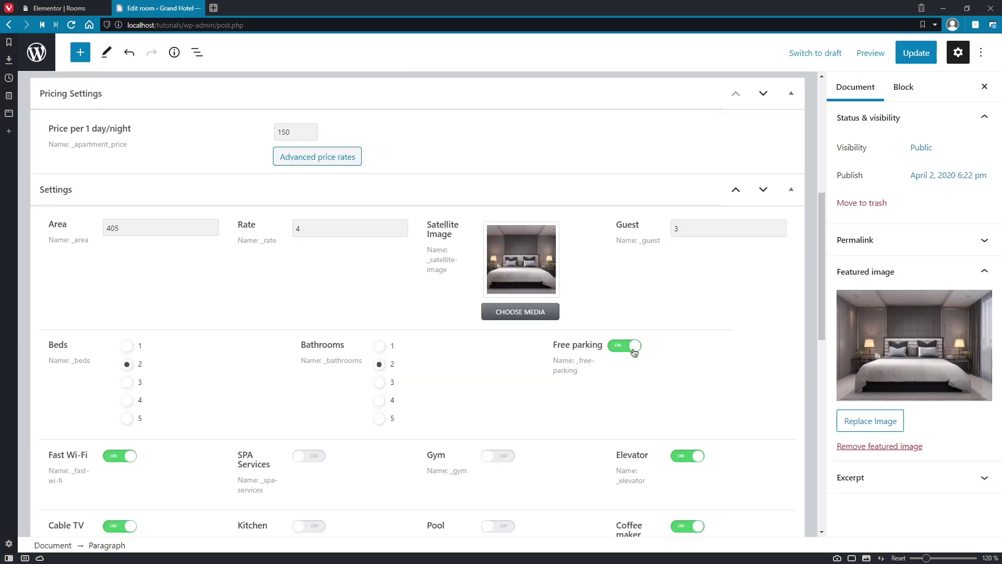
# Step: Turn off Free parking, Elevator, Cable TV, Kid-friendly and No parties or events
pyautogui.click(625, 345)
pyautogui.scroll(-6, 634, 379)
pyautogui.click(688, 92)
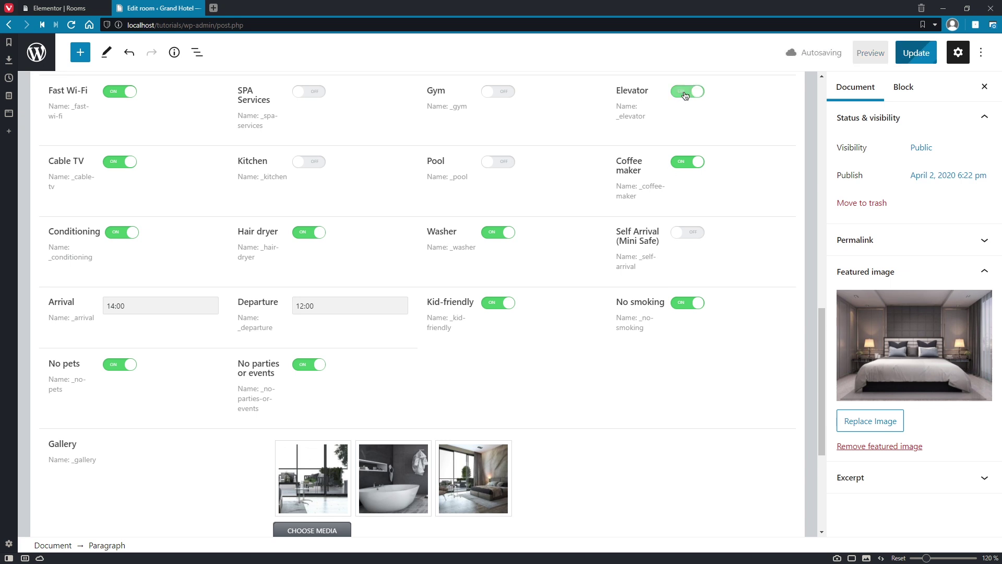
pyautogui.click(120, 161)
pyautogui.click(492, 307)
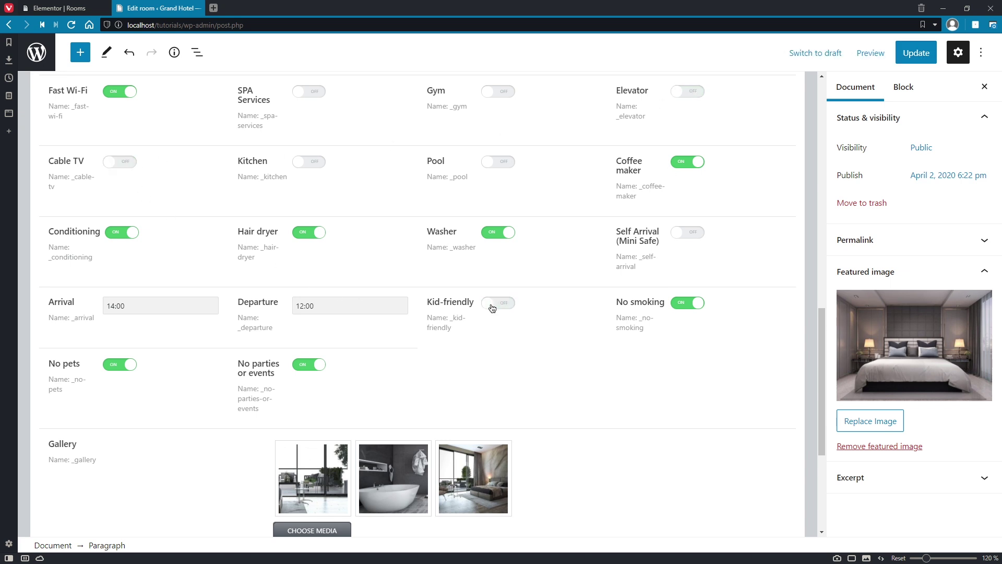
pyautogui.click(315, 365)
# Step: Add wardrobe, bathroom and bedroom photos to the gallery, remove three old ones, and update
pyautogui.scroll(-2, 314, 386)
pyautogui.scroll(-3, 313, 393)
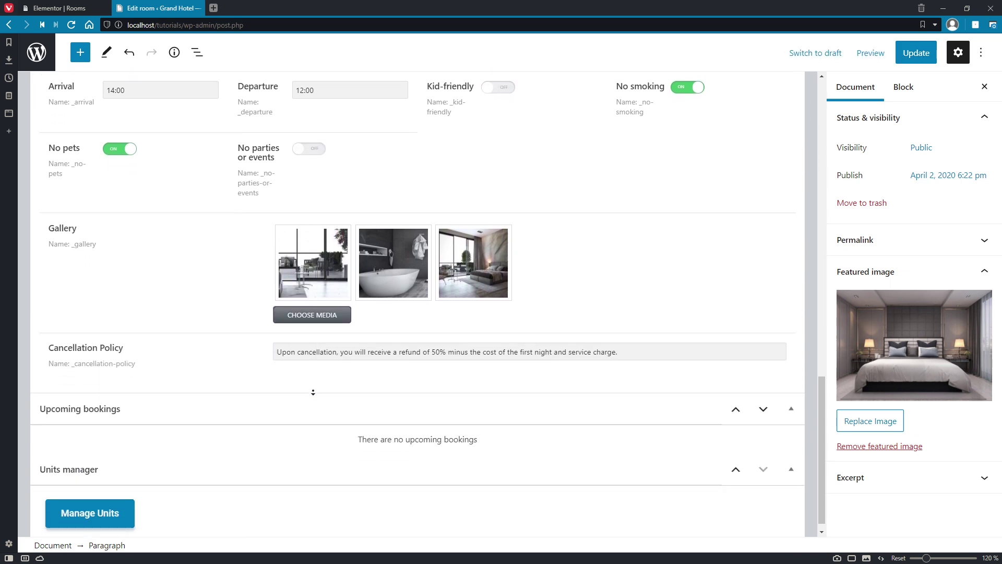
pyautogui.click(314, 298)
pyautogui.click(288, 212)
pyautogui.click(180, 198)
pyautogui.click(87, 199)
pyautogui.click(940, 516)
pyautogui.click(501, 224)
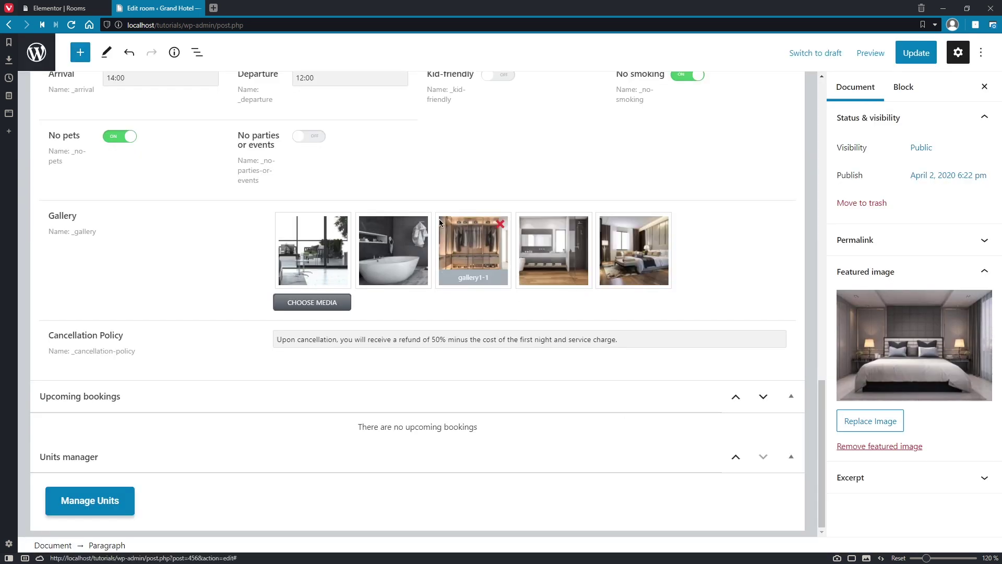
pyautogui.click(421, 224)
pyautogui.click(341, 224)
pyautogui.click(916, 53)
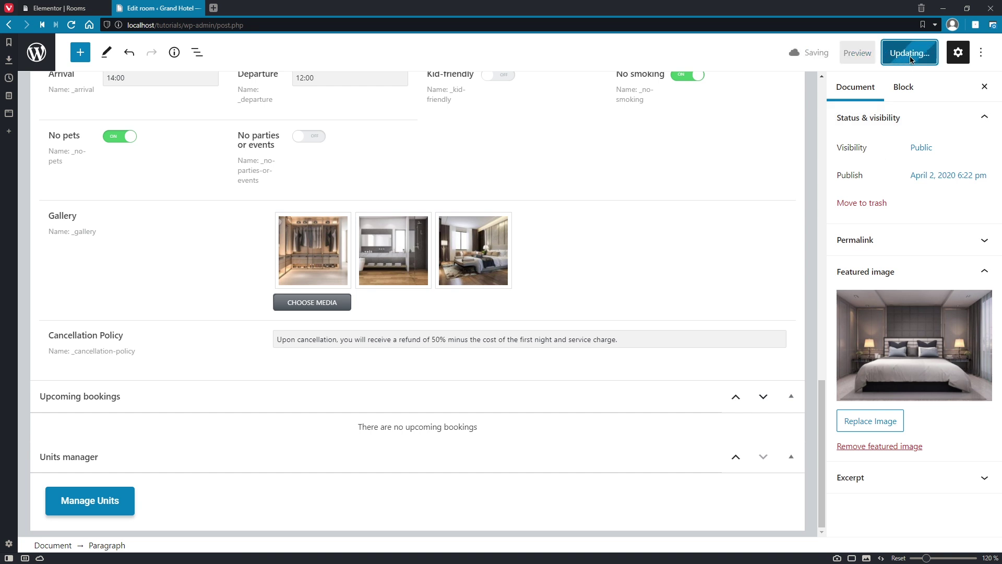
# Step: Reload the Rooms listing to confirm $150 and 4 stars, then close it and load wp-admin/
pyautogui.click(89, 8)
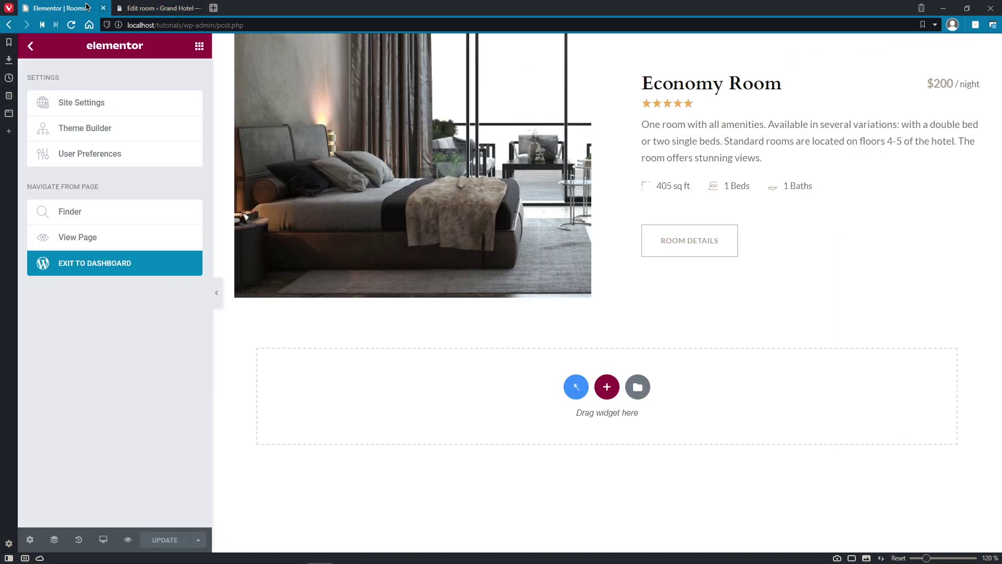
pyautogui.press('F5')
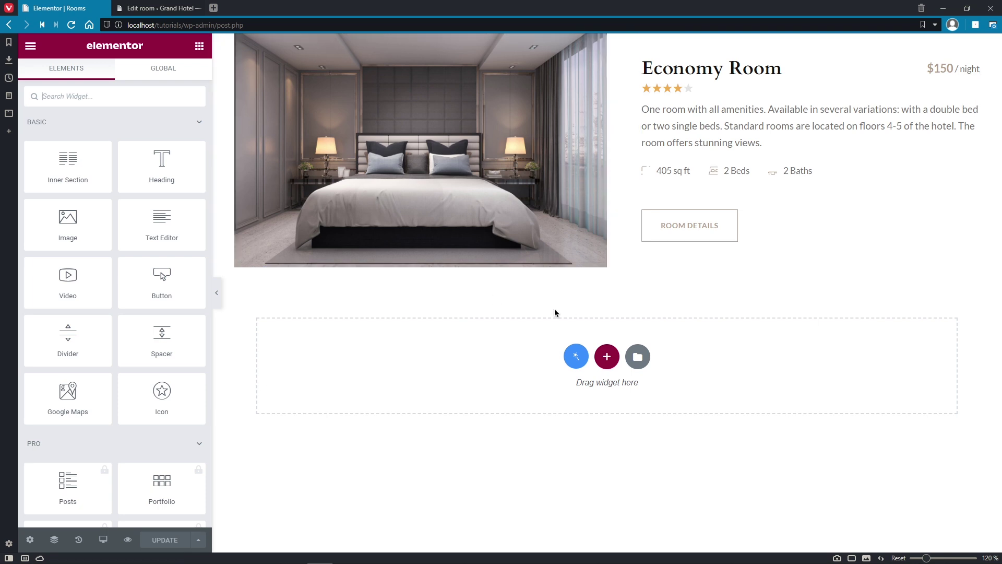
pyautogui.click(105, 8)
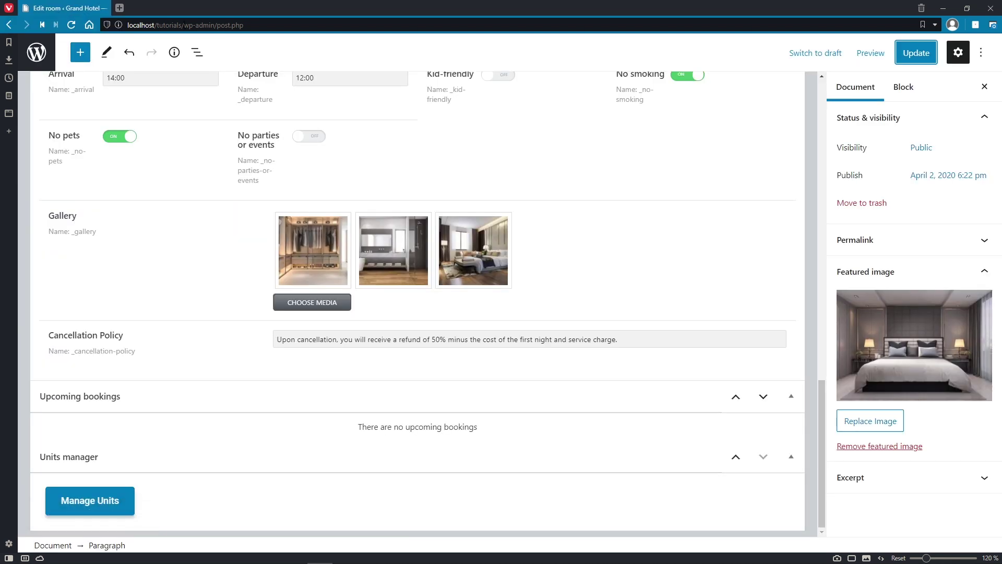
pyautogui.moveTo(217, 25); pyautogui.dragTo(368, 30)
pyautogui.press('BackSpace')
pyautogui.press('Return')
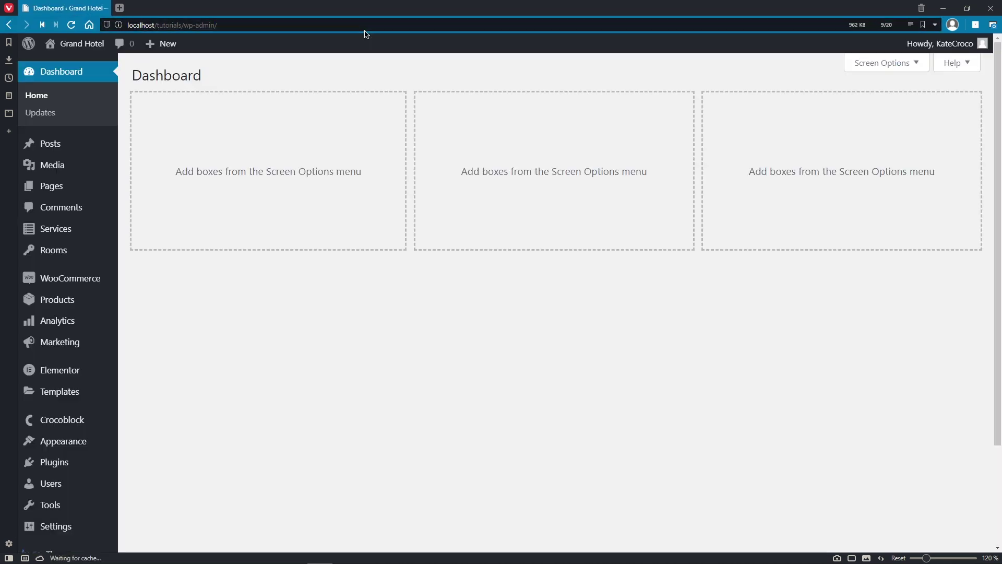
# Step: Open the Single Page Booking Form from JetEngine Forms and scroll to its fields list
pyautogui.scroll(-3, 365, 73)
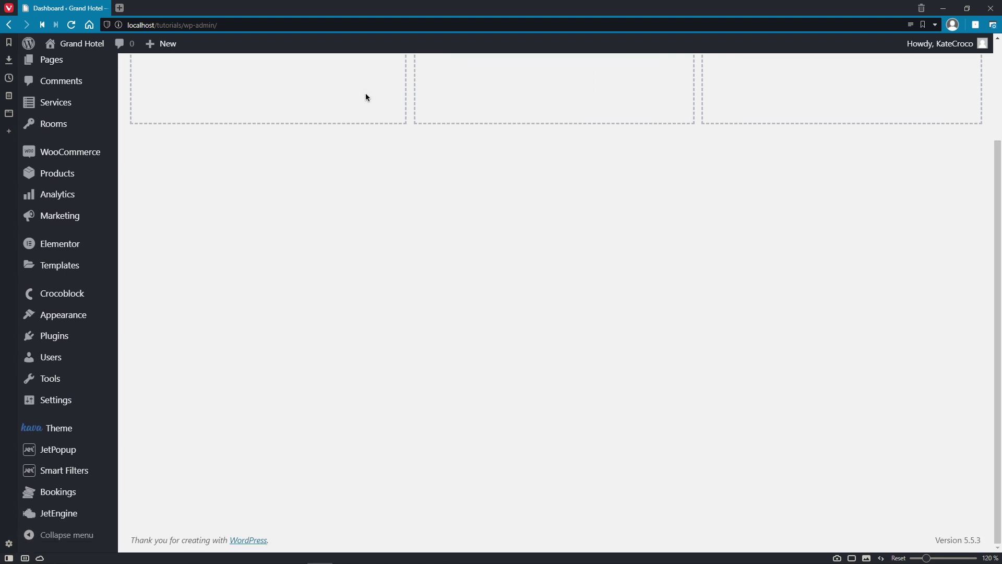
pyautogui.moveTo(58, 513)
pyautogui.click(137, 492)
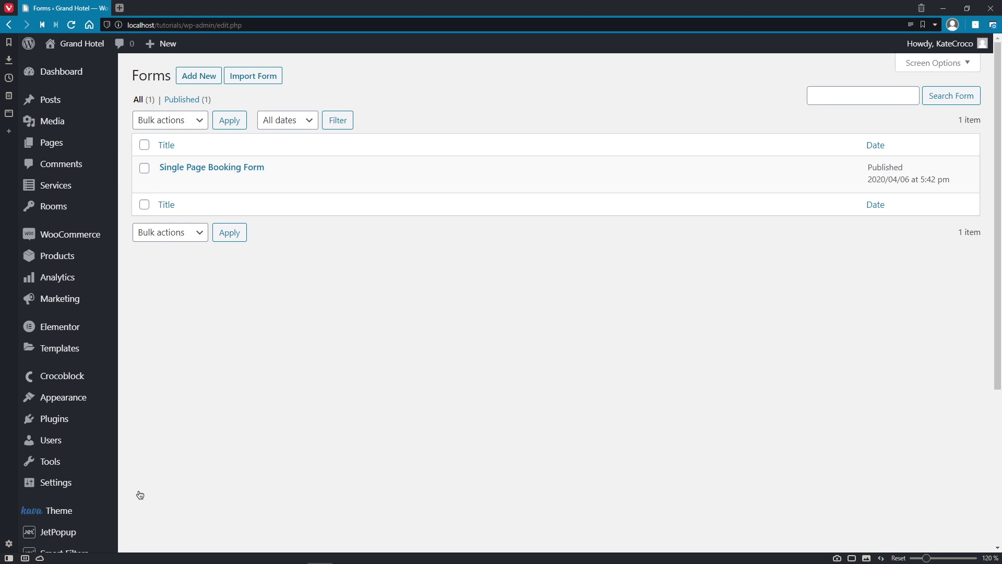
pyautogui.click(213, 169)
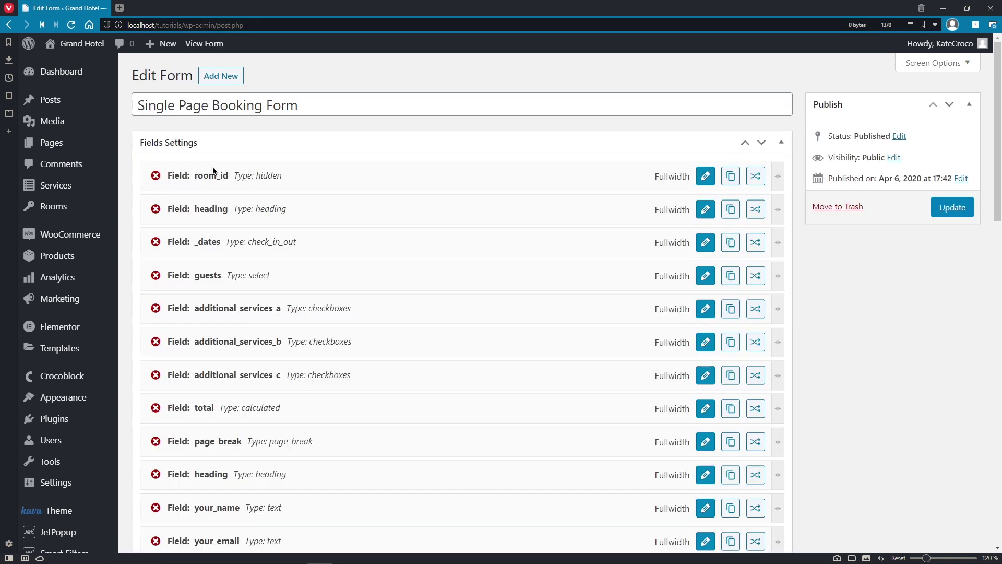
pyautogui.scroll(-2, 213, 170)
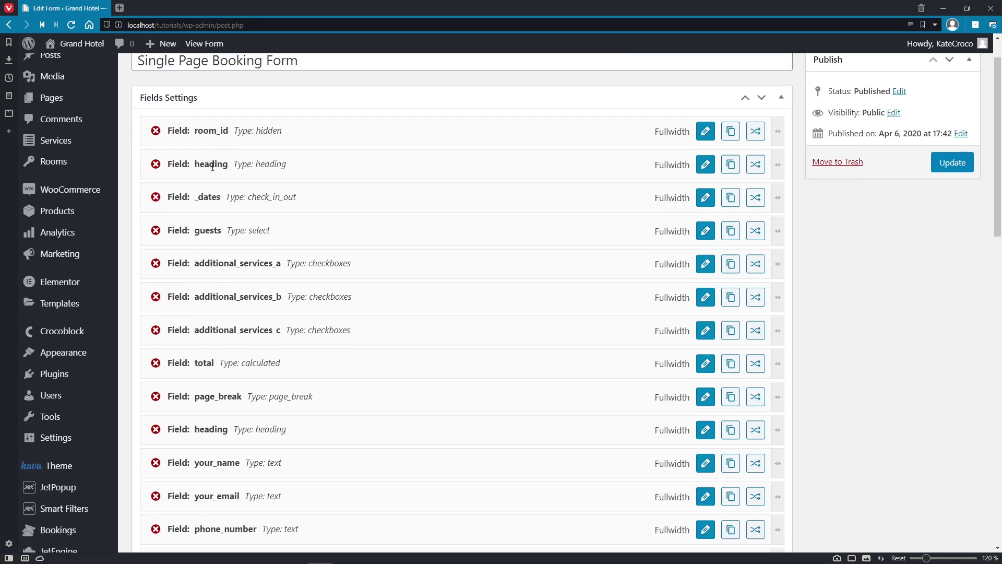
pyautogui.scroll(-2, 213, 167)
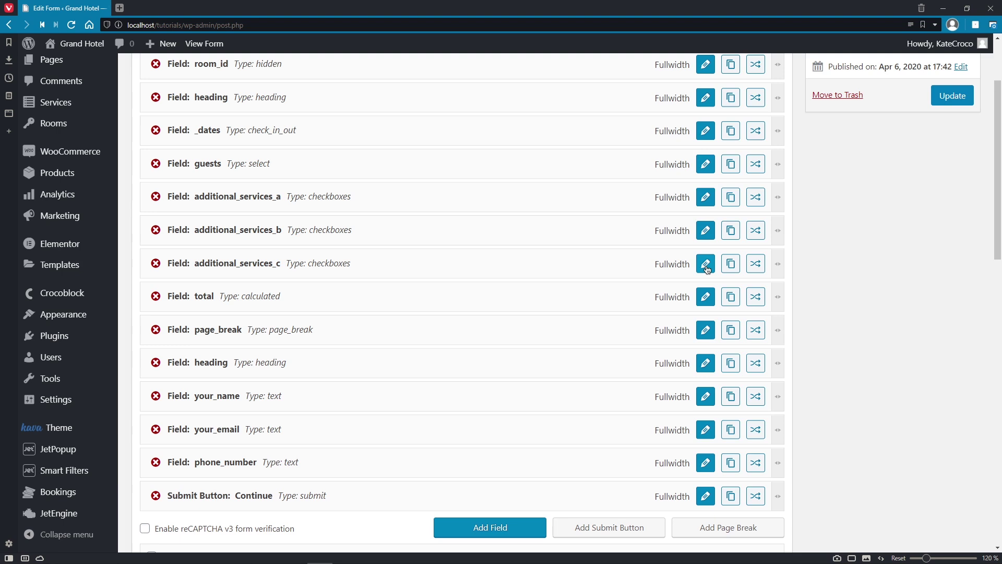
# Step: Open additional_services_a, keeping Checkboxes type and Manual Input as options source
pyautogui.click(707, 199)
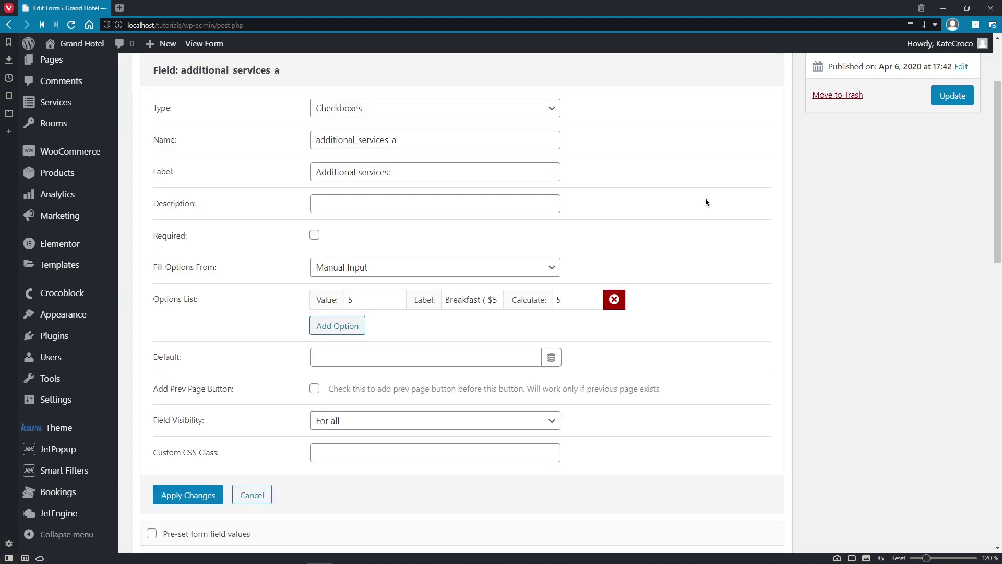
pyautogui.click(555, 112)
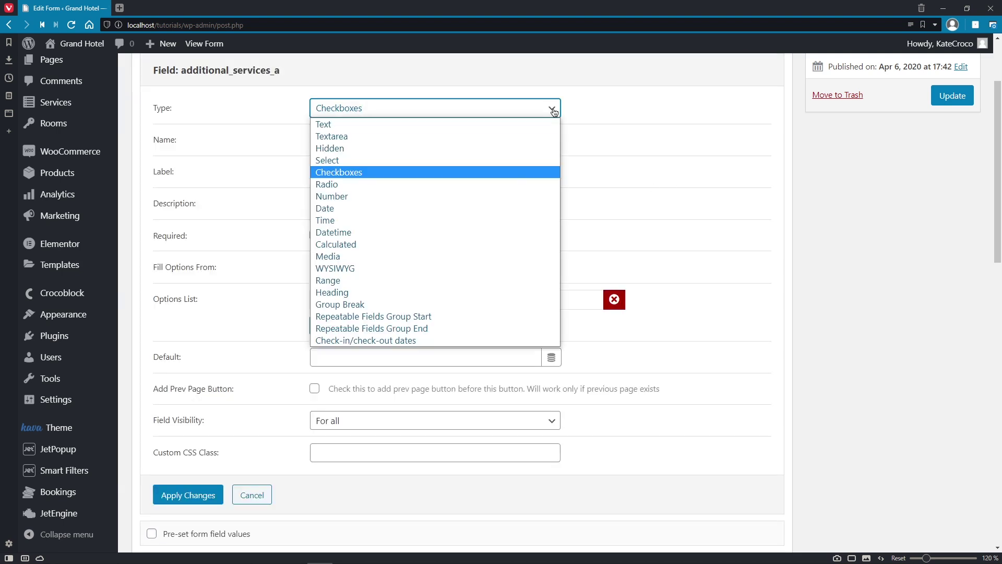
pyautogui.click(554, 173)
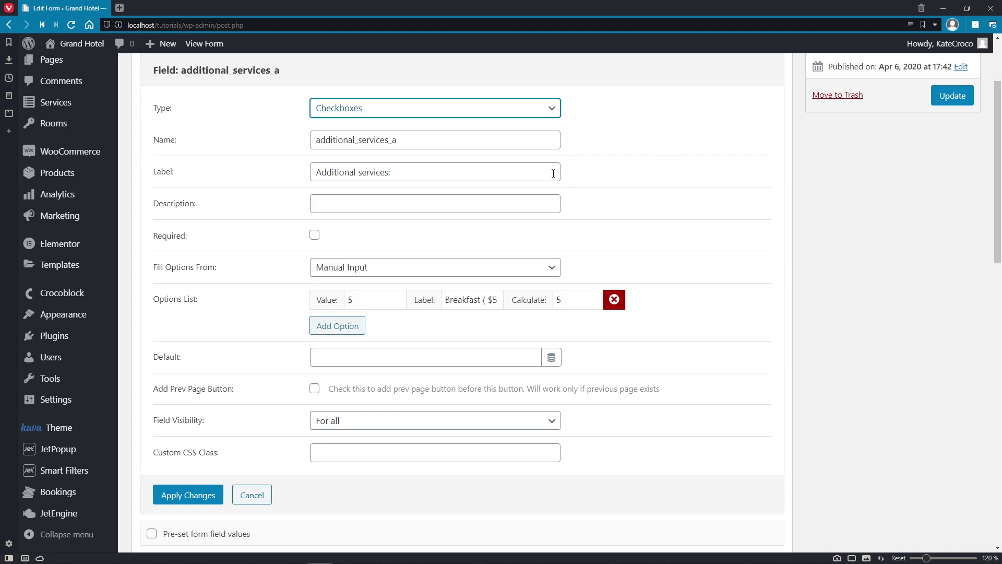
pyautogui.click(552, 268)
pyautogui.click(552, 287)
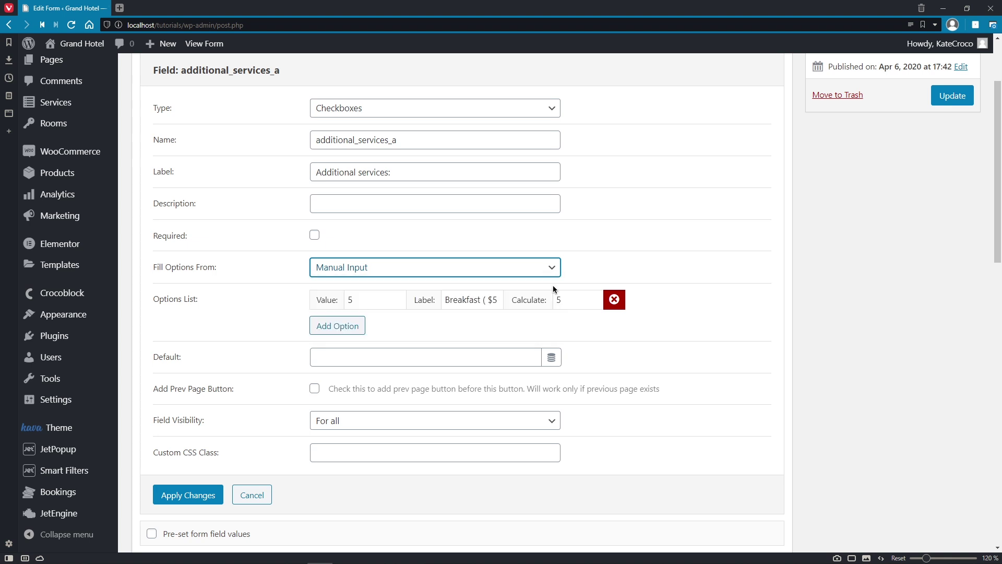
# Step: Change the breakfast option's value, label price and calculate value to 3.5 and apply
pyautogui.click(391, 302)
pyautogui.doubleClick(391, 302)
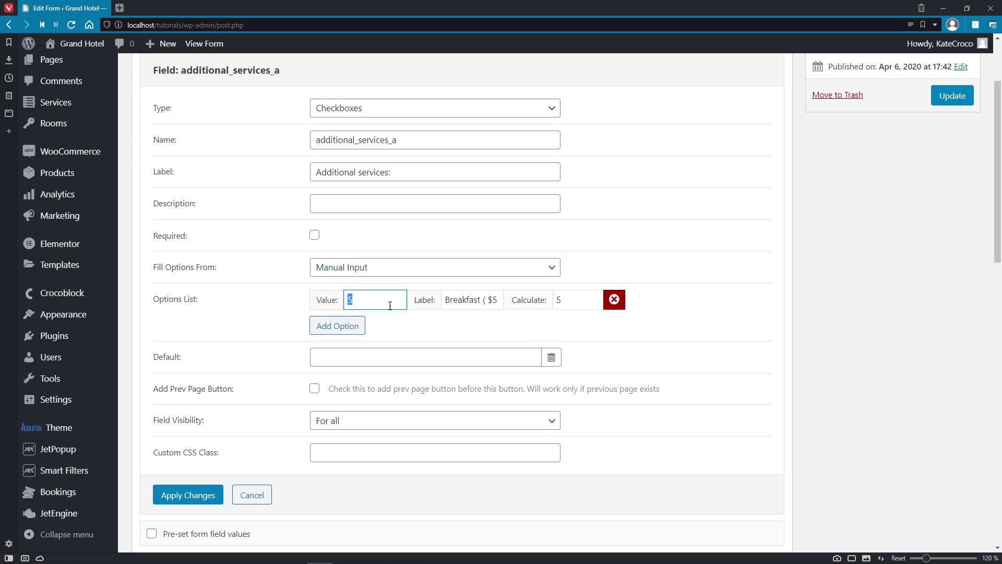
pyautogui.write('3.5')
pyautogui.press('Tab')
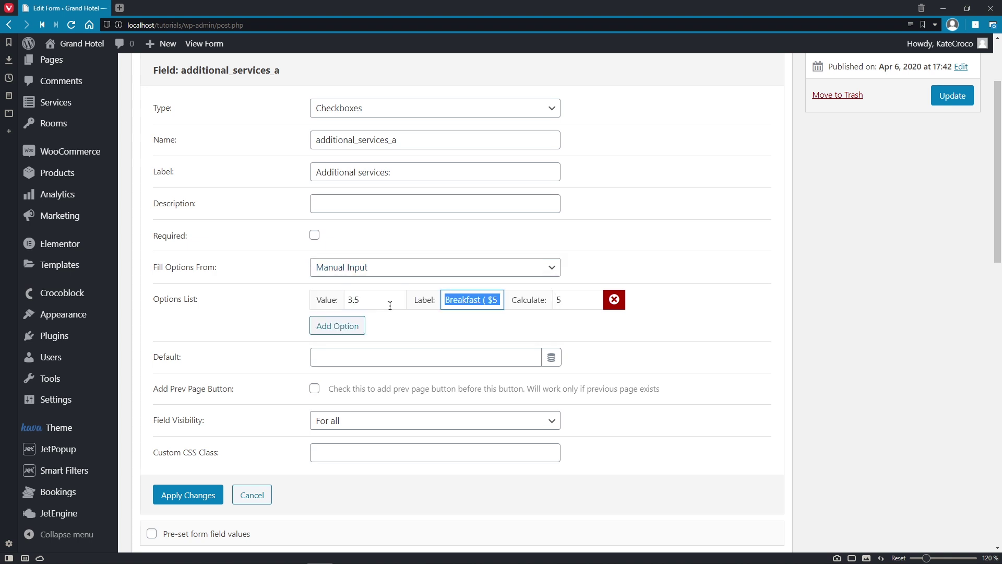
pyautogui.press('Right')
pyautogui.press('Left')
pyautogui.press('Left')
pyautogui.press('Left')
pyautogui.press('Left')
pyautogui.write('3.')
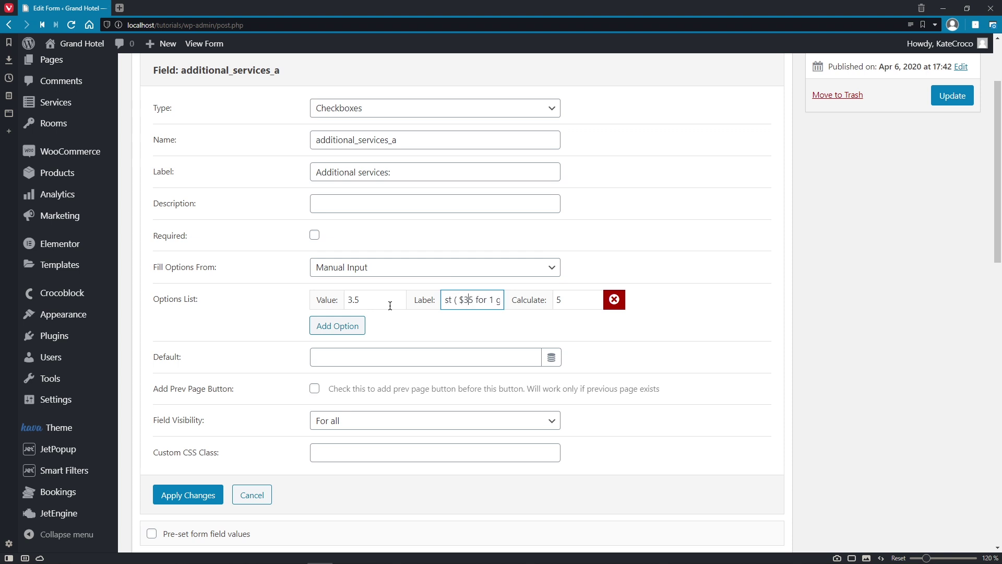
pyautogui.press('Tab')
pyautogui.press('Left')
pyautogui.write('3.')
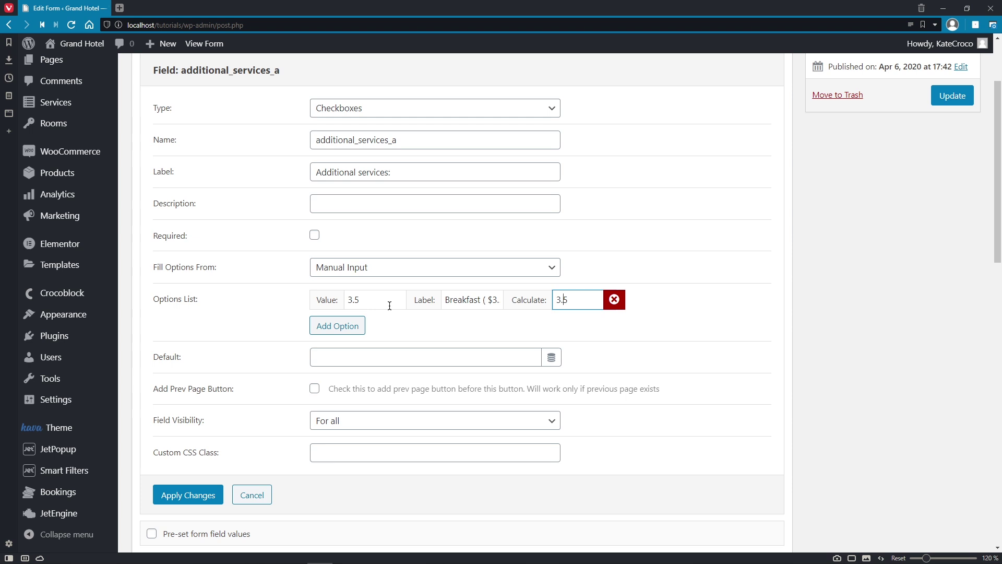
pyautogui.click(196, 495)
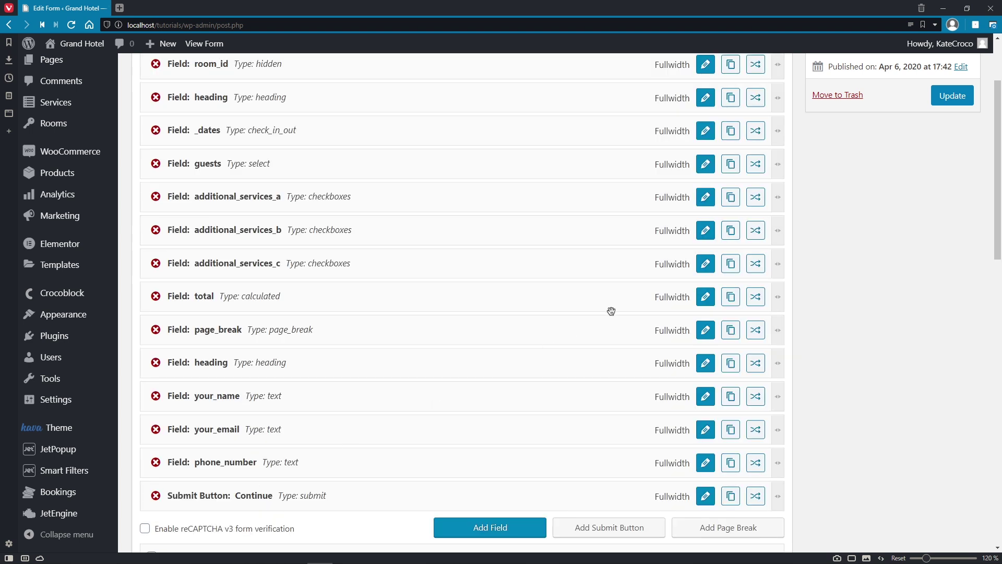
# Step: In additional_services_b, change the transfer value, label price and calculate value from 20 to 18
pyautogui.click(705, 233)
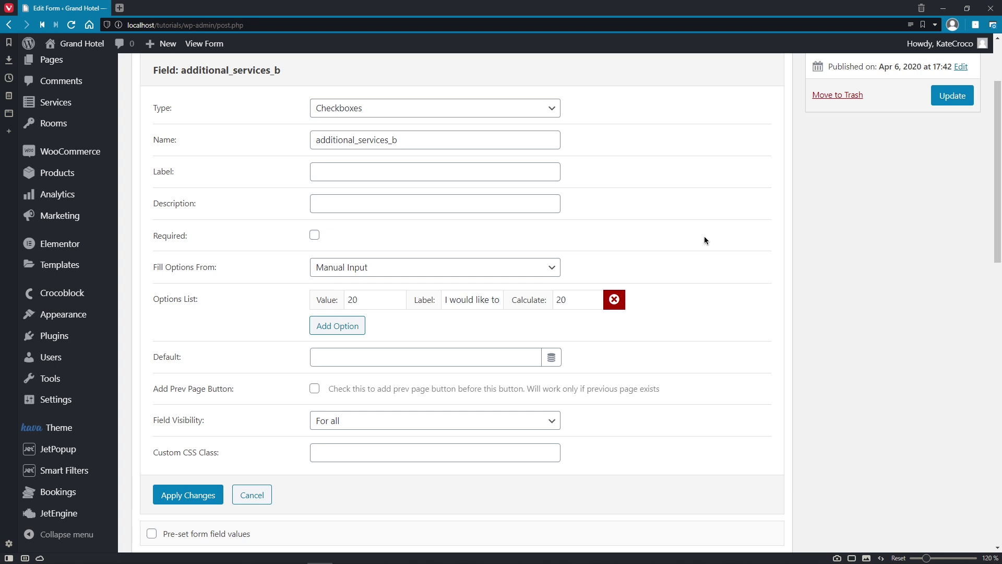
pyautogui.click(384, 297)
pyautogui.doubleClick(384, 297)
pyautogui.write('18')
pyautogui.press('Tab')
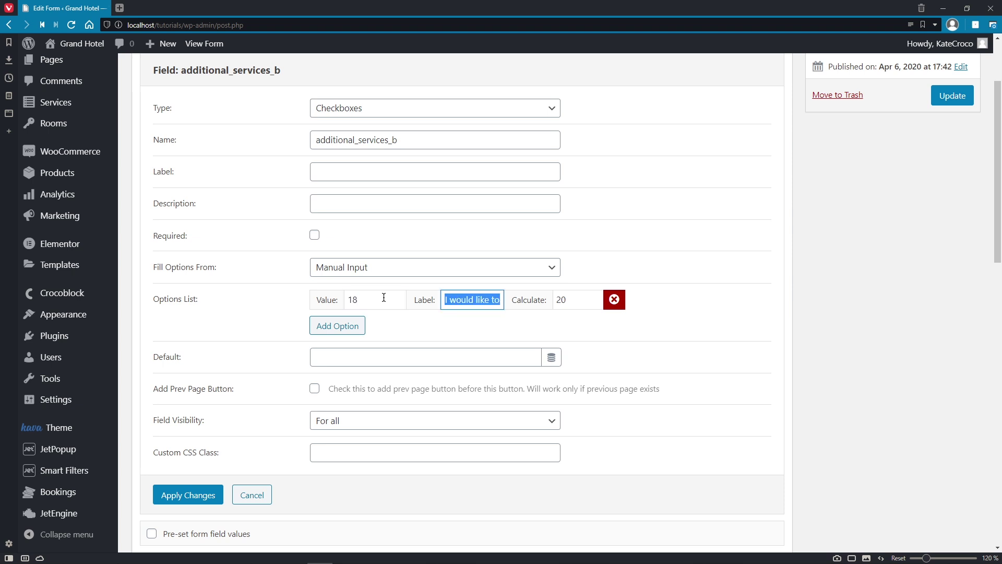
pyautogui.press('Right')
pyautogui.press('Left')
pyautogui.press('Left')
pyautogui.press('BackSpace')
pyautogui.press('BackSpace')
pyautogui.write('18')
pyautogui.press('Tab')
pyautogui.write('18')
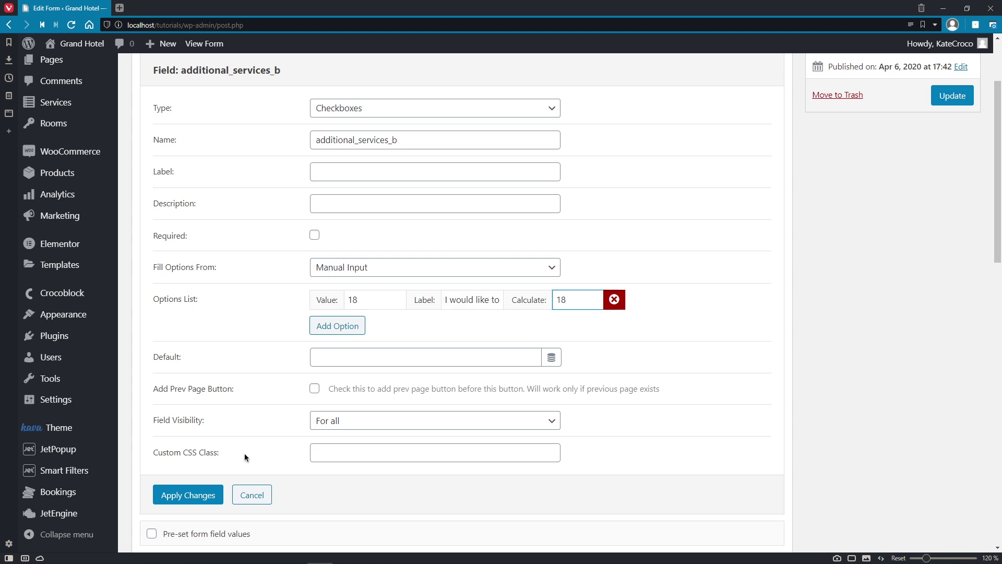
pyautogui.click(211, 495)
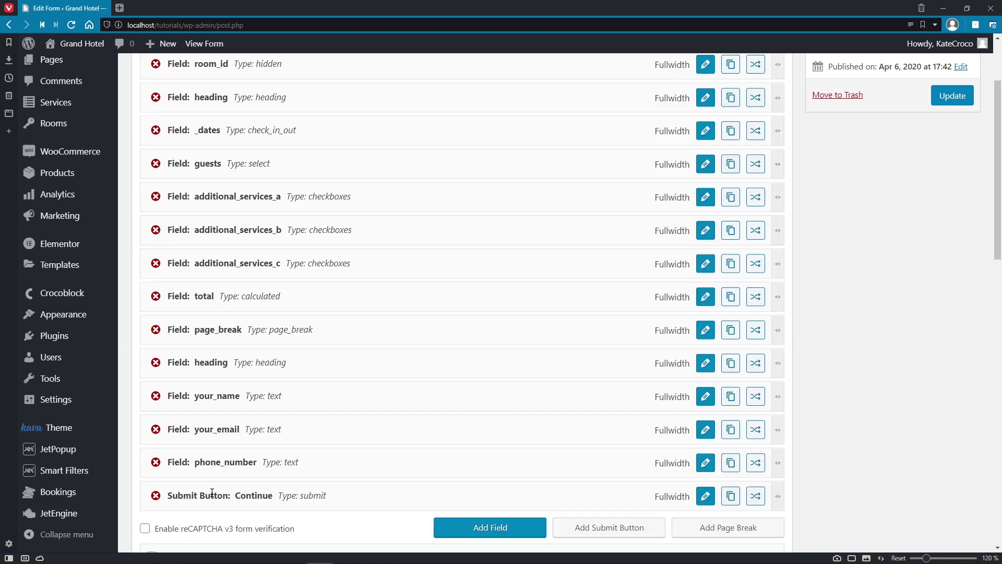
# Step: In additional_services_c, set the parking value and calculate value to 15 and apply
pyautogui.click(706, 263)
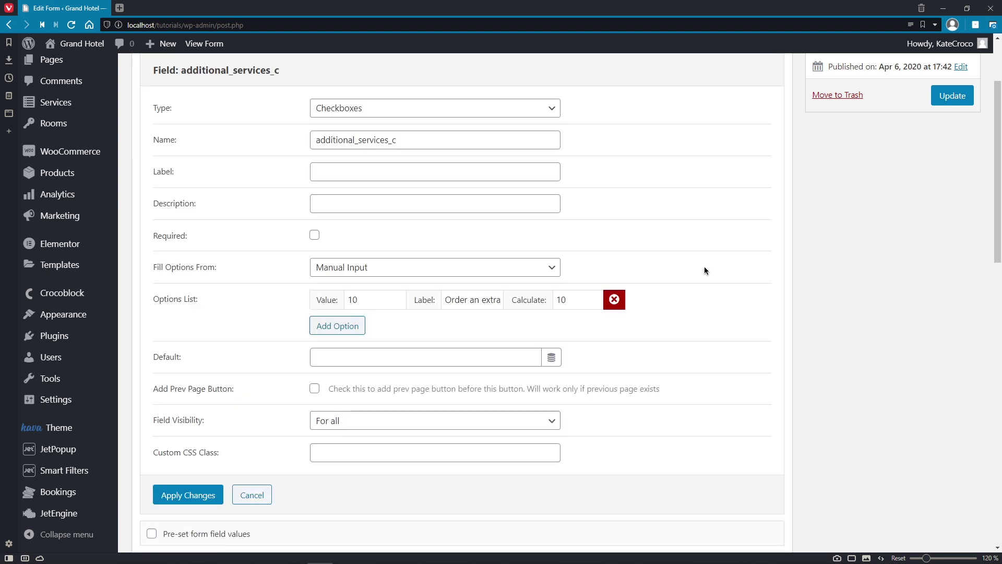
pyautogui.click(398, 304)
pyautogui.doubleClick(399, 305)
pyautogui.write('15')
pyautogui.press('Tab')
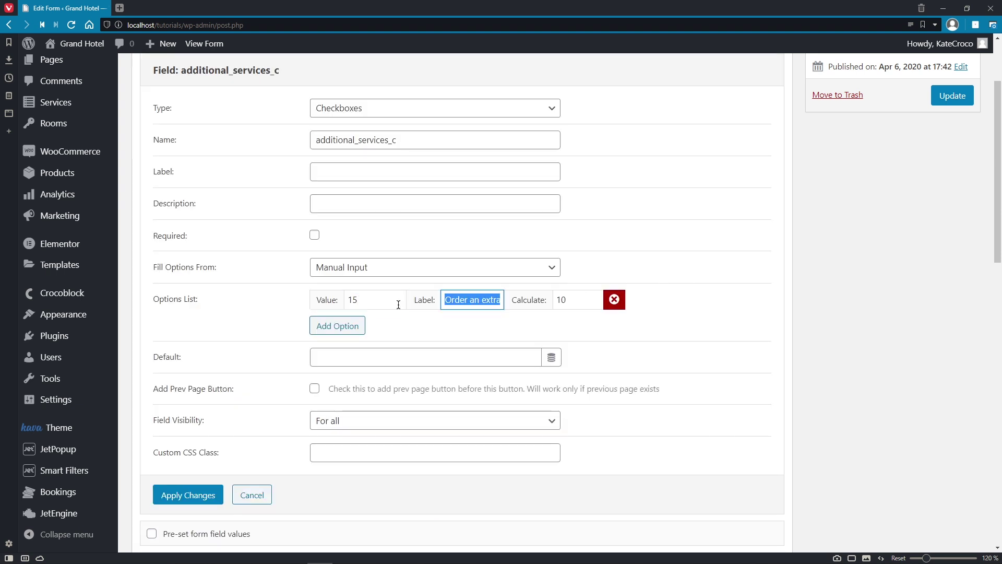
pyautogui.press('End')
pyautogui.press('Tab')
pyautogui.write('15')
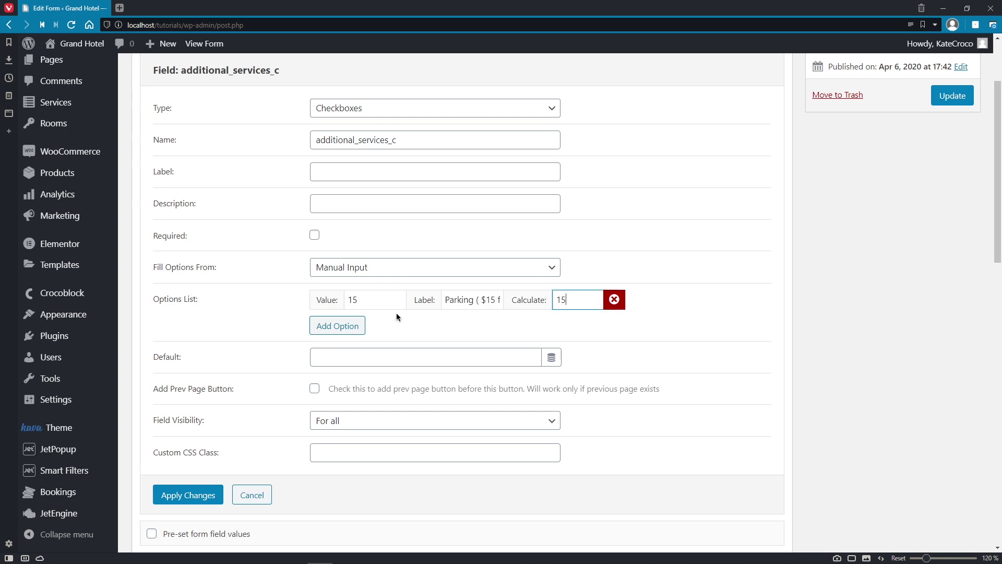
pyautogui.click(214, 494)
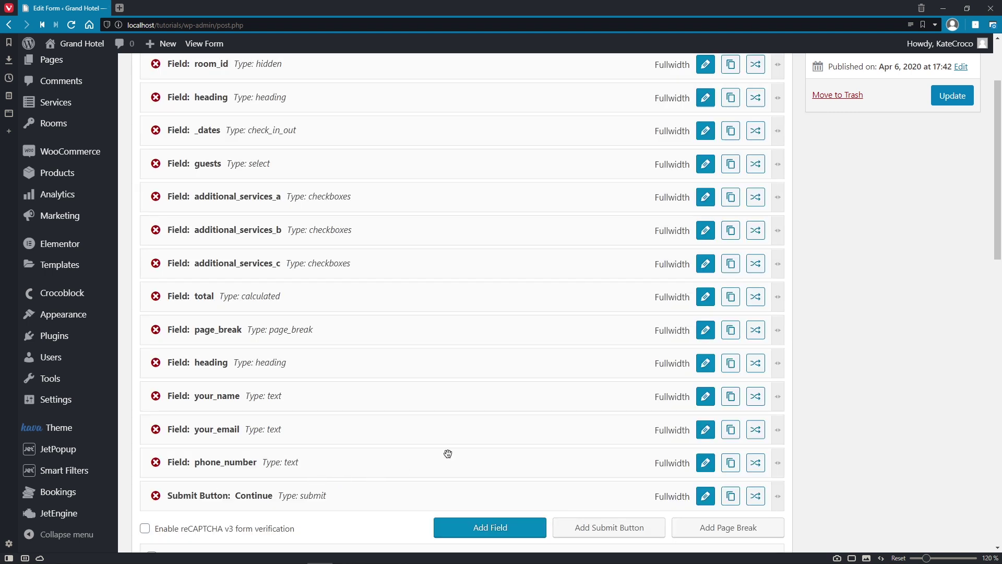
pyautogui.click(707, 302)
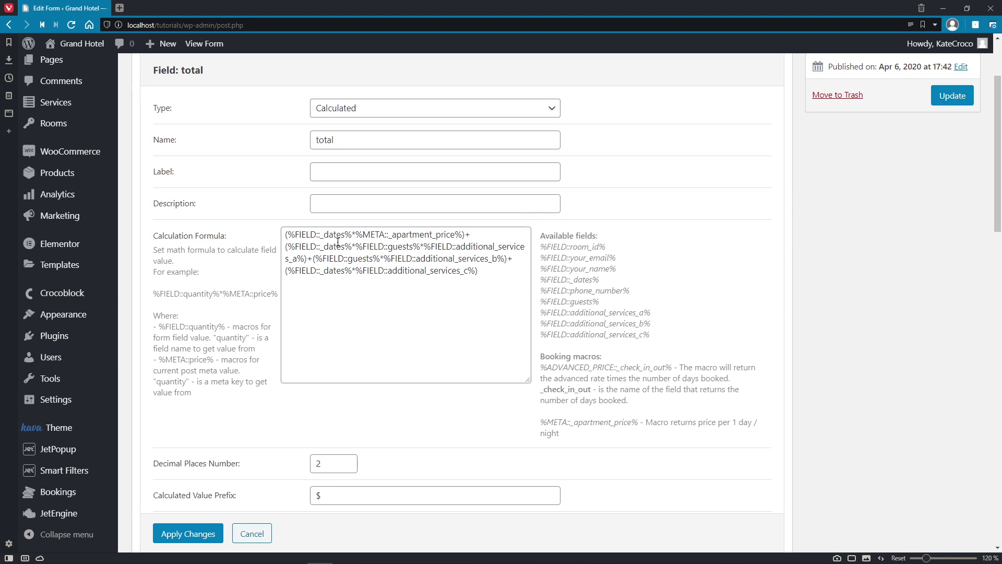
pyautogui.moveTo(289, 236); pyautogui.dragTo(461, 237)
pyautogui.click(359, 236)
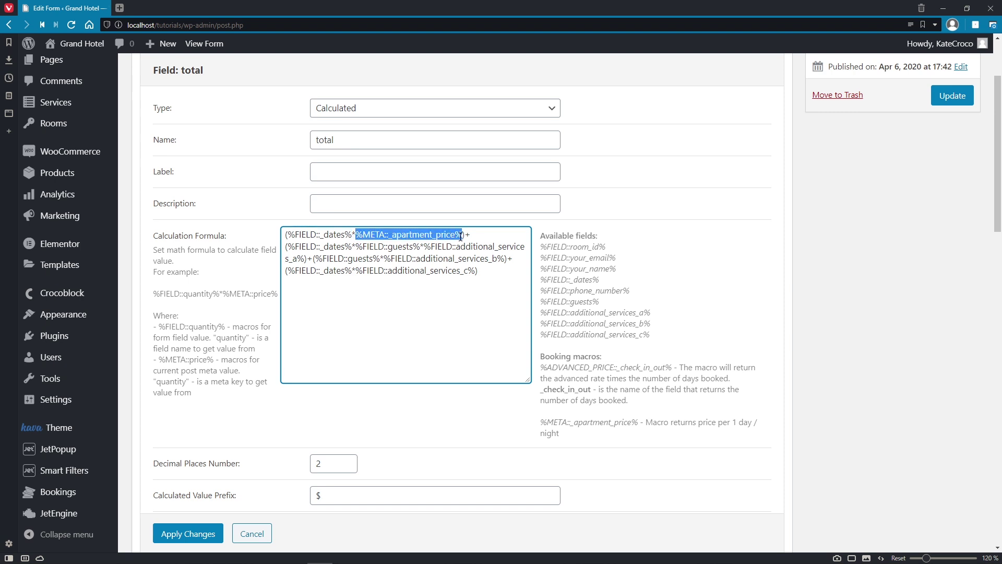
pyautogui.click(472, 236)
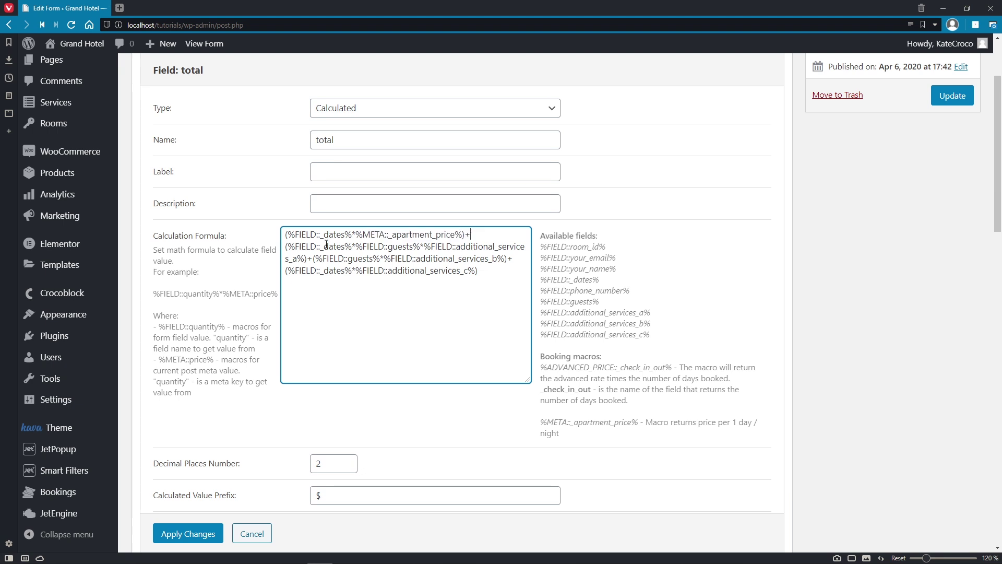
pyautogui.moveTo(288, 247)
pyautogui.mouseDown()
pyautogui.moveTo(421, 246)
pyautogui.moveTo(303, 259)
pyautogui.mouseUp()
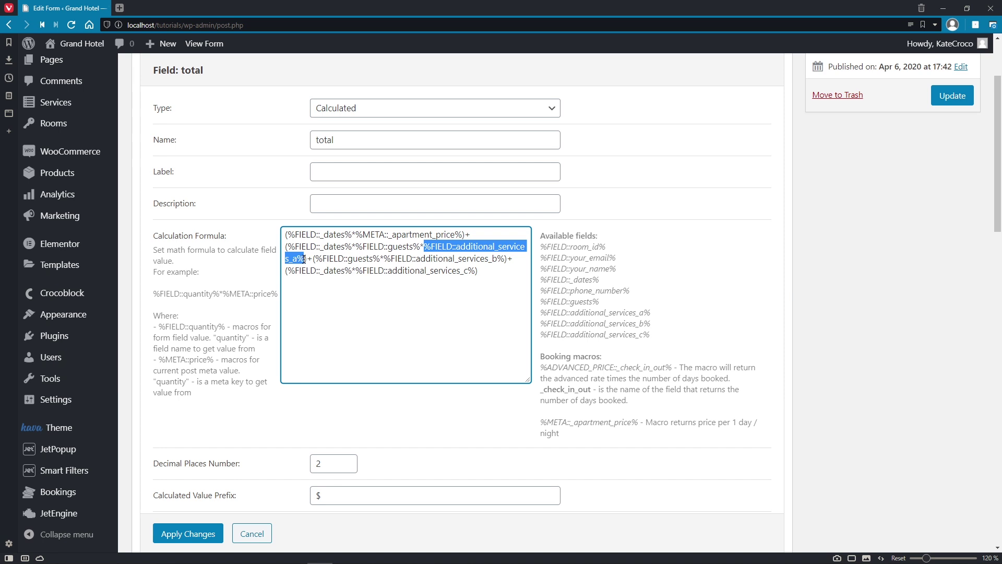
pyautogui.click(312, 259)
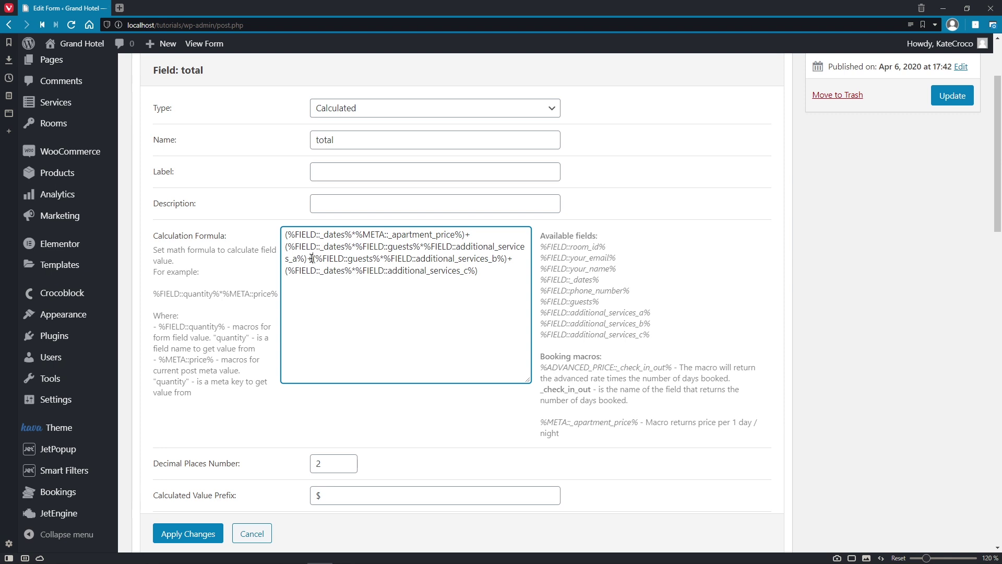
pyautogui.moveTo(313, 259); pyautogui.dragTo(504, 260)
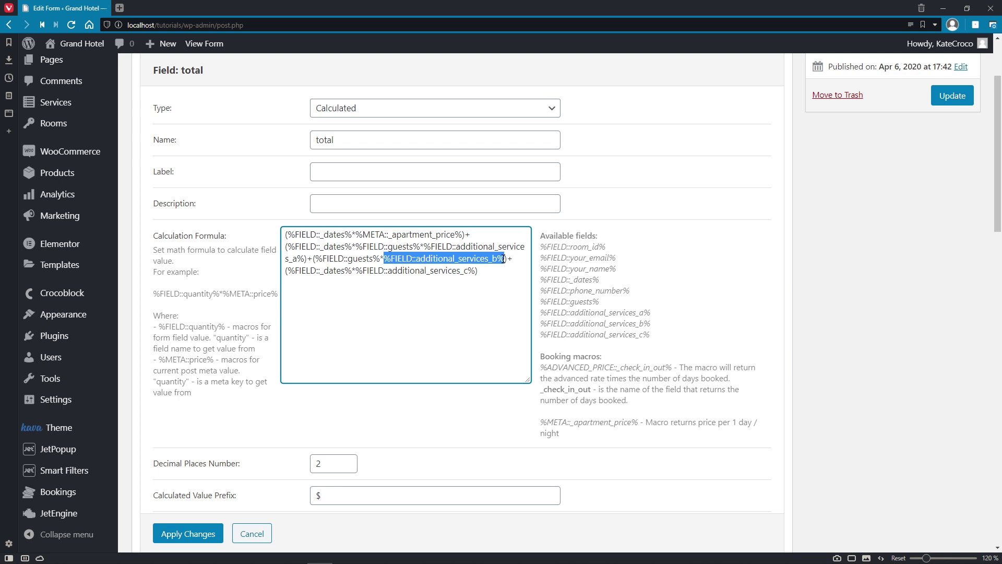
pyautogui.click(512, 258)
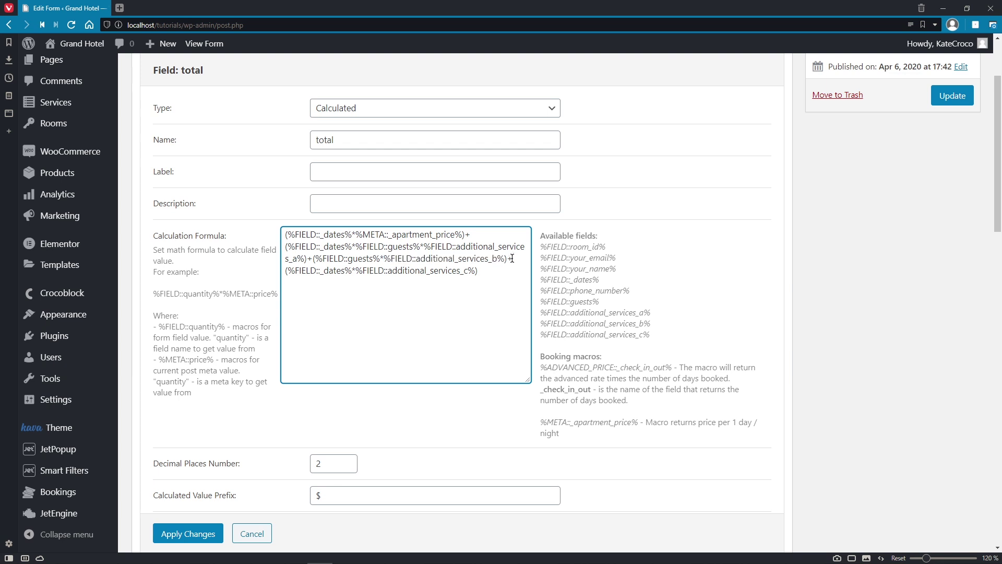
pyautogui.moveTo(287, 270); pyautogui.dragTo(474, 270)
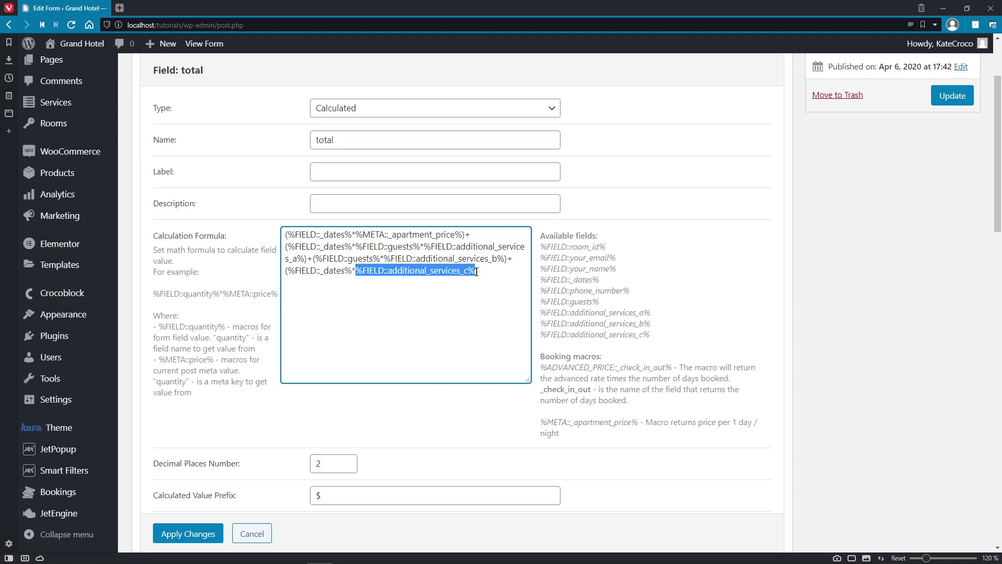
pyautogui.click(489, 271)
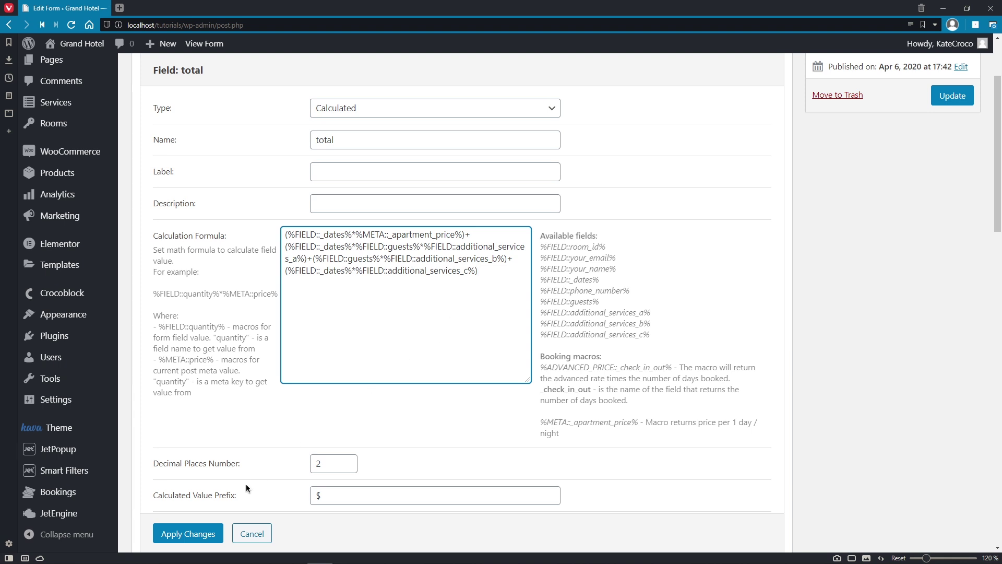
pyautogui.click(194, 533)
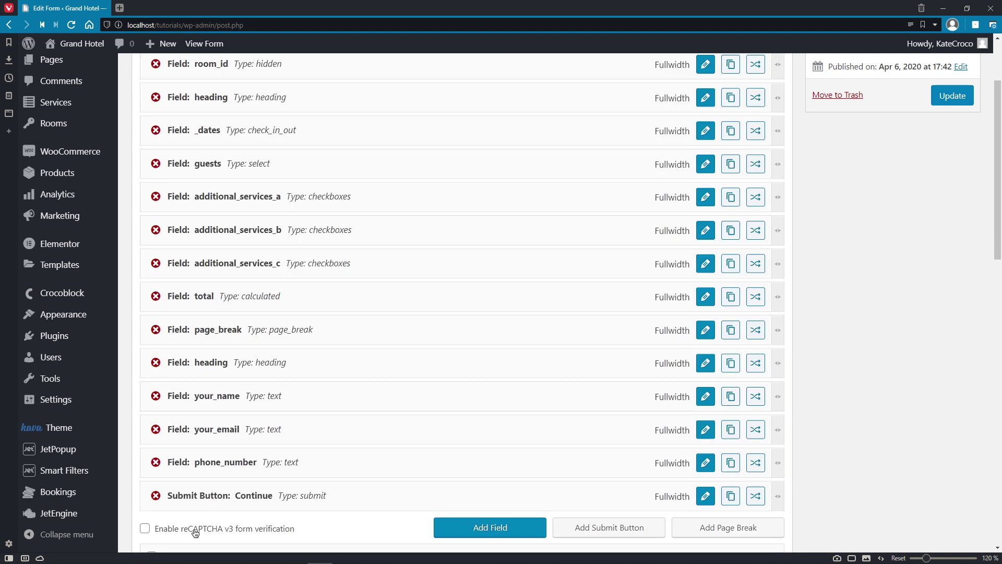
pyautogui.click(706, 330)
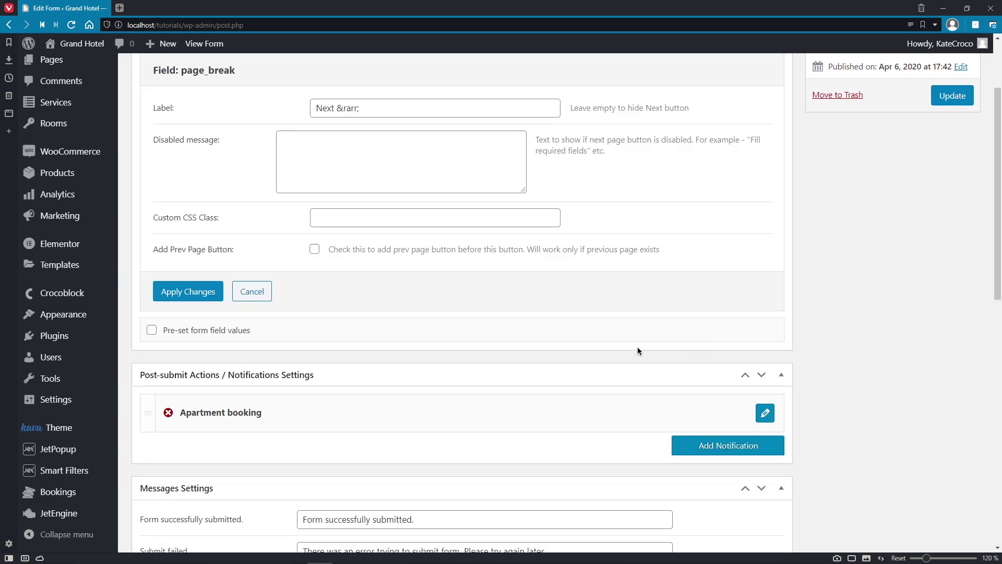
# Step: Close the page_break field settings and scroll down to the Notifications and Messages settings panels
pyautogui.click(183, 291)
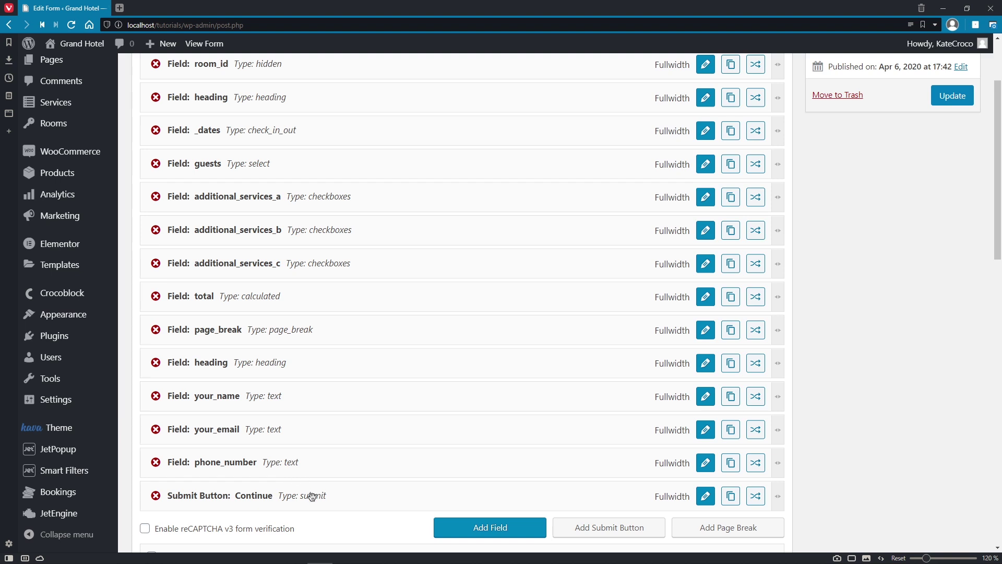
pyautogui.scroll(-6, 311, 496)
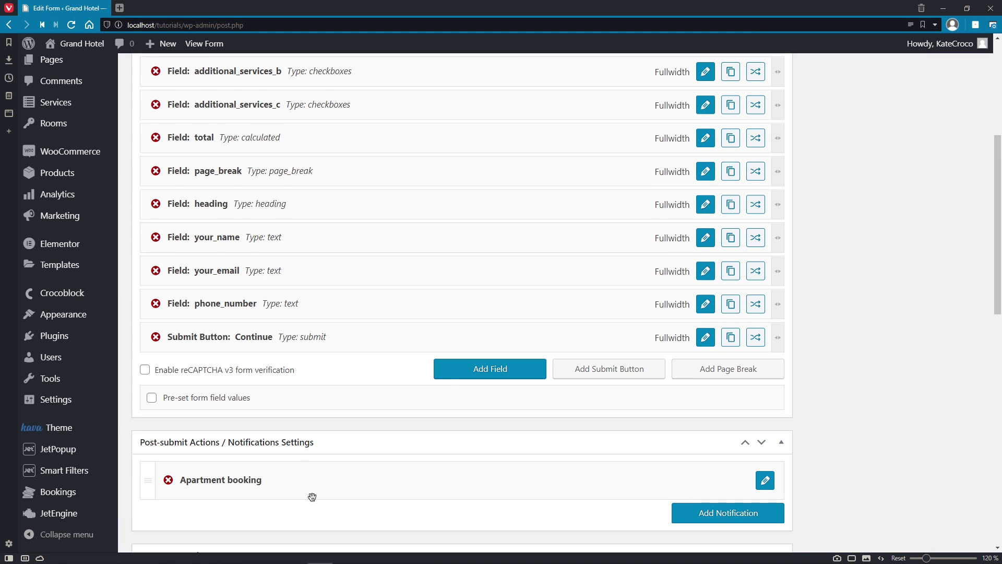
pyautogui.scroll(-3, 311, 496)
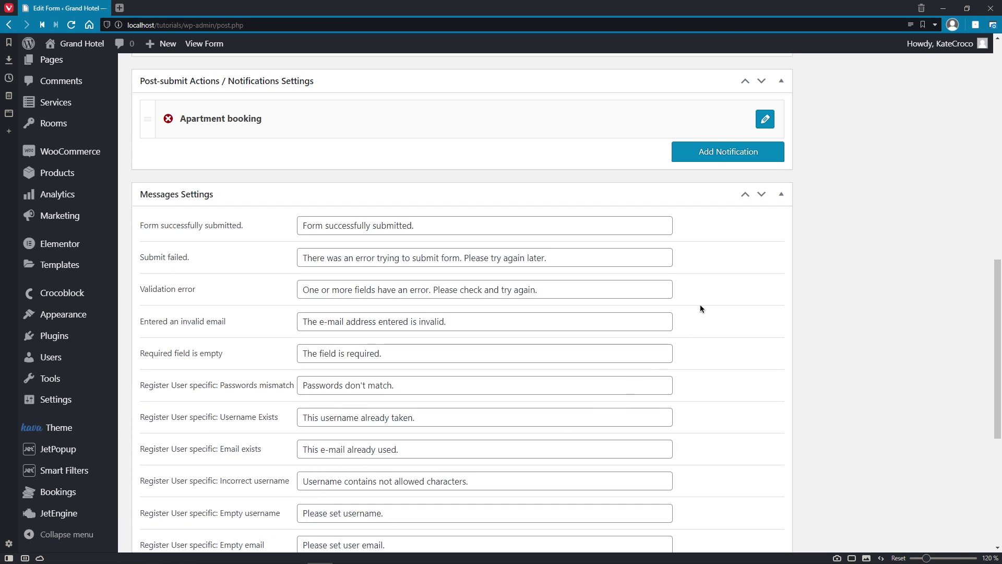
# Step: Open the Apartment booking notification and keep room_id as Apartment ID and _dates as the date field
pyautogui.click(765, 120)
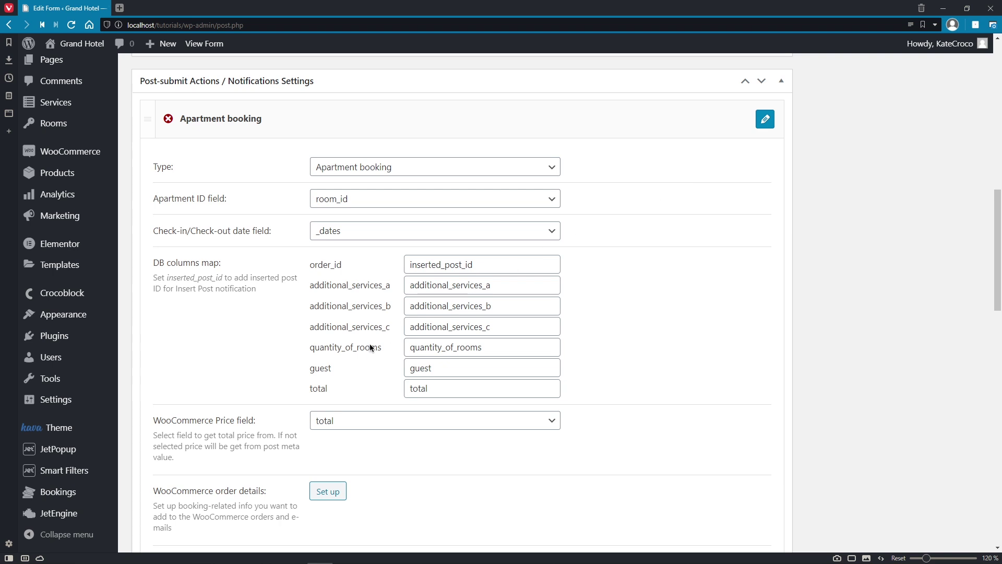
pyautogui.moveTo(89, 498)
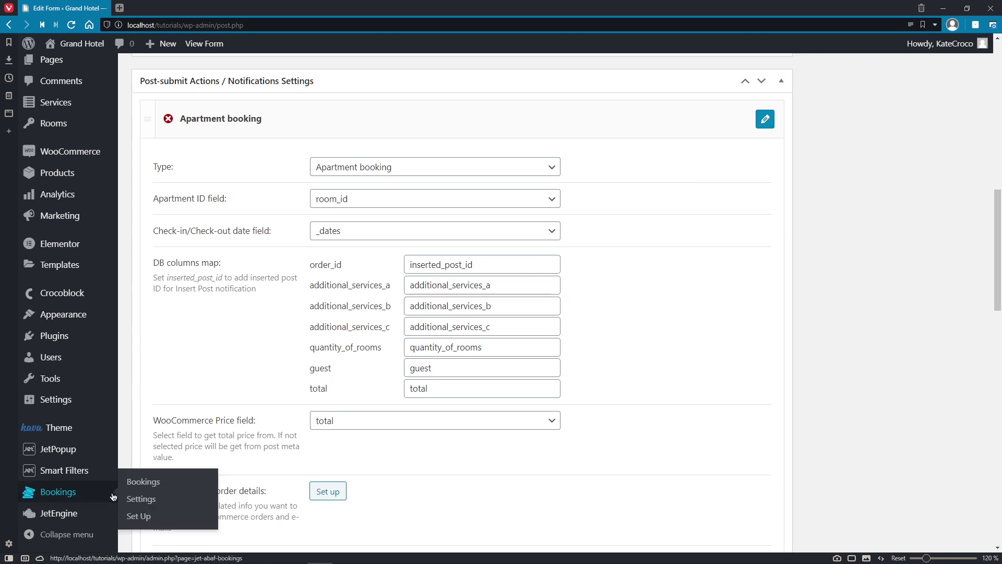
pyautogui.click(553, 199)
pyautogui.click(552, 219)
pyautogui.click(554, 232)
pyautogui.click(554, 232)
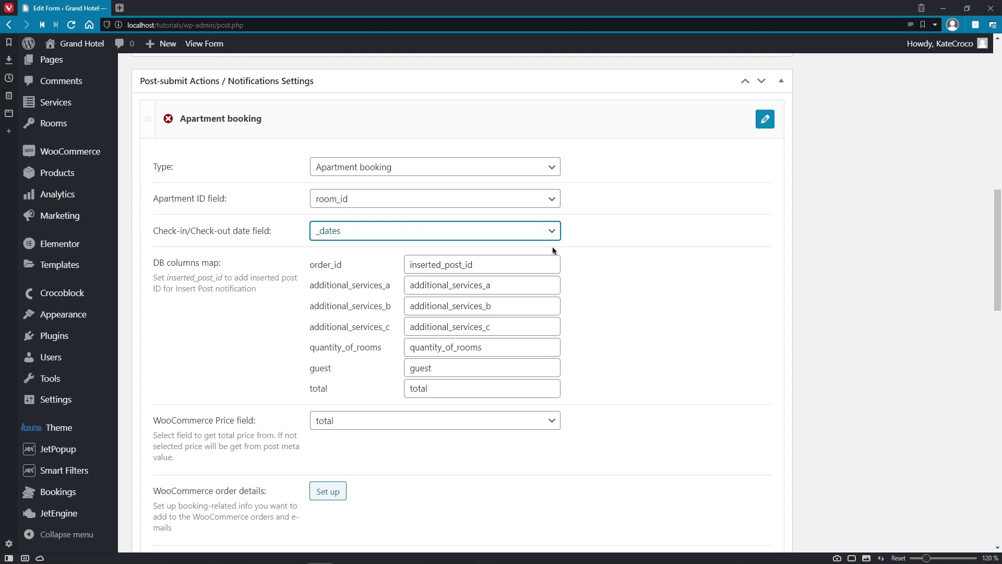
# Step: Review the DB column mappings from order_id through total, keeping total as the WooCommerce price field
pyautogui.click(550, 264)
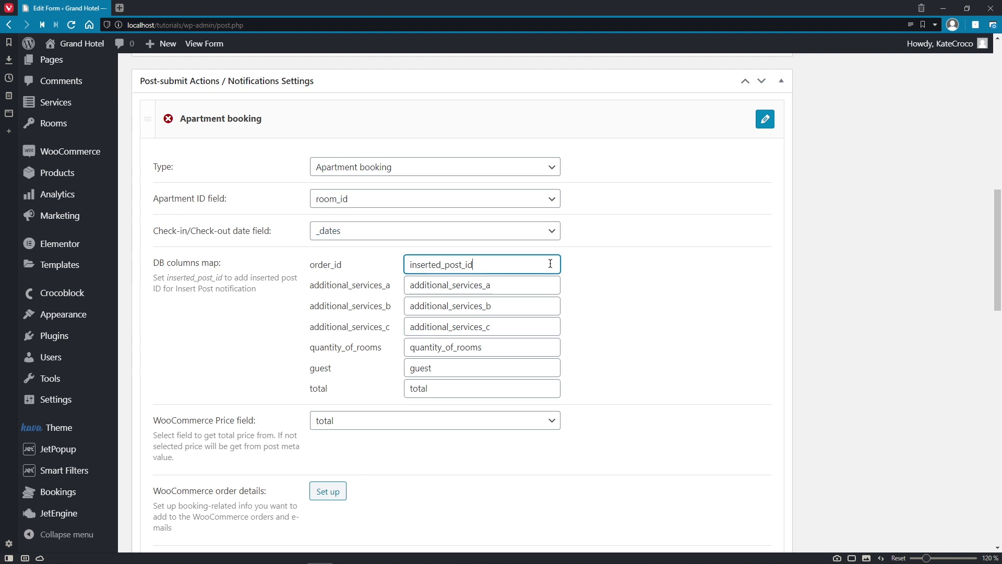
pyautogui.click(548, 284)
pyautogui.click(546, 306)
pyautogui.click(546, 325)
pyautogui.click(546, 347)
pyautogui.click(545, 369)
pyautogui.click(547, 388)
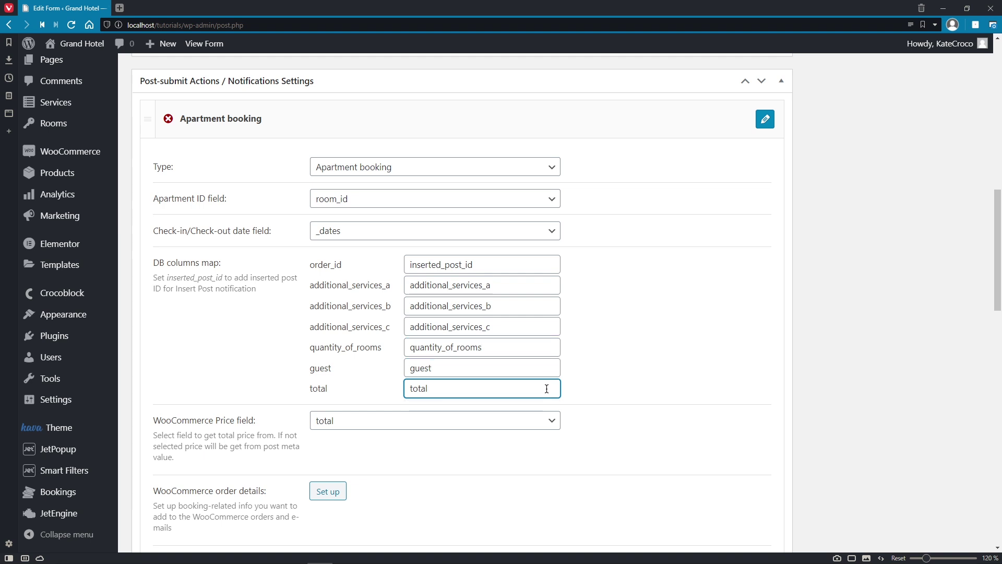
pyautogui.click(553, 421)
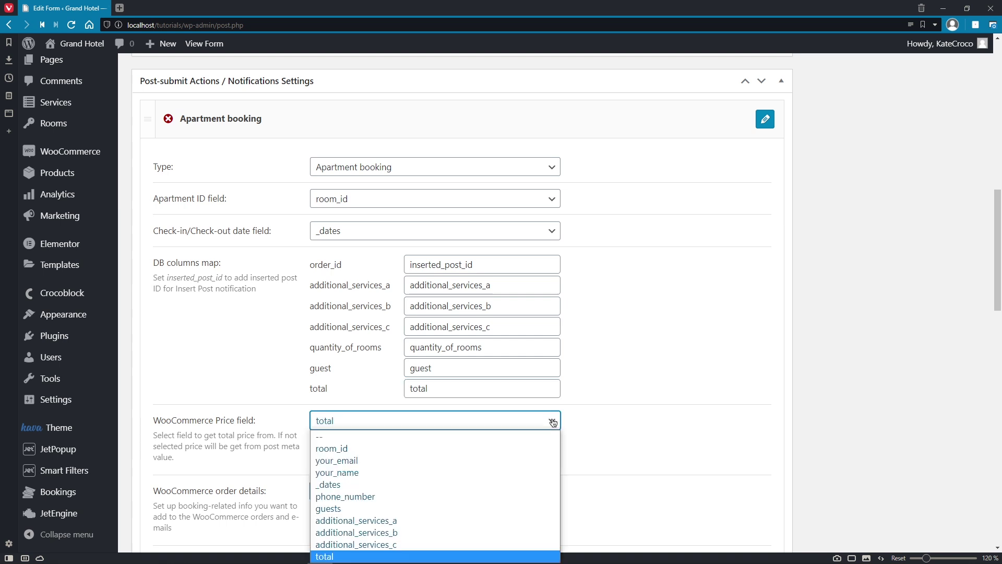
pyautogui.click(553, 422)
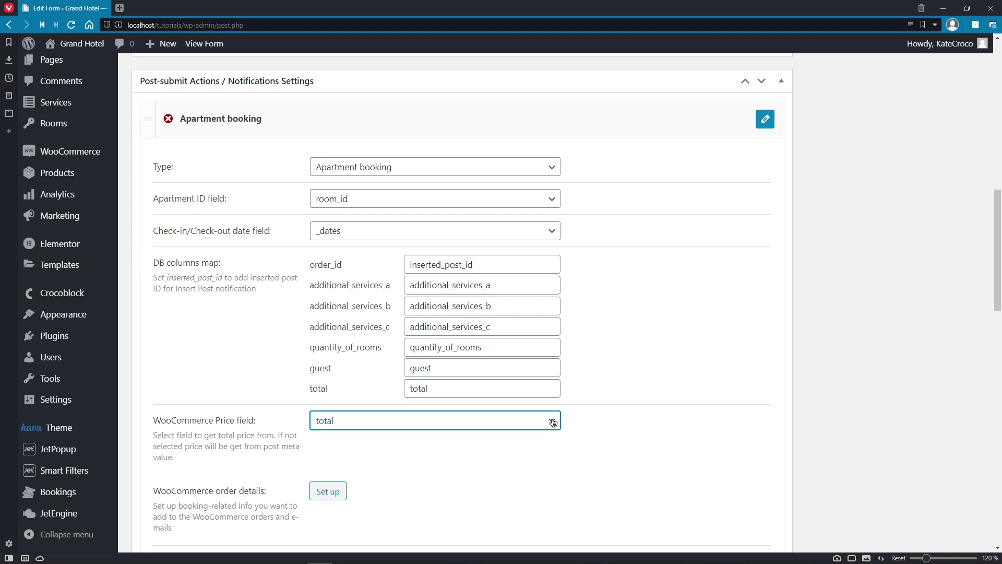
pyautogui.click(570, 422)
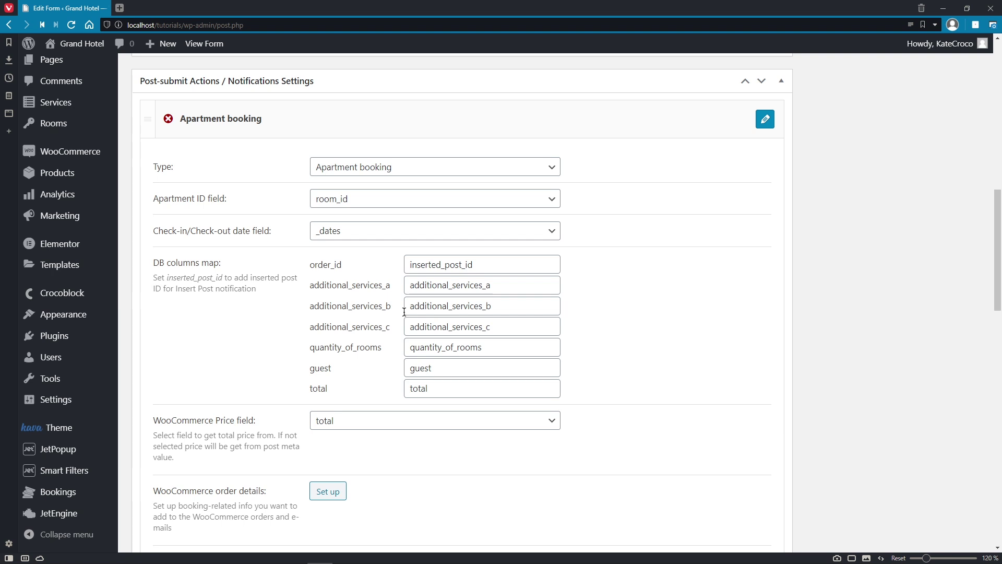
# Step: Open Bookings > Settings and scroll through the Additional table columns and options
pyautogui.moveTo(106, 496)
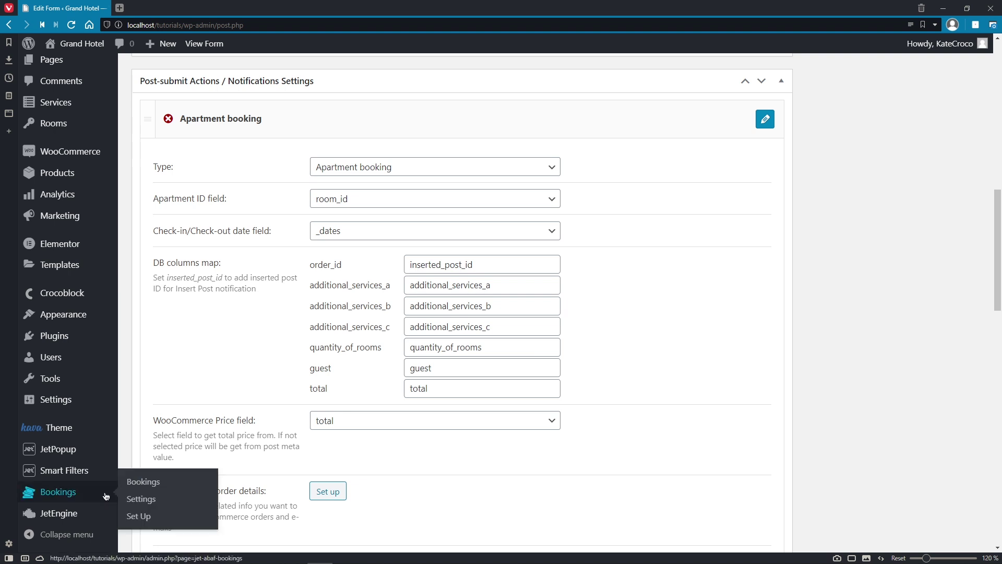
pyautogui.click(156, 500)
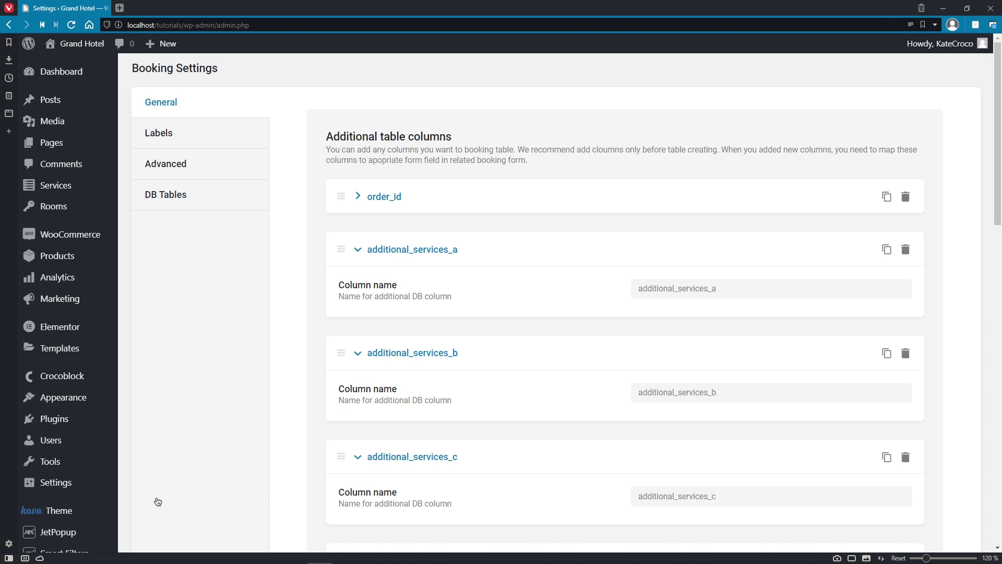
pyautogui.moveTo(325, 136); pyautogui.dragTo(452, 137)
pyautogui.click(474, 140)
pyautogui.scroll(-4, 474, 138)
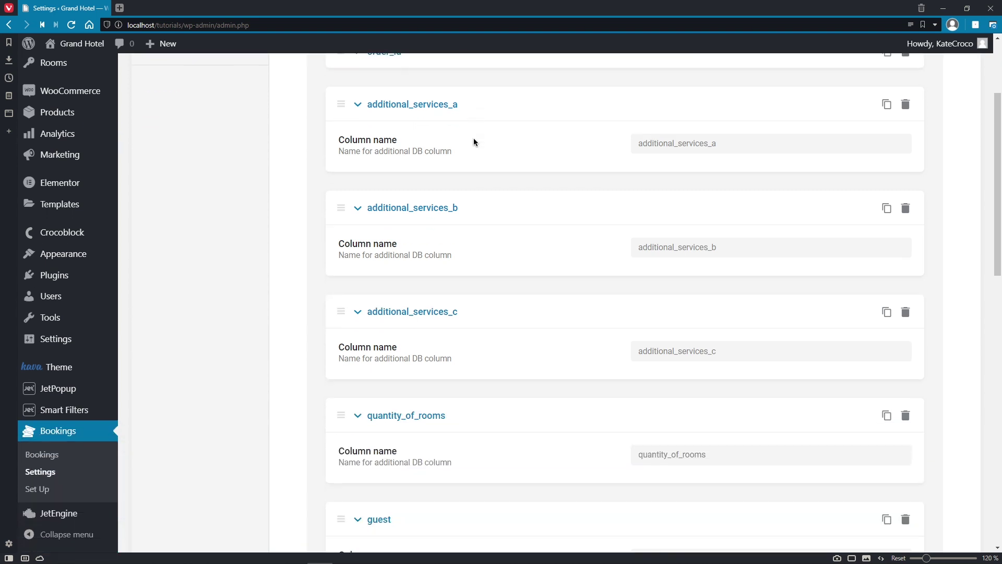
pyautogui.scroll(-6, 474, 138)
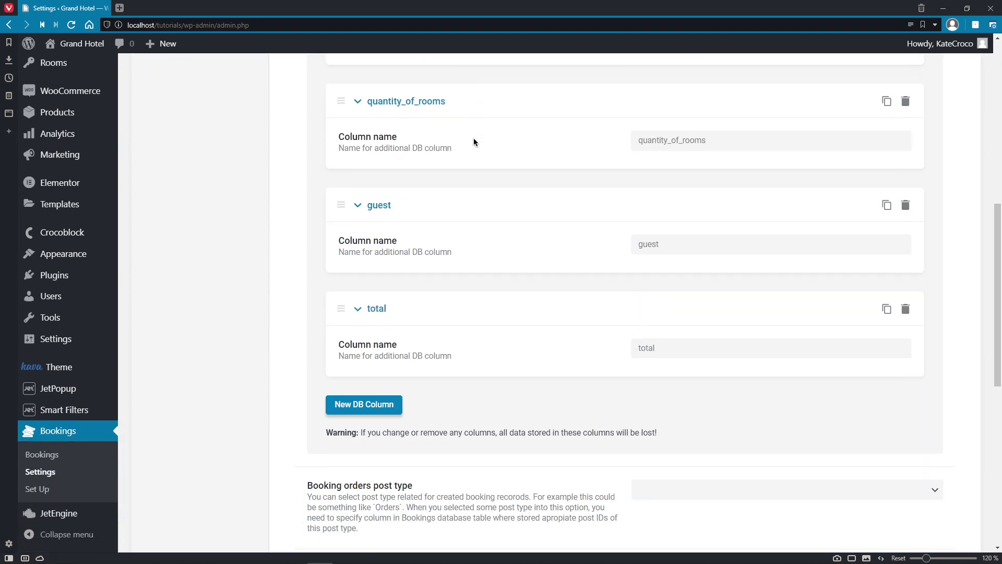
pyautogui.scroll(-6, 474, 138)
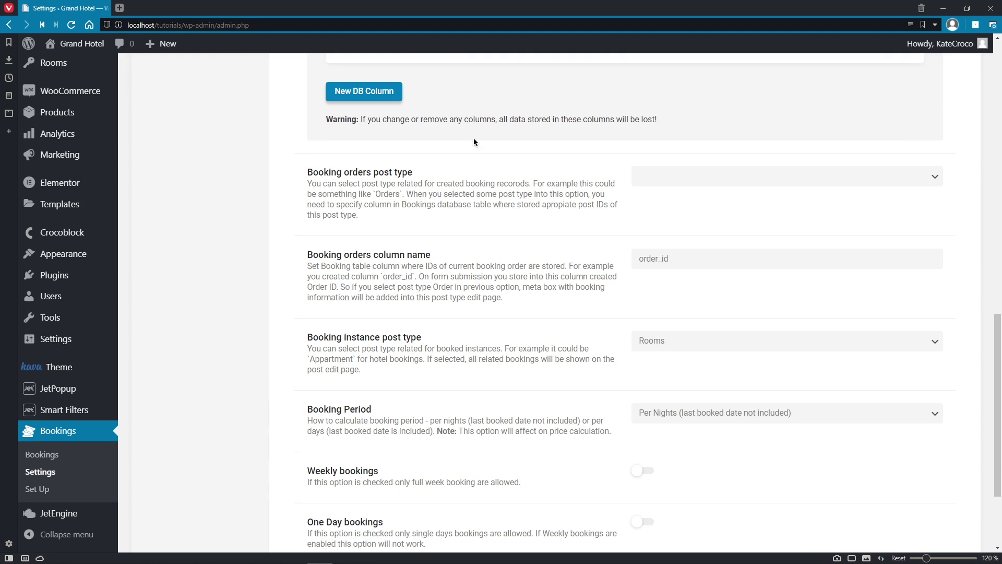
pyautogui.scroll(-1, 474, 138)
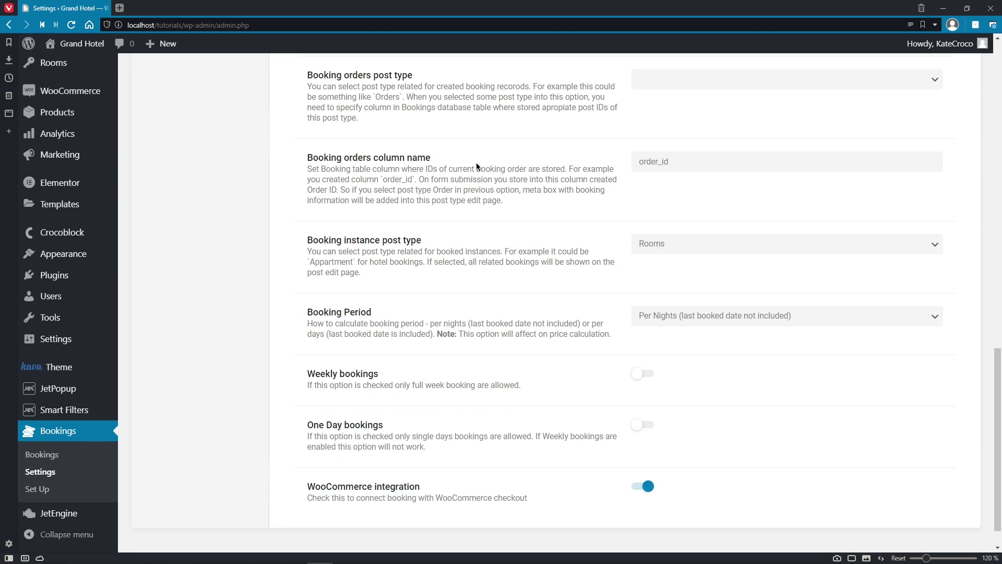
# Step: Keep Rooms as the booking instance post type and Per Nights as the period, then view existing bookings
pyautogui.click(934, 246)
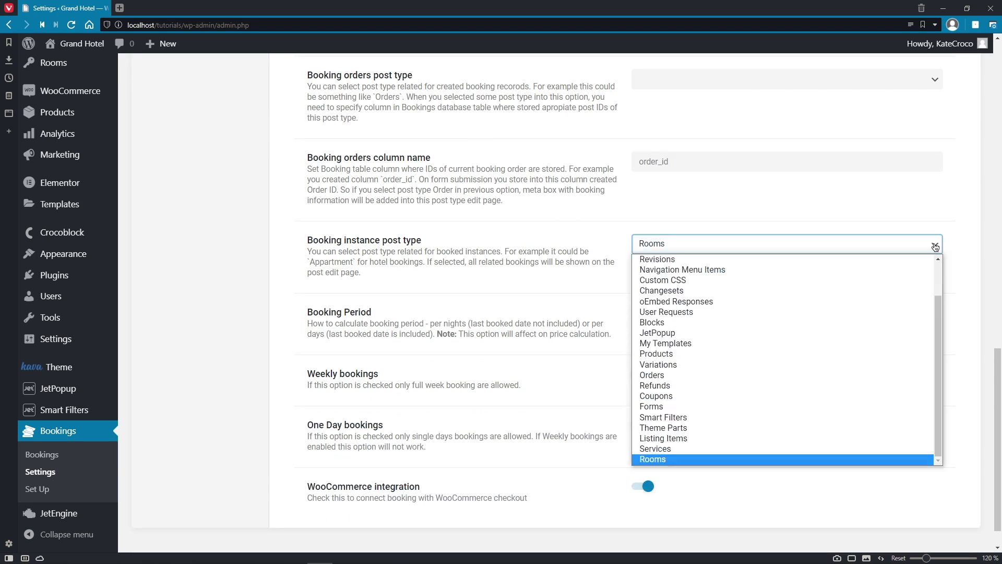
pyautogui.click(935, 247)
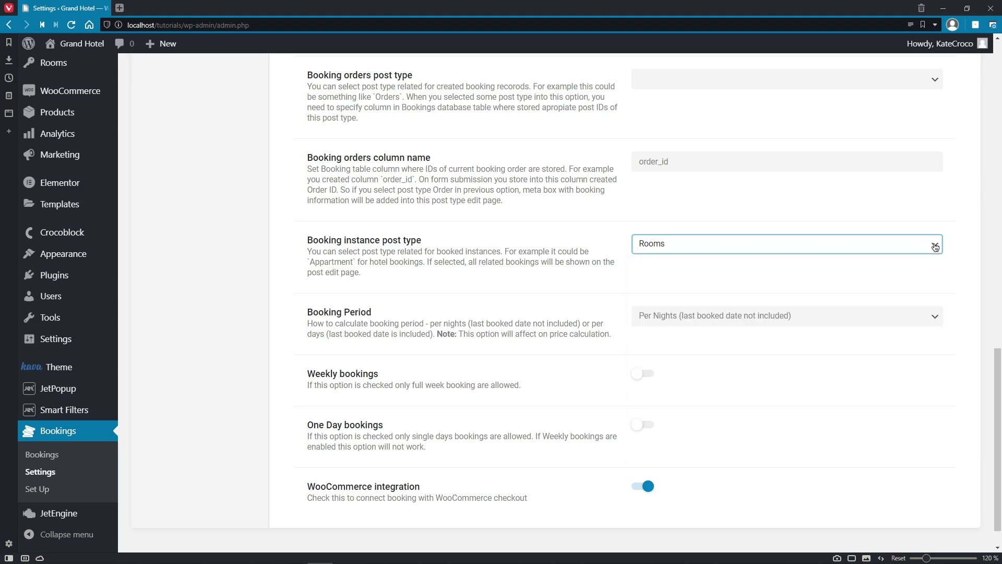
pyautogui.click(937, 315)
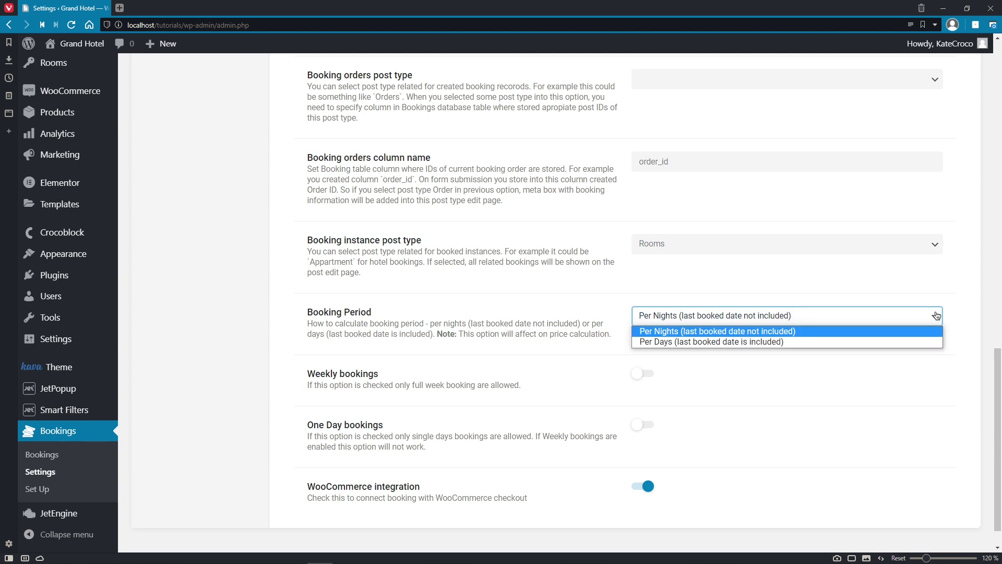
pyautogui.click(936, 316)
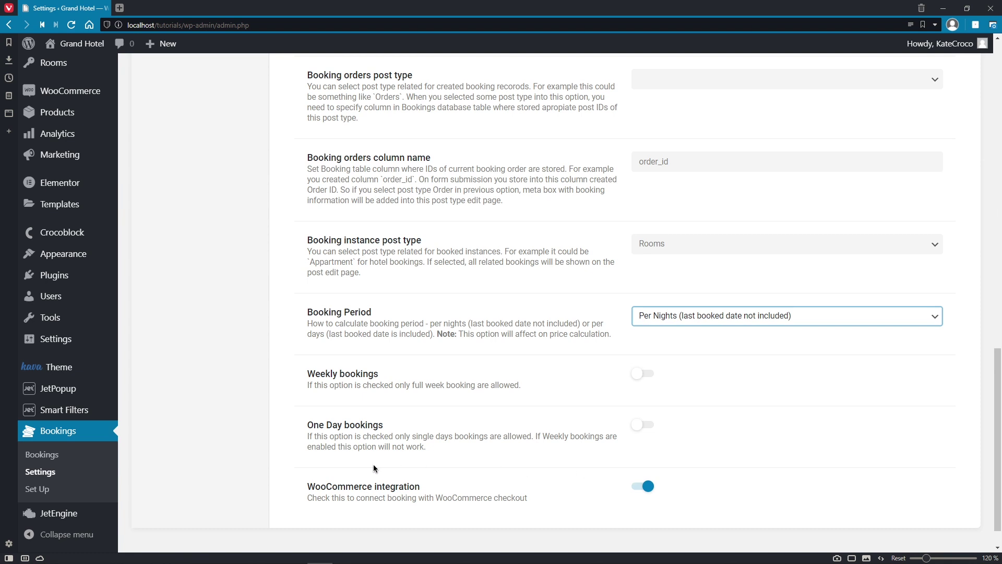
pyautogui.click(77, 454)
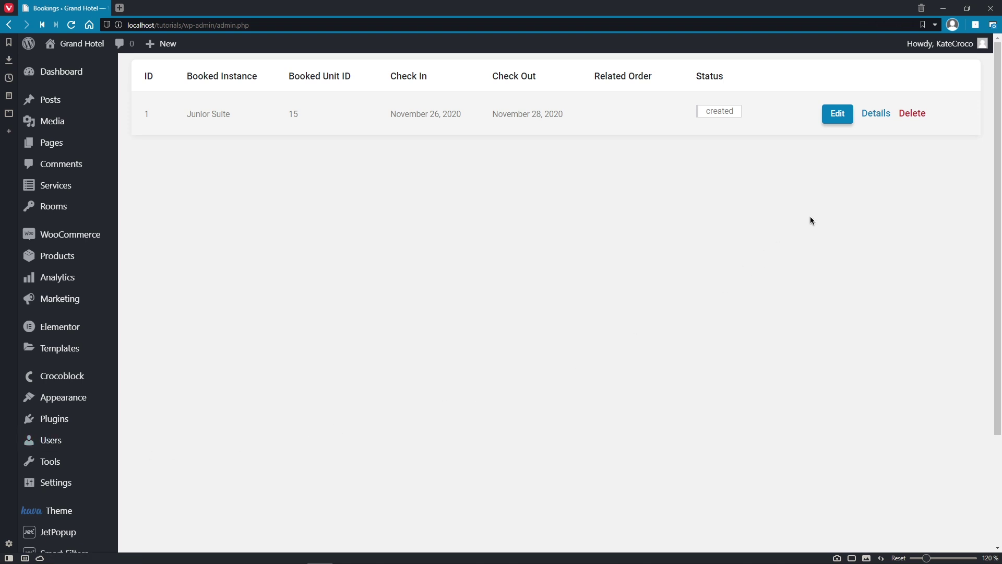
# Step: View booking 1's details, then edit it and set its status to Processing
pyautogui.click(874, 115)
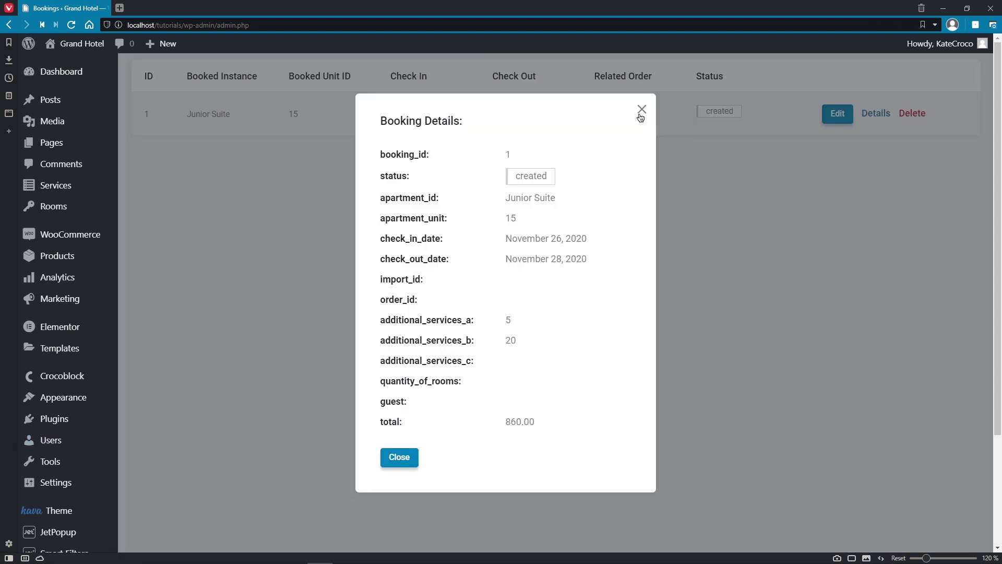
pyautogui.click(641, 110)
pyautogui.click(830, 123)
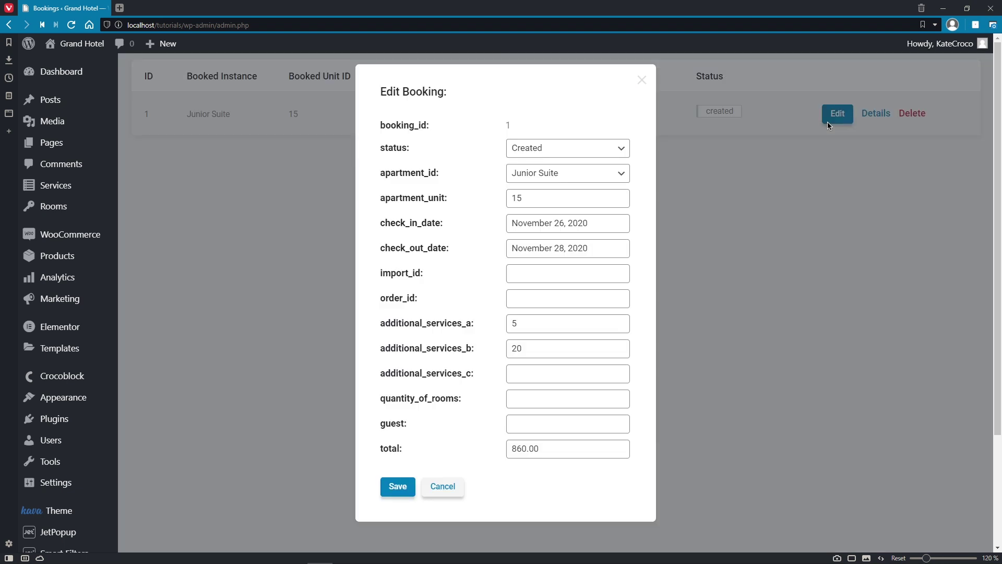
pyautogui.click(538, 148)
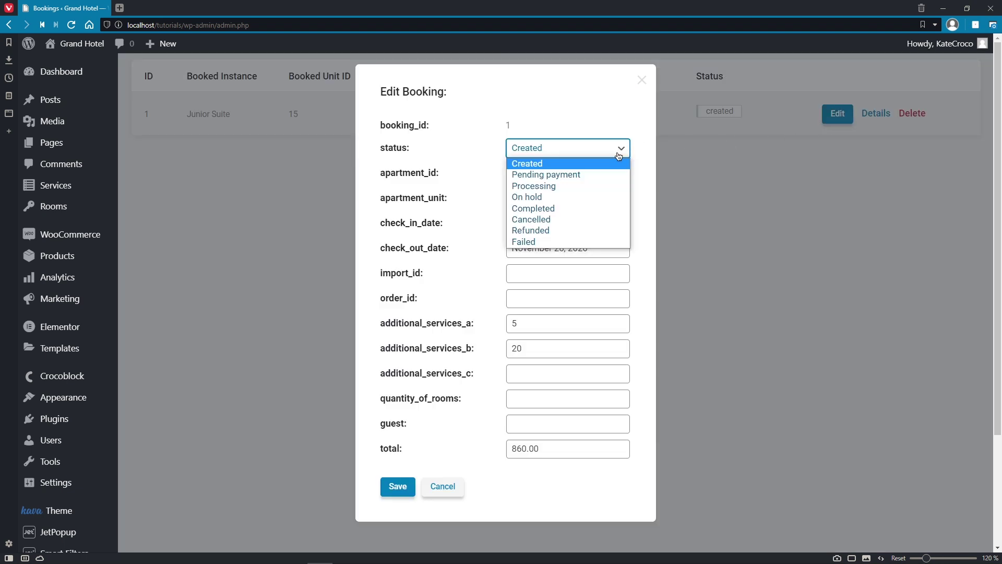
pyautogui.click(606, 187)
# Step: Keep Junior Suite as the booked apartment, save the booking, and go to the JetPopup list
pyautogui.click(610, 178)
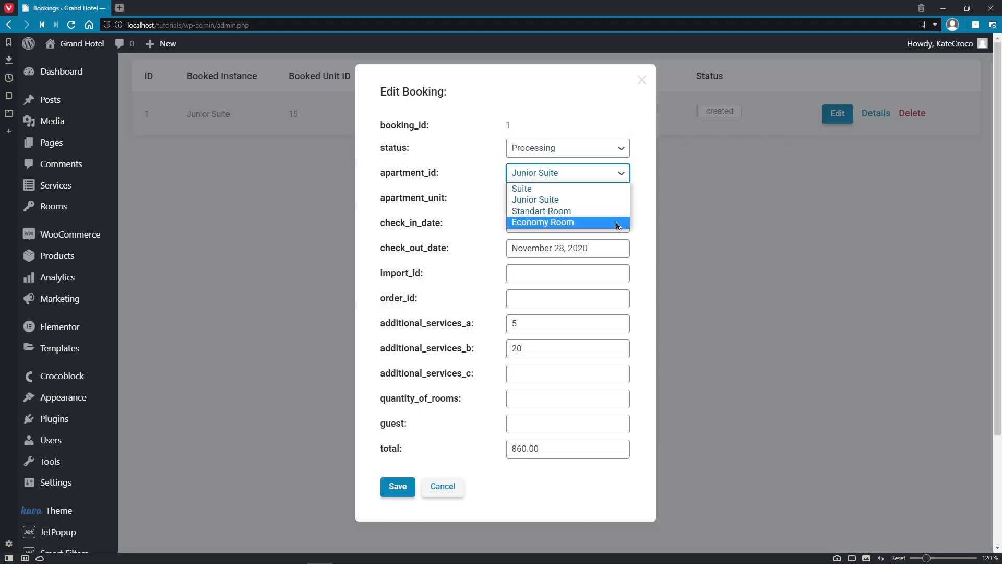
pyautogui.click(638, 229)
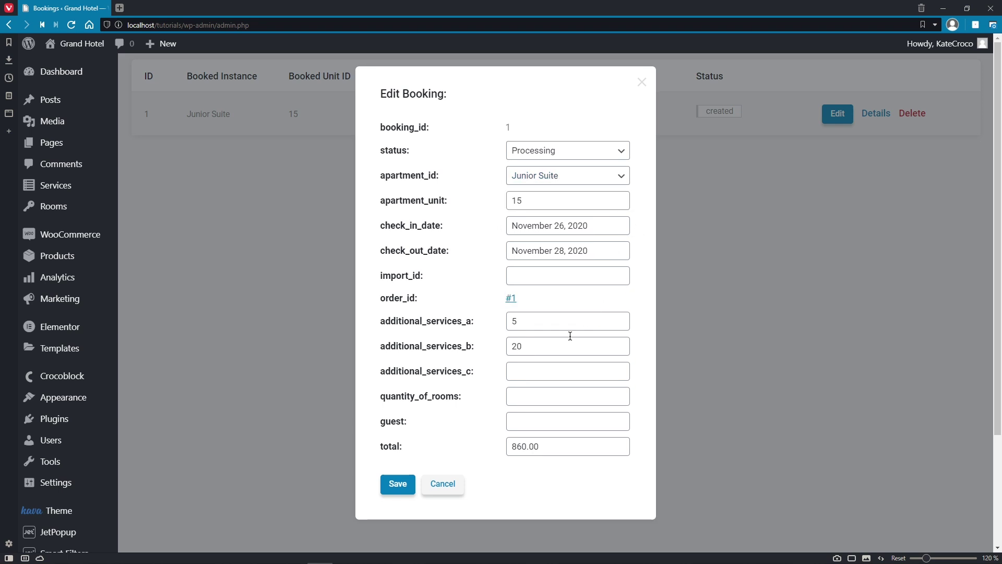
pyautogui.click(410, 484)
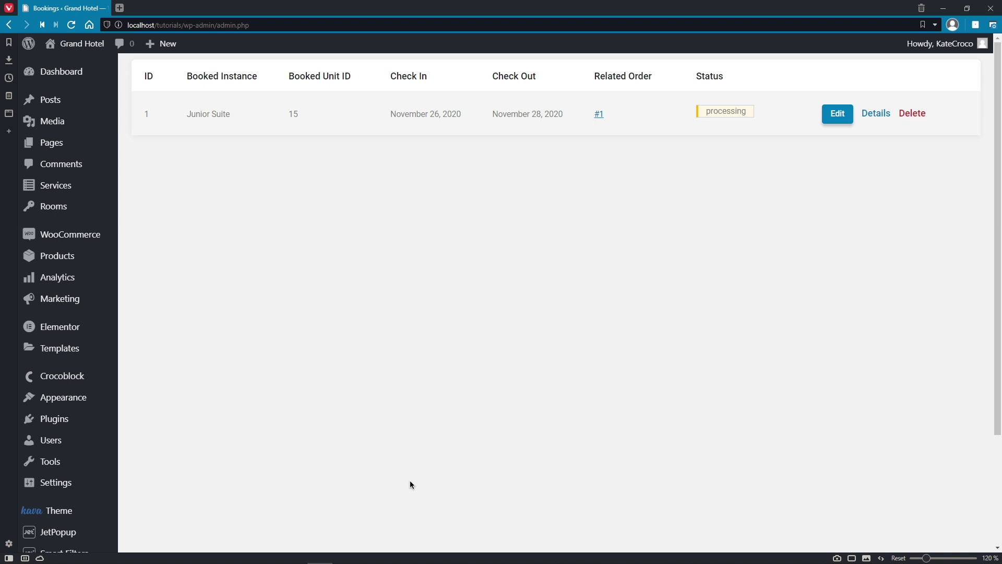
pyautogui.click(100, 532)
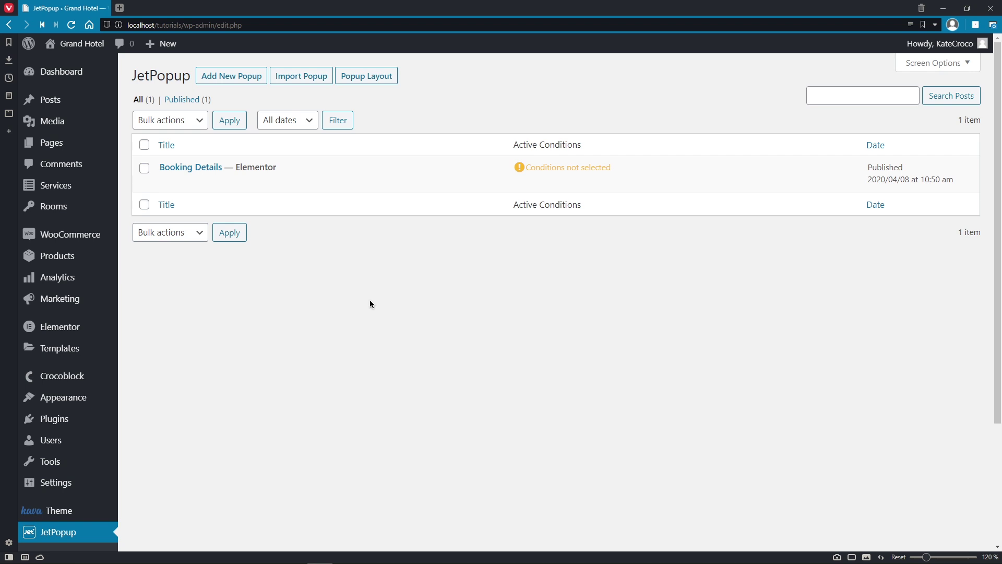
# Step: Open the Booking Details popup in Elementor in a new tab and select its booking form
pyautogui.rightClick(348, 184)
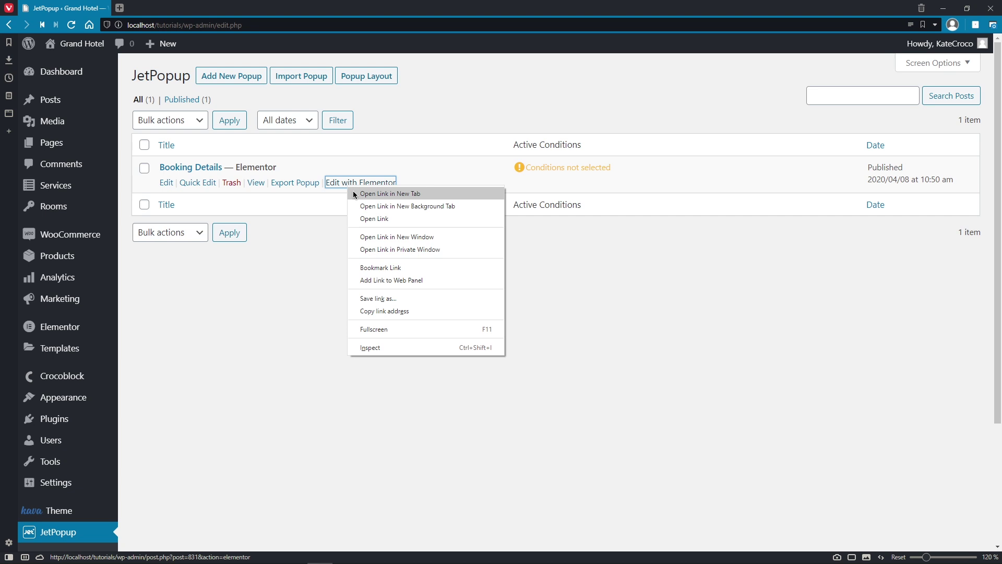
pyautogui.click(354, 193)
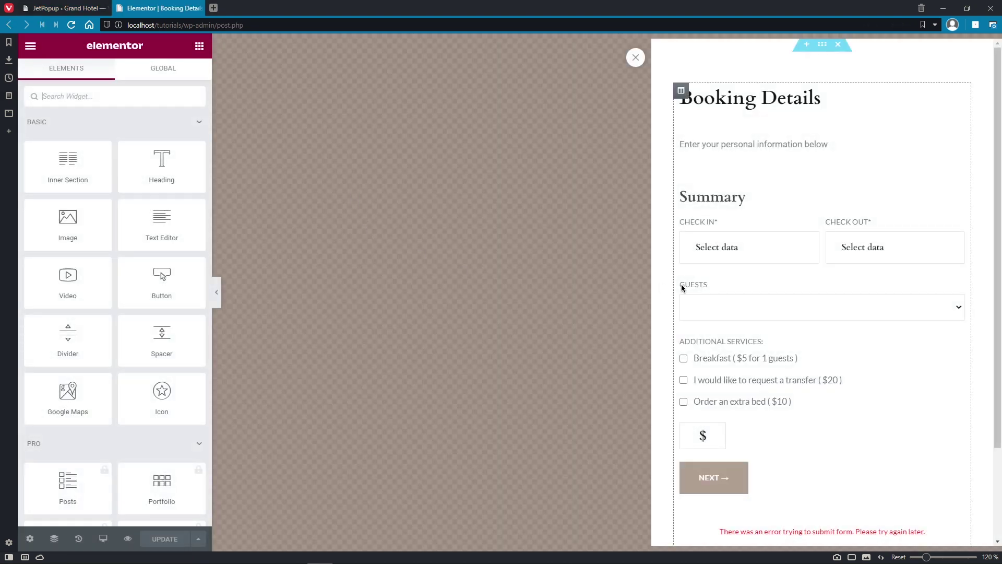
pyautogui.click(731, 280)
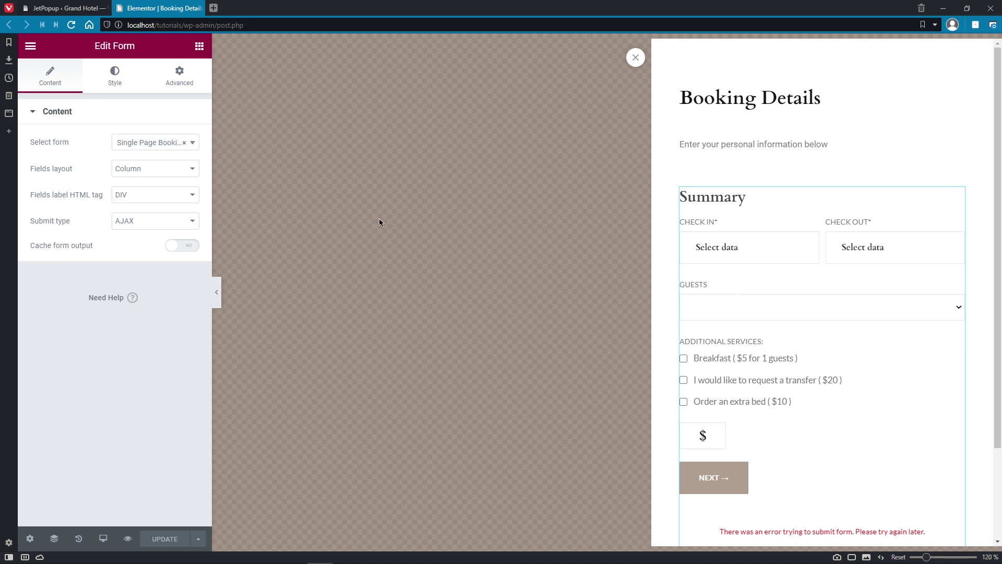
# Step: Browse the form's Style sections, collapsing Rows, then open the popup's own settings
pyautogui.click(123, 88)
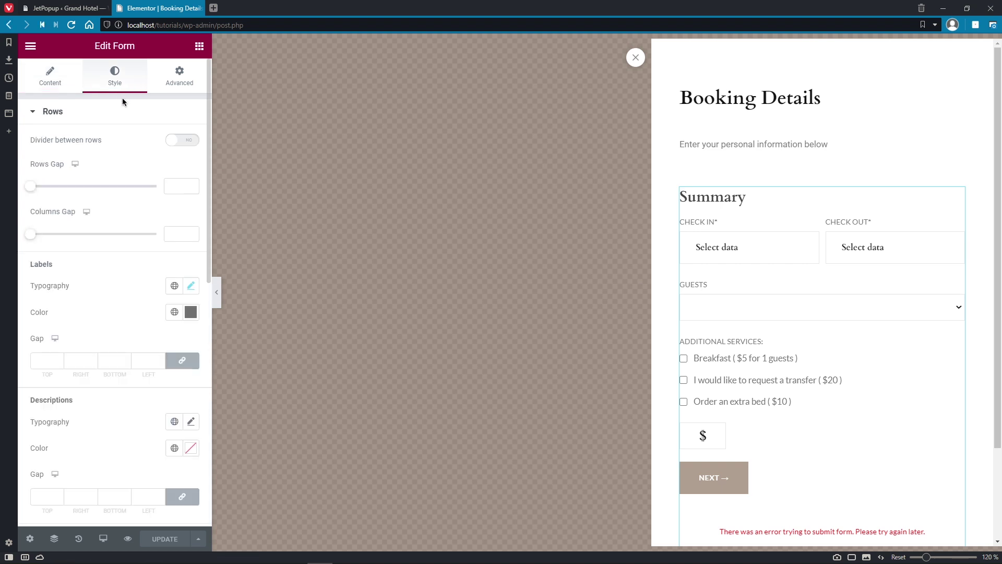
pyautogui.click(125, 111)
pyautogui.scroll(-2, 201, 151)
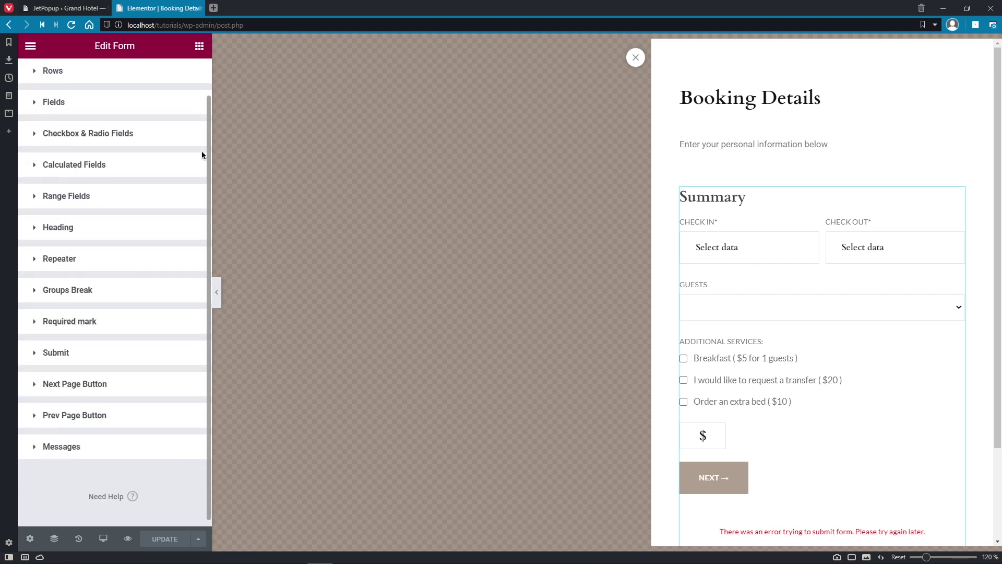
pyautogui.scroll(2, 203, 160)
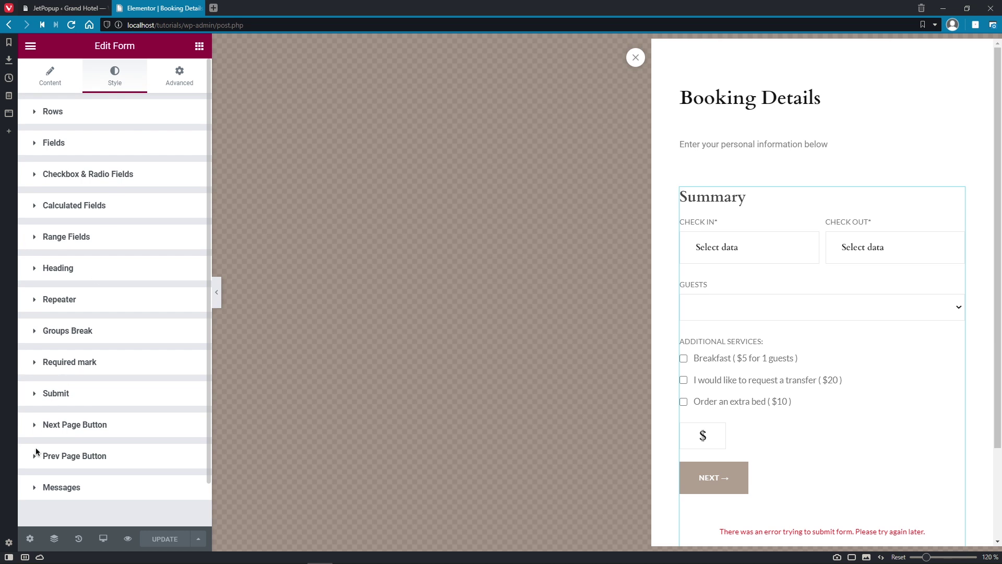
pyautogui.click(29, 539)
# Step: Review the popup's Style sections for container, close button and overlay
pyautogui.click(176, 85)
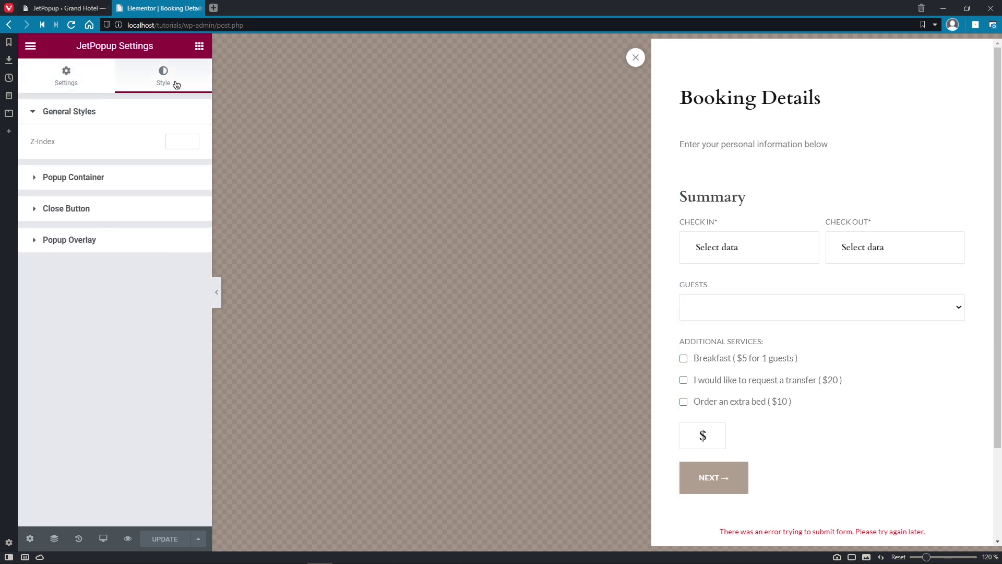
pyautogui.click(137, 182)
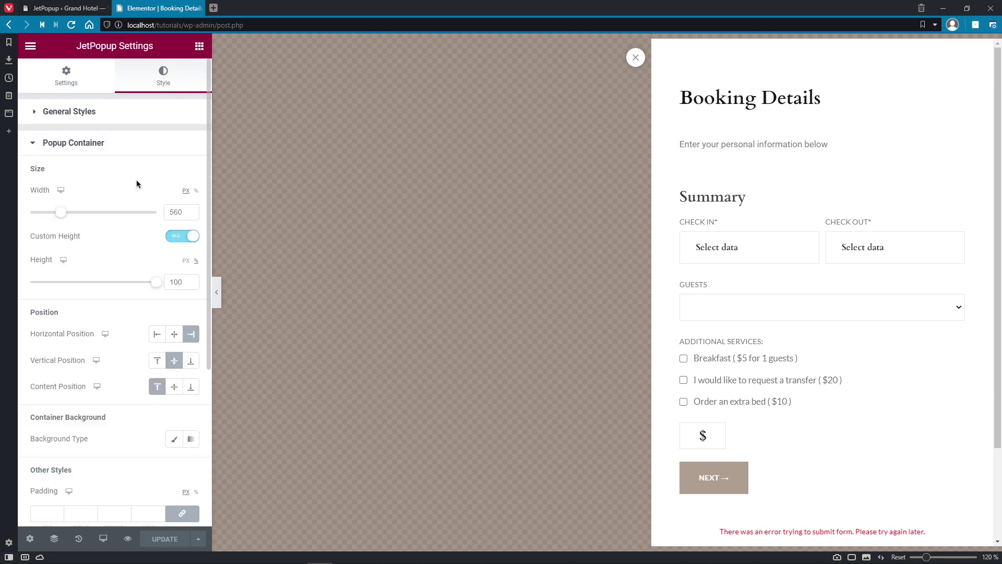
pyautogui.click(137, 149)
pyautogui.click(136, 183)
pyautogui.click(135, 184)
pyautogui.click(134, 210)
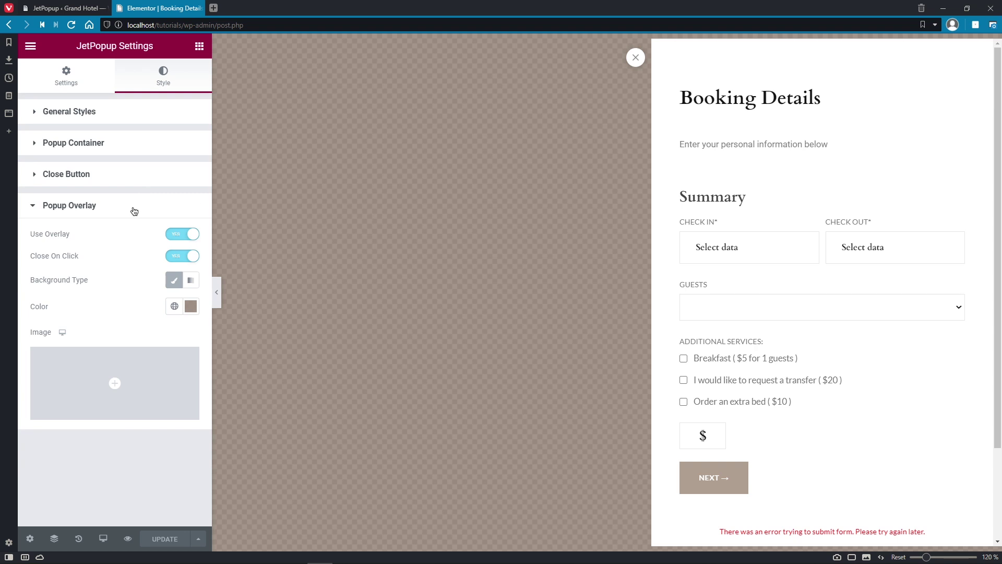
pyautogui.click(134, 210)
# Step: Try Fade and Horizontal Flip entrance animations, keep SlideInRight, and return to the JetPopup list
pyautogui.click(71, 84)
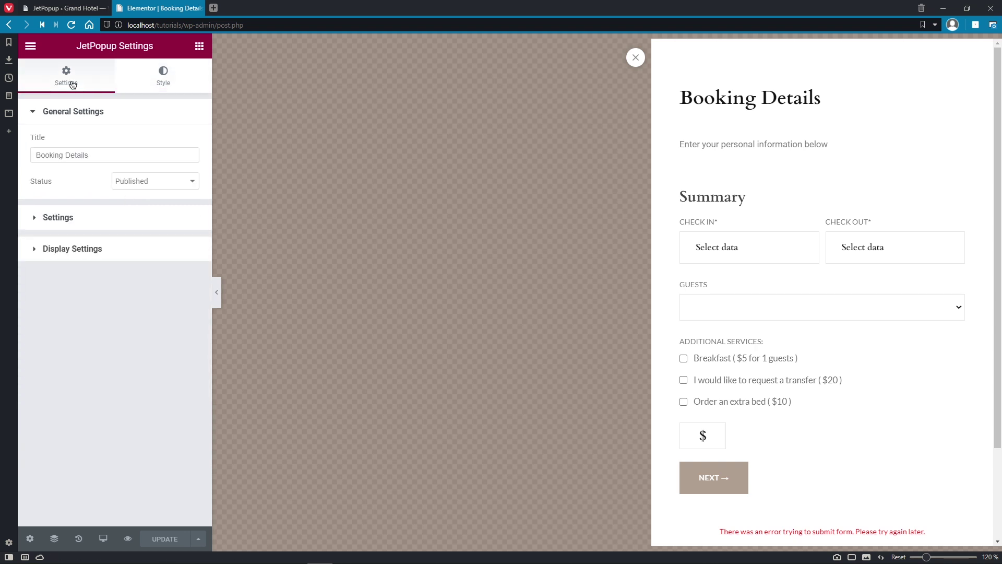
pyautogui.click(71, 214)
pyautogui.click(162, 174)
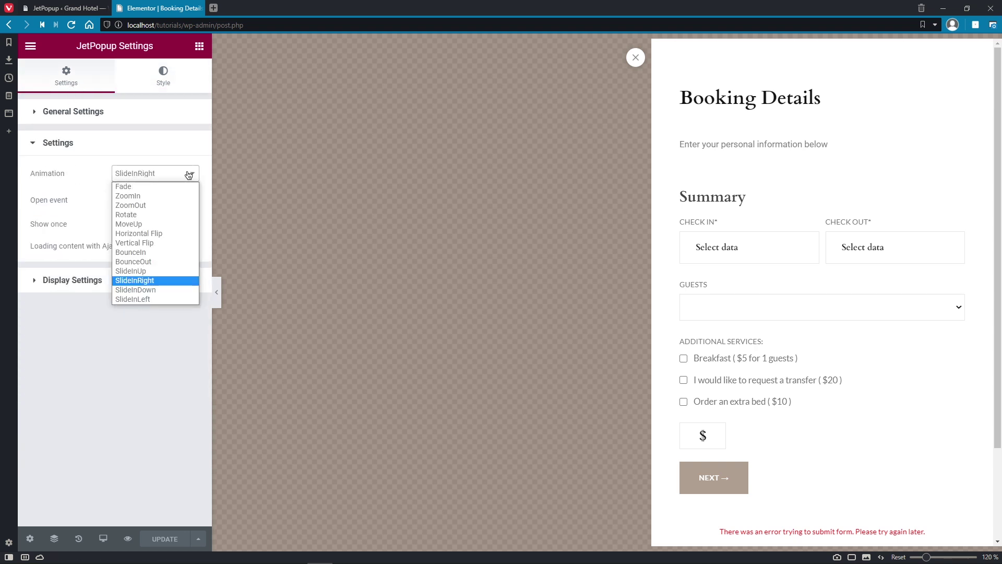
pyautogui.click(180, 188)
pyautogui.click(182, 179)
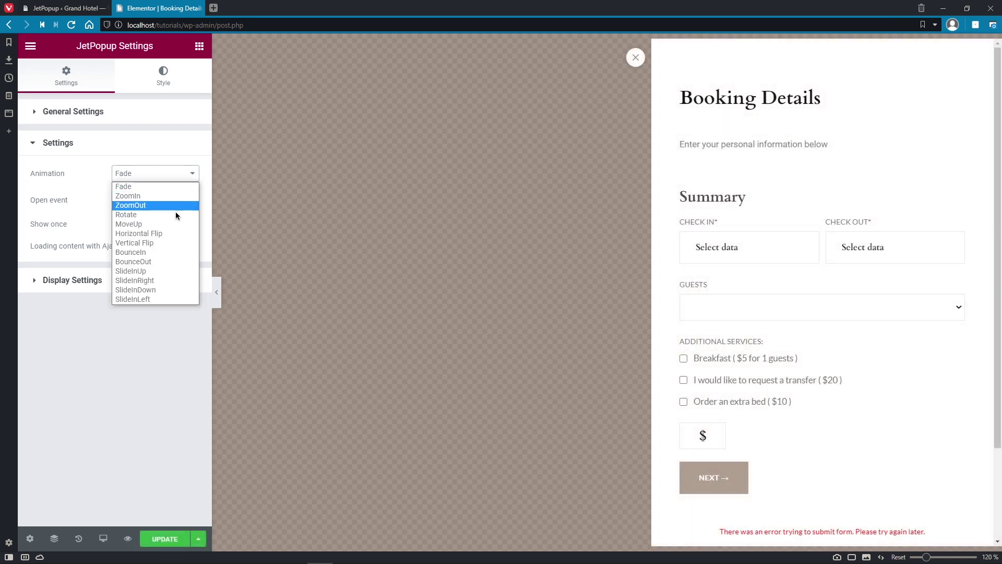
pyautogui.click(172, 233)
pyautogui.click(185, 180)
pyautogui.click(165, 281)
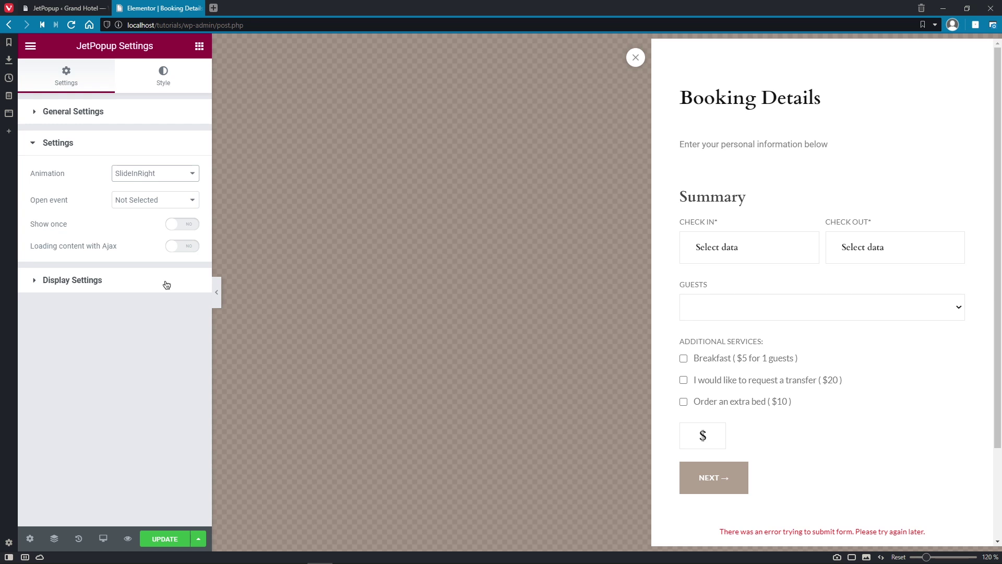
pyautogui.click(66, 13)
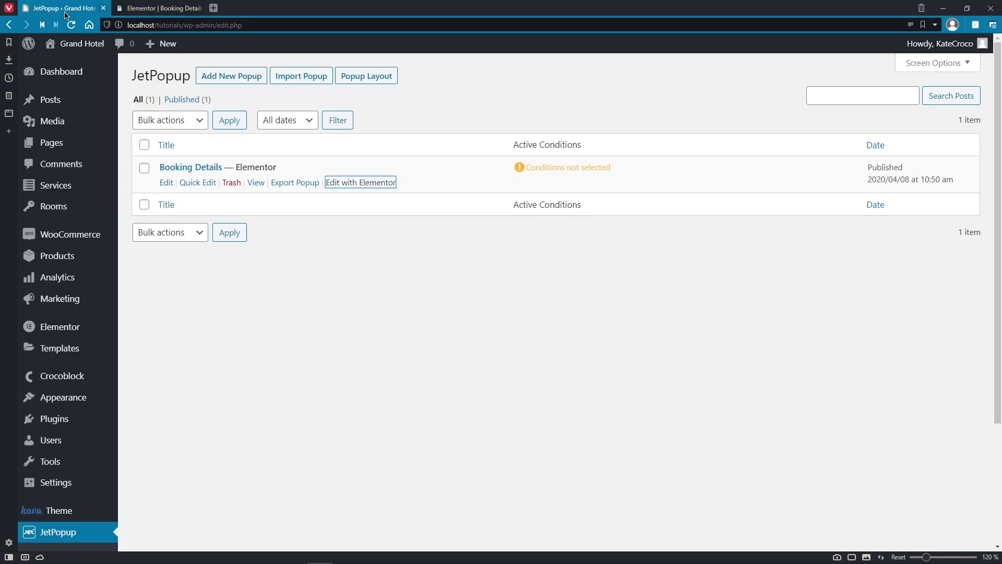
# Step: Open the Room single template from Crocoblock Theme Builder in Elementor in a new tab
pyautogui.moveTo(74, 379)
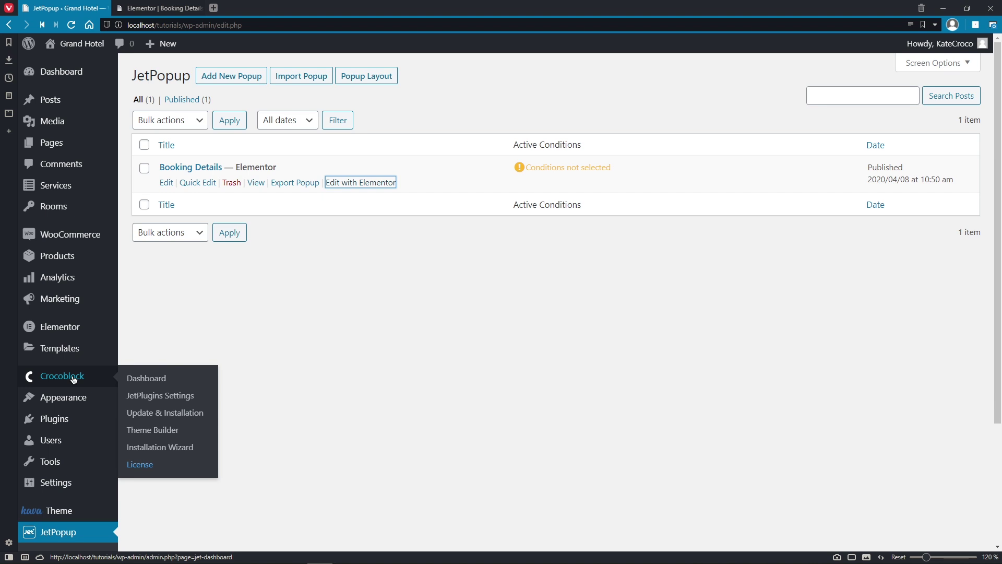
pyautogui.click(151, 430)
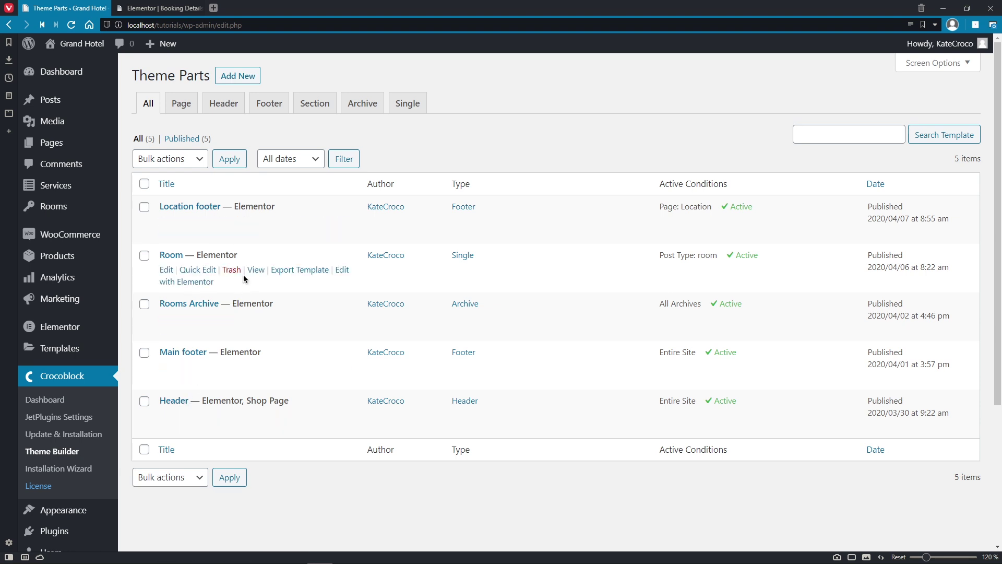
pyautogui.rightClick(342, 269)
pyautogui.click(352, 274)
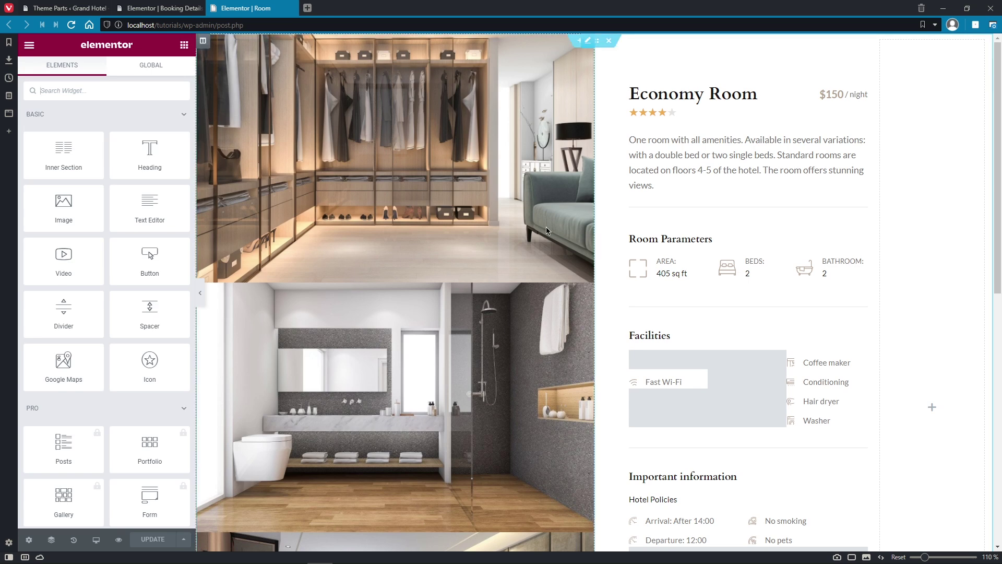
pyautogui.click(674, 96)
pyautogui.click(687, 138)
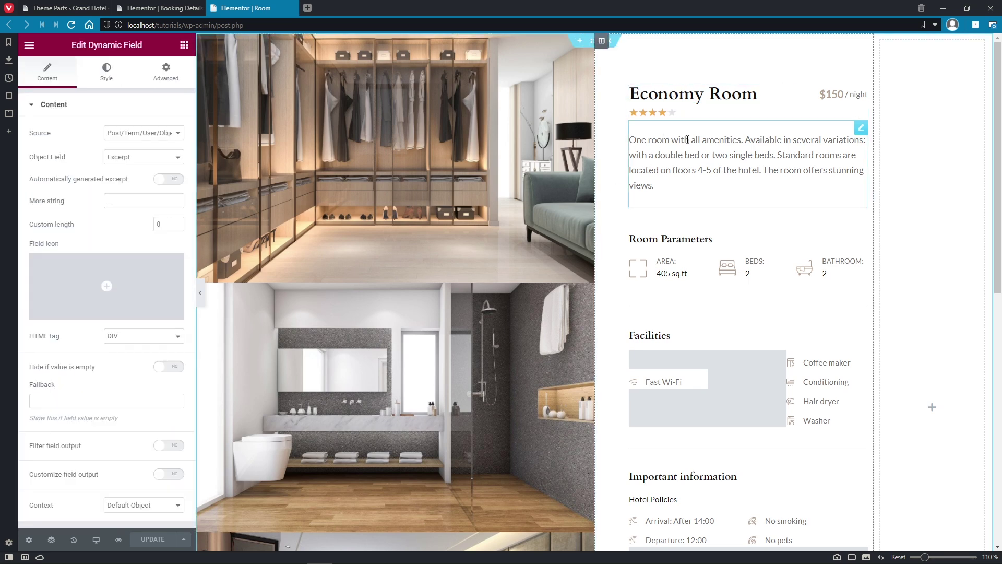
pyautogui.click(680, 267)
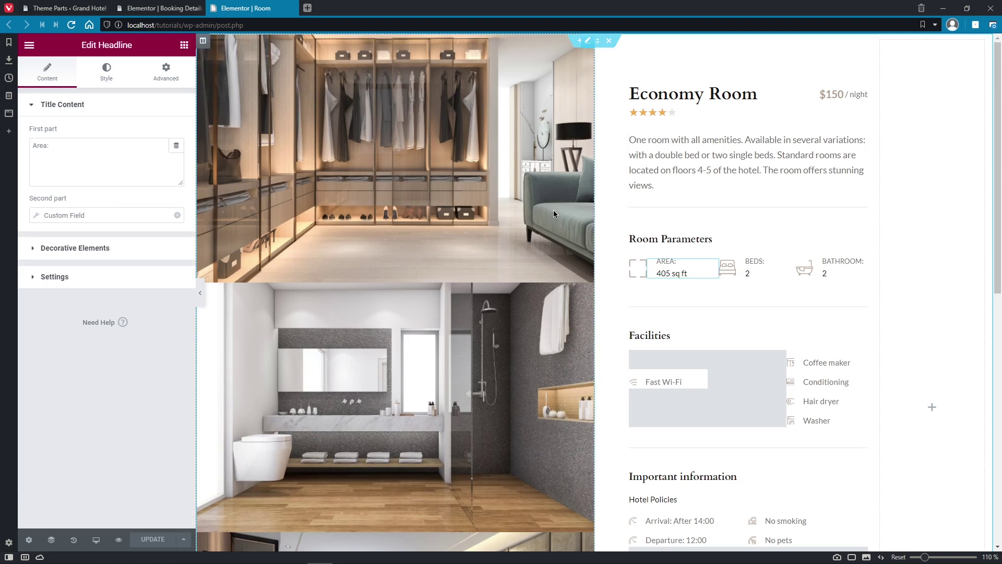
pyautogui.click(536, 202)
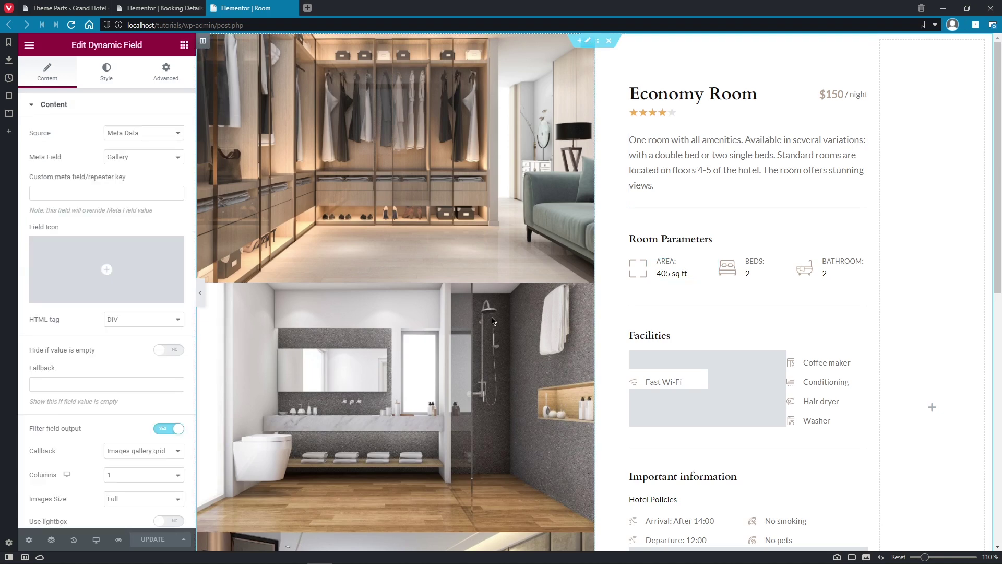
pyautogui.click(830, 93)
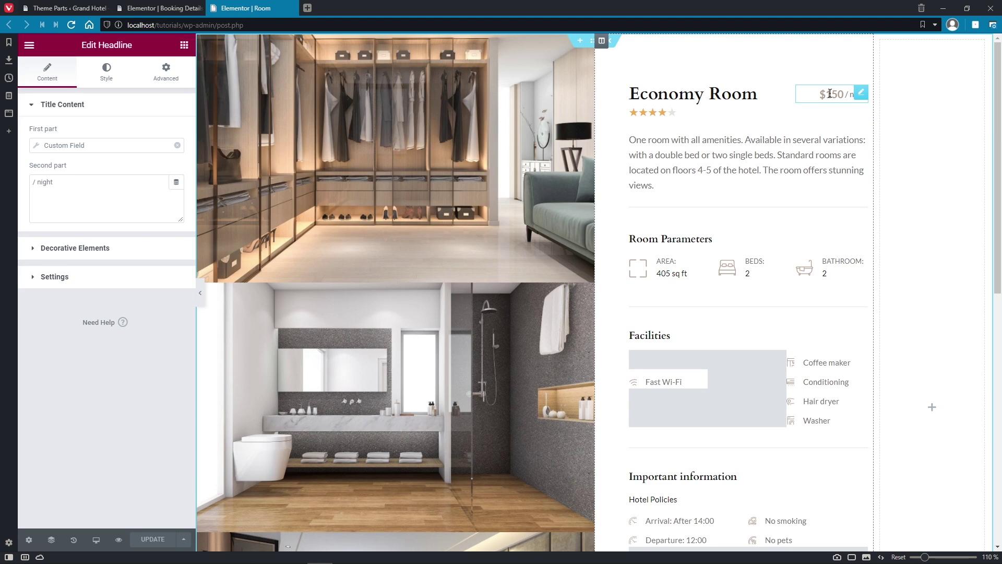
pyautogui.click(902, 98)
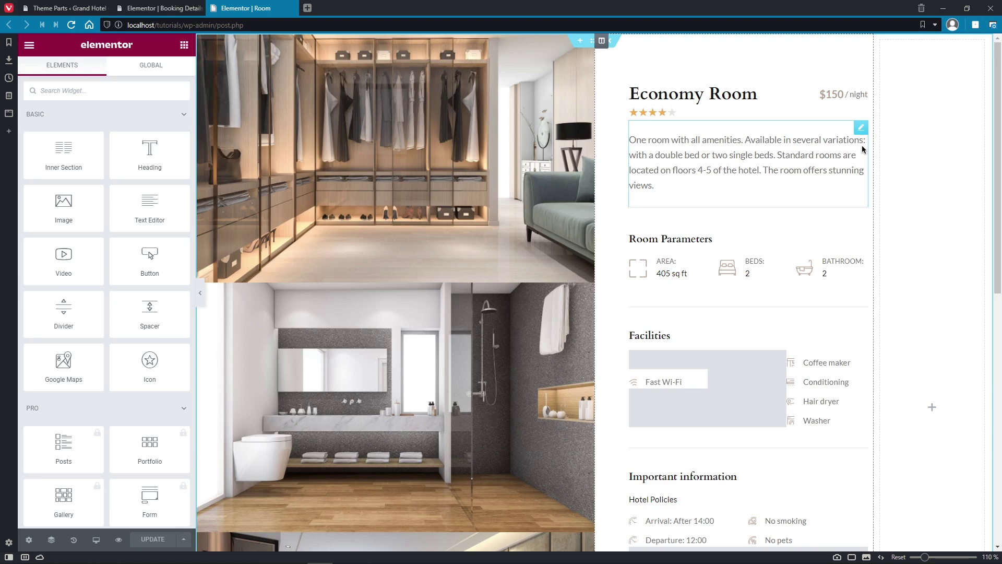
pyautogui.click(670, 361)
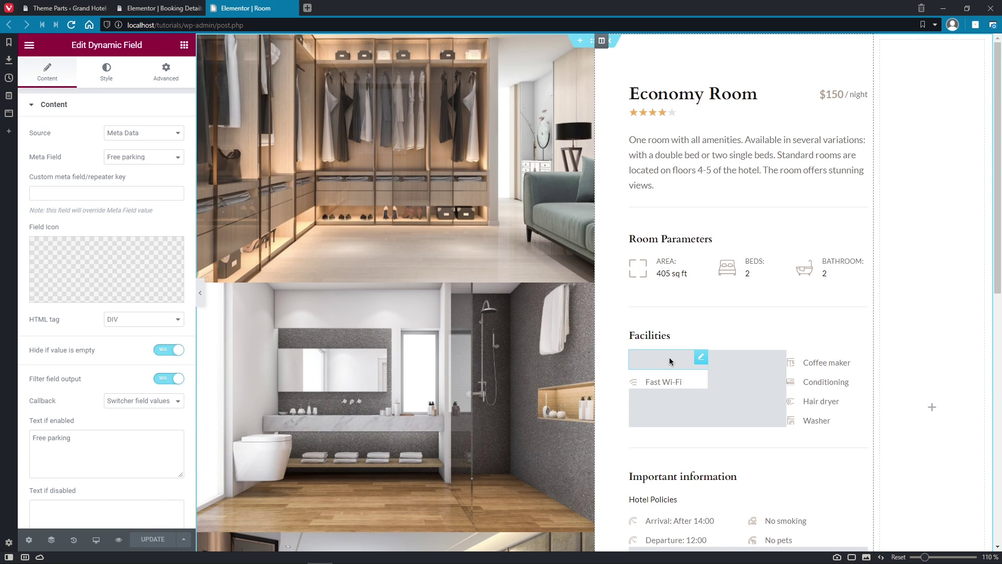
pyautogui.click(723, 359)
pyautogui.click(731, 386)
pyautogui.click(691, 400)
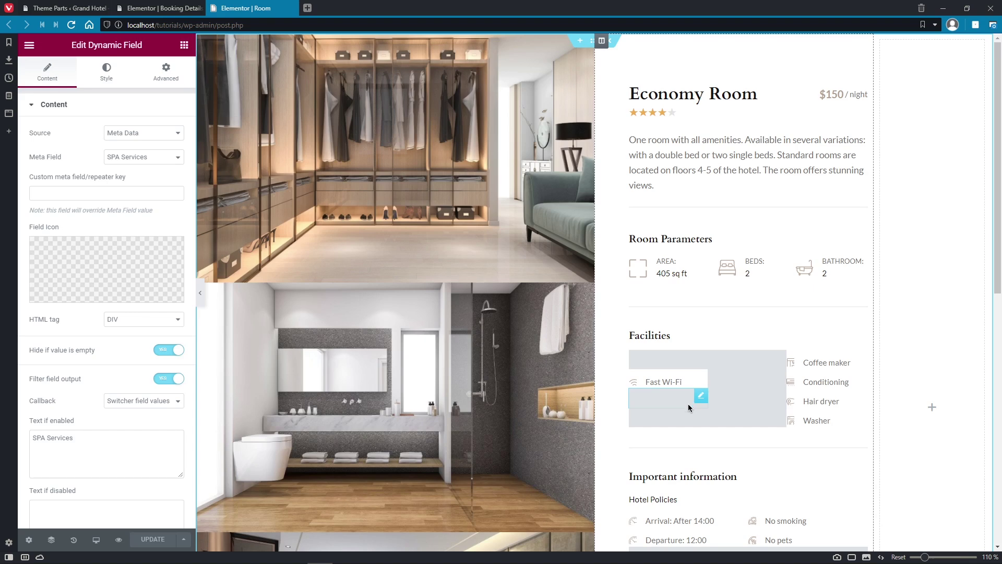
pyautogui.scroll(-5, 690, 417)
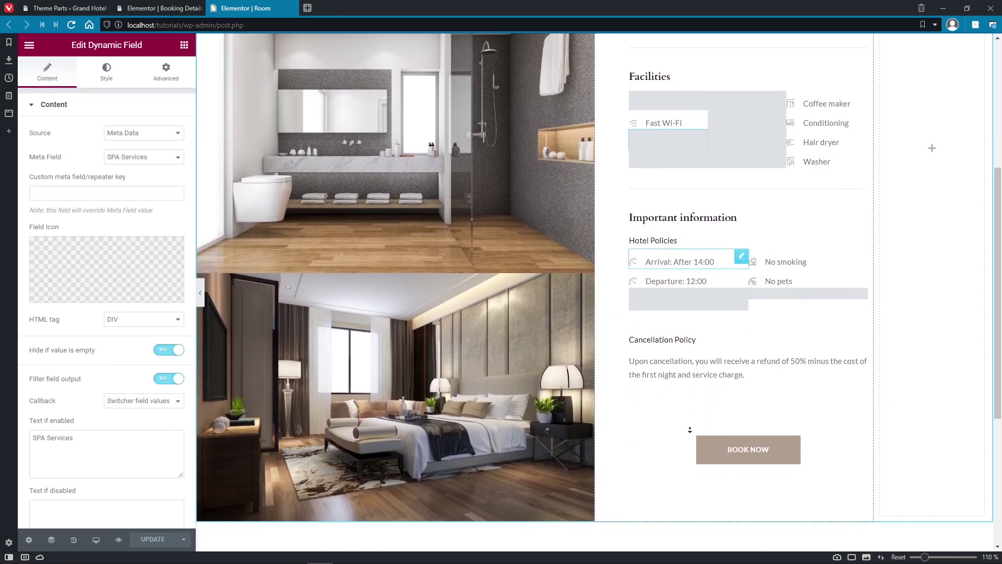
pyautogui.scroll(-3, 690, 430)
# Step: Select the BOOK NOW button and browse its plane, icon and label Style sections
pyautogui.click(785, 291)
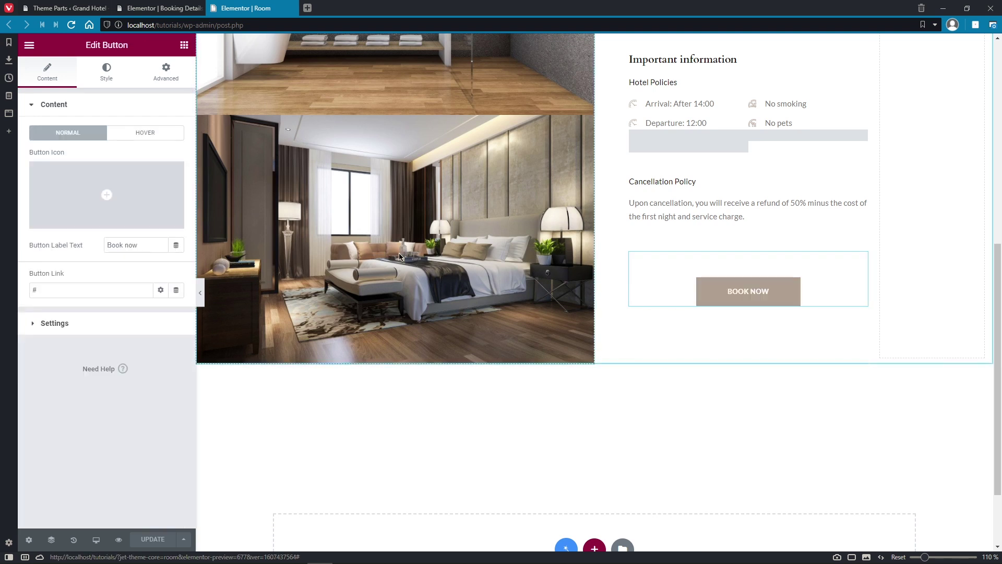
pyautogui.click(105, 86)
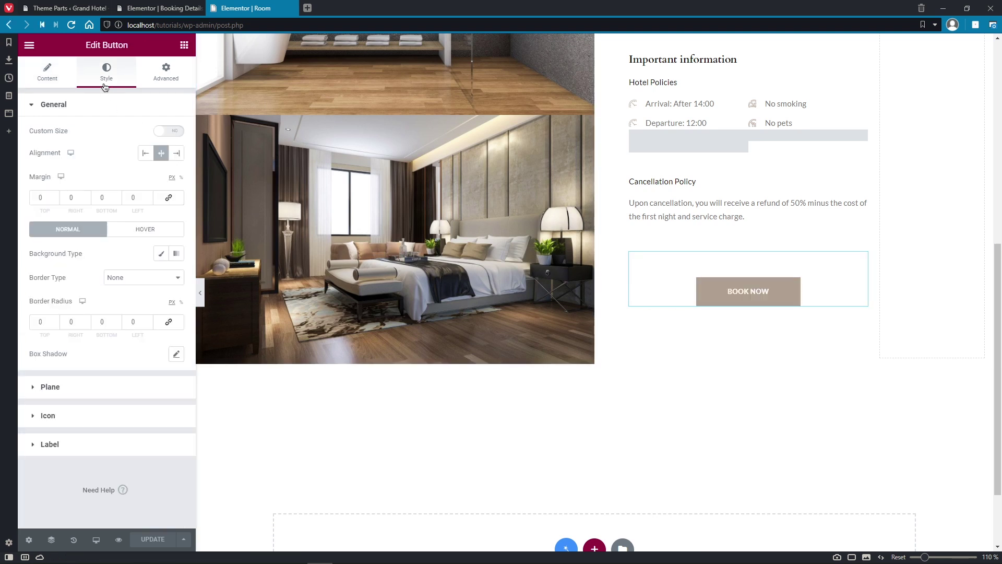
pyautogui.click(105, 104)
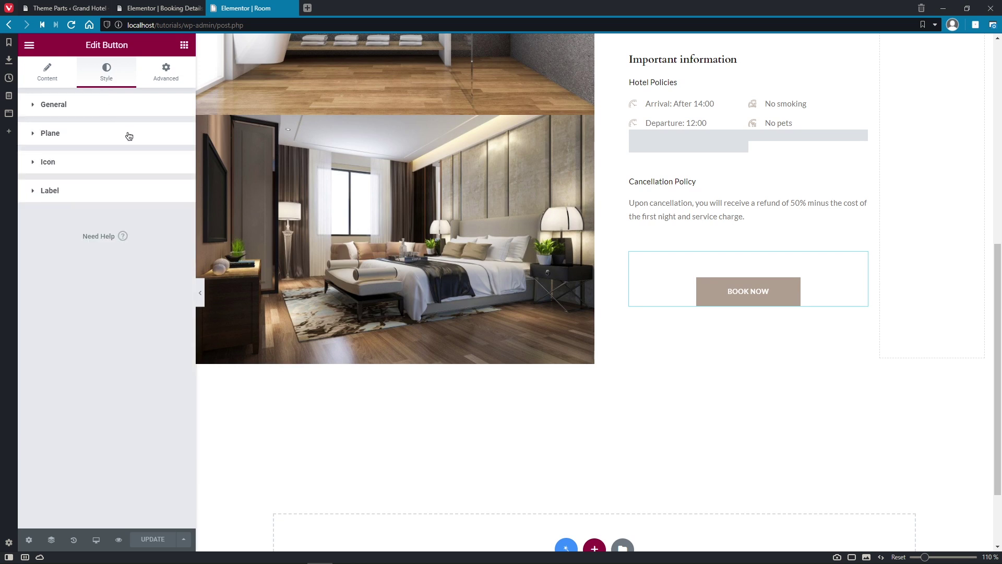
pyautogui.click(129, 135)
pyautogui.click(129, 134)
pyautogui.click(129, 162)
pyautogui.click(129, 162)
pyautogui.click(127, 194)
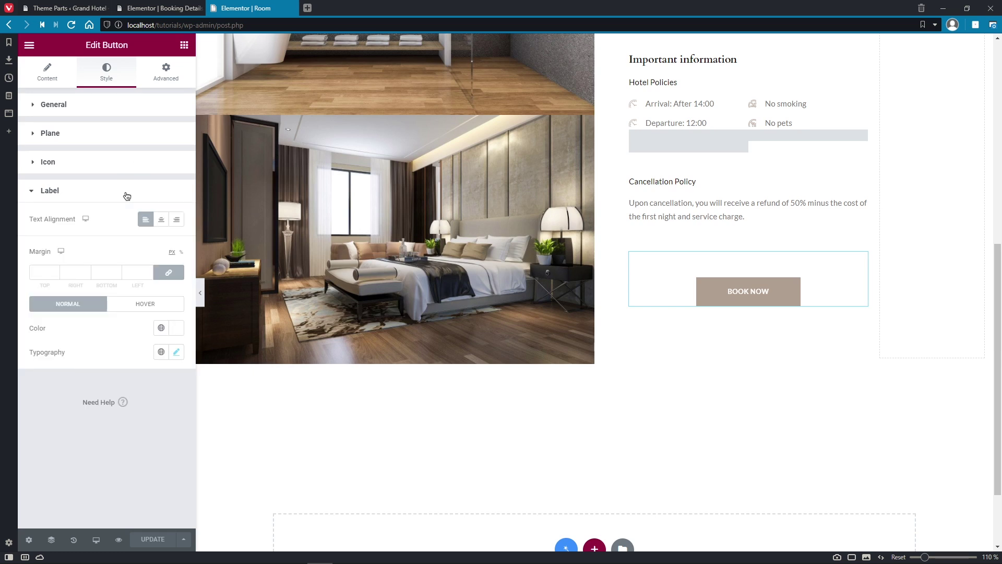
pyautogui.click(126, 194)
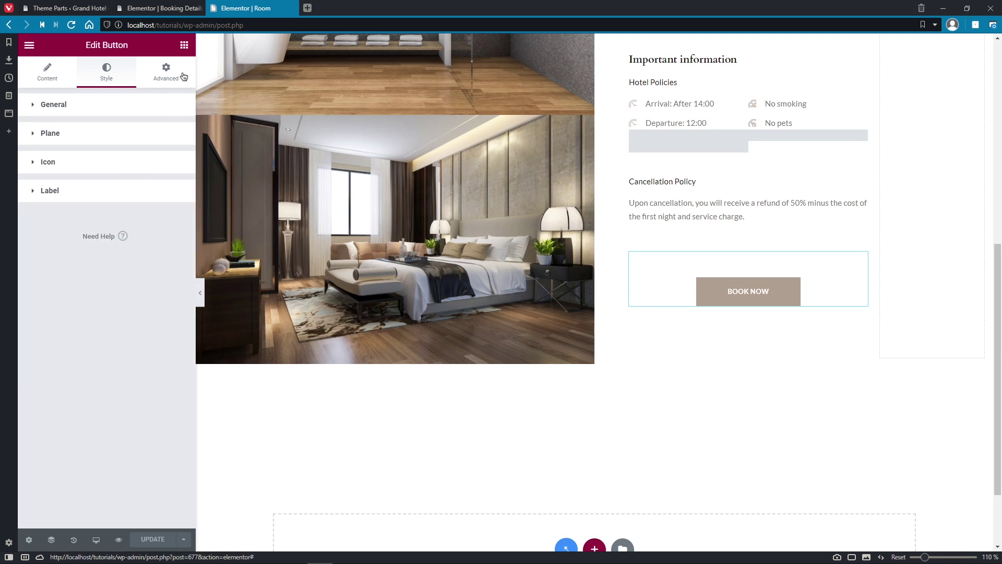
# Step: Check the button's Advanced JetPopup attachment, keeping Click On Widget as the trigger type
pyautogui.click(182, 76)
pyautogui.click(32, 355)
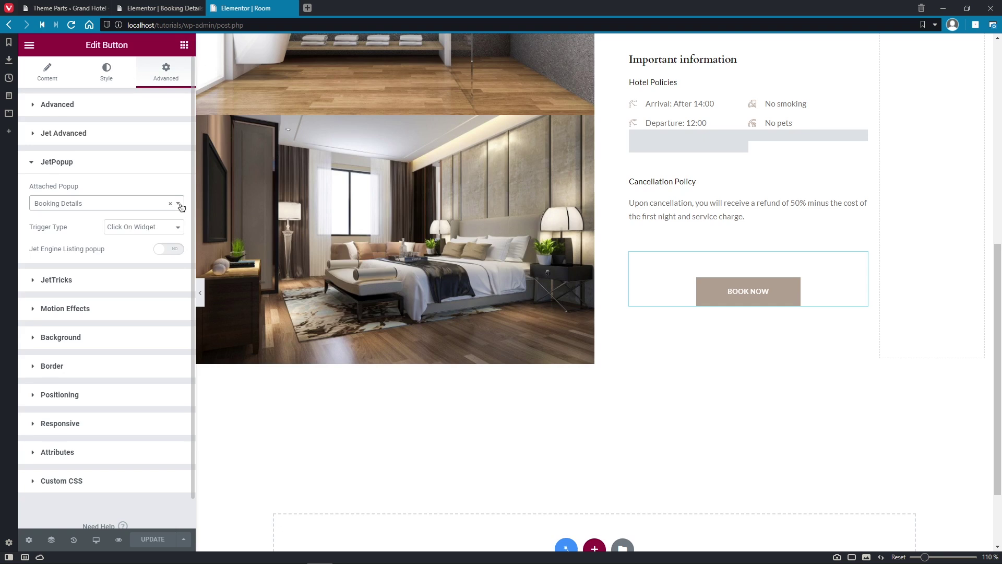
pyautogui.click(177, 227)
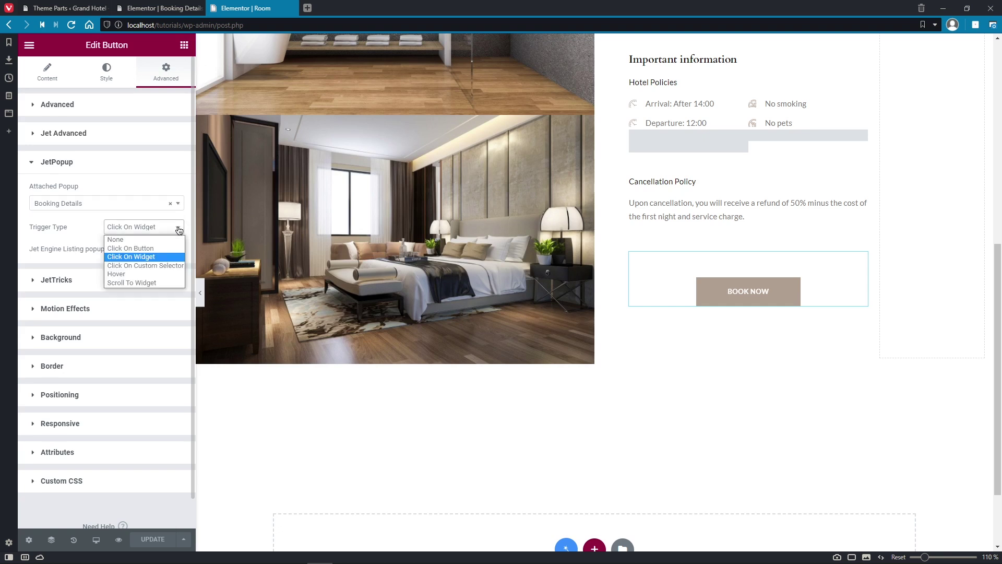
pyautogui.click(180, 258)
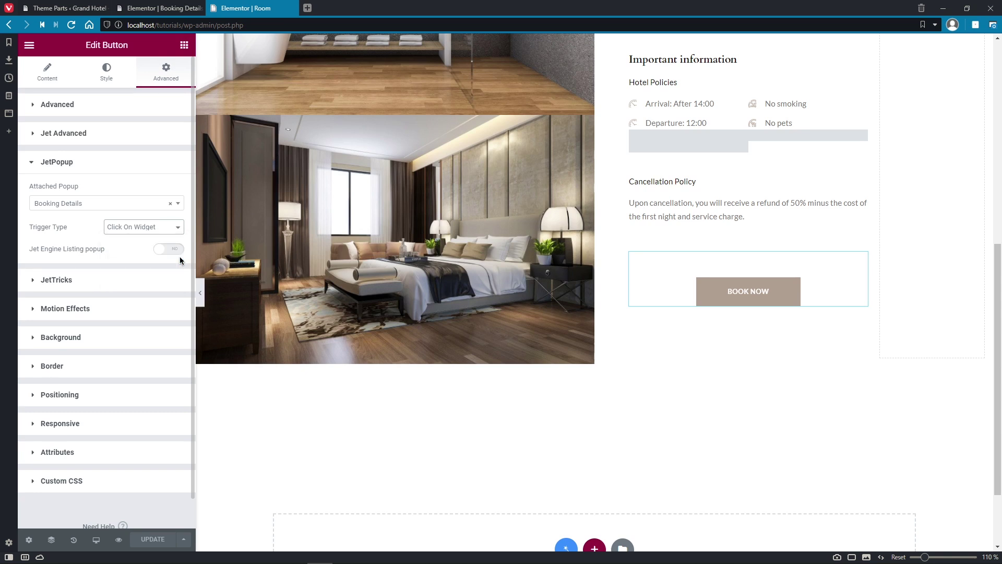
# Step: Close the Room and popup editors and open the Header template in Elementor in a new tab
pyautogui.click(293, 8)
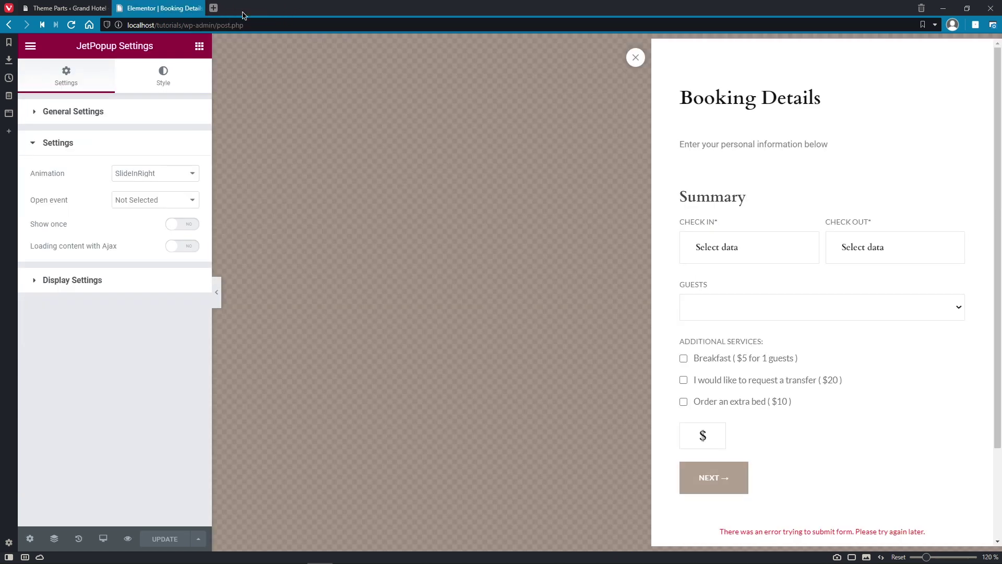
pyautogui.click(202, 8)
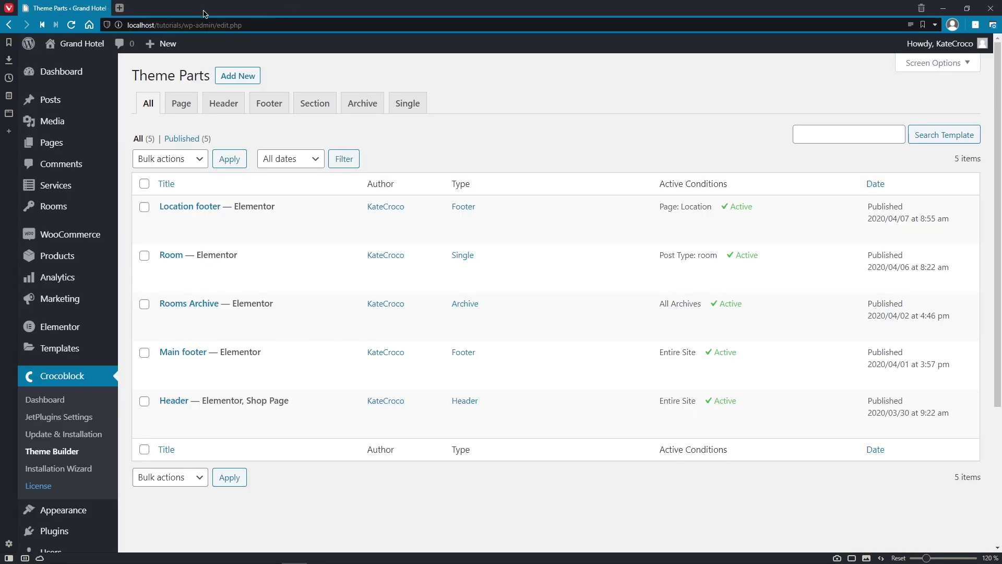
pyautogui.rightClick(346, 422)
pyautogui.click(387, 261)
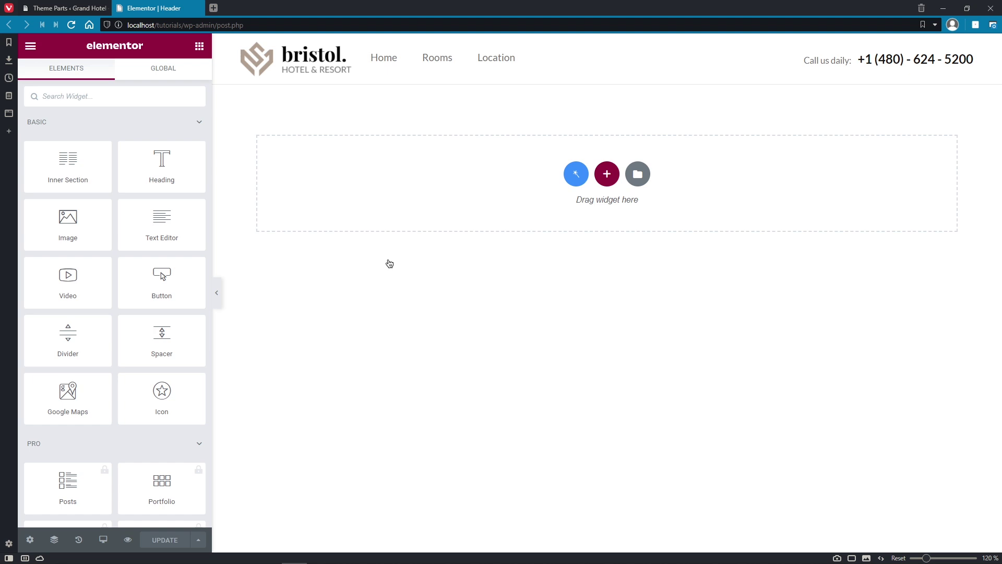
# Step: Inspect the header logo, menu, 'Call us daily' heading and phone, then open the logo's media picker
pyautogui.click(330, 71)
pyautogui.click(420, 70)
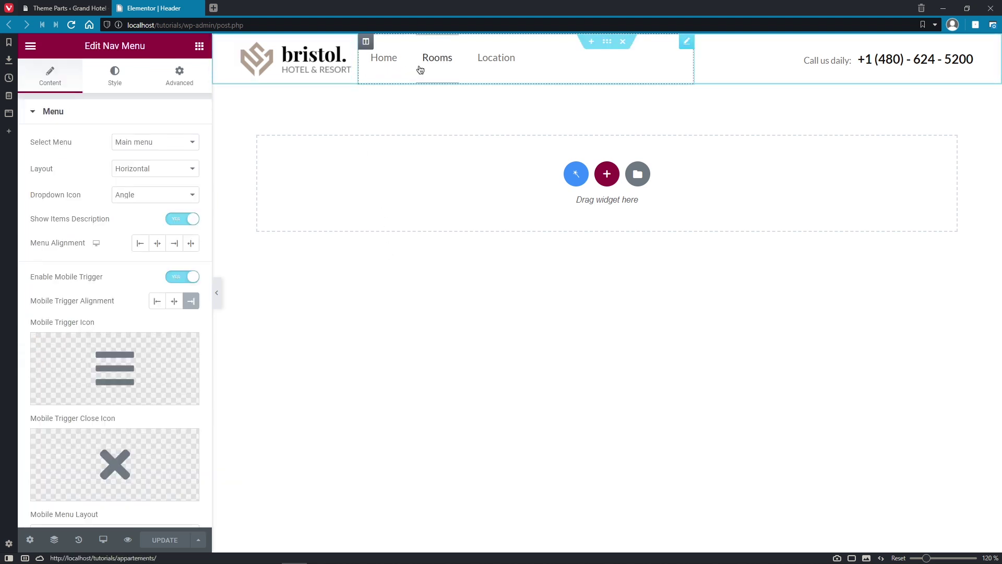
pyautogui.click(821, 60)
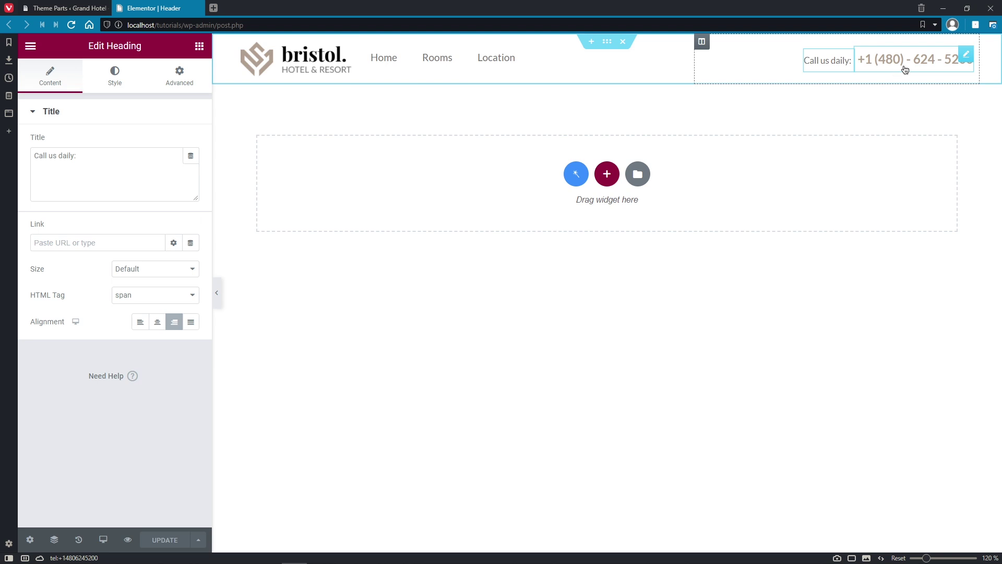
pyautogui.click(905, 70)
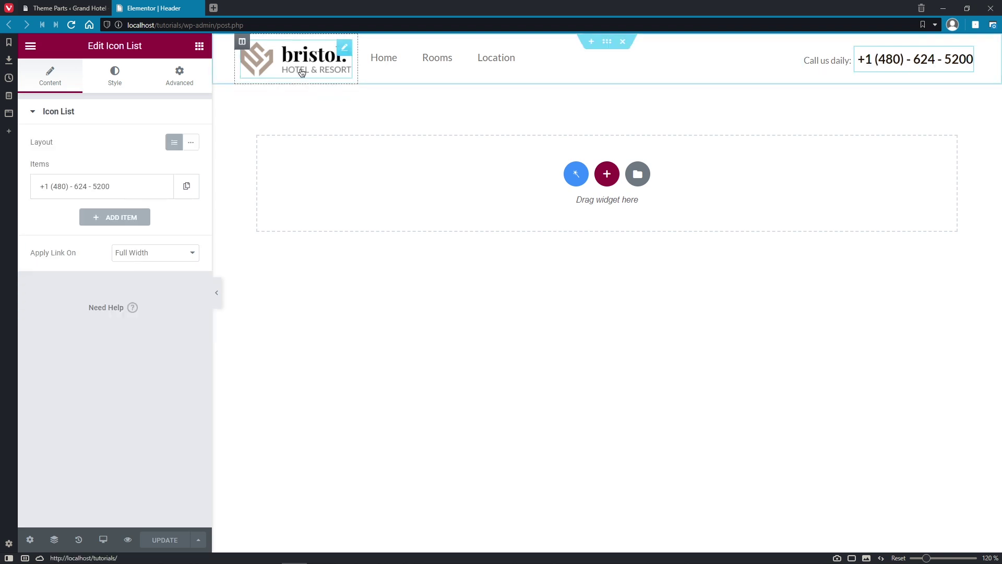
pyautogui.click(331, 72)
pyautogui.click(146, 205)
# Step: Upload balance.png and insert it as the header's site logo
pyautogui.click(70, 95)
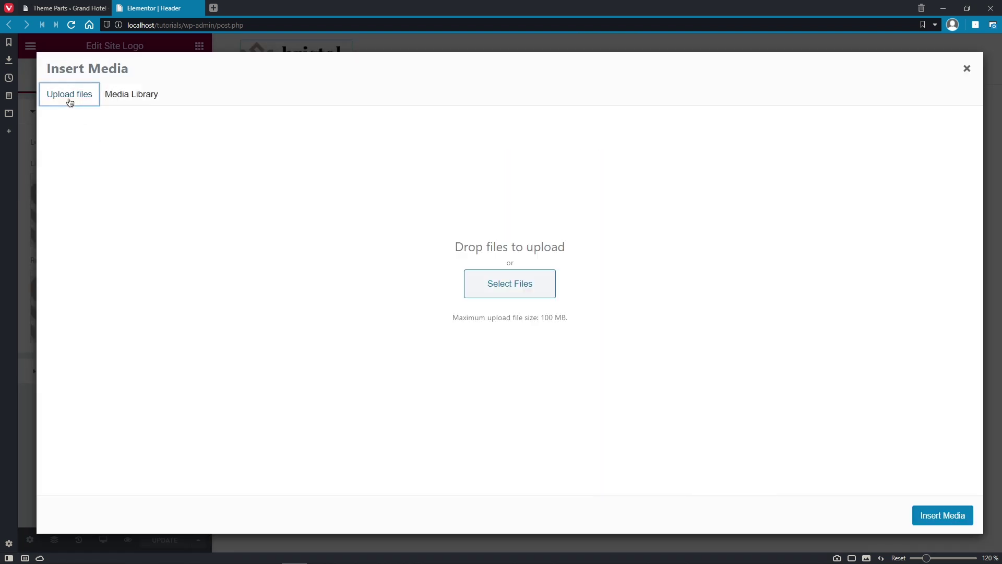
pyautogui.click(483, 283)
pyautogui.click(136, 103)
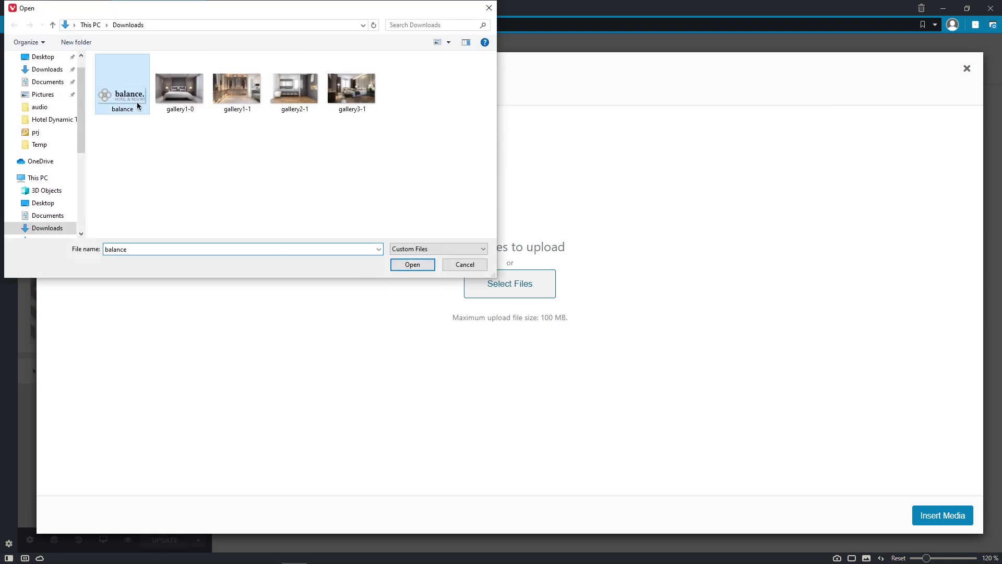
pyautogui.click(402, 268)
pyautogui.click(923, 519)
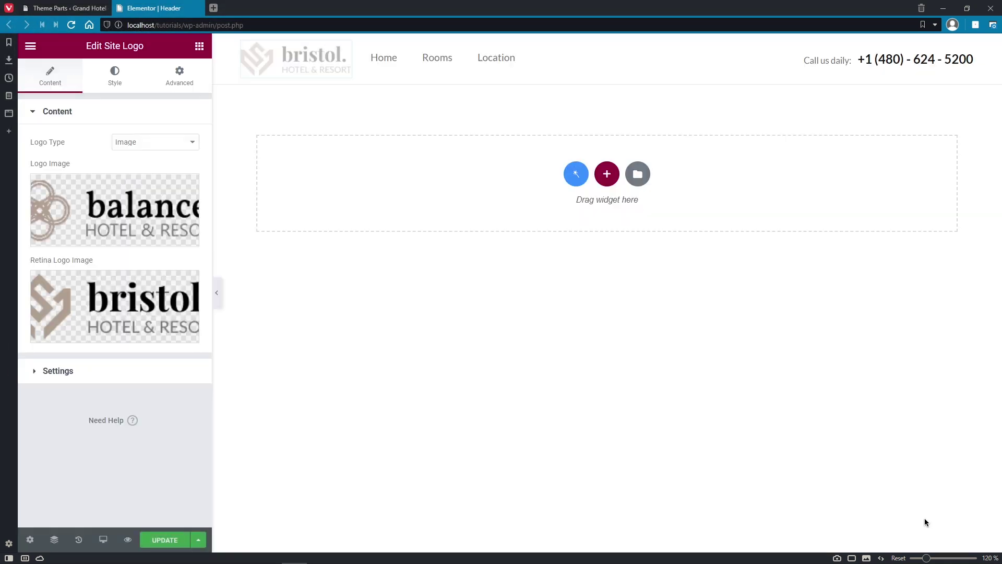
# Step: Set the balance image from the Media Library as the retina logo
pyautogui.click(151, 308)
pyautogui.click(111, 212)
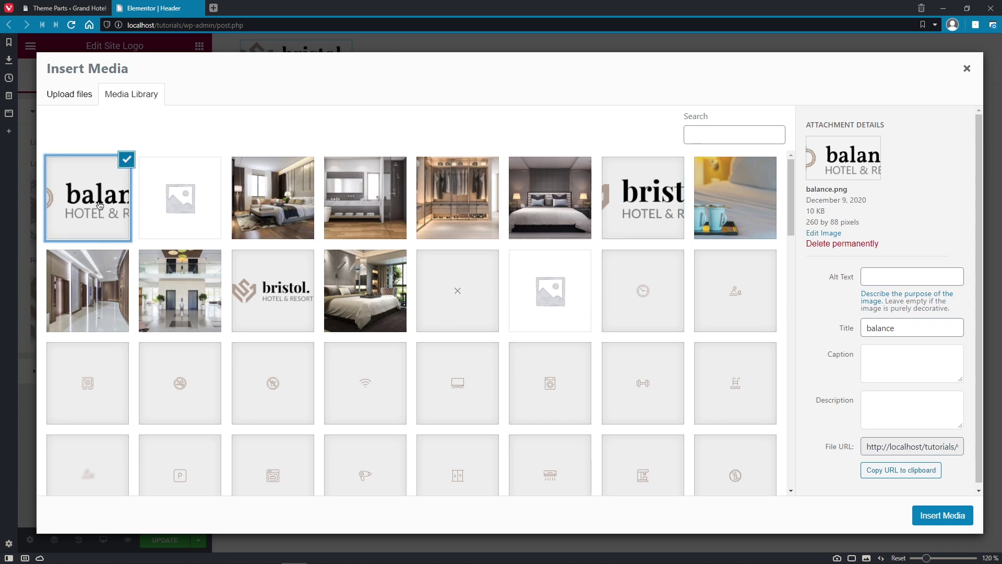
pyautogui.click(939, 514)
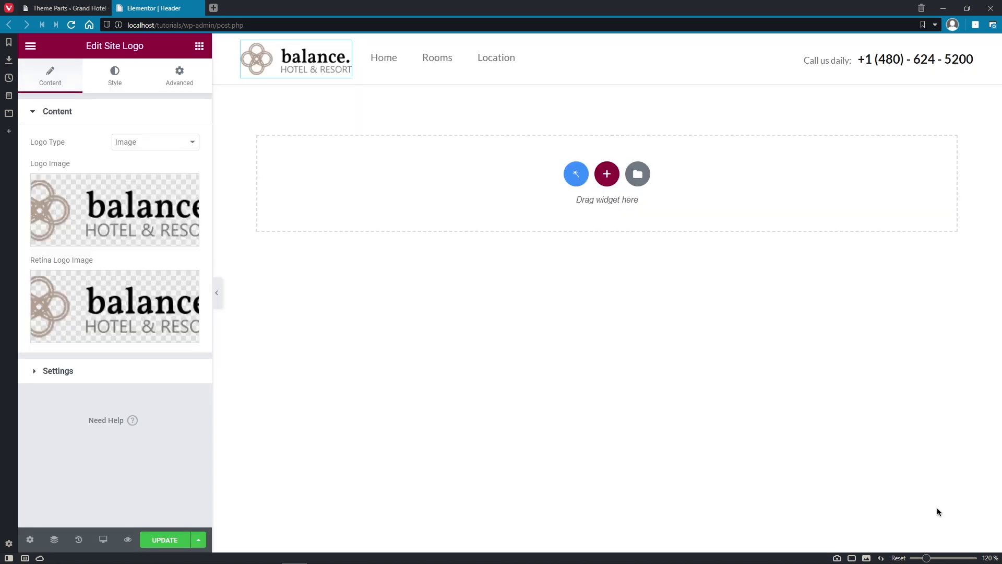
pyautogui.click(523, 70)
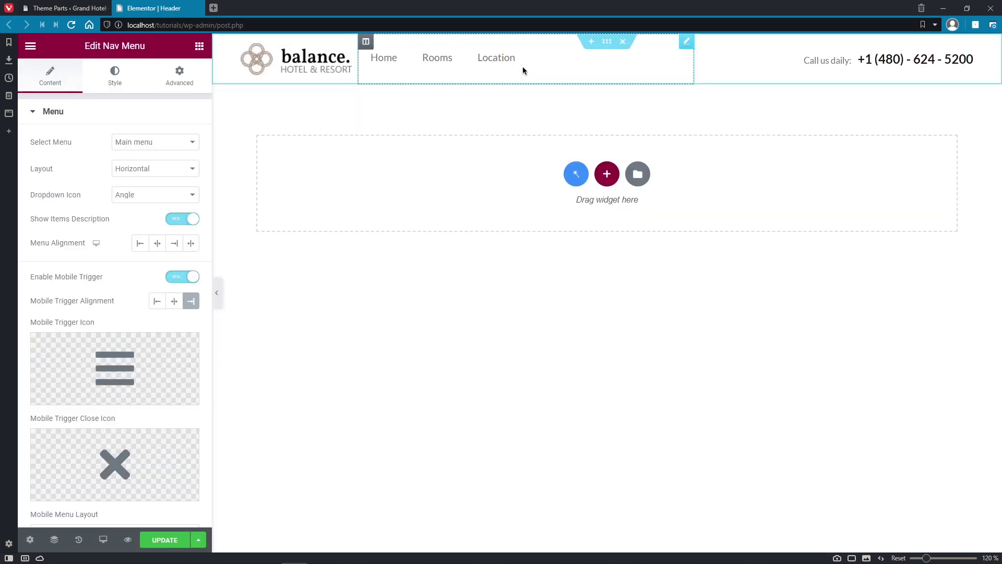
pyautogui.click(193, 146)
pyautogui.click(192, 149)
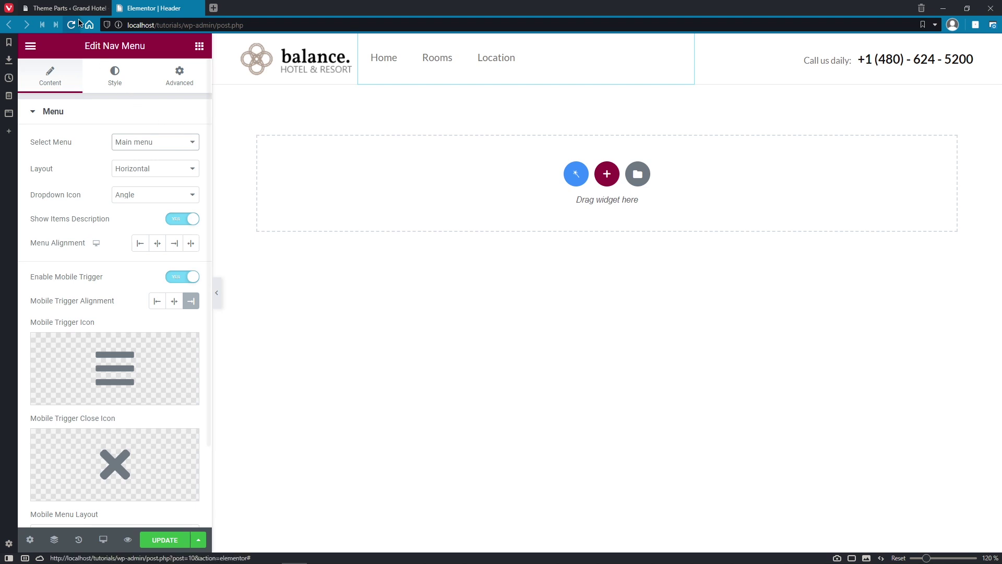
pyautogui.click(68, 8)
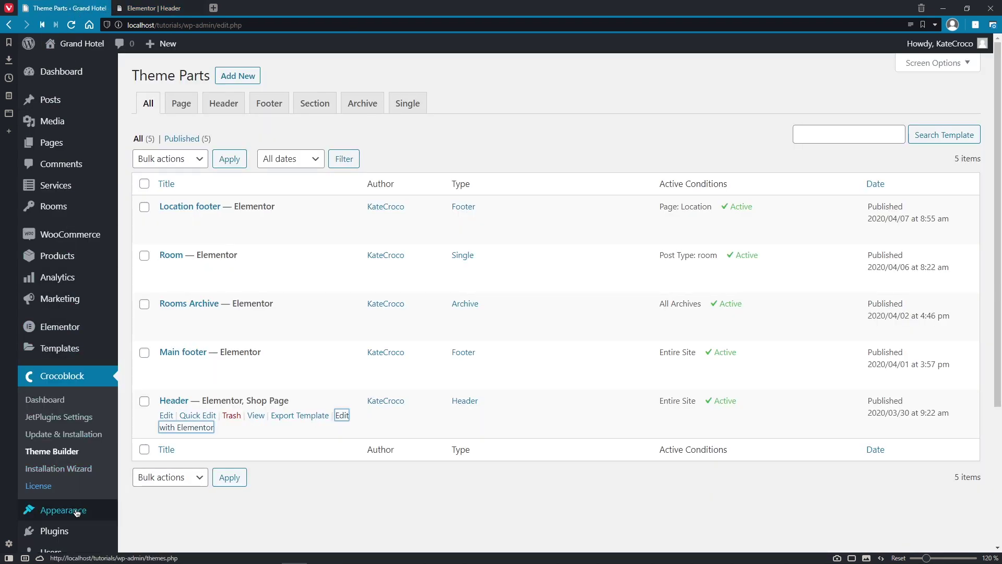
pyautogui.moveTo(75, 512)
pyautogui.rightClick(148, 484)
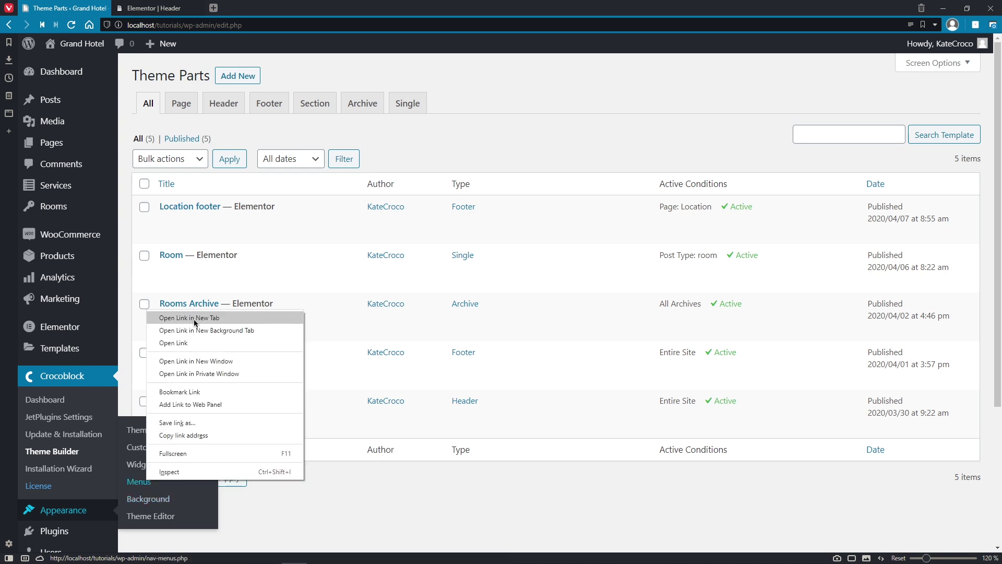
pyautogui.click(193, 317)
pyautogui.click(575, 282)
pyautogui.click(575, 282)
pyautogui.click(575, 314)
pyautogui.click(575, 314)
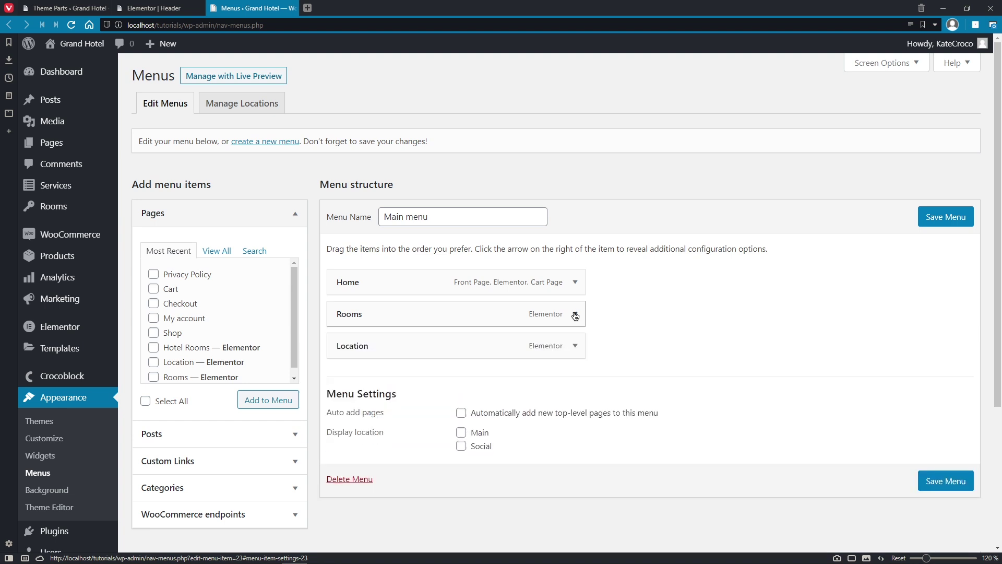
pyautogui.click(574, 346)
pyautogui.click(574, 346)
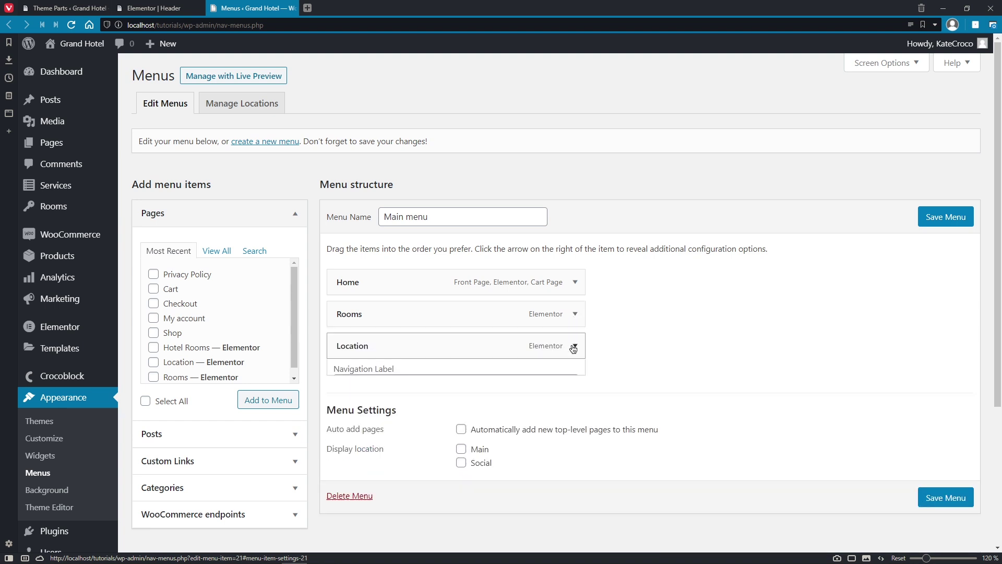
# Step: Replace the header phone item's text and tel: link with the new hotel number, then save and close the header editor
pyautogui.click(293, 8)
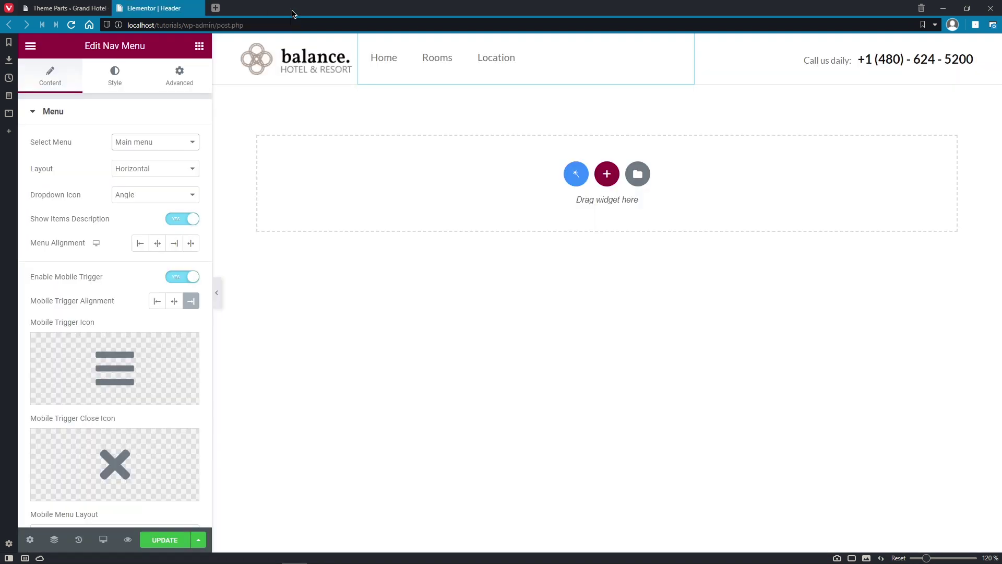
pyautogui.click(877, 63)
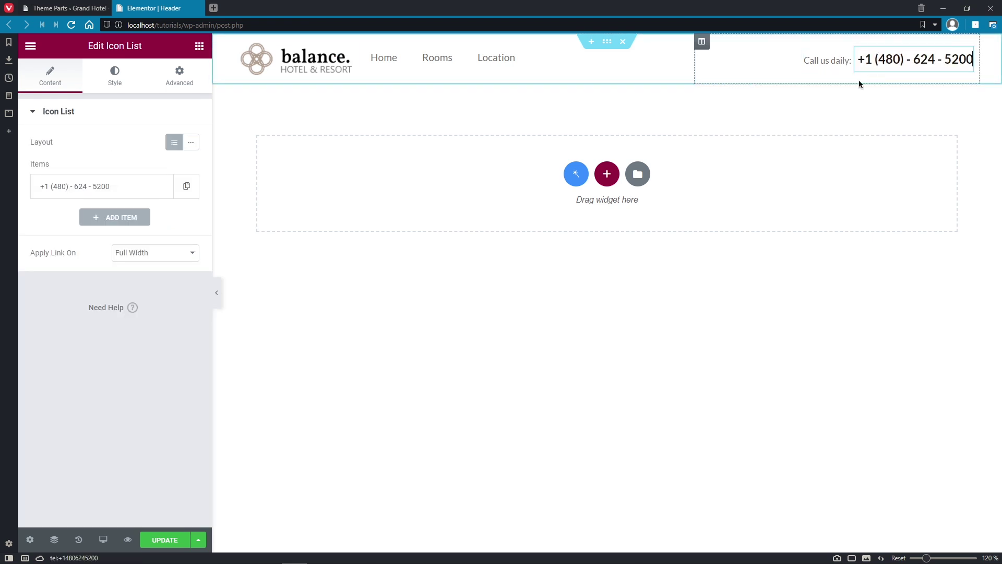
pyautogui.click(131, 190)
pyautogui.moveTo(54, 231); pyautogui.dragTo(112, 230)
pyautogui.moveTo(60, 354); pyautogui.dragTo(106, 355)
pyautogui.click(166, 540)
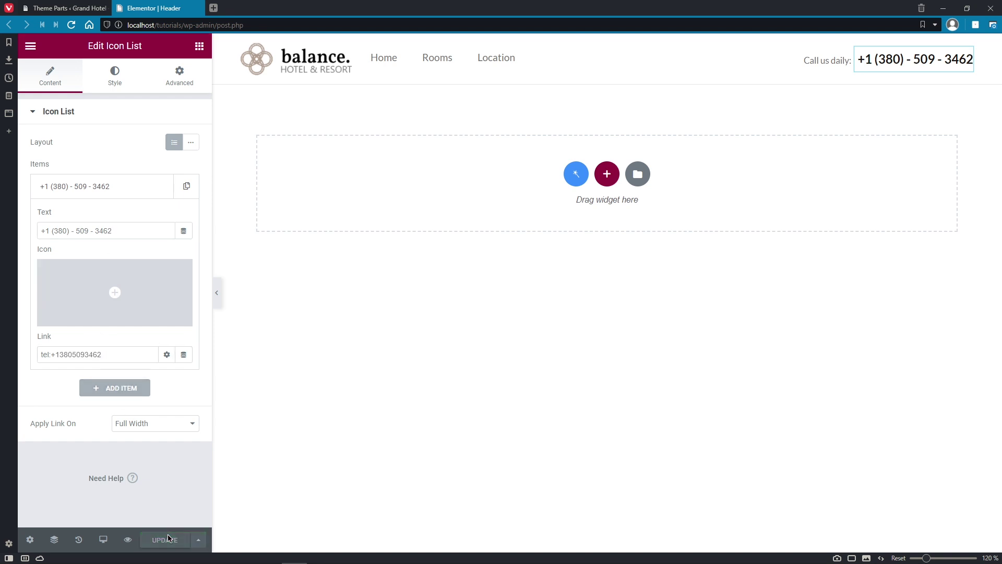
pyautogui.click(199, 8)
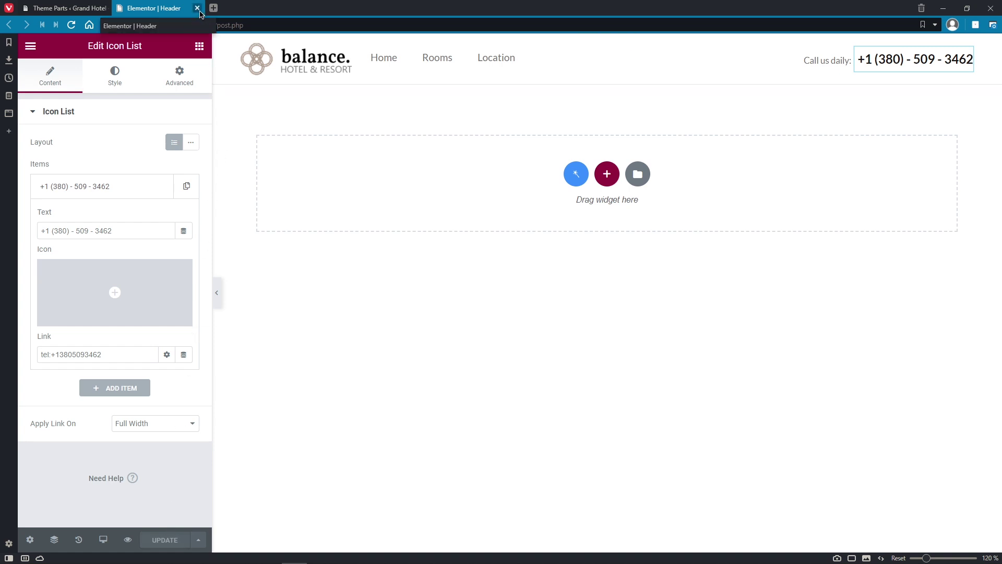
# Step: Open the Main footer in Elementor in a new tab and change its address heading to London Eye, London, United Kingdom
pyautogui.rightClick(342, 367)
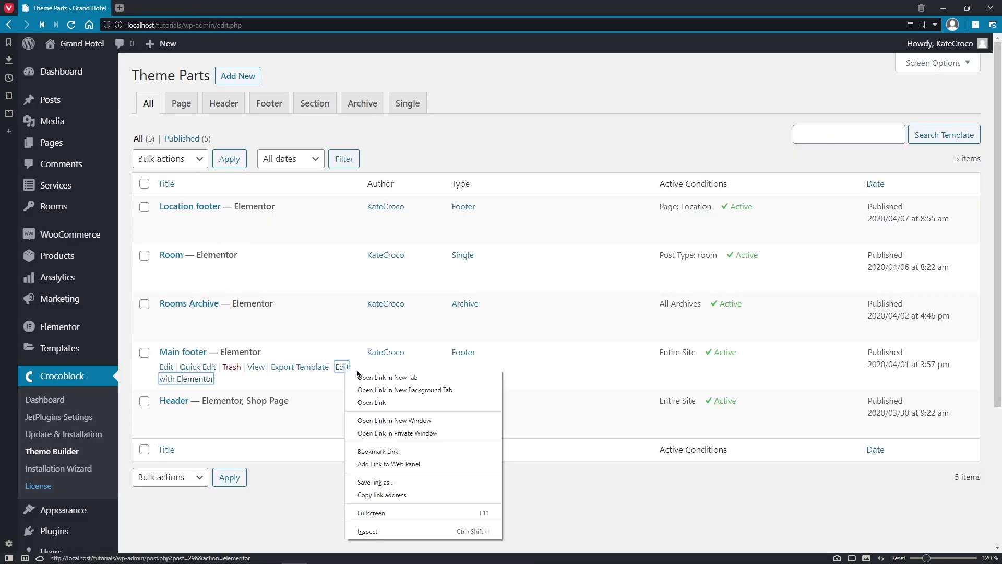
pyautogui.click(357, 377)
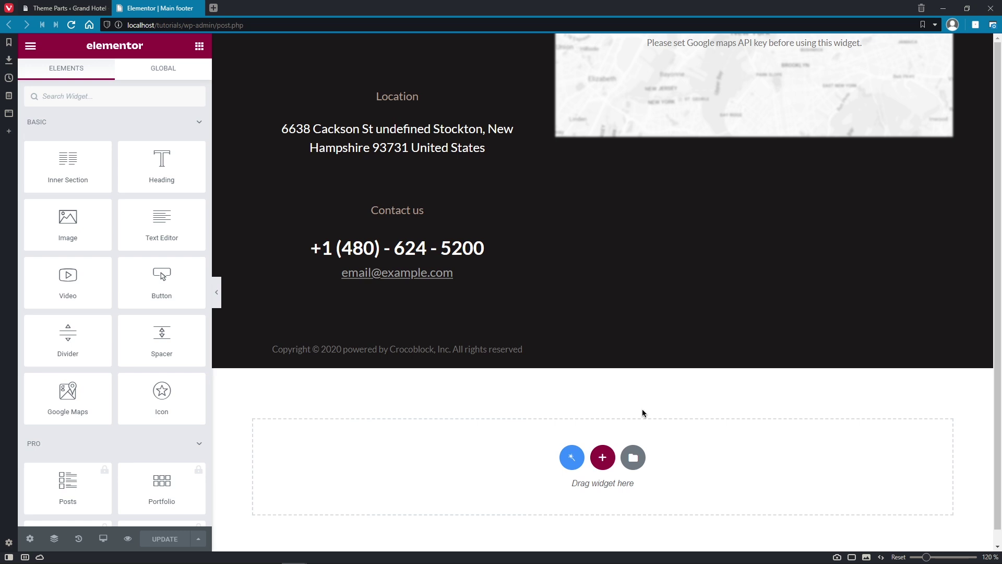
pyautogui.click(422, 150)
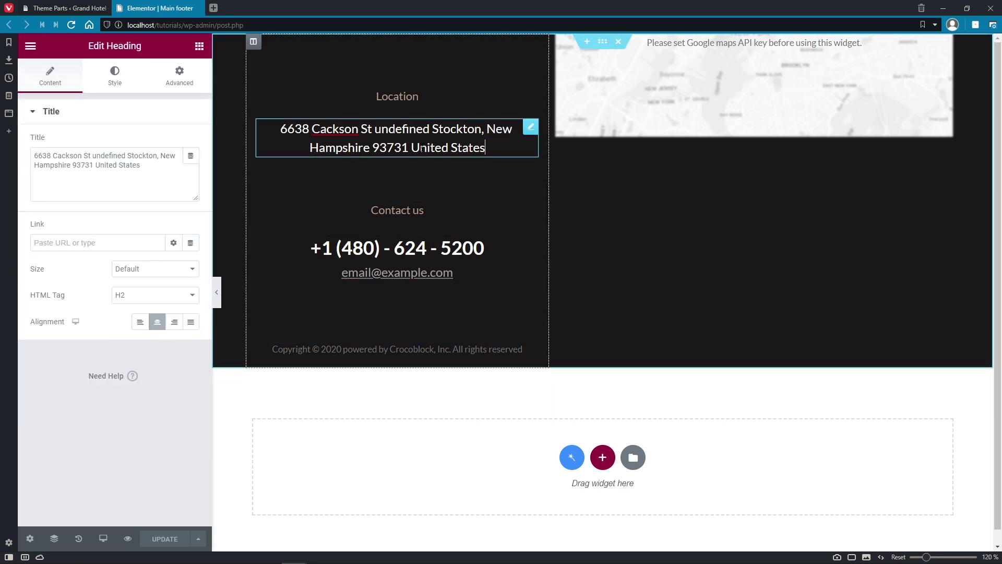
pyautogui.hotkey('ctrl', 'a')
pyautogui.write('London Eye, London, United Kingdom')
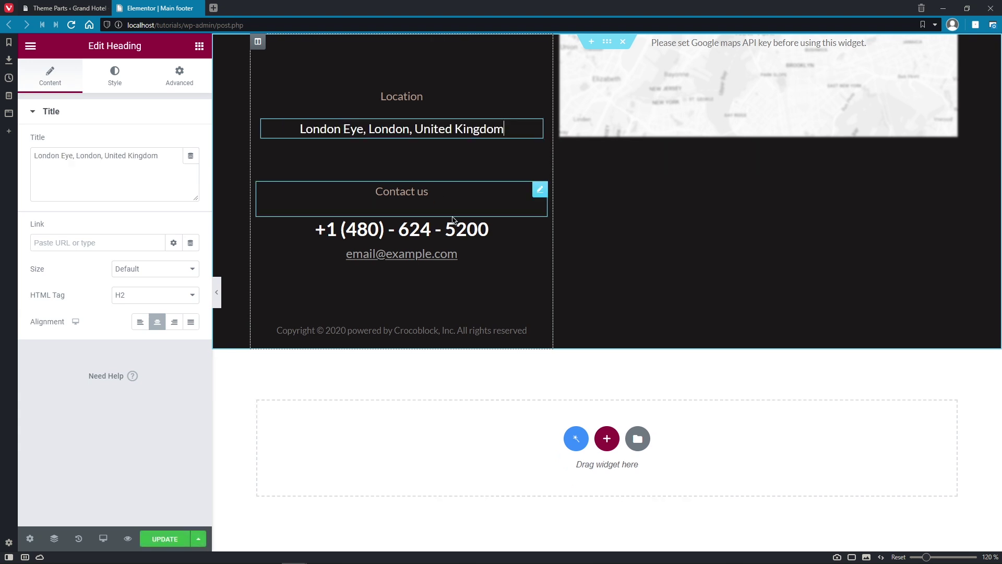
# Step: Replace the footer phone item's text and call link with the new hotel number
pyautogui.click(475, 234)
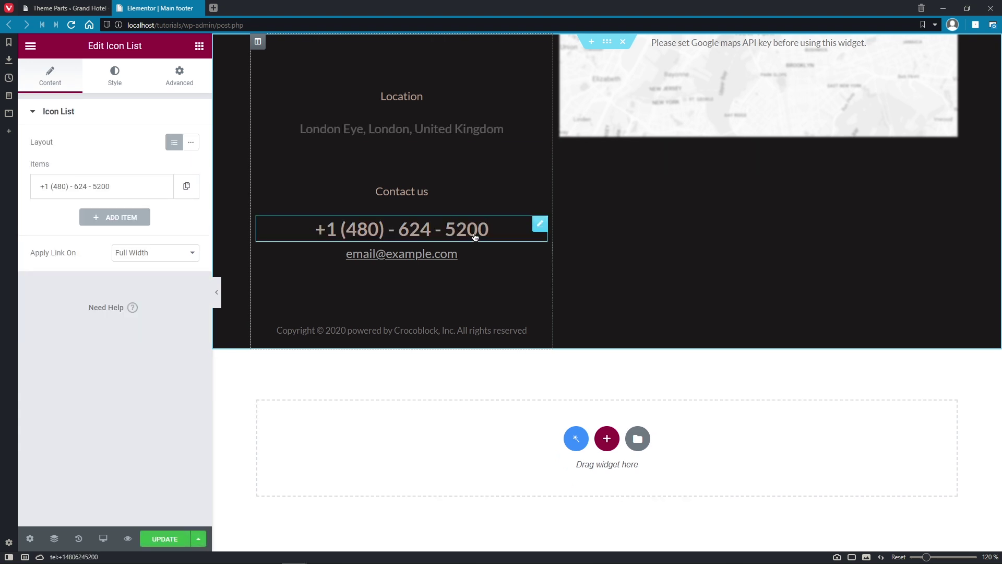
pyautogui.click(111, 186)
pyautogui.click(127, 230)
pyautogui.hotkey('ctrl', 'a')
pyautogui.moveTo(111, 354); pyautogui.dragTo(53, 353)
pyautogui.hotkey('ctrl', 'v')
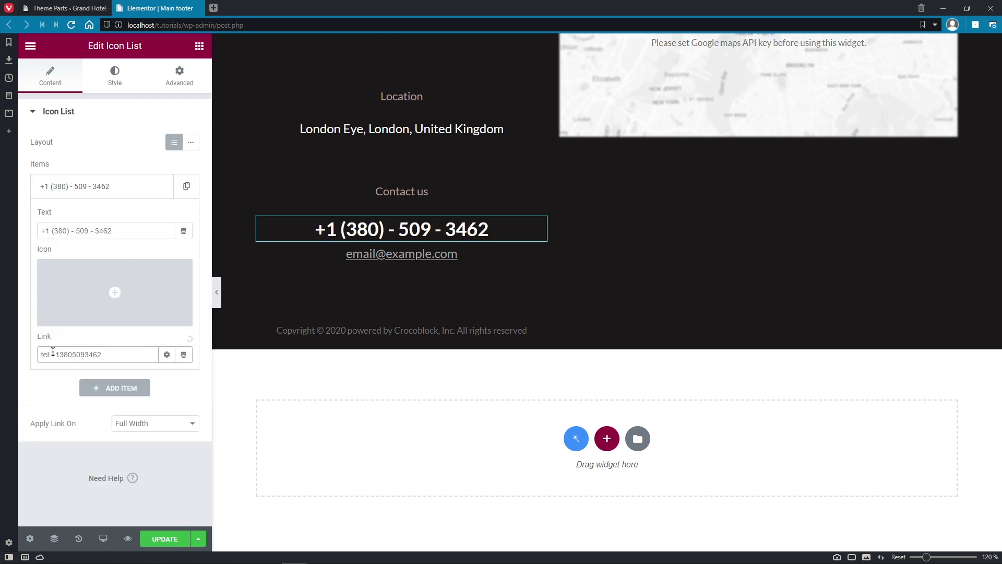
# Step: Replace the footer e-mail item's text and mailto link with the new contact e-mail
pyautogui.click(471, 255)
pyautogui.click(112, 186)
pyautogui.click(112, 230)
pyautogui.hotkey('ctrl', 'a')
pyautogui.hotkey('ctrl', 'v')
pyautogui.click(134, 355)
pyautogui.moveTo(136, 355); pyautogui.dragTo(65, 355)
pyautogui.hotkey('ctrl', 'v')
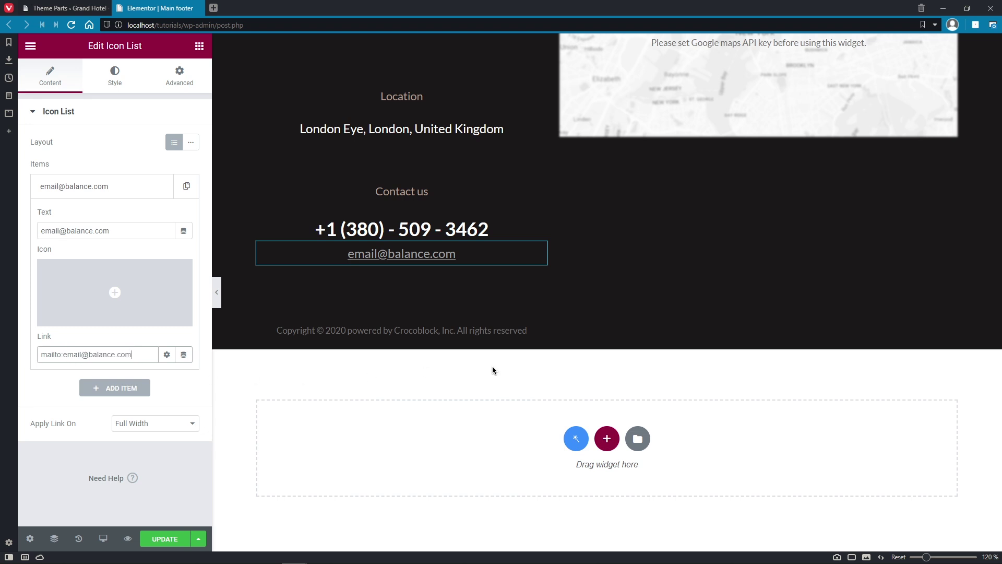
pyautogui.click(858, 119)
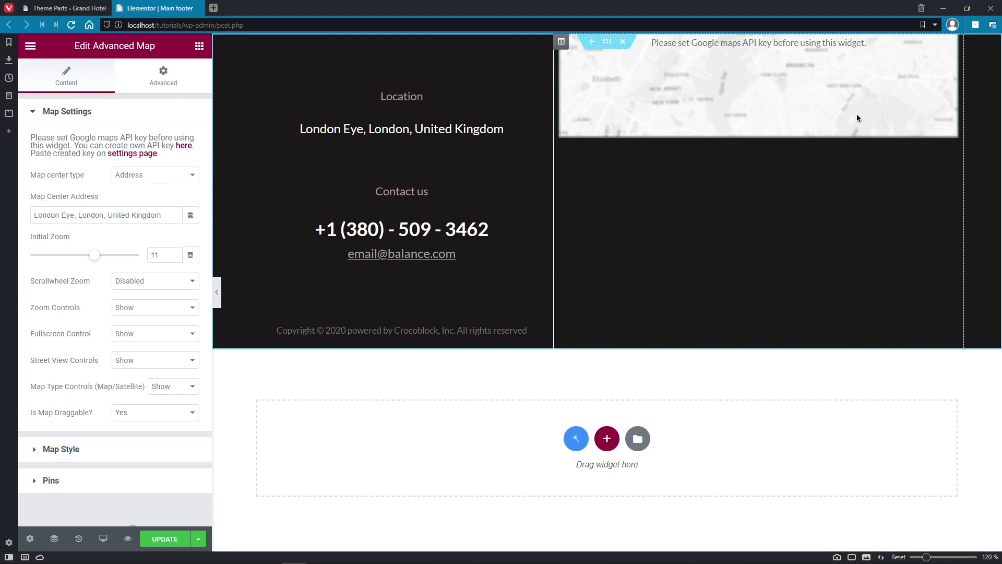
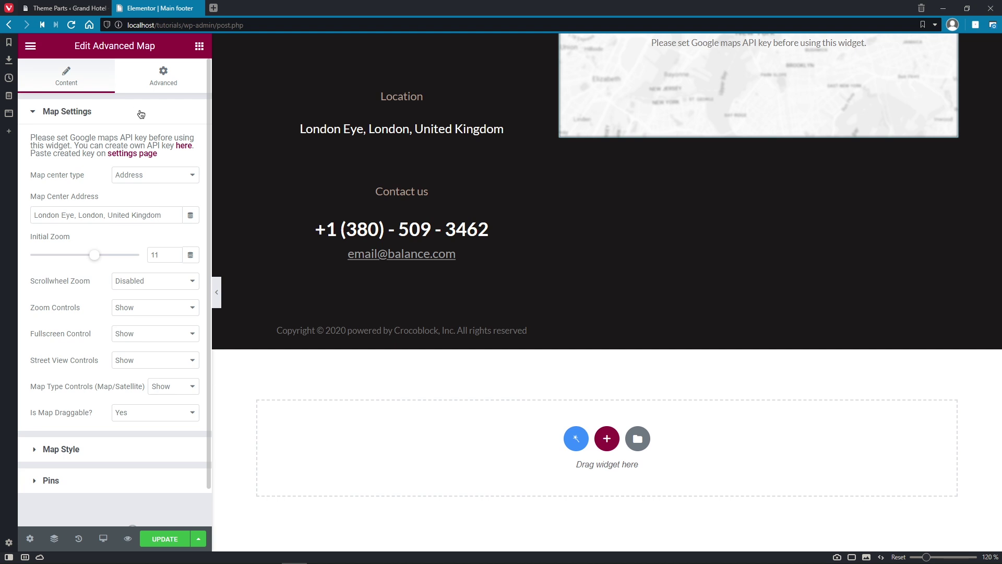
# Step: Return to the Theme Parts tab and go to Crocoblock > JetPlugins Settings
pyautogui.click(83, 11)
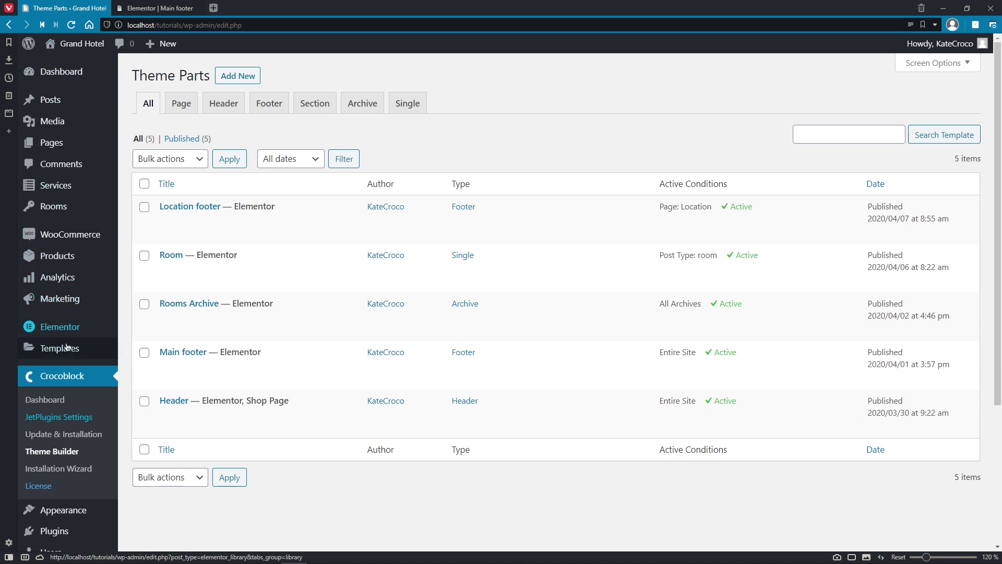
pyautogui.click(73, 421)
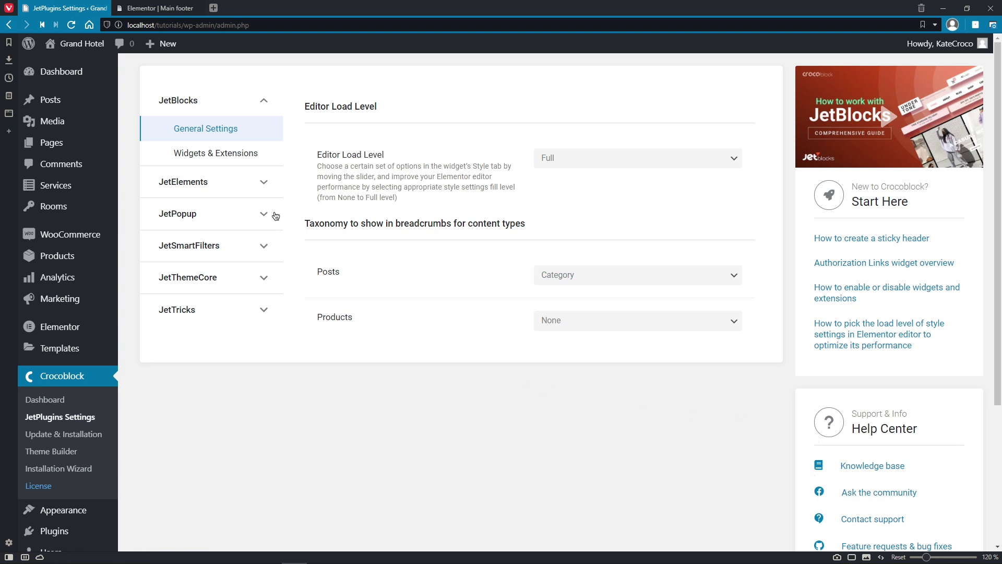
# Step: Open JetElements Integrations and view the guide for getting a Google Maps API key
pyautogui.click(266, 186)
pyautogui.click(214, 236)
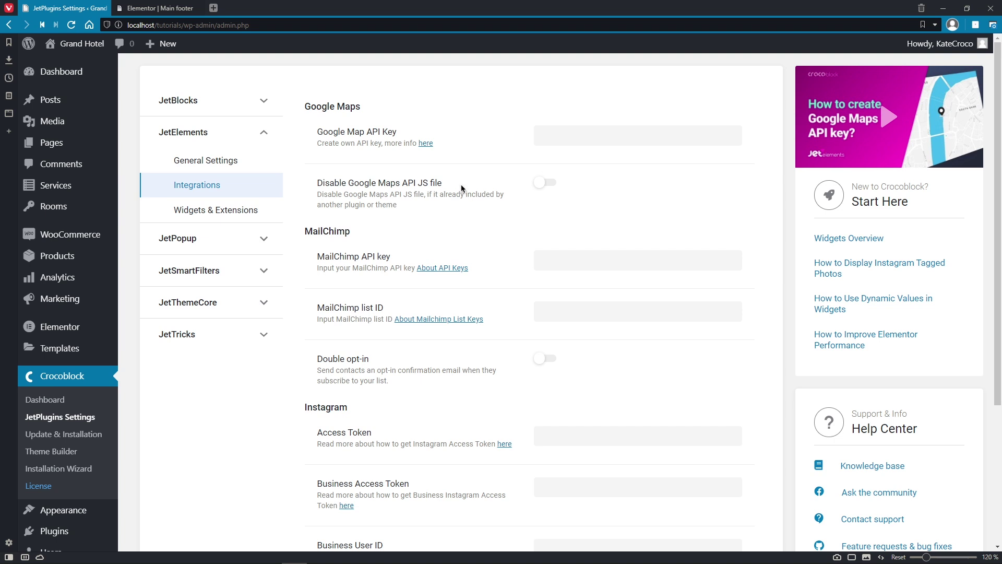
pyautogui.click(426, 144)
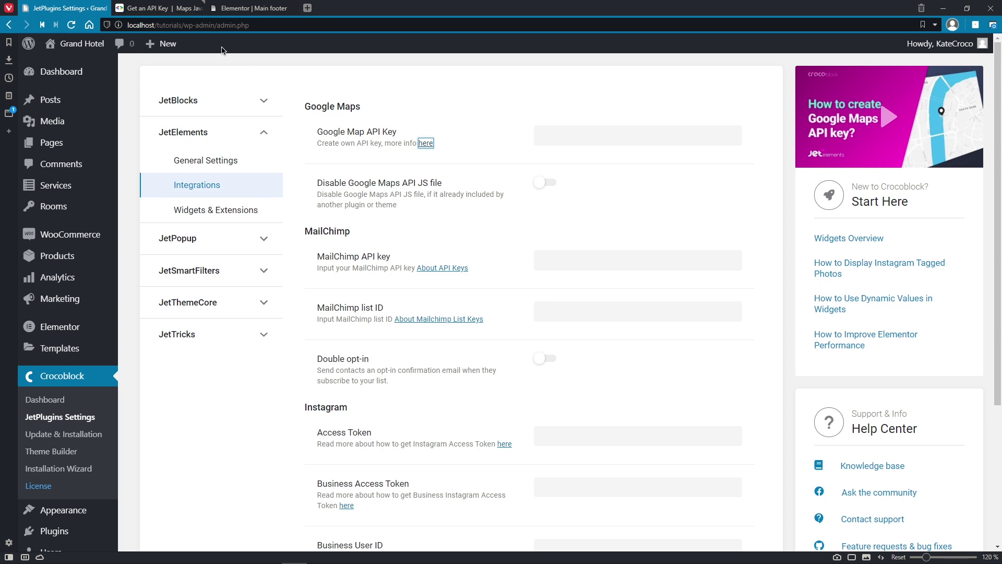
pyautogui.click(173, 9)
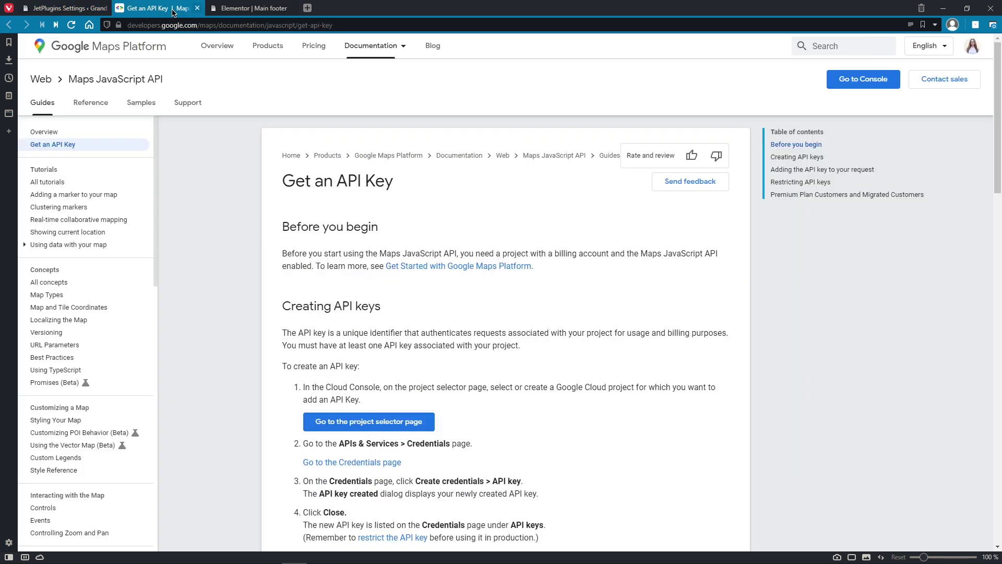
pyautogui.click(197, 8)
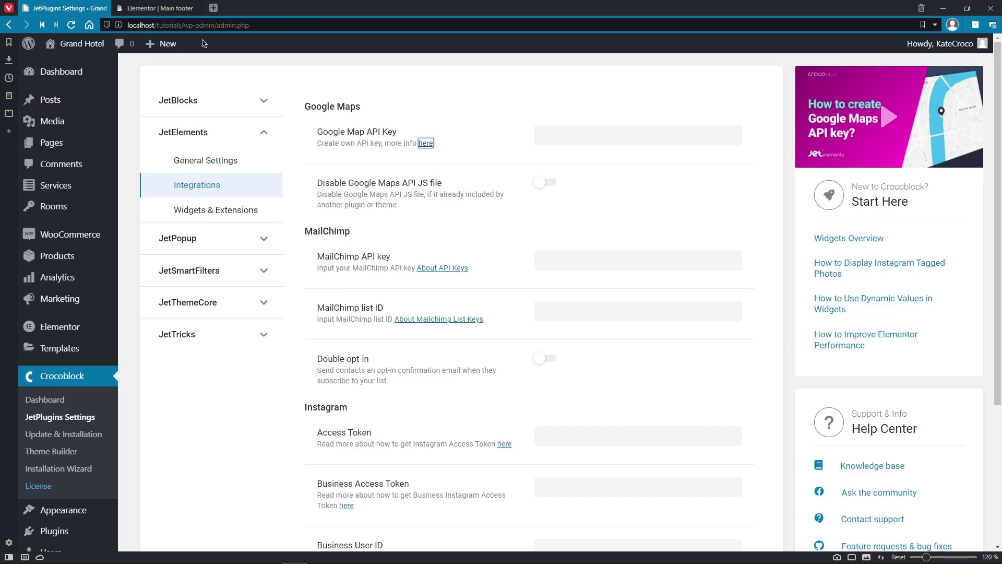
# Step: Paste the Google Maps API key into the Google Map API Key field
pyautogui.click(549, 137)
pyautogui.hotkey('ctrl', 'v')
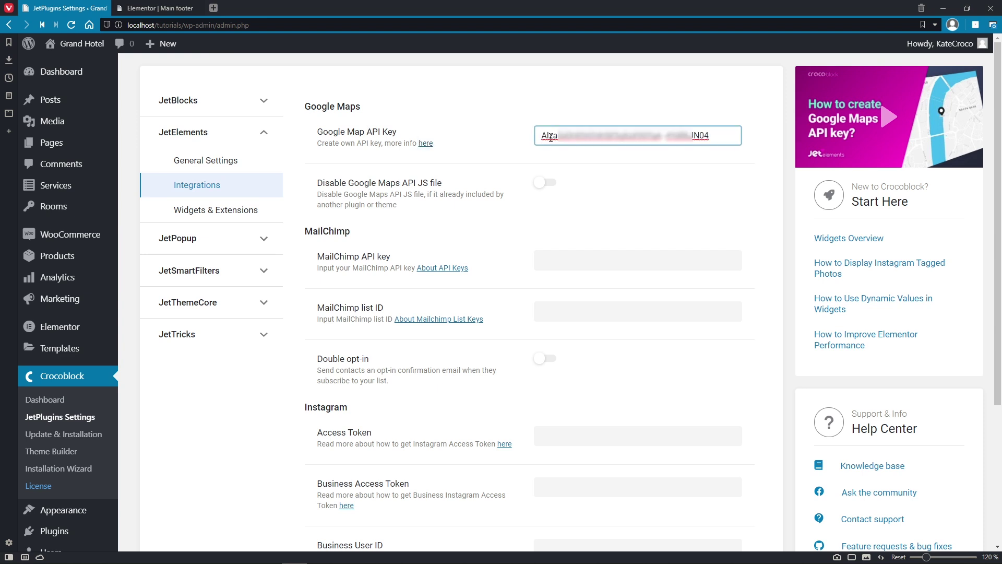
pyautogui.click(459, 124)
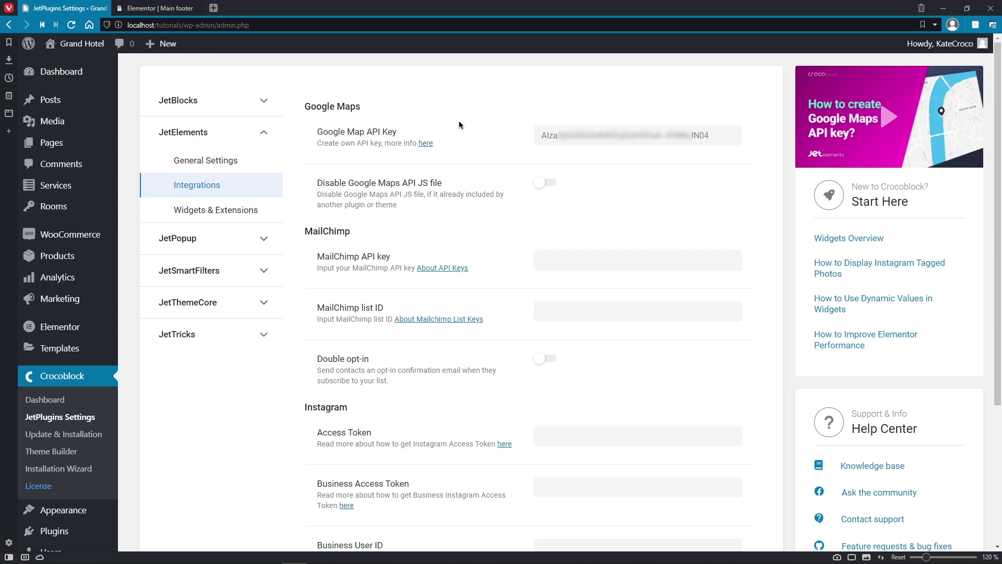
pyautogui.click(177, 8)
# Step: Update the Main footer, zoom its London Eye map in three levels, and close the editor
pyautogui.click(151, 540)
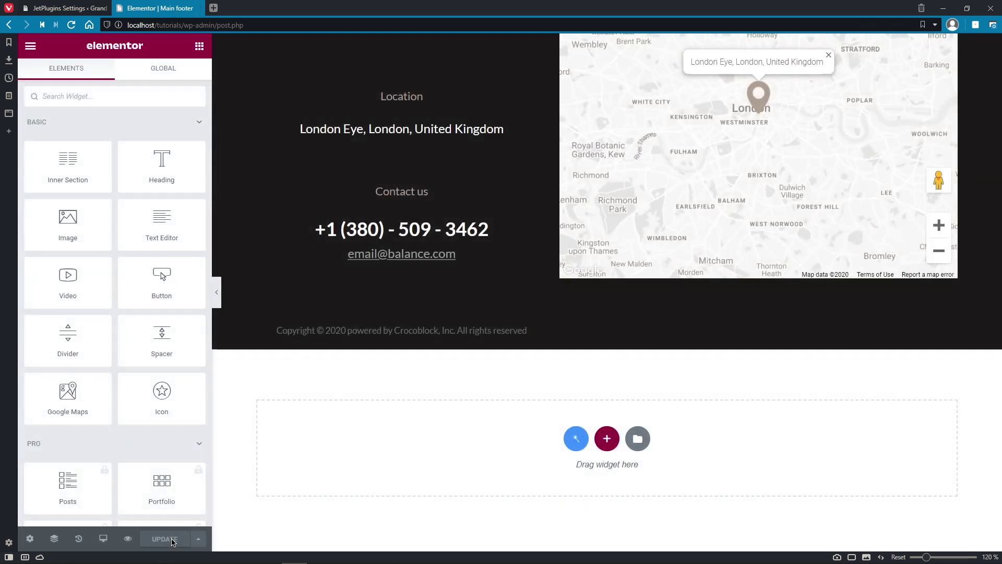
pyautogui.click(940, 225)
pyautogui.click(940, 225)
pyautogui.click(939, 225)
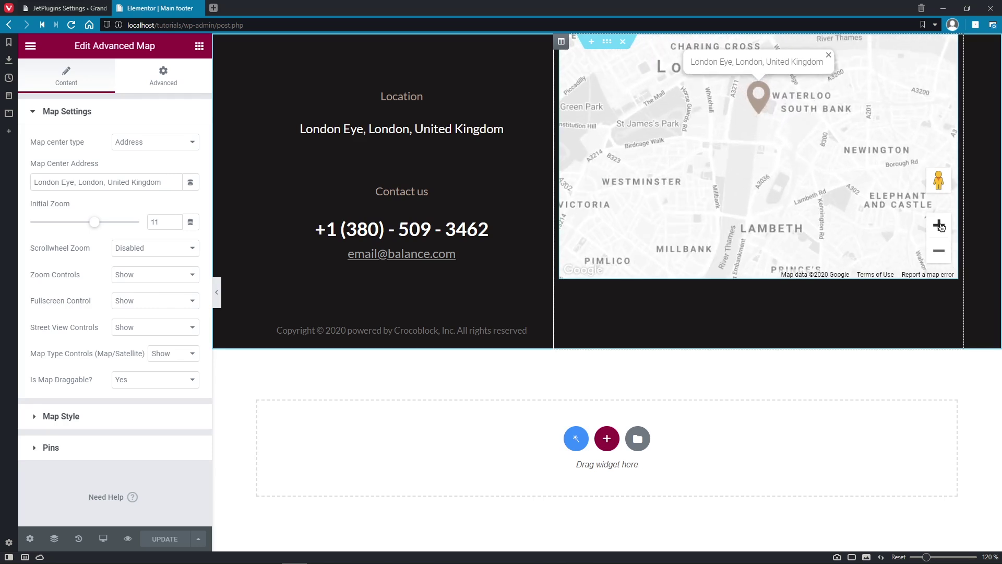
pyautogui.click(198, 9)
pyautogui.scroll(-2, 186, 173)
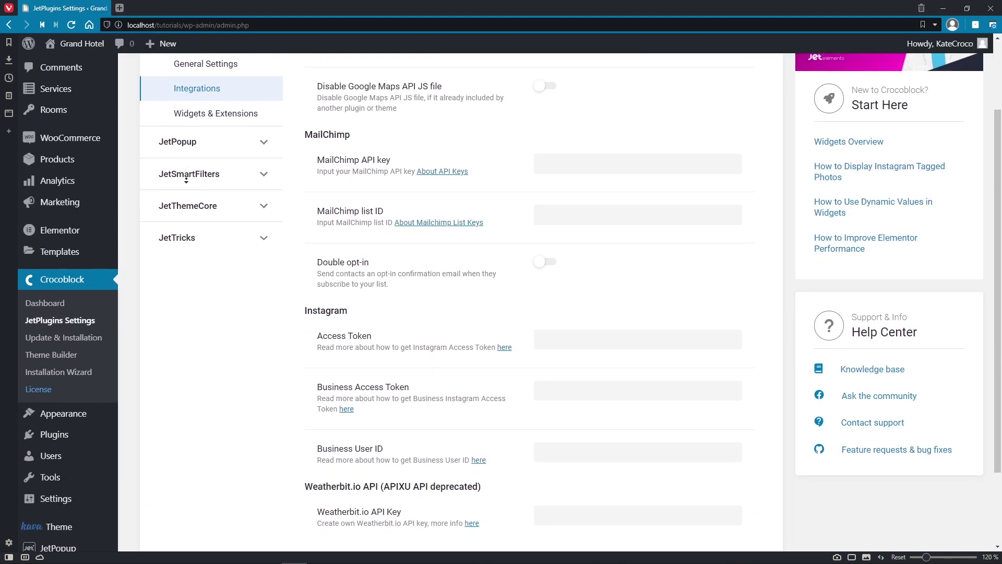
pyautogui.scroll(-2, 186, 179)
# Step: Open Smart Filters and tick, then untick, the Check in and Guests filters
pyautogui.click(176, 445)
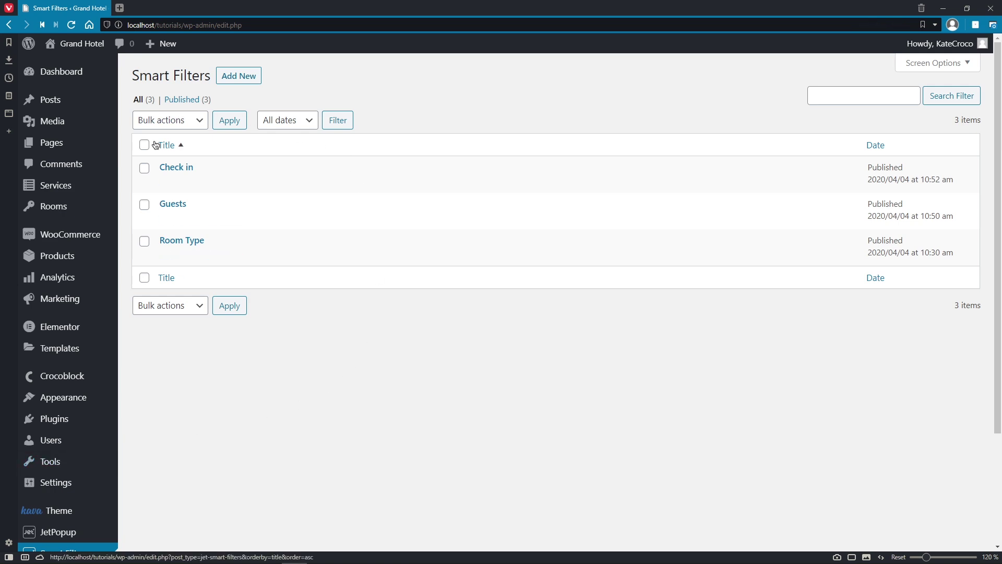
pyautogui.click(145, 168)
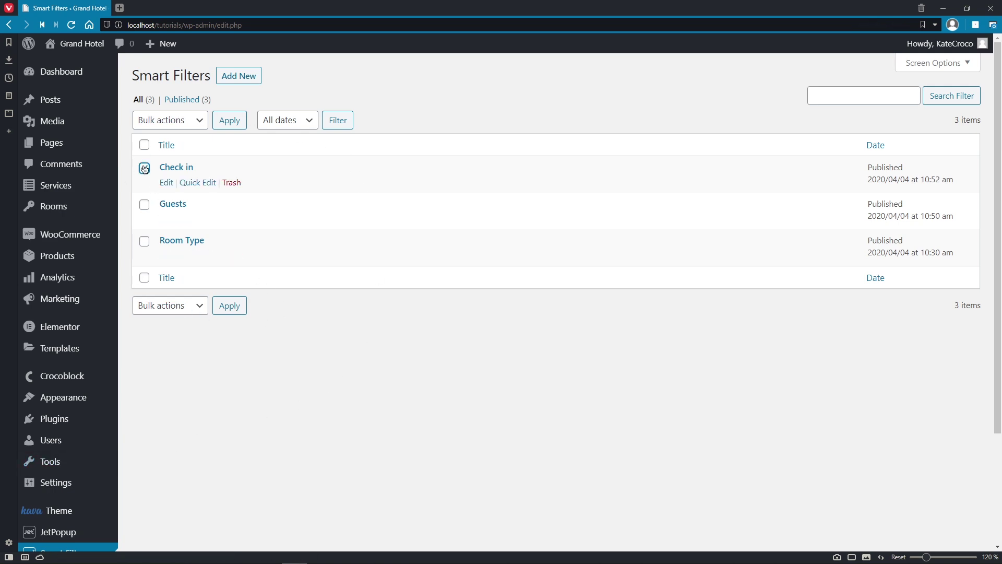
pyautogui.click(145, 205)
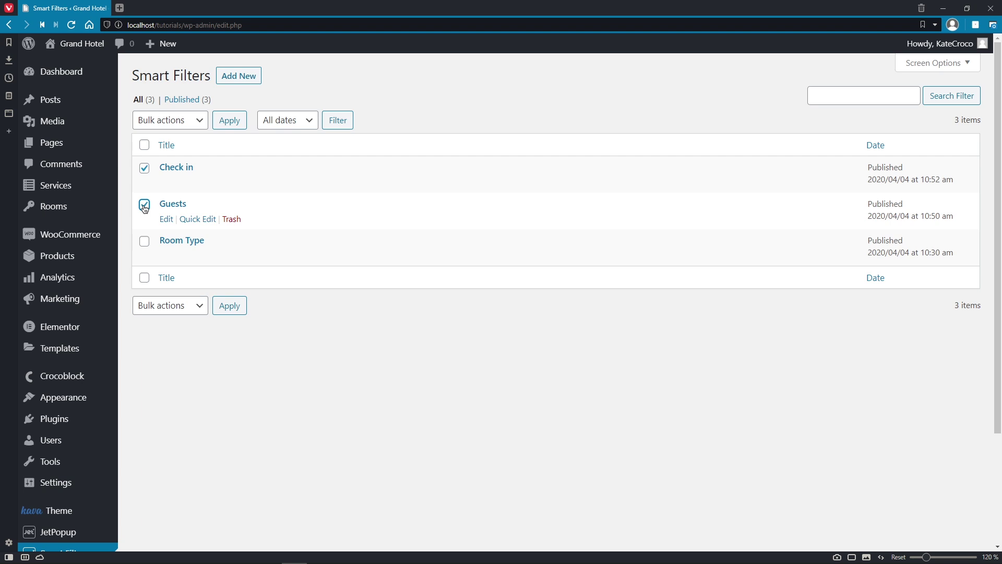
pyautogui.click(144, 204)
pyautogui.click(145, 168)
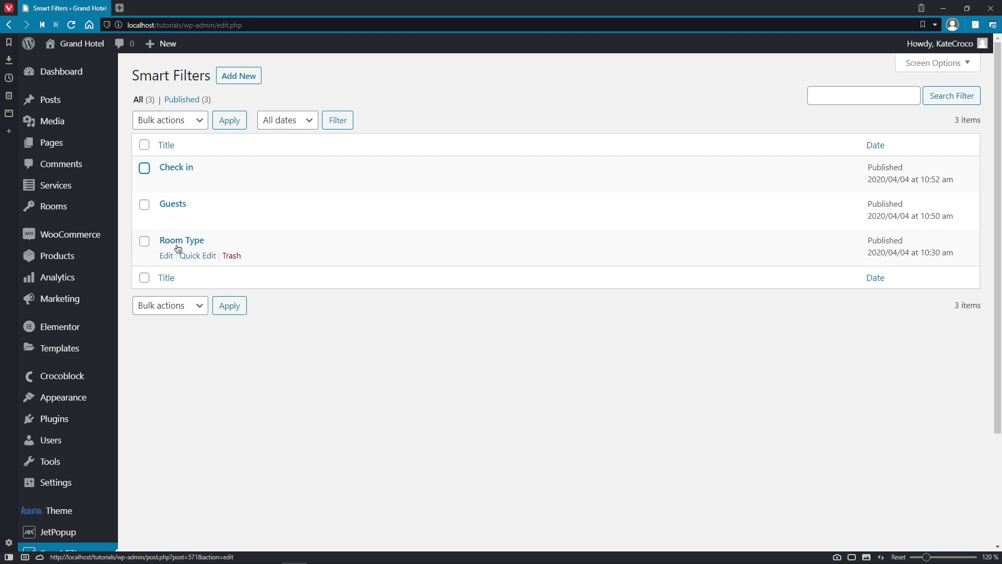
# Step: Review the Room Type filter's settings and return to the Smart Filters list
pyautogui.click(166, 257)
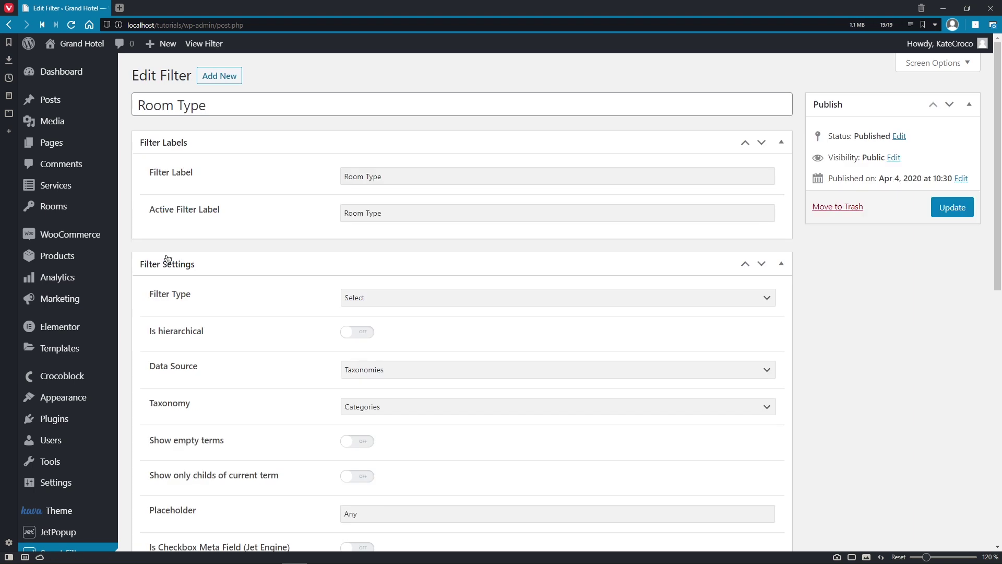
pyautogui.scroll(-2, 172, 266)
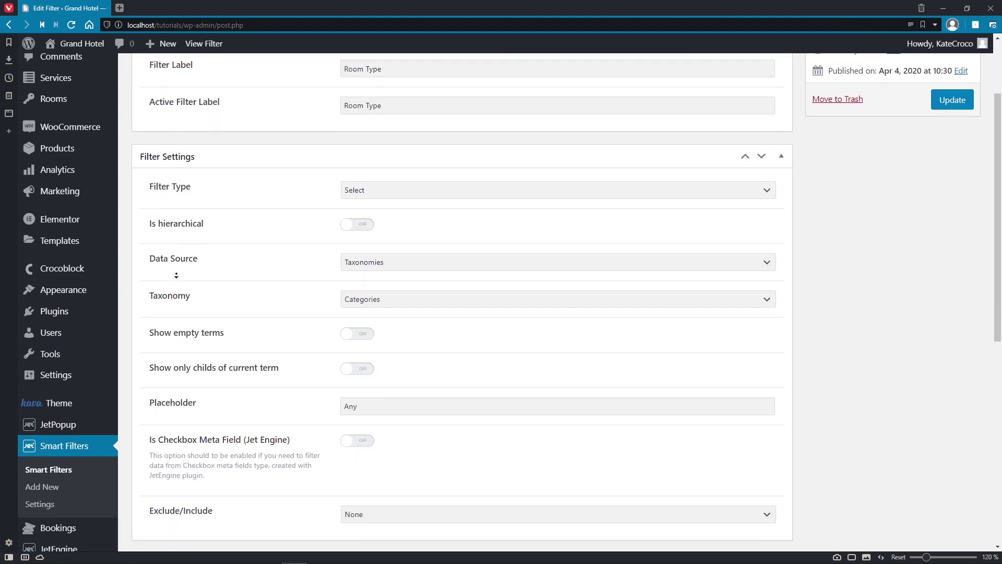
pyautogui.scroll(-2, 176, 275)
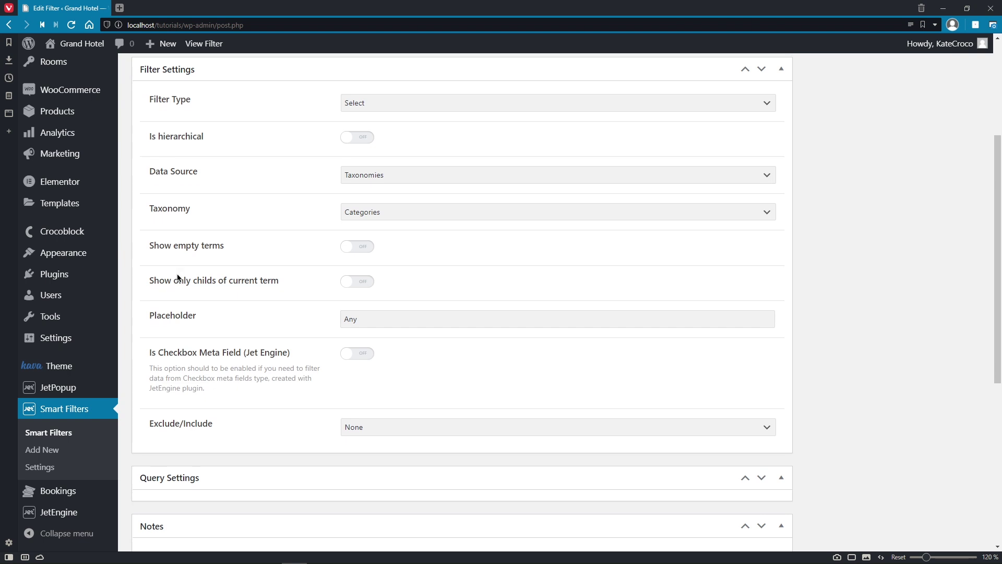
pyautogui.click(88, 434)
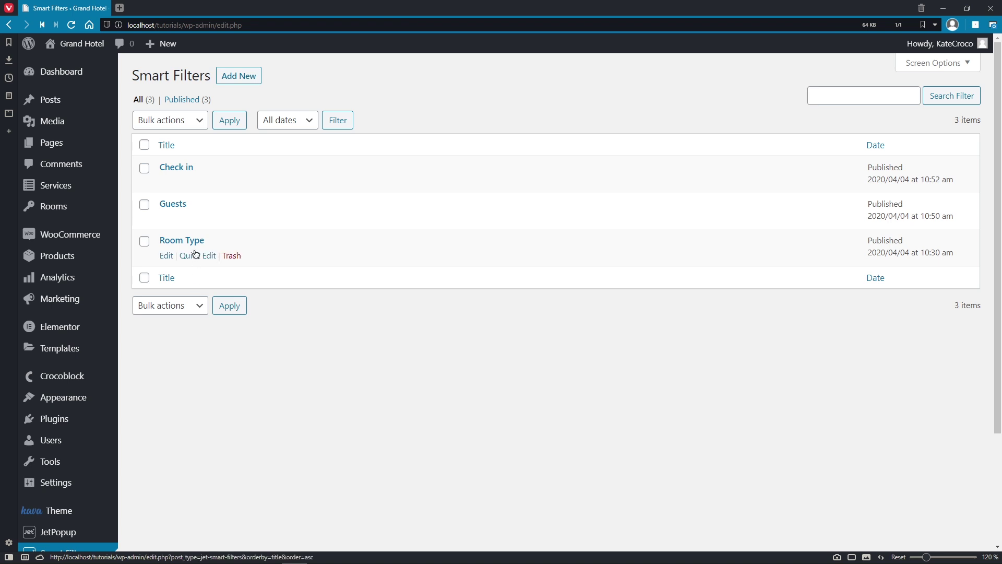
# Step: In the Check in filter, confirm Date Range type, Meta Date source, and check the datepicker format reference
pyautogui.click(177, 167)
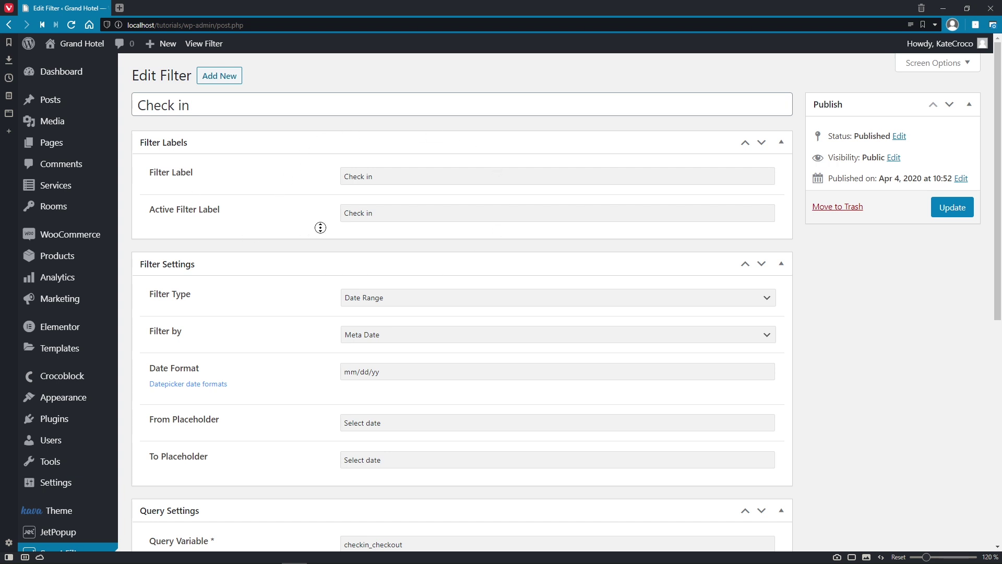
pyautogui.scroll(-4, 320, 228)
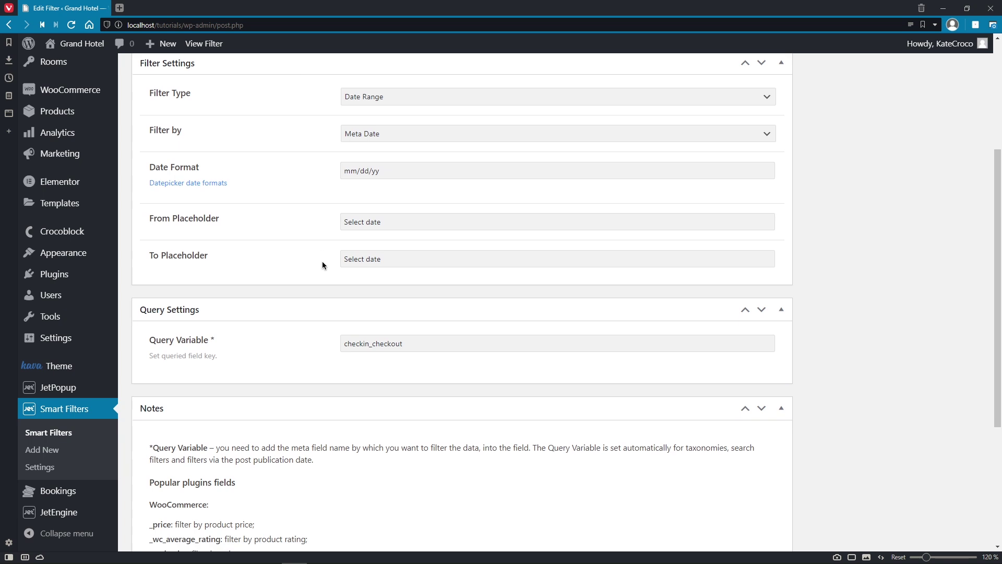
pyautogui.click(761, 99)
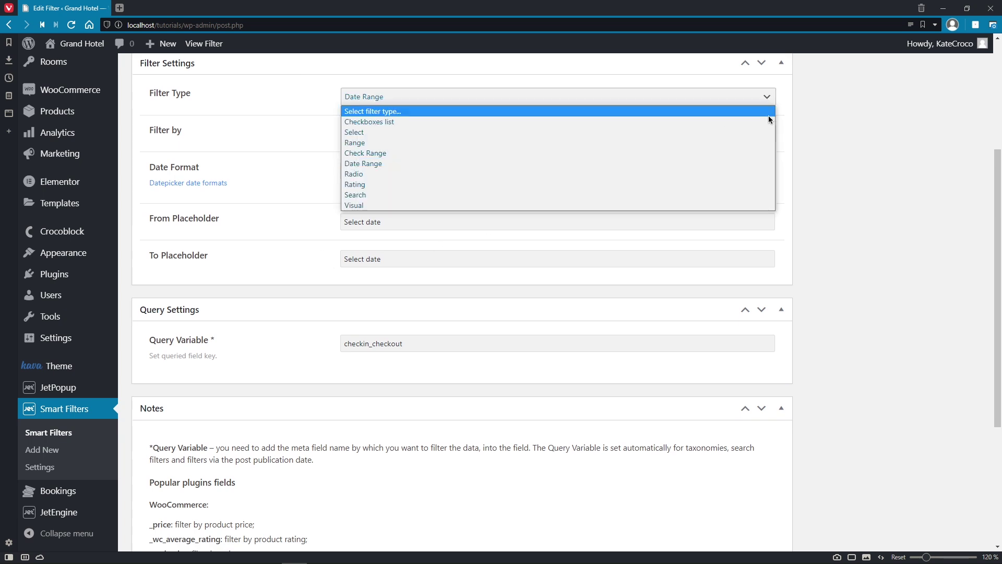
pyautogui.click(767, 165)
pyautogui.click(770, 133)
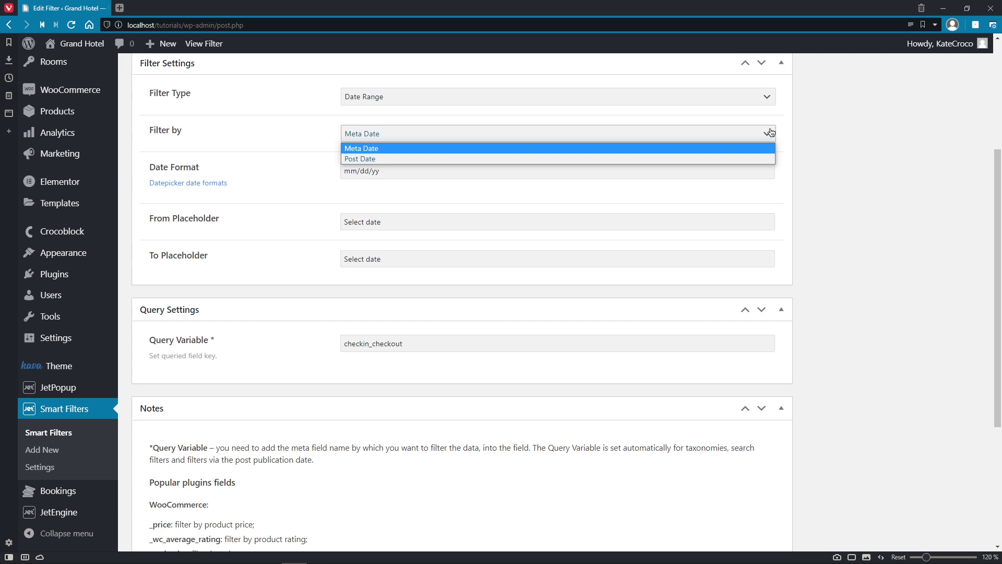
pyautogui.click(769, 150)
pyautogui.click(767, 167)
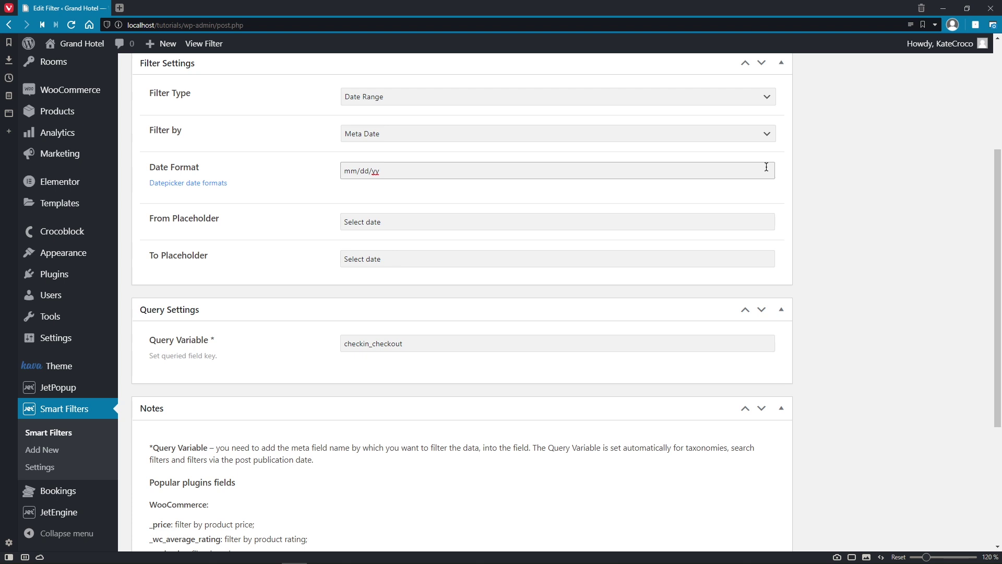
pyautogui.rightClick(213, 186)
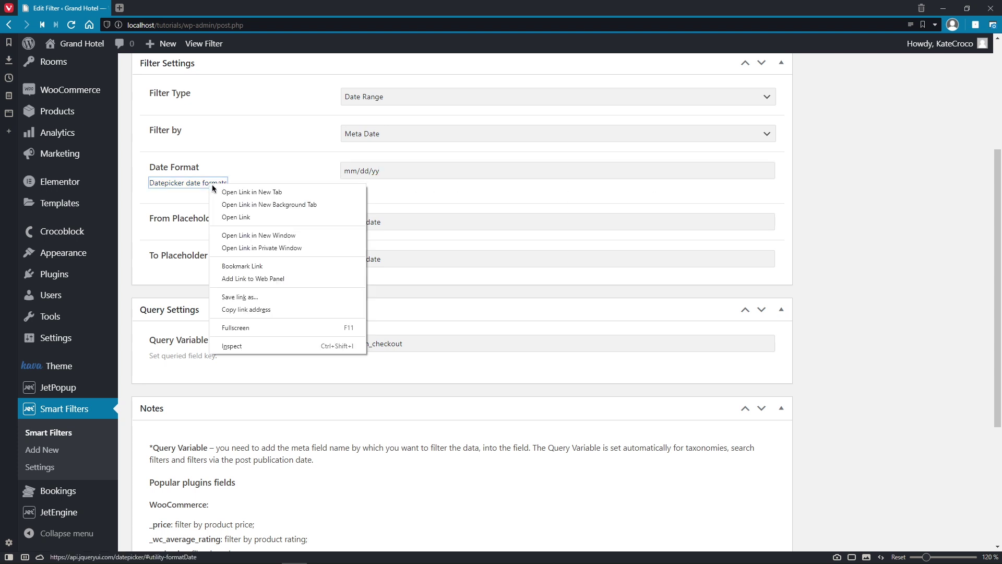
pyautogui.click(218, 191)
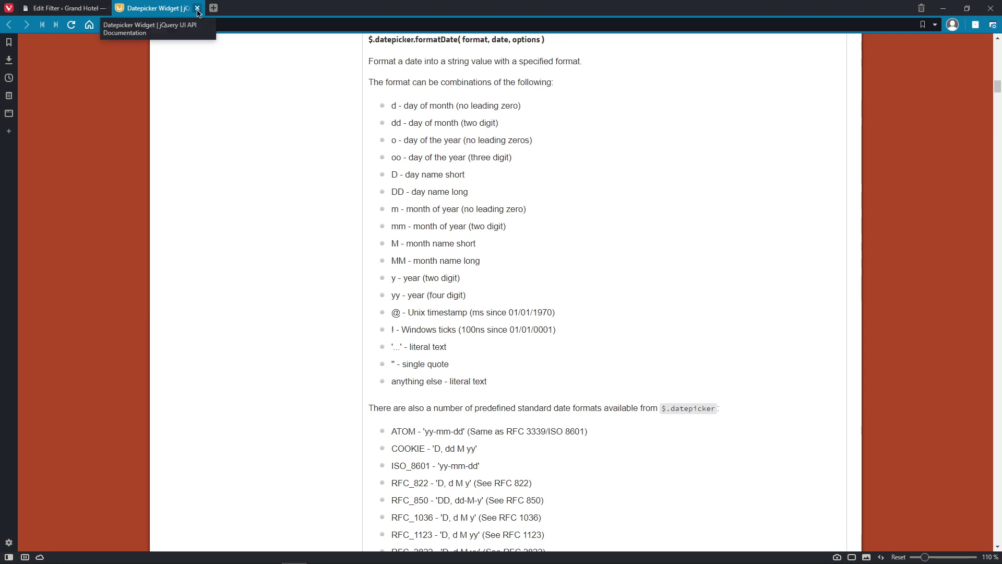
pyautogui.click(199, 8)
# Step: Check the From/To placeholders, checkin_checkout query variable and JetBooking note, then return to the list
pyautogui.click(407, 219)
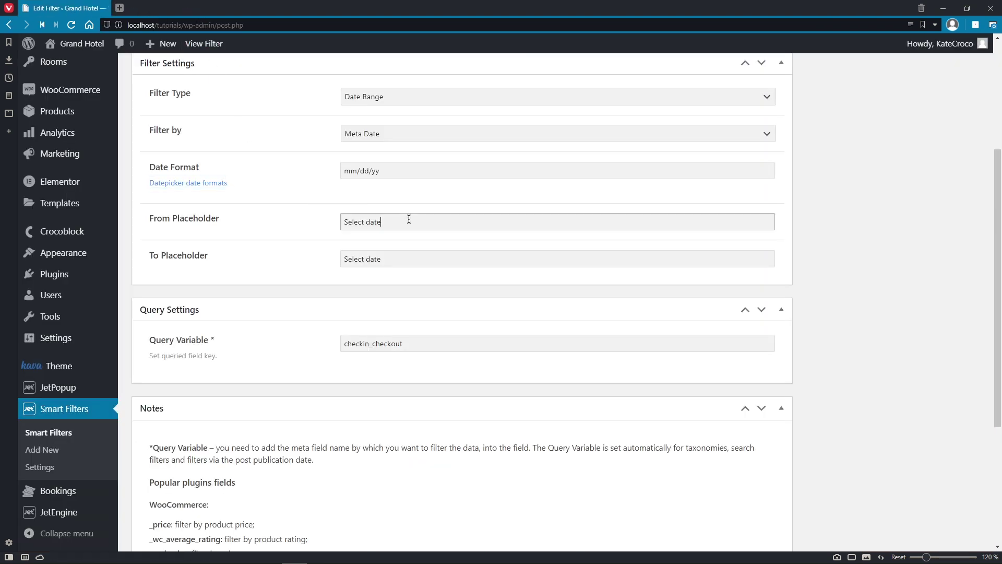
pyautogui.click(406, 257)
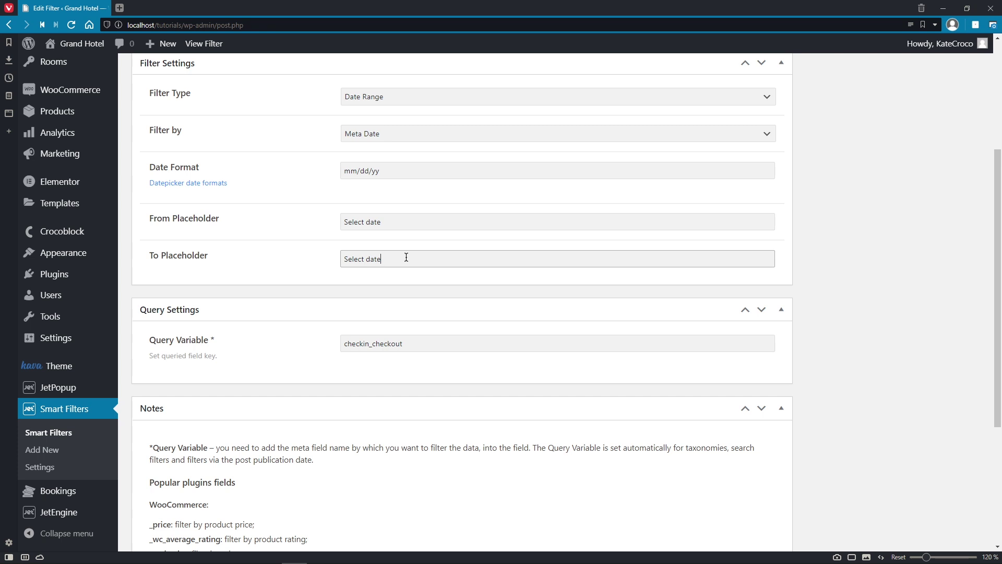
pyautogui.click(423, 347)
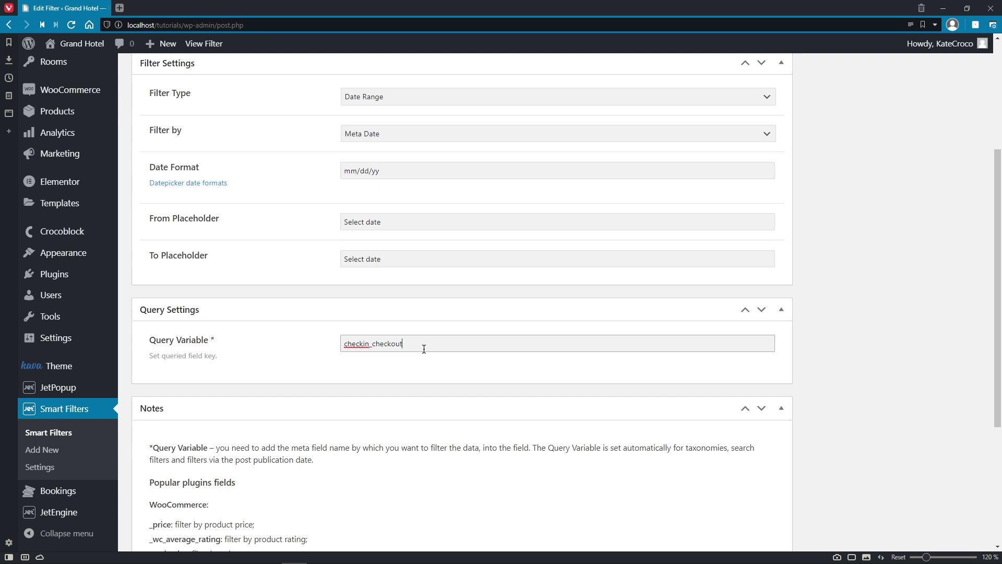
pyautogui.scroll(-4, 422, 373)
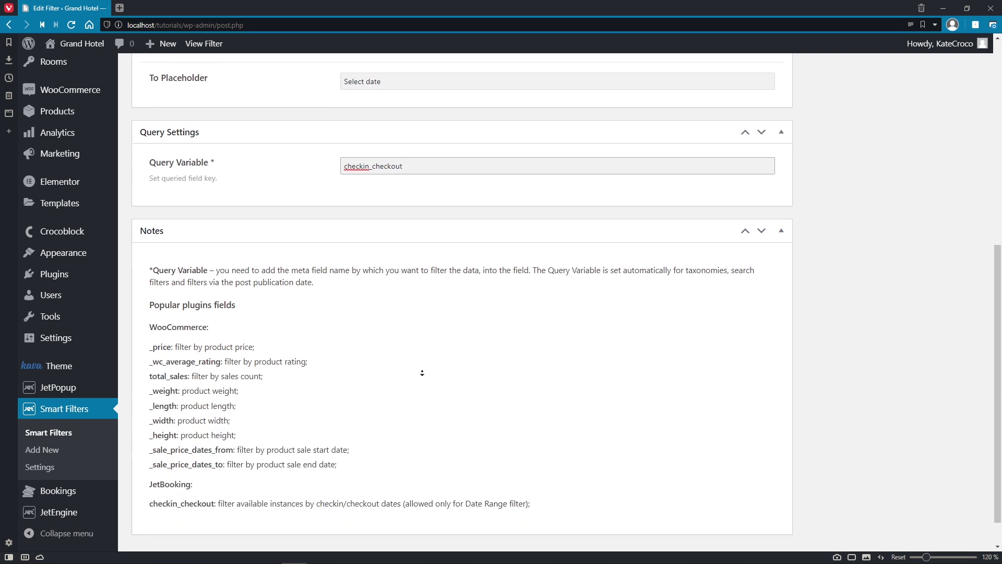
pyautogui.scroll(-1, 422, 373)
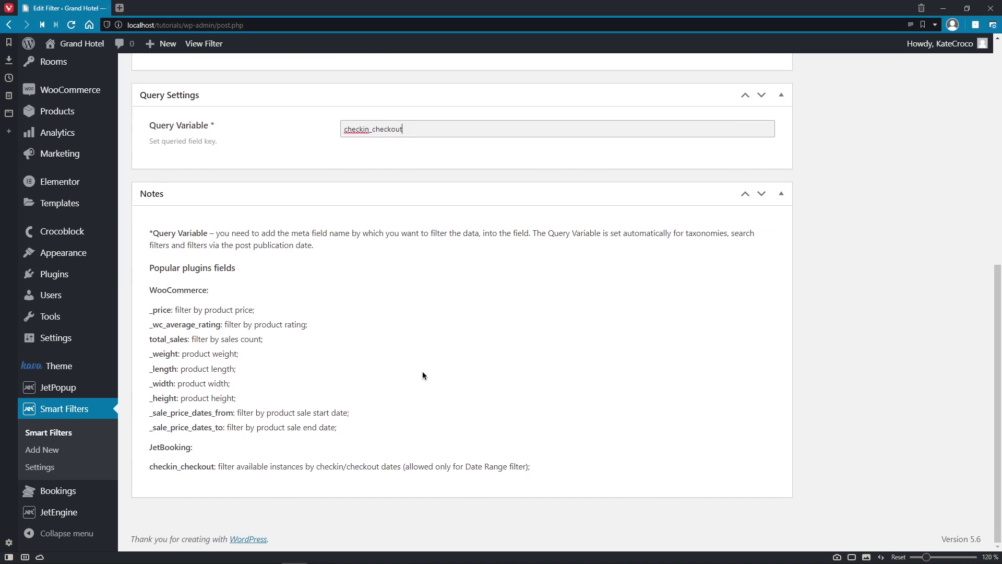
pyautogui.moveTo(150, 466); pyautogui.dragTo(216, 468)
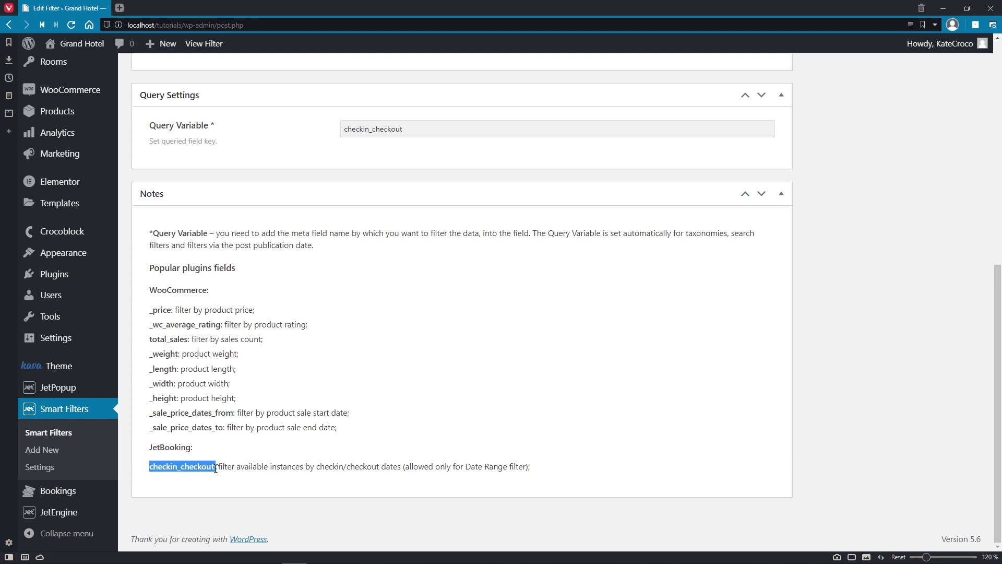
pyautogui.click(216, 469)
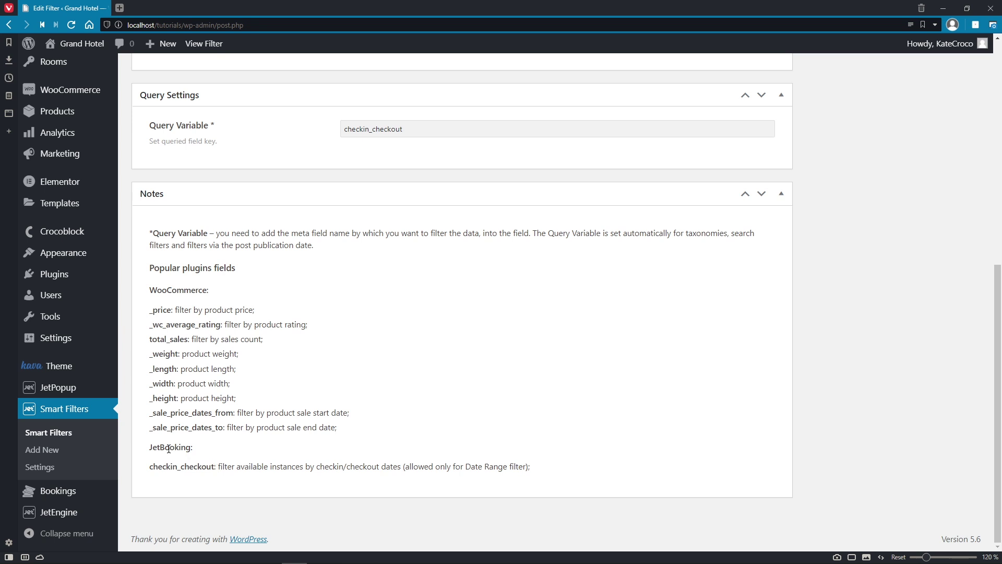
pyautogui.click(93, 408)
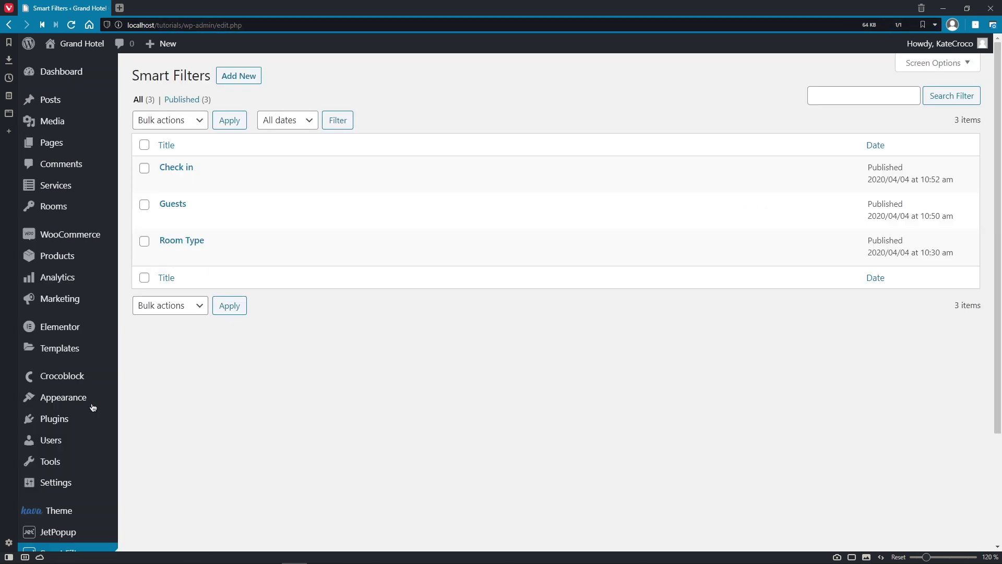
# Step: Open the Guests filter and confirm Select type with Manual Input data source
pyautogui.click(174, 205)
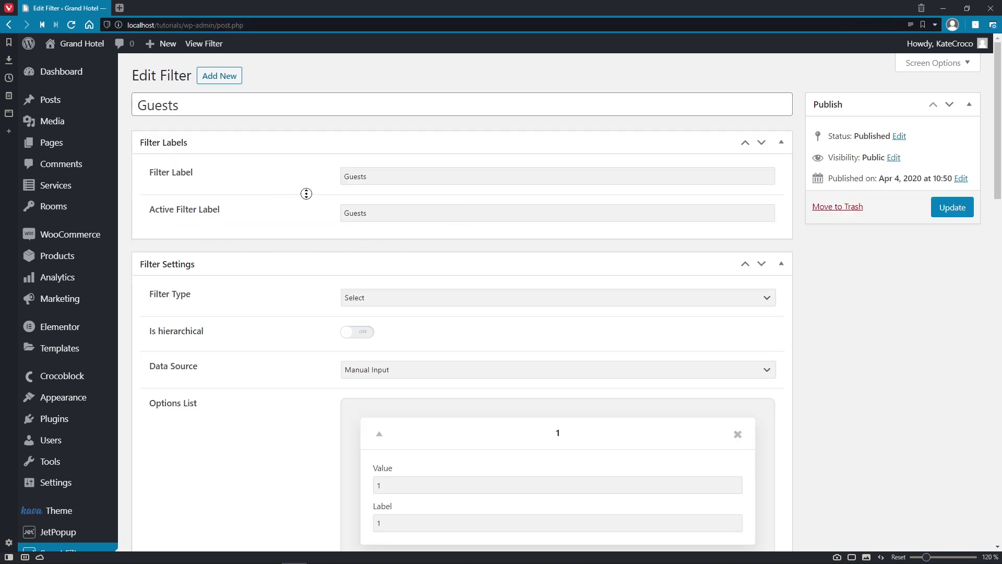
pyautogui.scroll(-4, 306, 193)
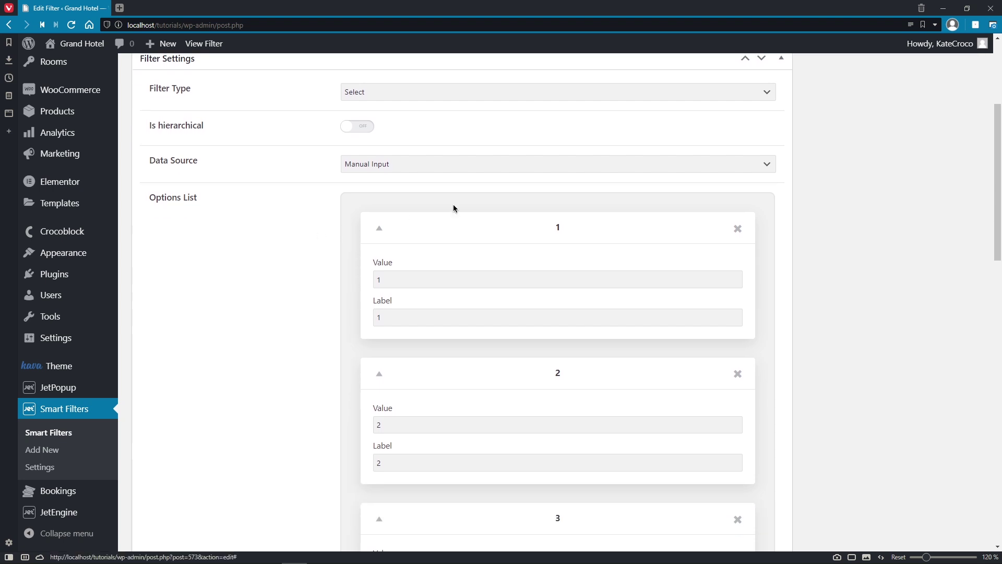
pyautogui.click(760, 99)
pyautogui.click(766, 132)
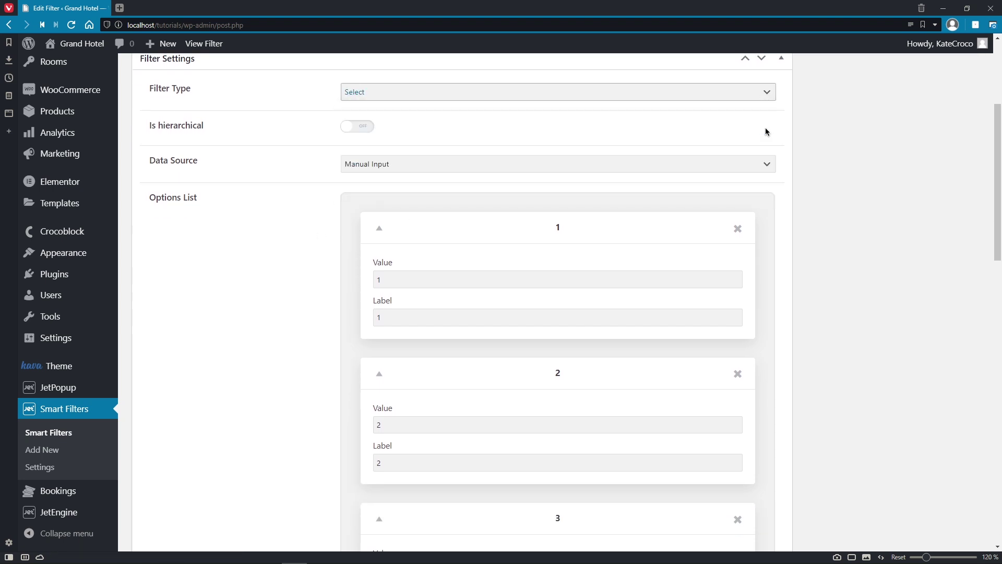
pyautogui.click(768, 165)
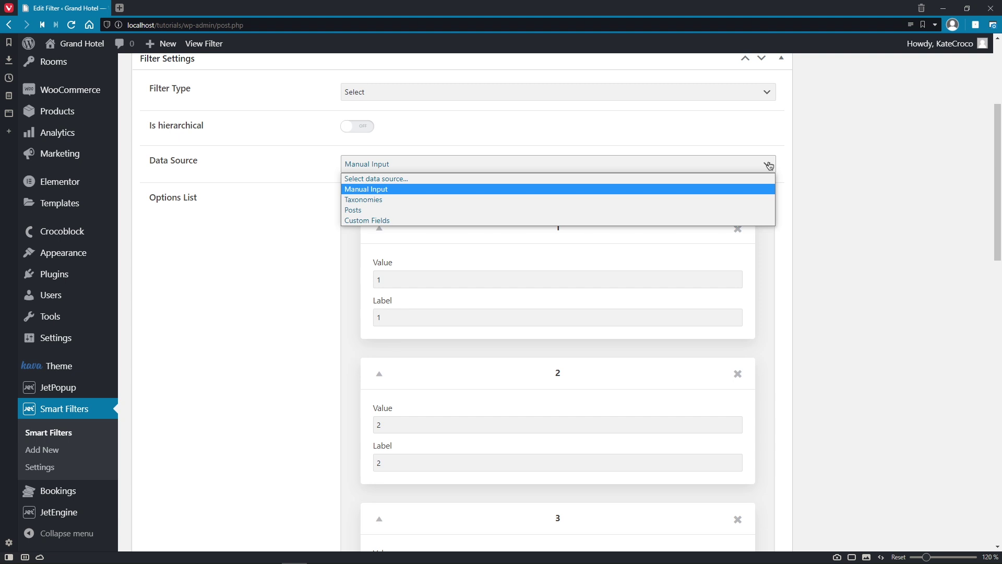
pyautogui.click(765, 190)
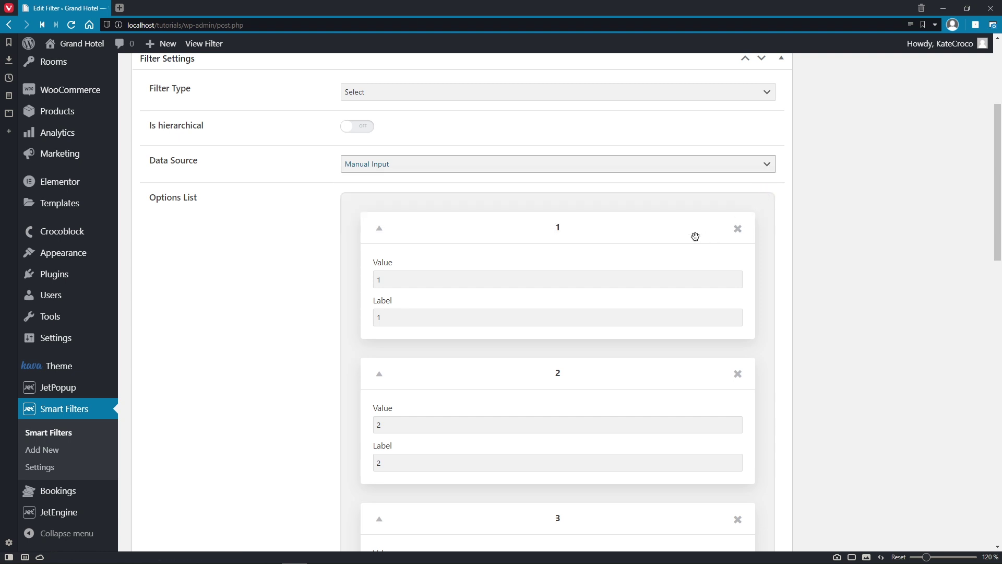
# Step: Add and remove a blank guest option, leaving the Select person placeholder unchanged
pyautogui.scroll(-8, 644, 543)
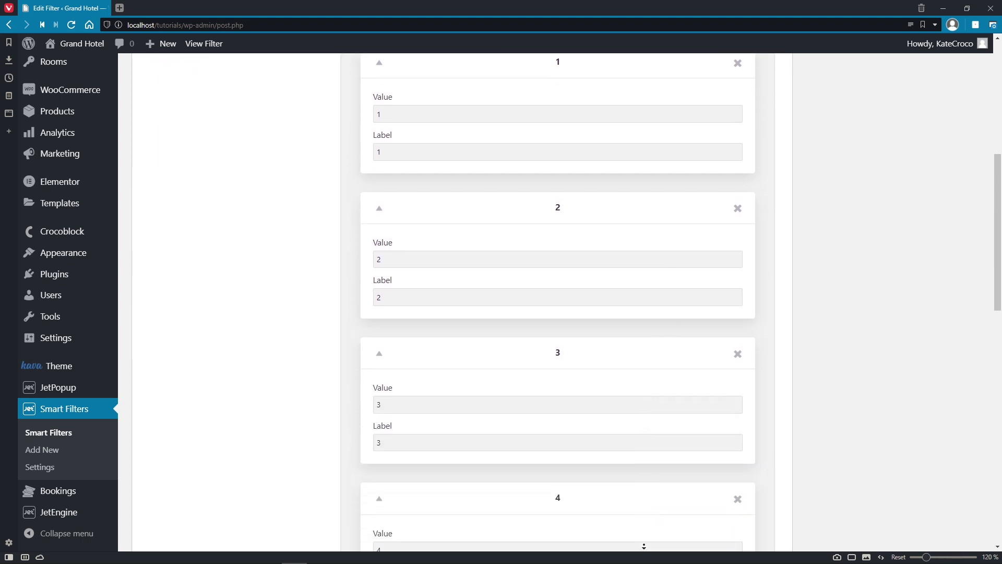
pyautogui.scroll(-3, 644, 546)
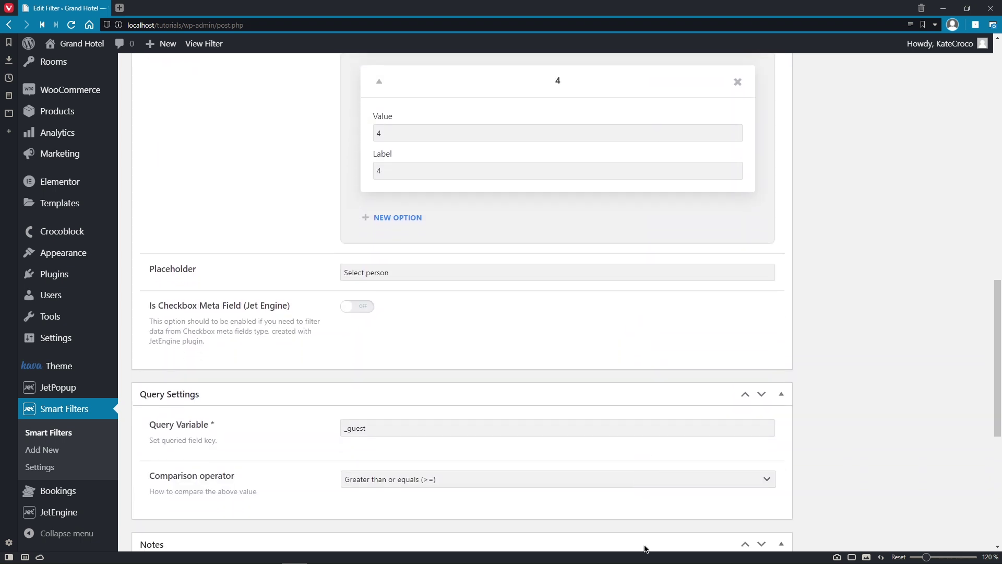
pyautogui.click(412, 218)
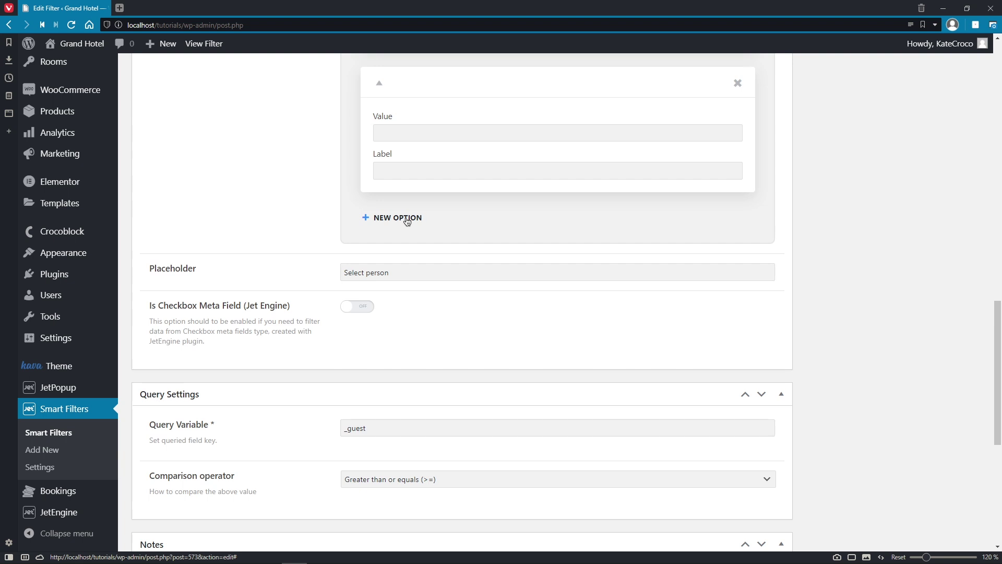
pyautogui.click(738, 82)
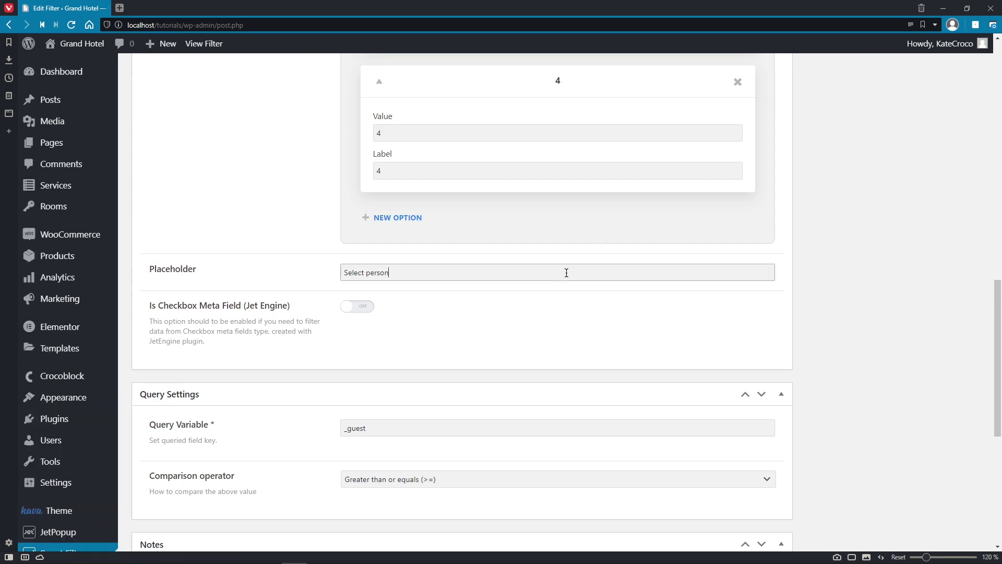
pyautogui.click(559, 313)
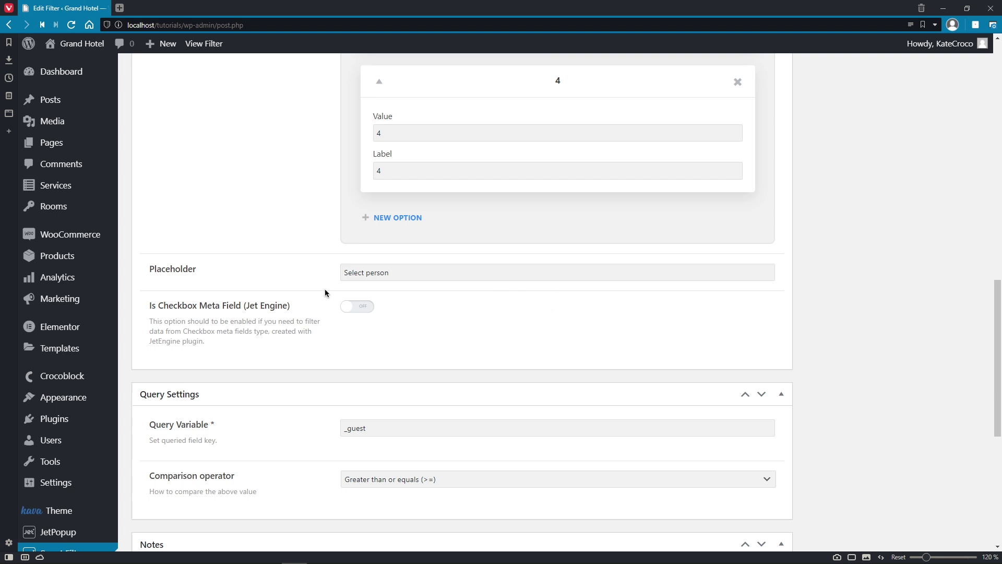
pyautogui.middleClick(399, 291)
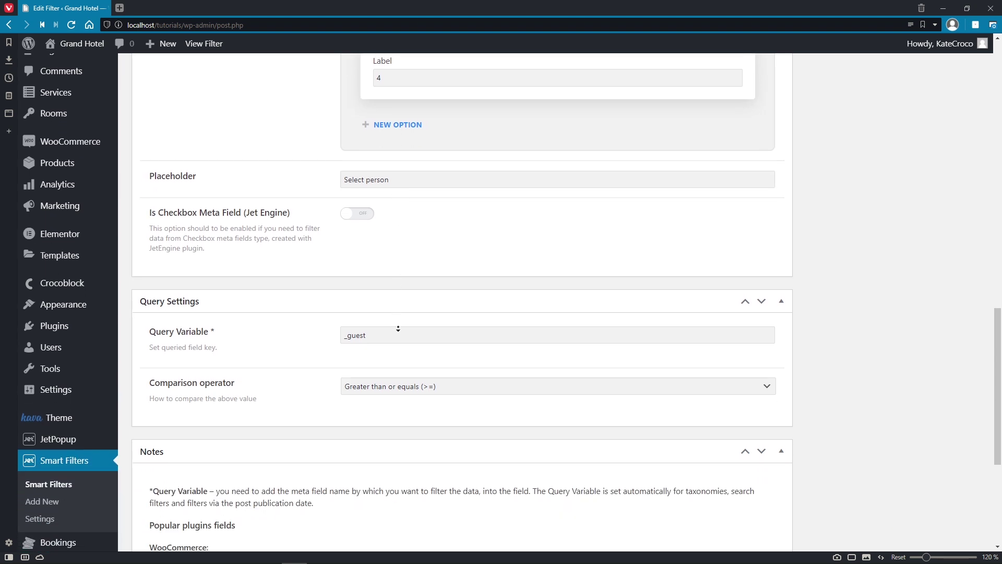
pyautogui.middleClick(399, 328)
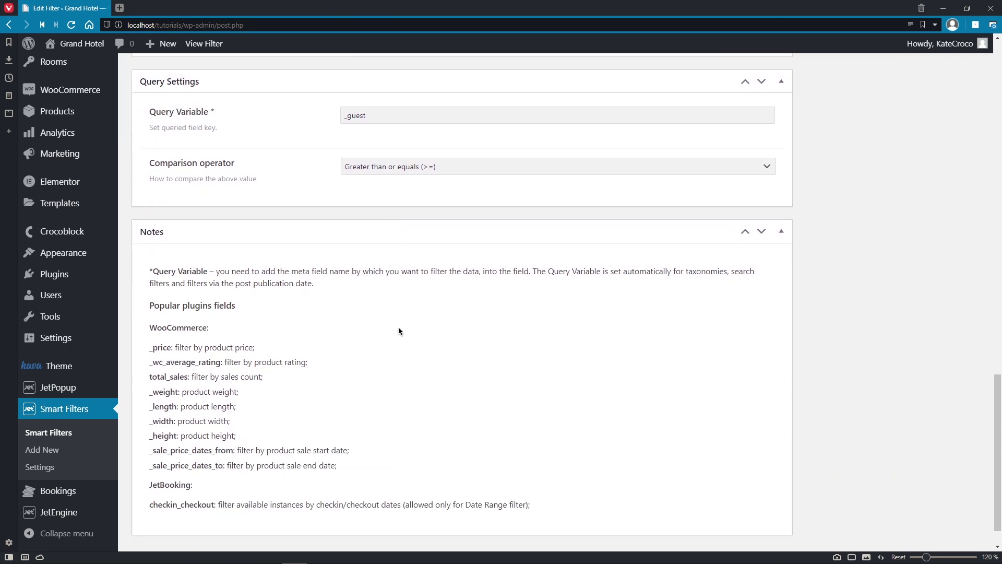
pyautogui.click(451, 116)
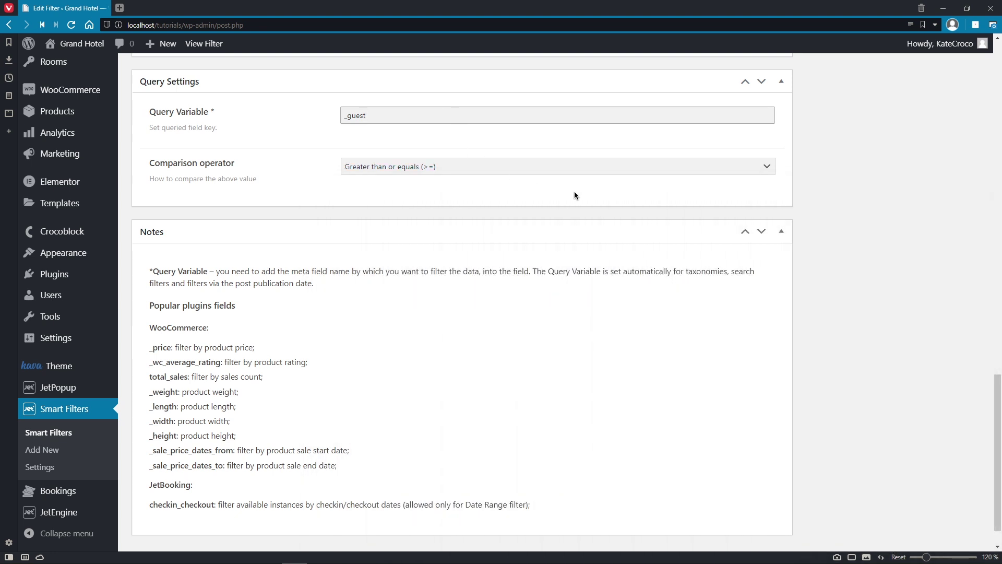
pyautogui.click(768, 167)
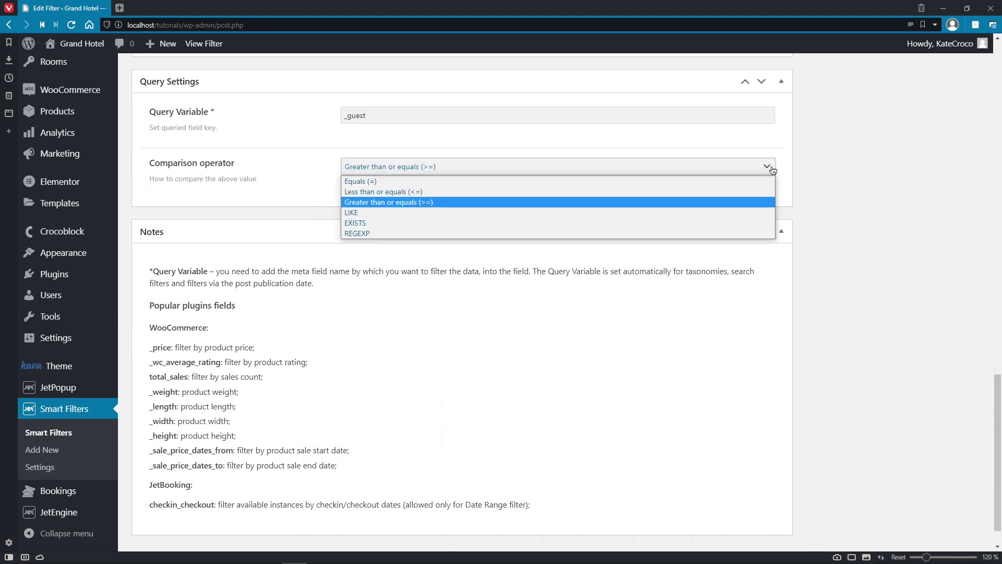
pyautogui.click(771, 208)
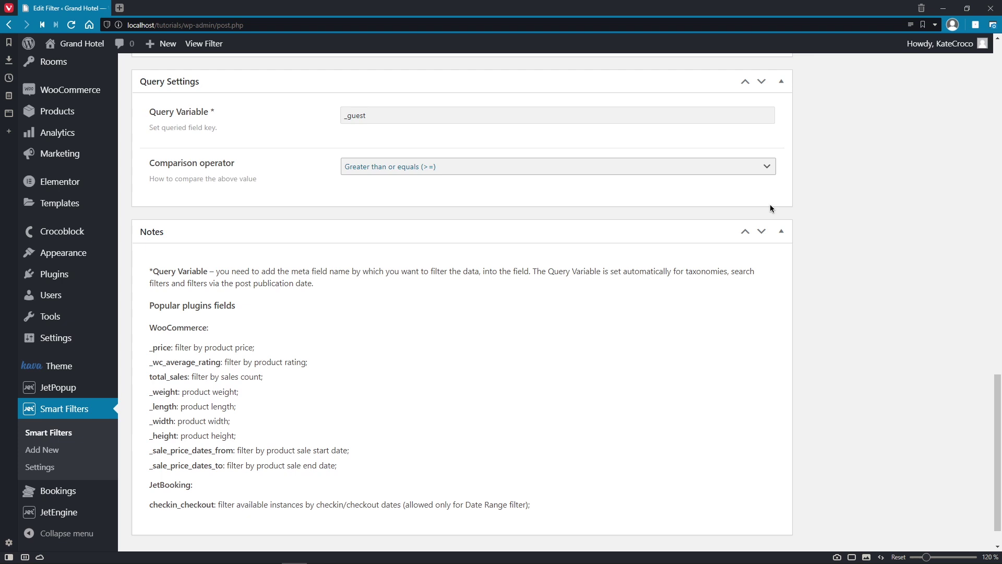
pyautogui.middleClick(770, 205)
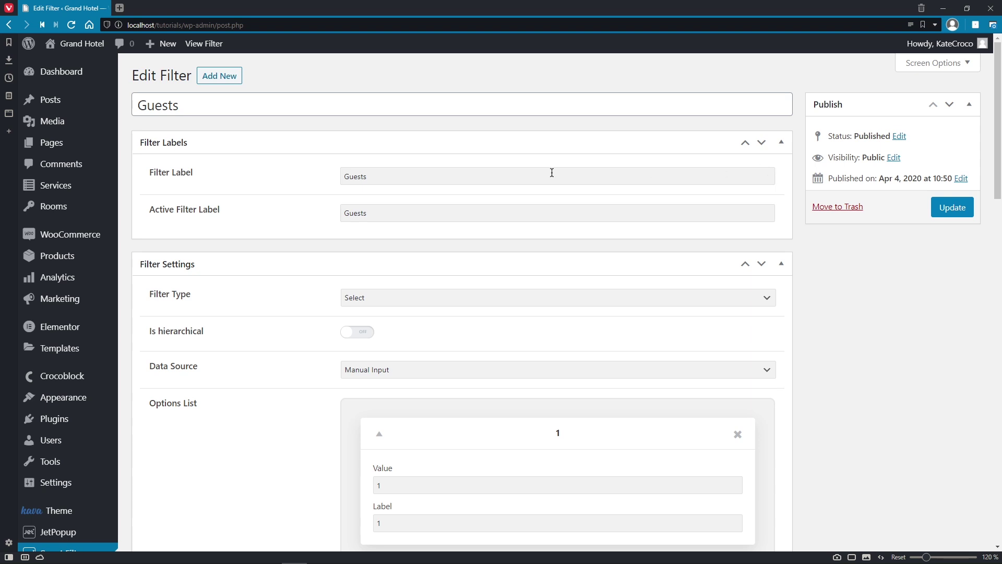
# Step: From the Pages list, edit the Home page with Elementor
pyautogui.click(74, 147)
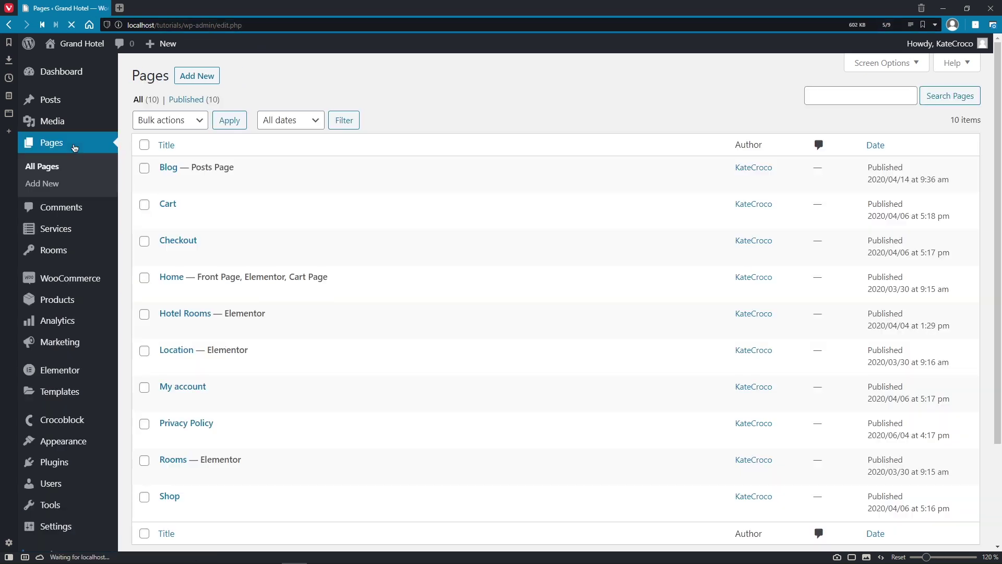
pyautogui.click(315, 294)
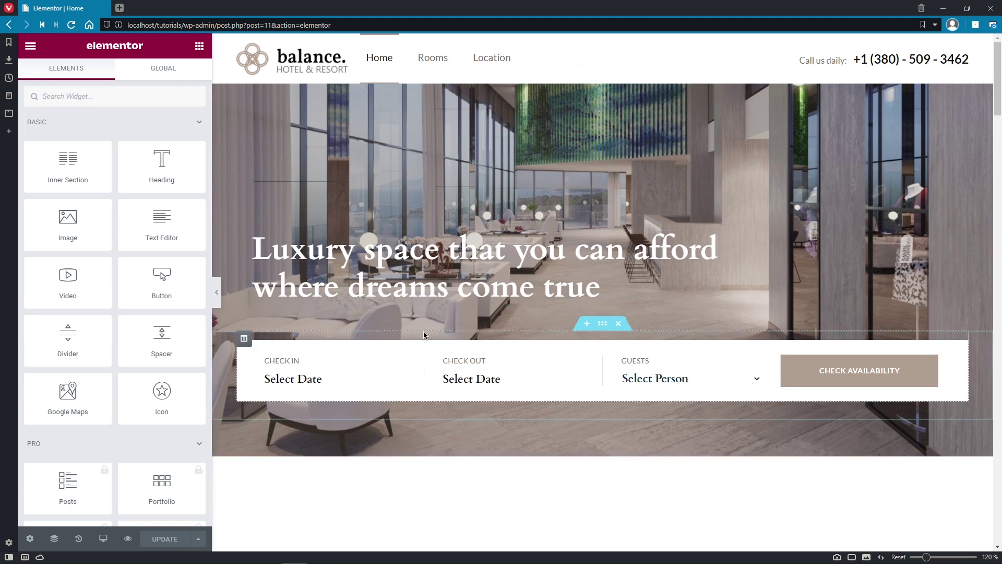
pyautogui.click(415, 360)
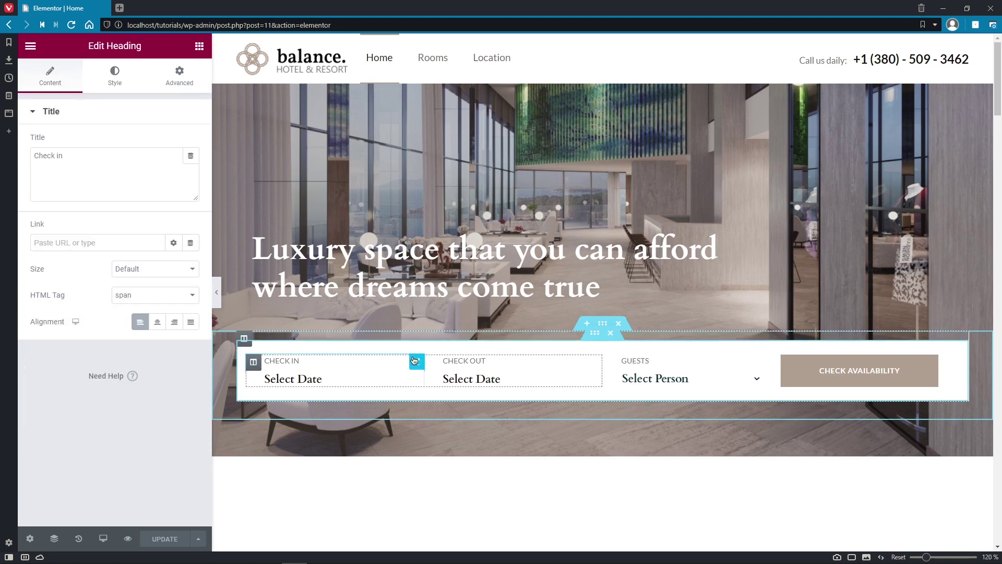
pyautogui.click(510, 382)
pyautogui.click(682, 383)
pyautogui.click(687, 383)
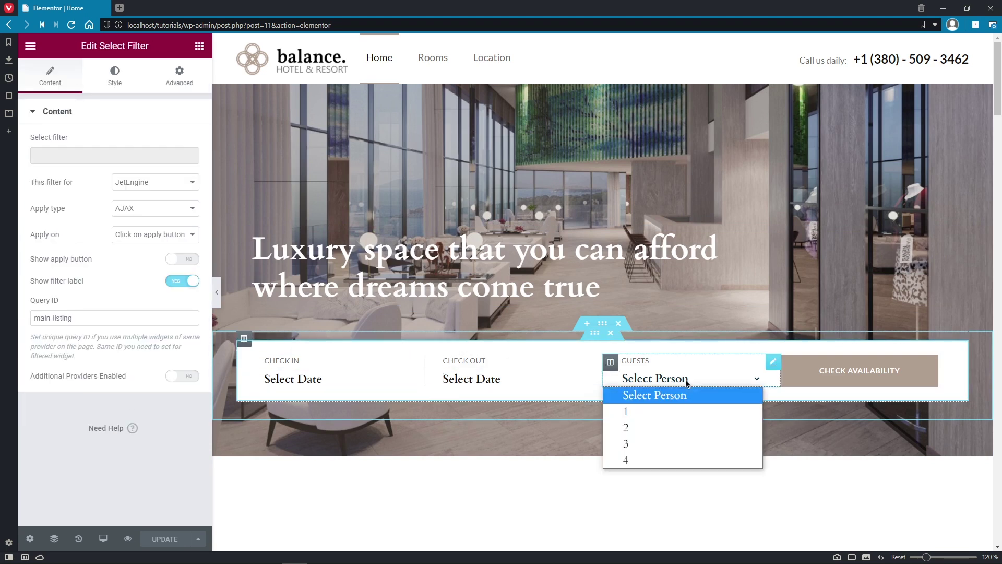
pyautogui.click(830, 381)
pyautogui.click(419, 385)
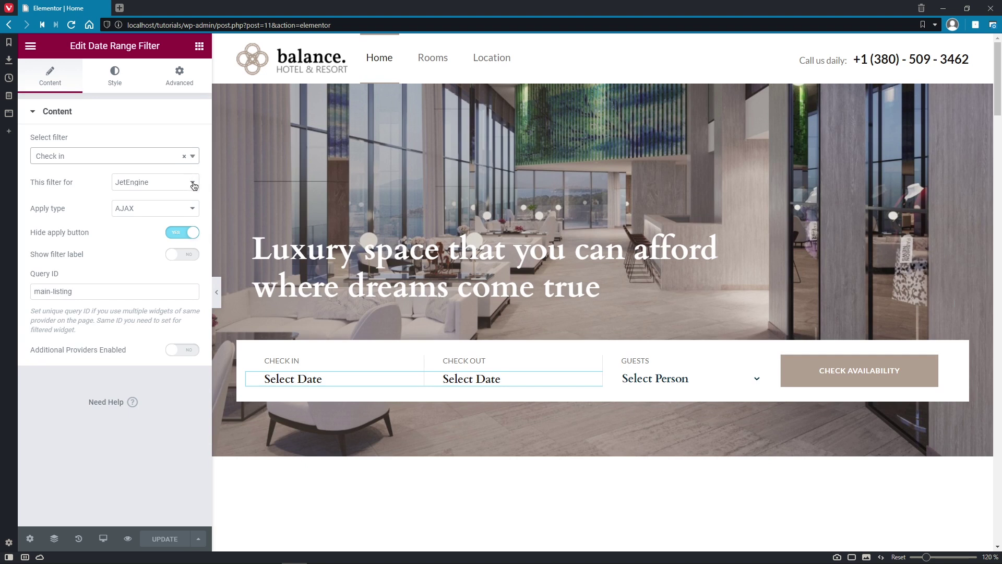
pyautogui.click(194, 186)
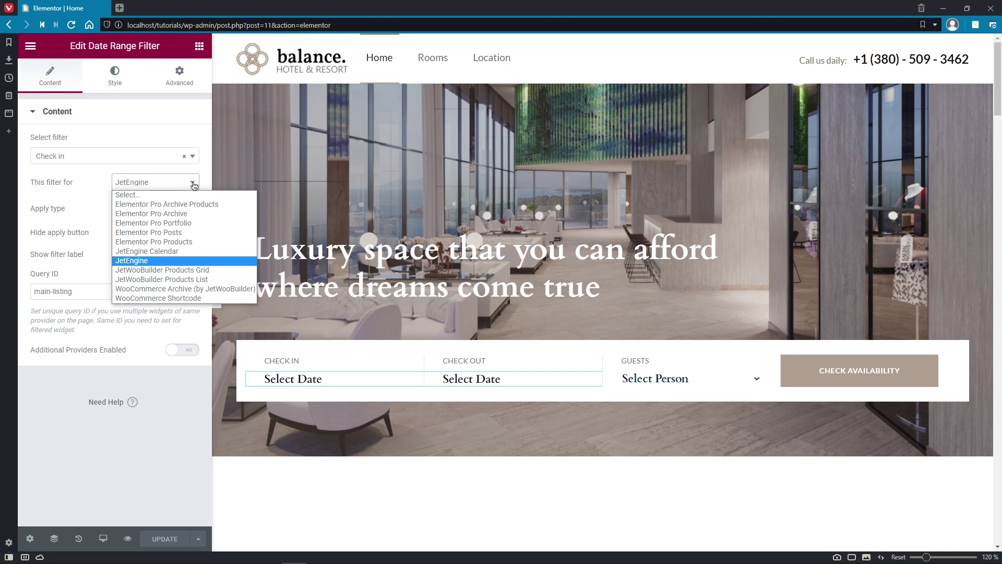
pyautogui.click(193, 262)
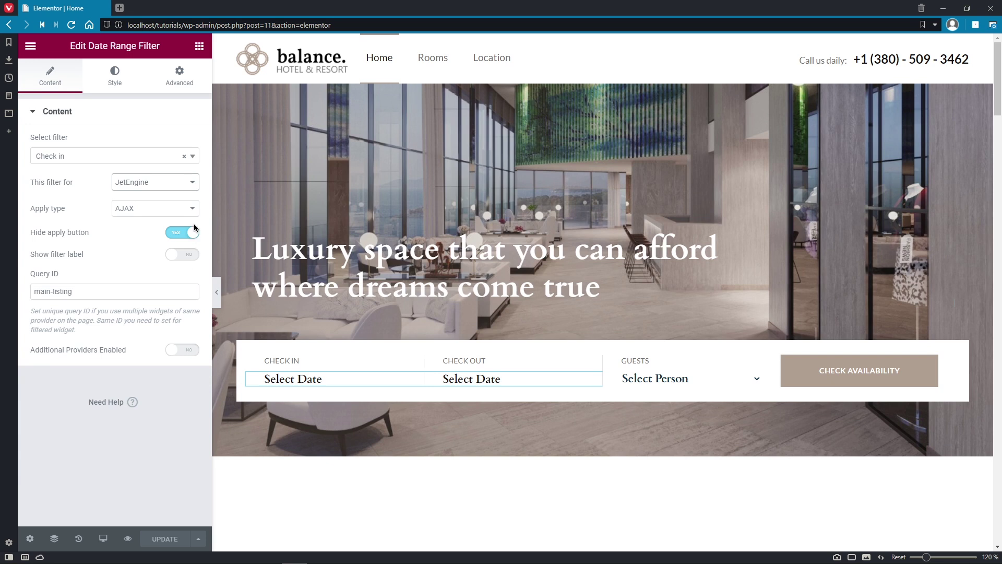
pyautogui.click(124, 83)
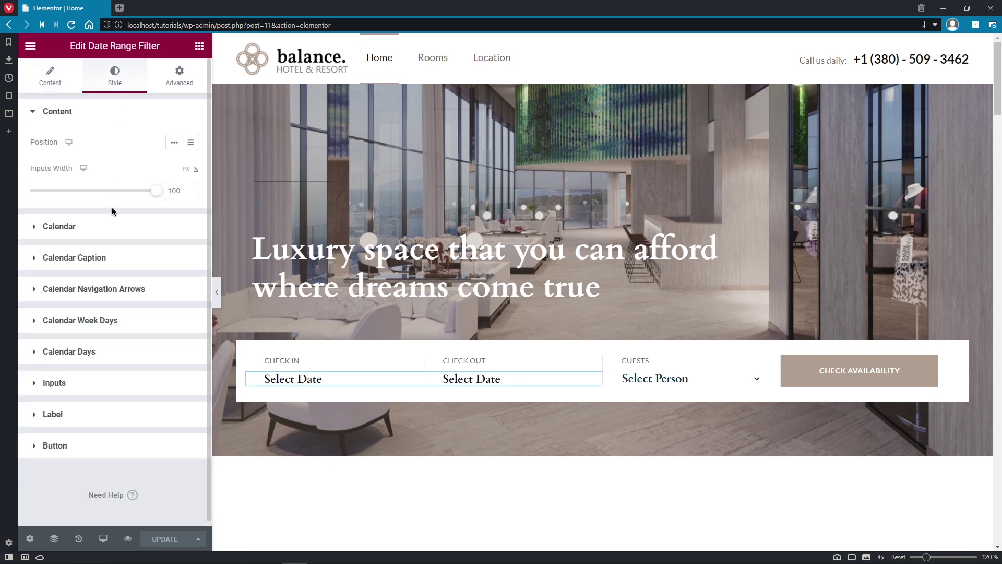
pyautogui.click(111, 225)
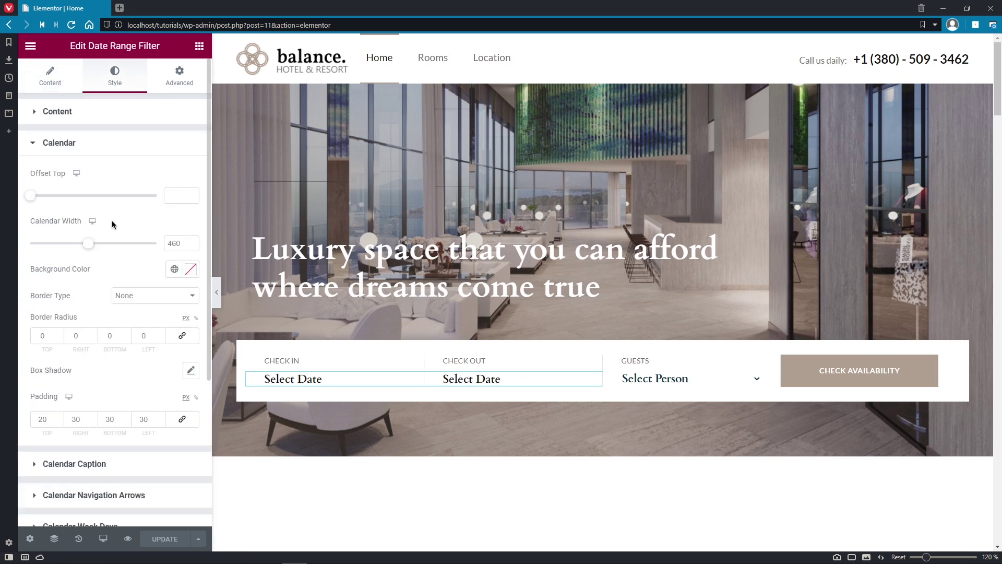
pyautogui.click(101, 464)
pyautogui.click(124, 271)
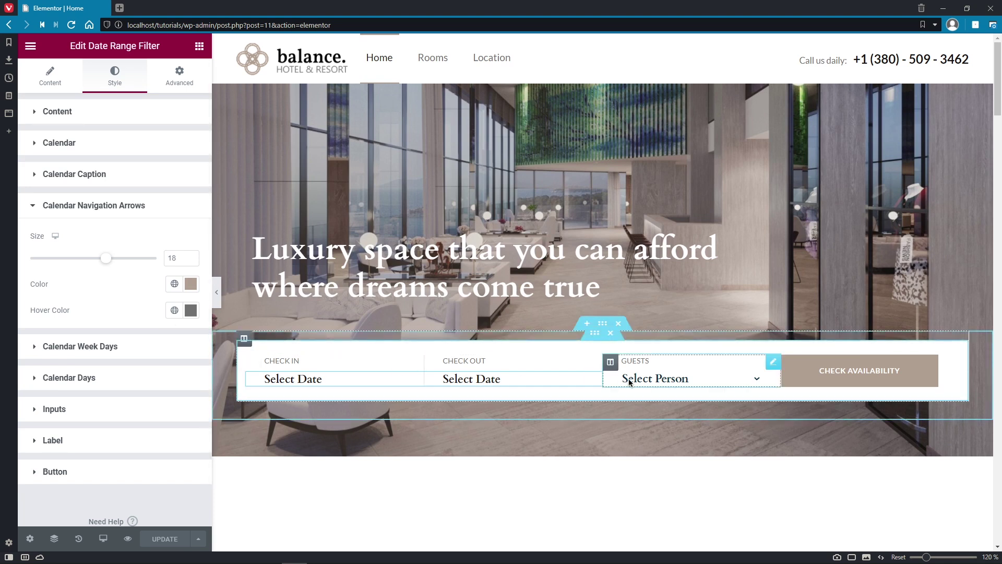
pyautogui.click(661, 374)
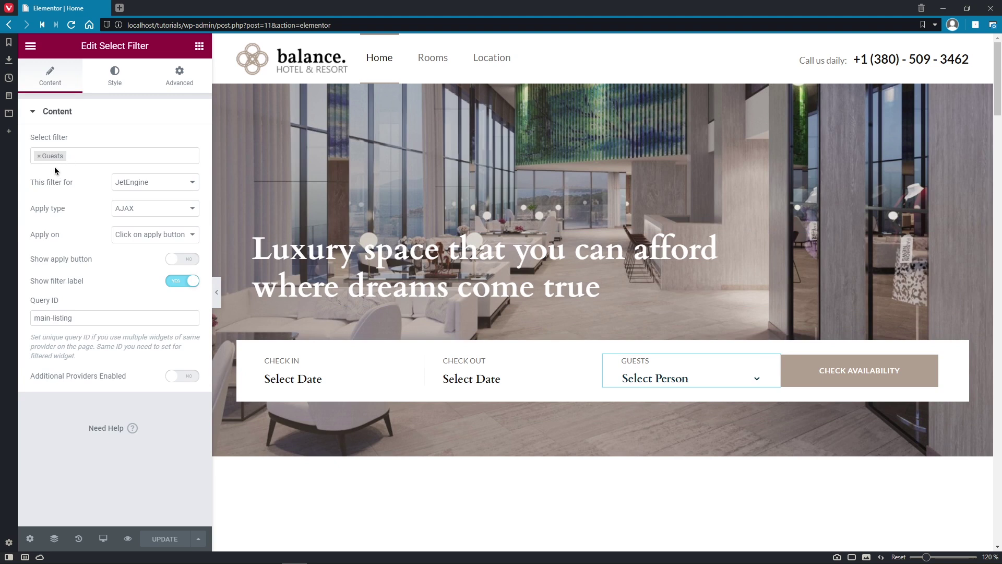
pyautogui.click(755, 380)
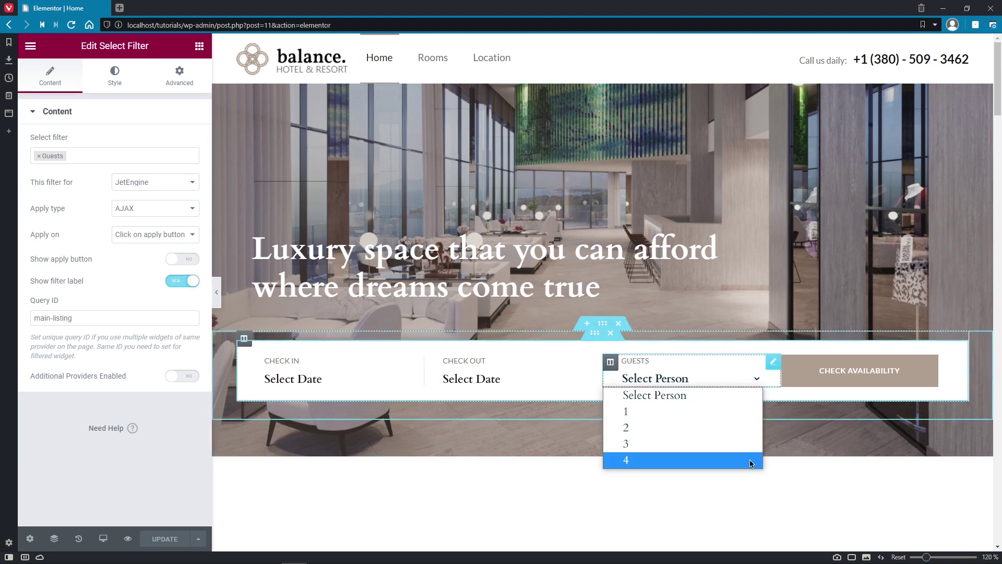
pyautogui.click(192, 184)
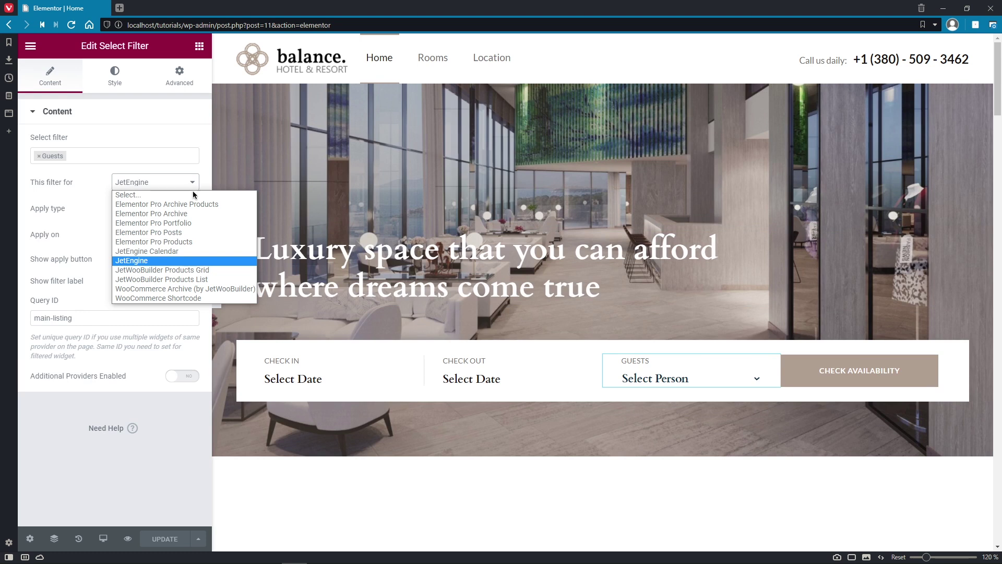
pyautogui.click(197, 261)
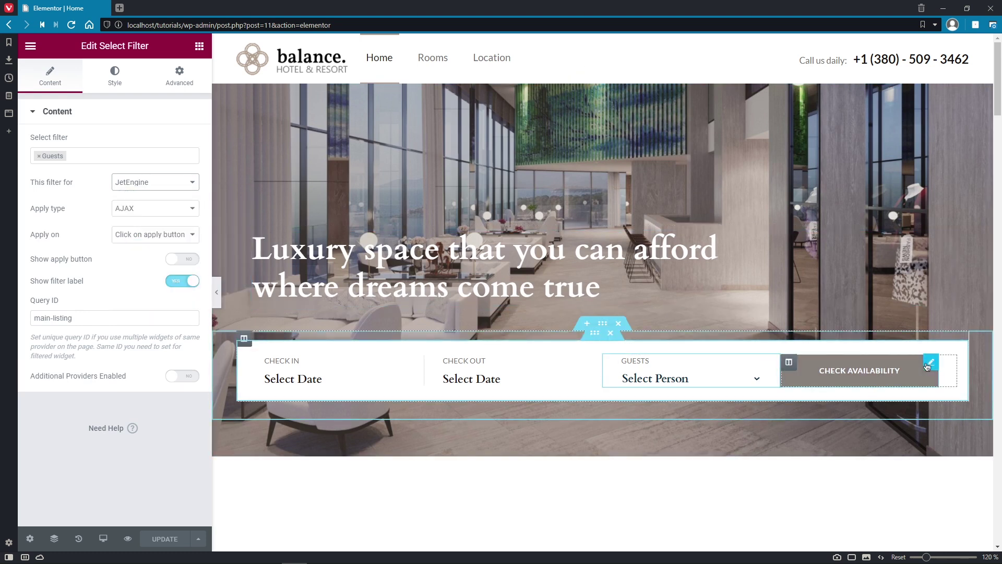
pyautogui.click(929, 364)
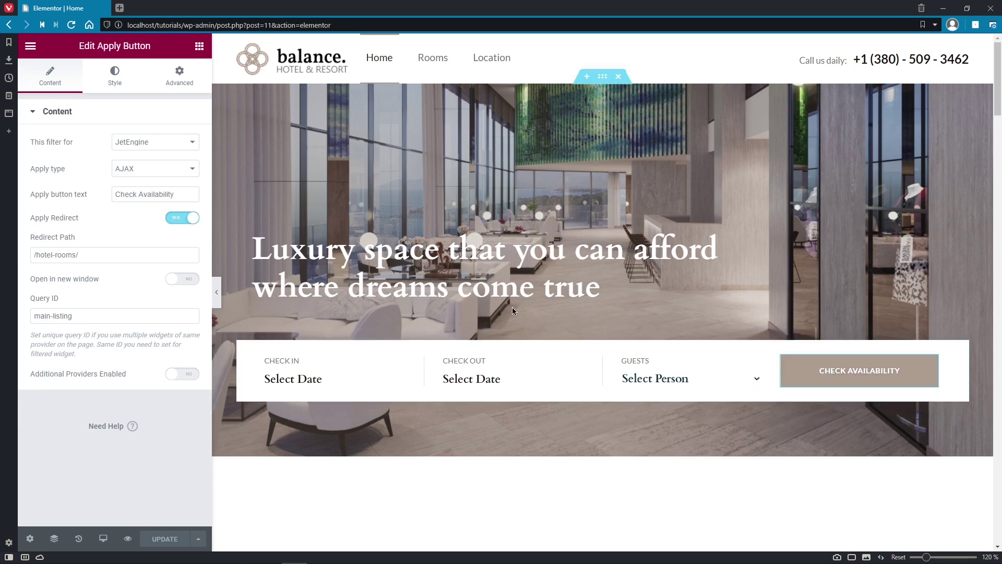
# Step: Confirm the Check Availability button uses JetEngine and redirects to /hotel-rooms/
pyautogui.click(193, 143)
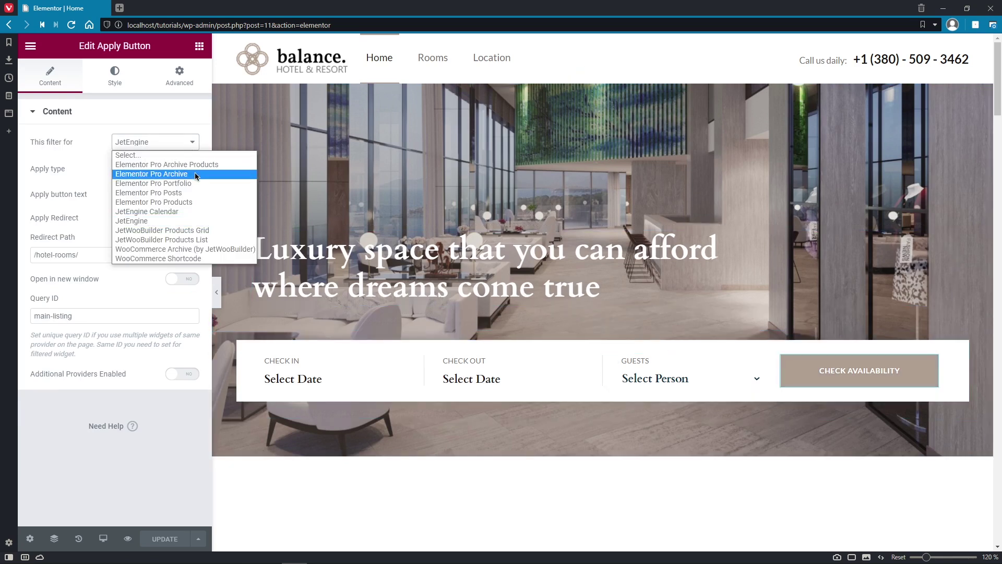
pyautogui.click(196, 222)
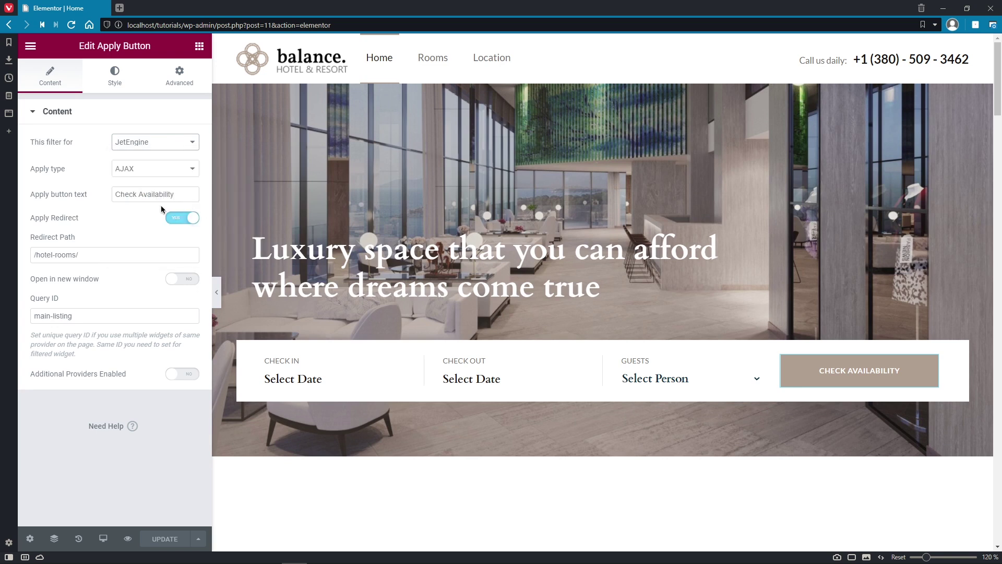
pyautogui.click(140, 252)
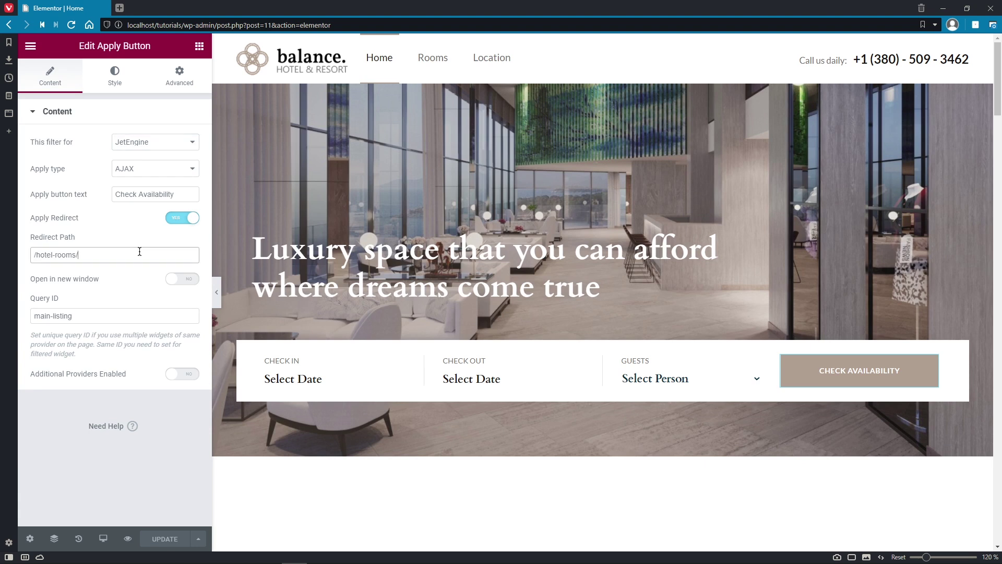
pyautogui.moveTo(139, 251); pyautogui.dragTo(27, 255)
pyautogui.click(27, 255)
# Step: Verify the date range filter, Guests filter and button all share Query ID main-listing
pyautogui.moveTo(26, 297); pyautogui.dragTo(62, 297)
pyautogui.click(76, 314)
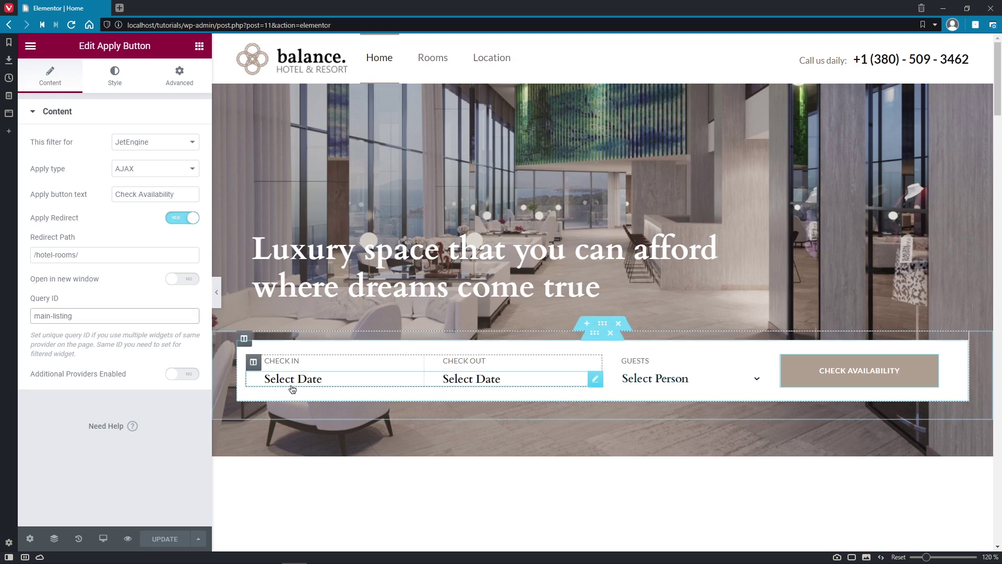
pyautogui.click(324, 383)
pyautogui.moveTo(78, 292); pyautogui.dragTo(27, 291)
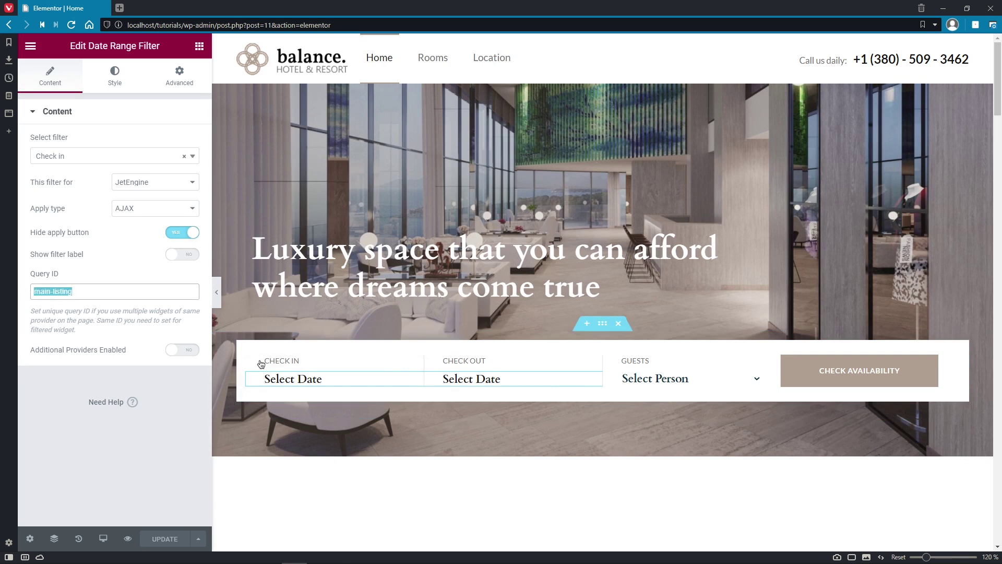
pyautogui.click(667, 389)
pyautogui.moveTo(107, 320); pyautogui.dragTo(31, 316)
pyautogui.click(835, 376)
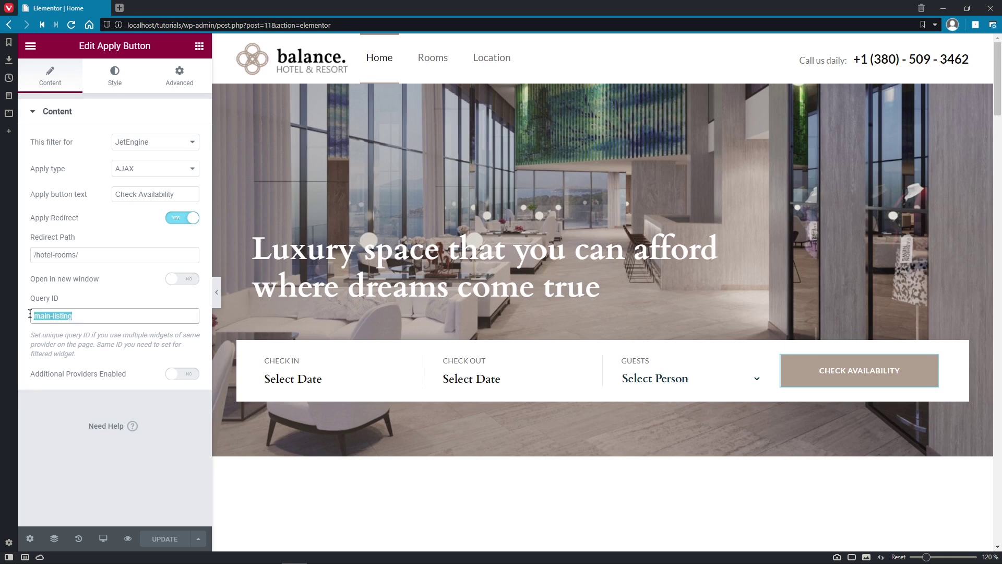
pyautogui.click(27, 314)
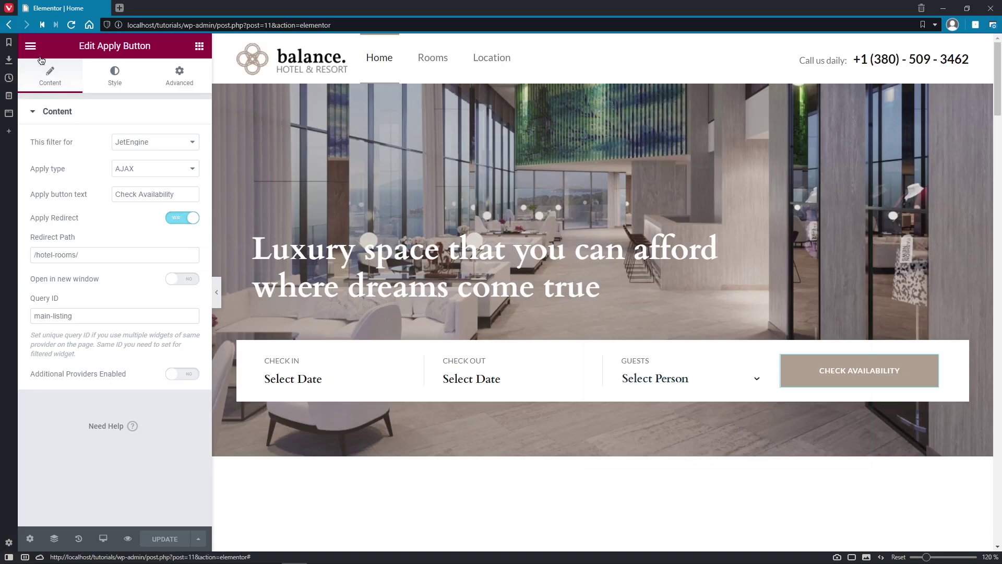
# Step: Open Hotel Rooms in Elementor in a new tab and check its listing grid's CSS ID main-listing
pyautogui.click(30, 46)
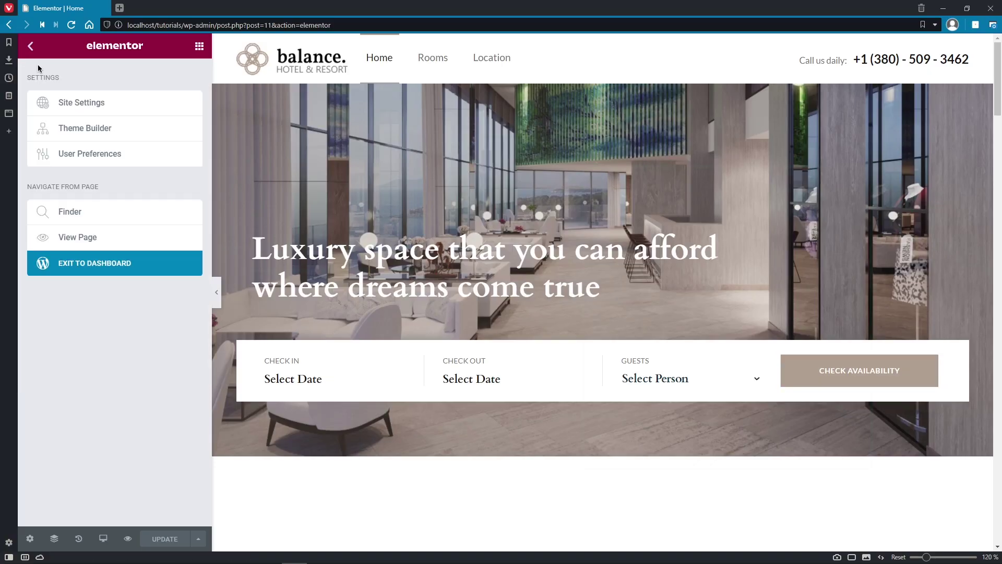
pyautogui.rightClick(79, 264)
pyautogui.click(104, 273)
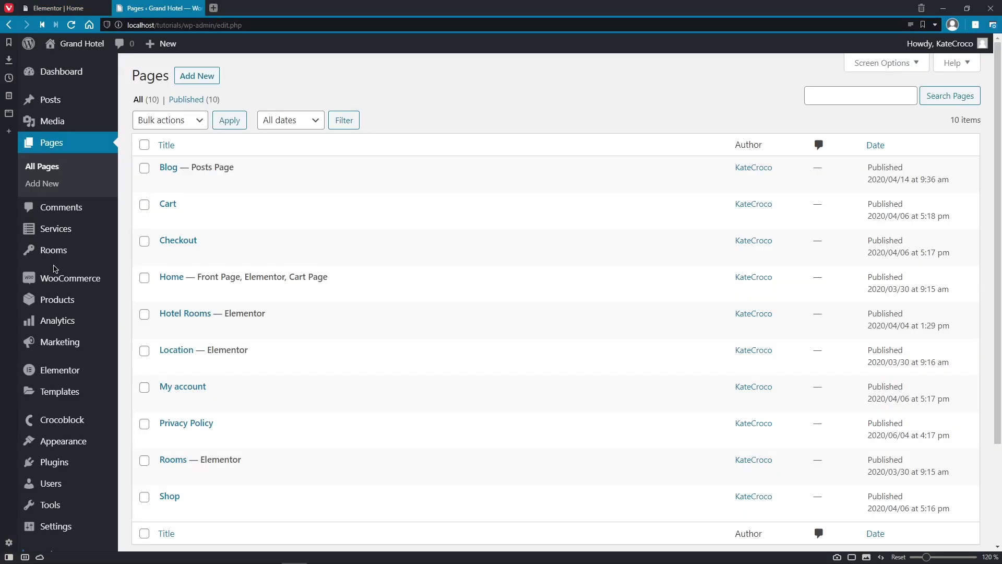
pyautogui.click(334, 334)
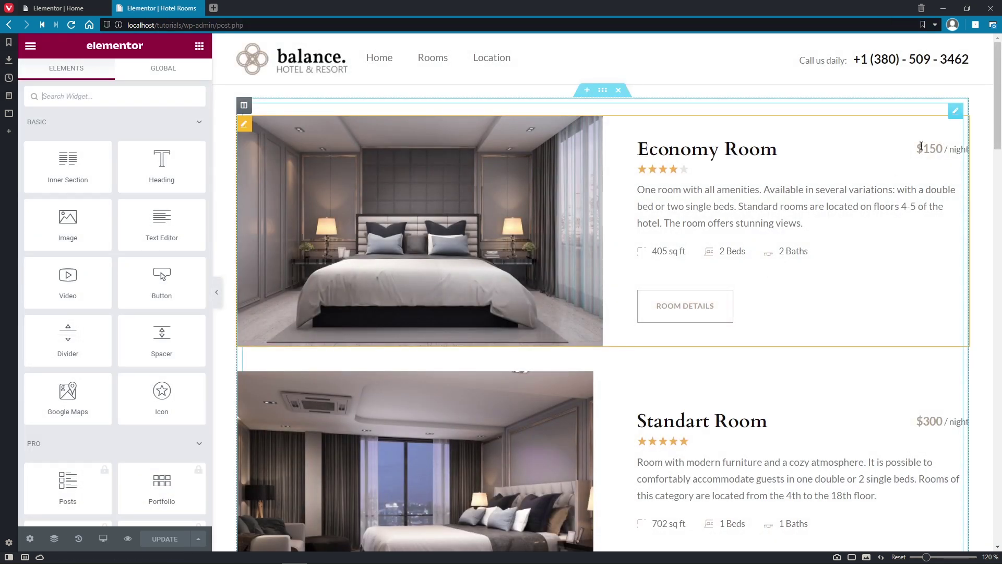
pyautogui.click(920, 148)
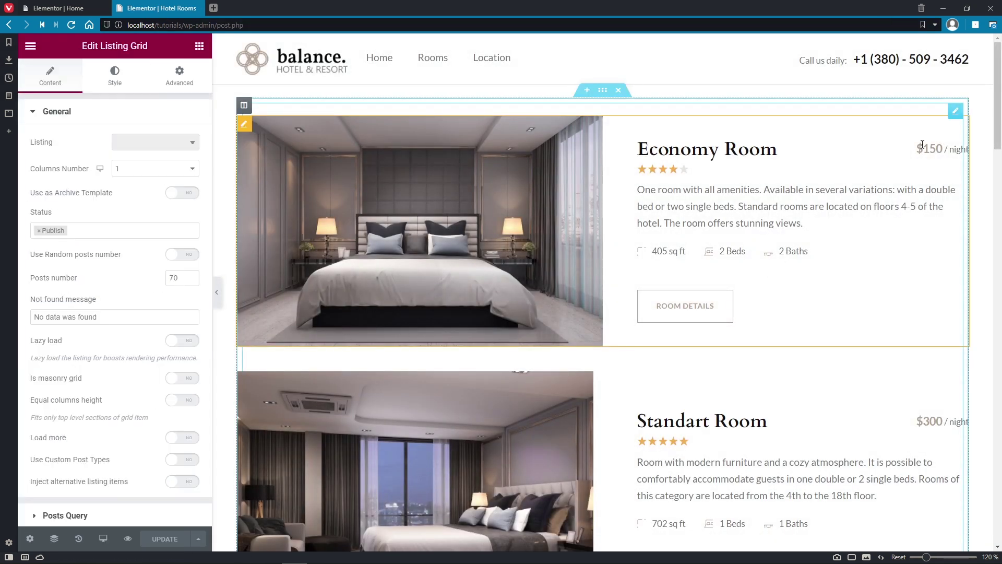
pyautogui.click(192, 85)
pyautogui.moveTo(172, 289); pyautogui.dragTo(110, 292)
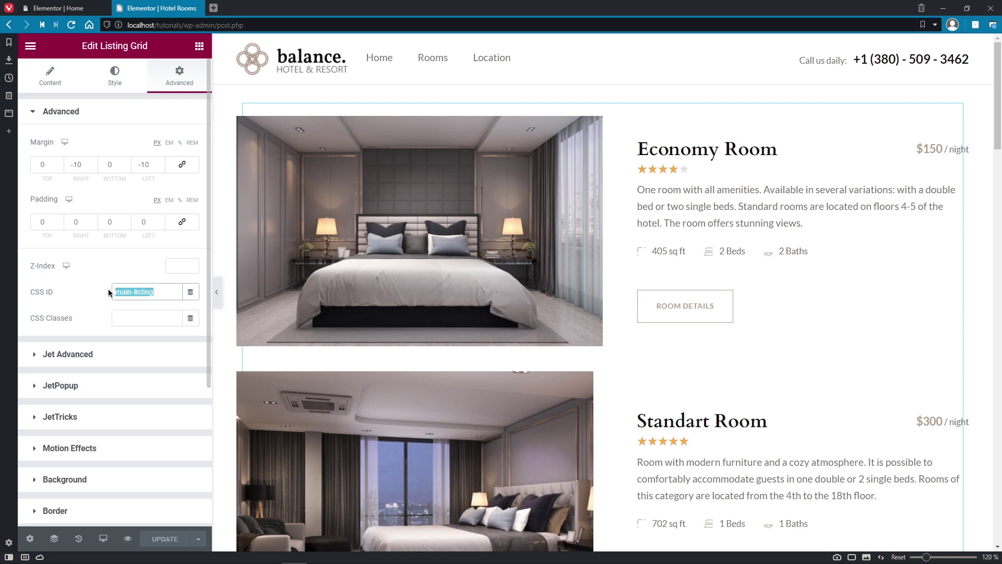
pyautogui.click(108, 289)
pyautogui.click(197, 8)
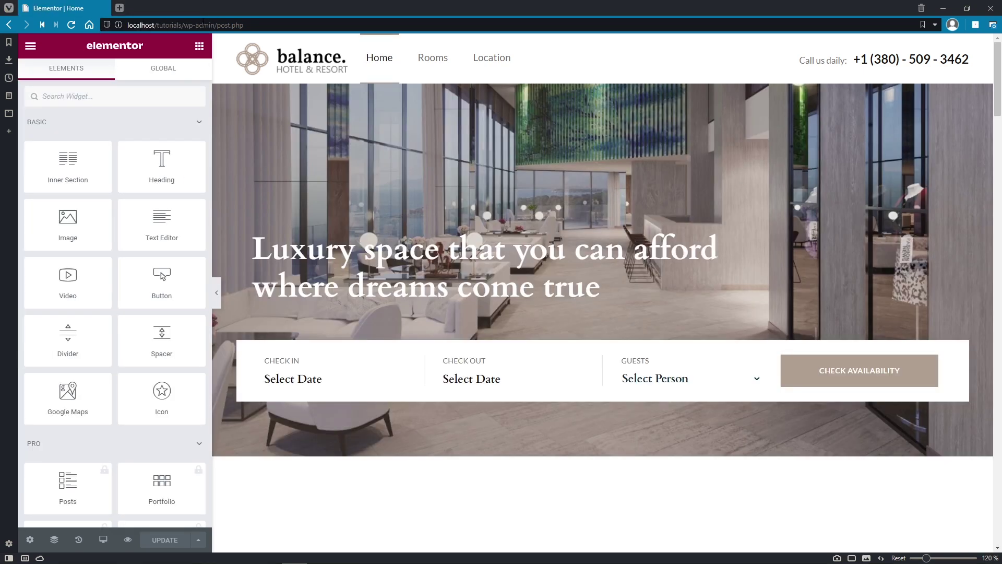
pyautogui.scroll(-3, 258, 137)
pyautogui.scroll(-5, 259, 138)
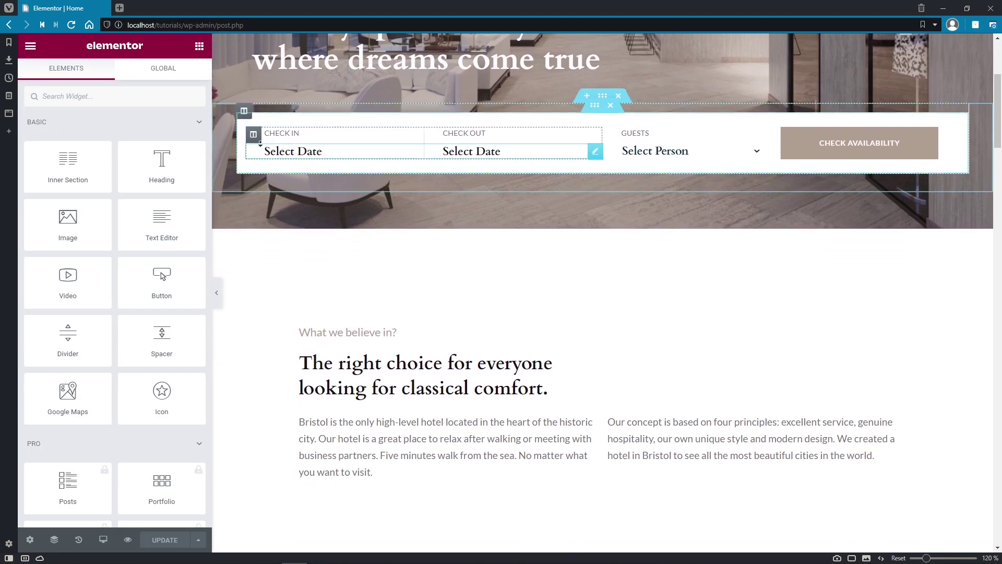
pyautogui.click(342, 136)
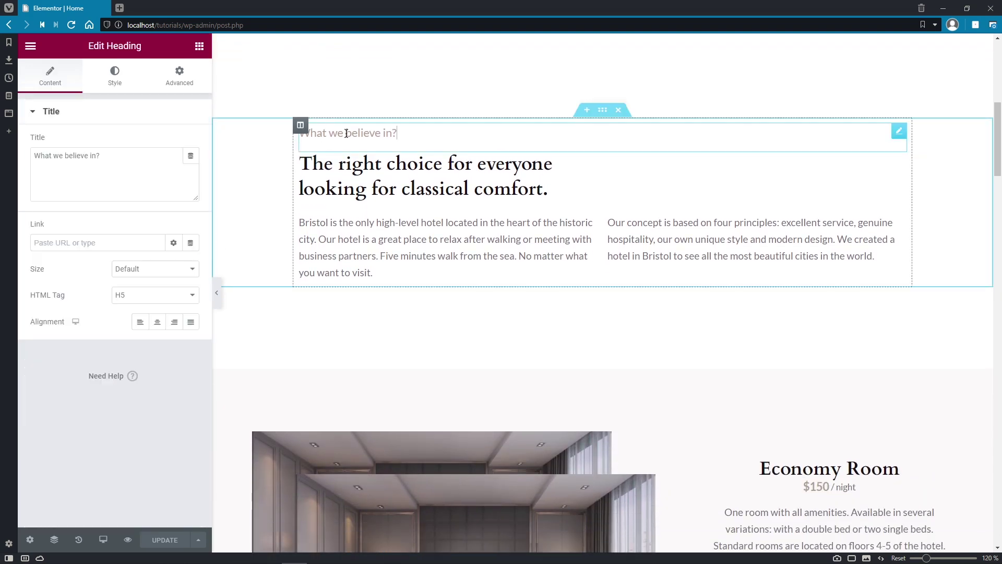
pyautogui.click(372, 161)
pyautogui.click(475, 241)
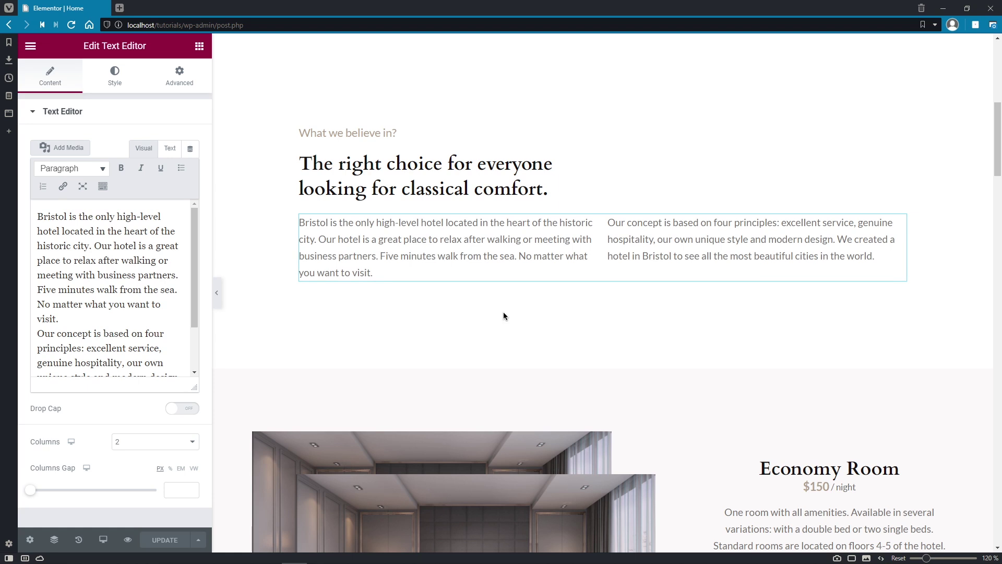
pyautogui.scroll(-4, 504, 313)
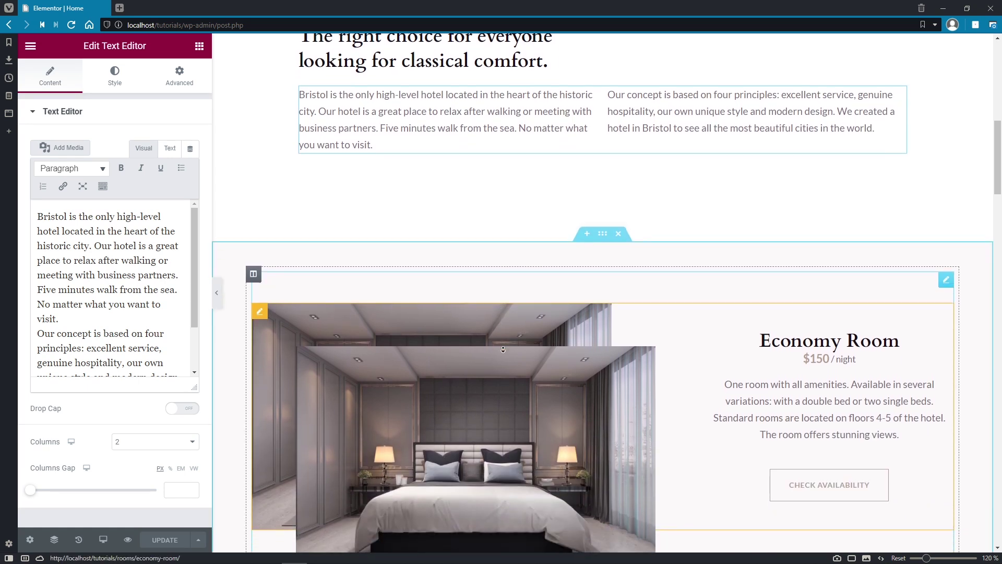
pyautogui.scroll(-2, 503, 349)
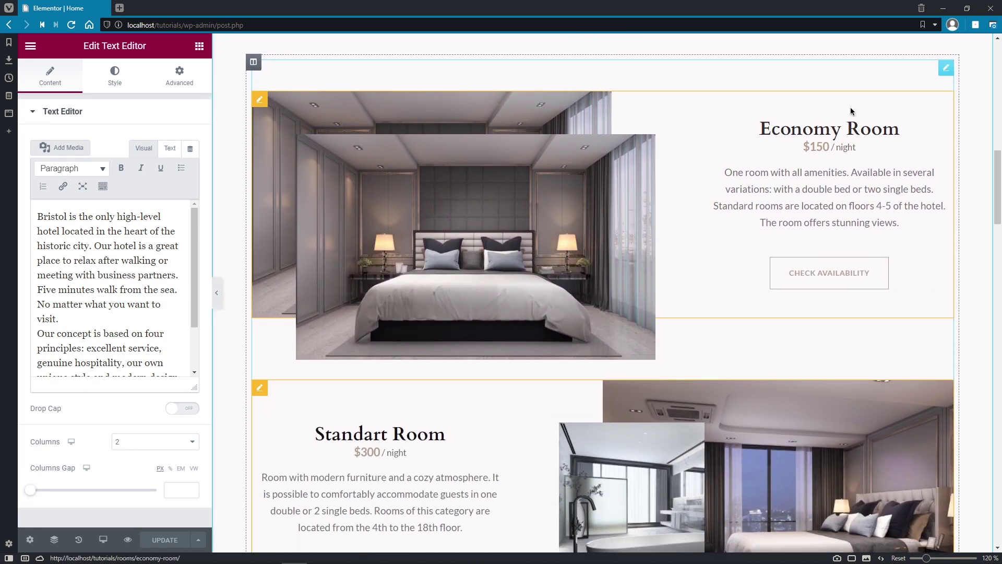
pyautogui.click(881, 85)
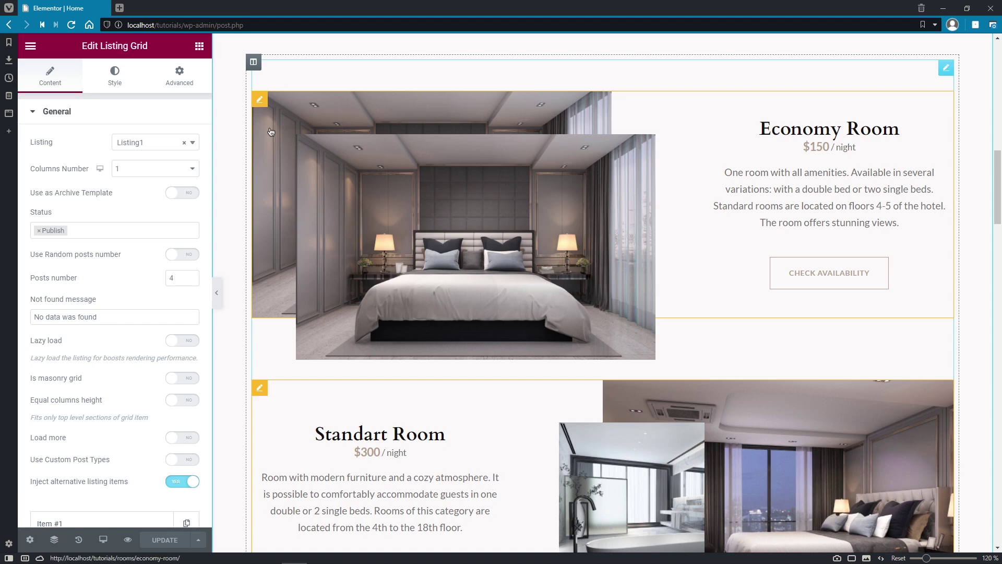
pyautogui.click(260, 99)
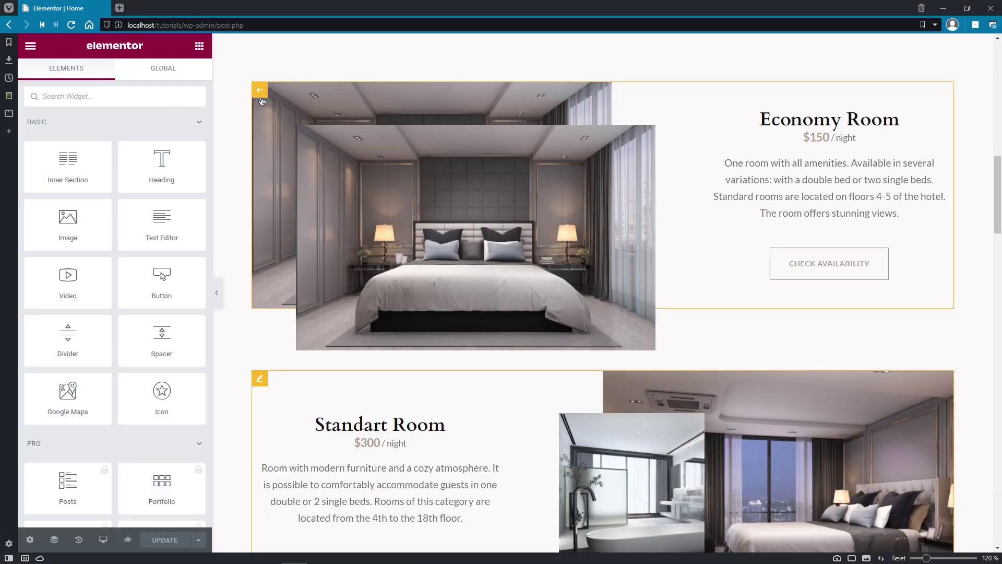
pyautogui.click(419, 111)
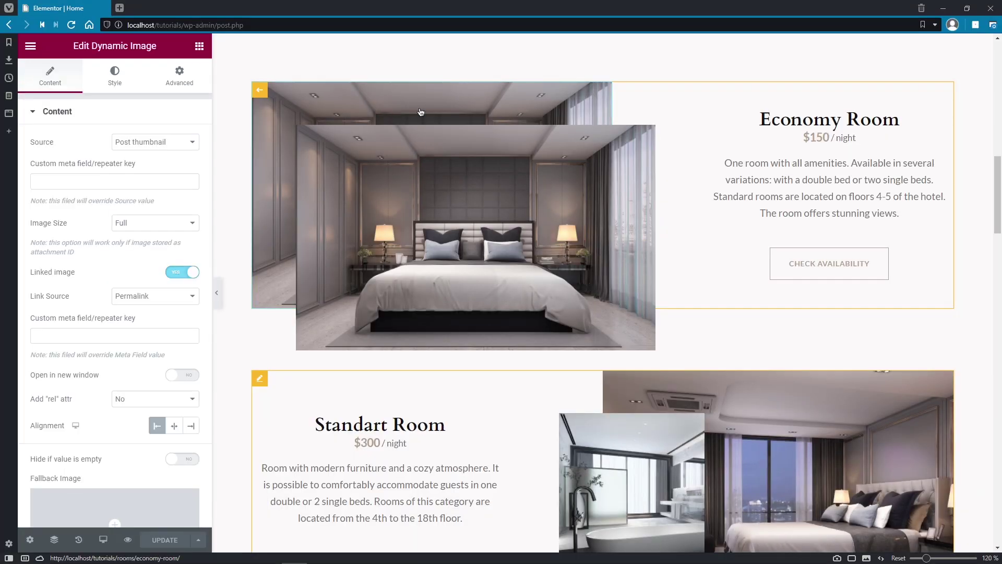
pyautogui.click(774, 194)
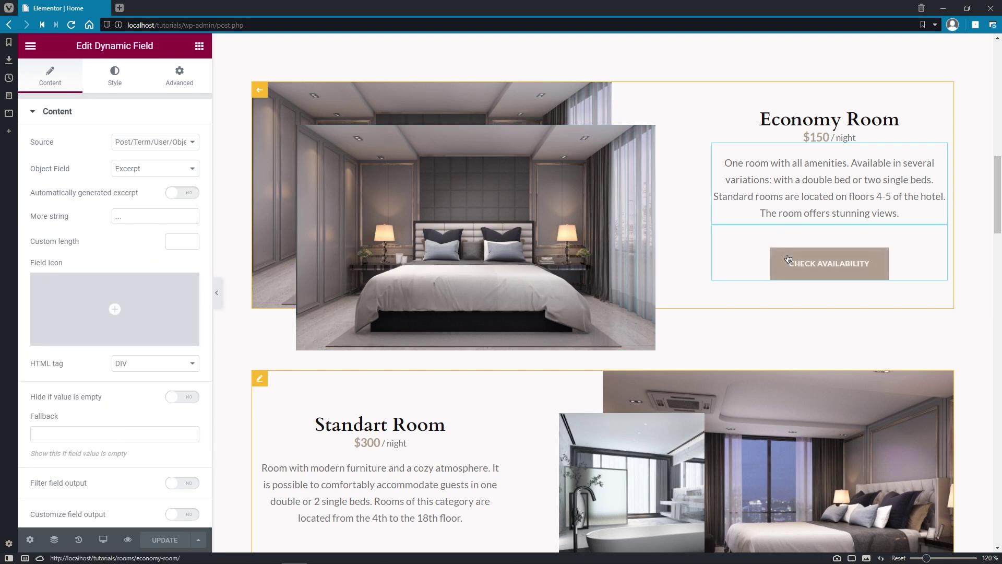
pyautogui.click(260, 91)
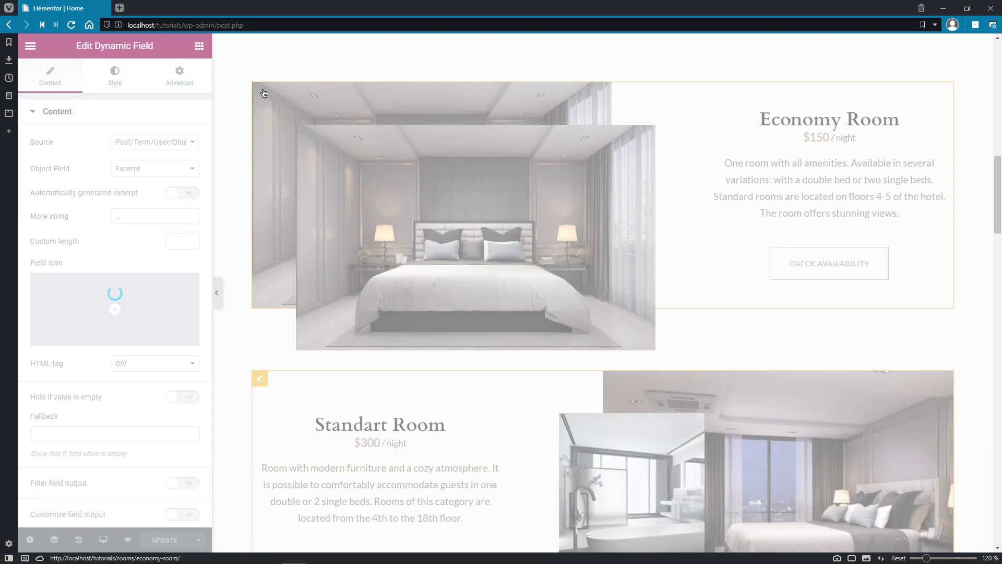
pyautogui.scroll(-4, 264, 94)
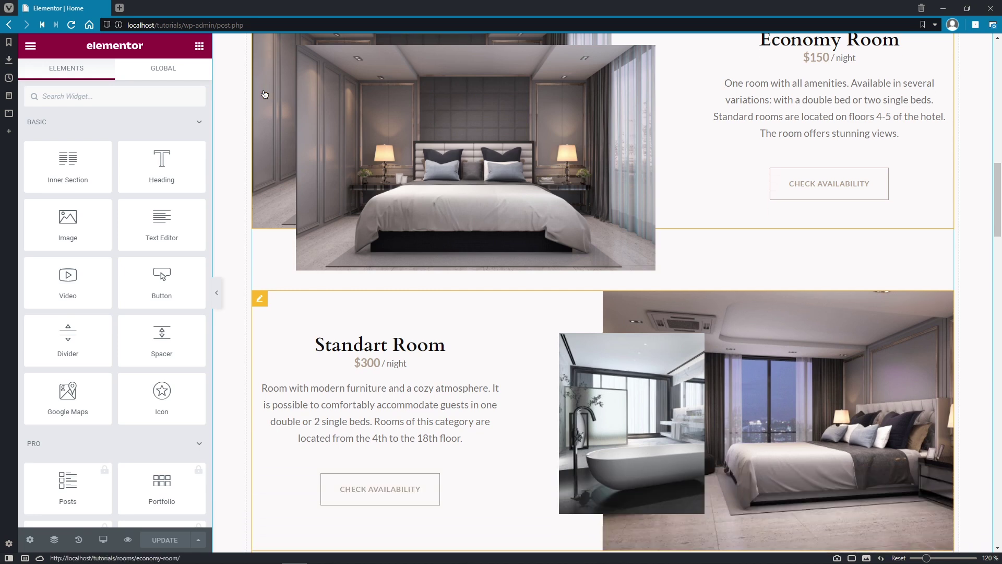
pyautogui.scroll(-2, 265, 94)
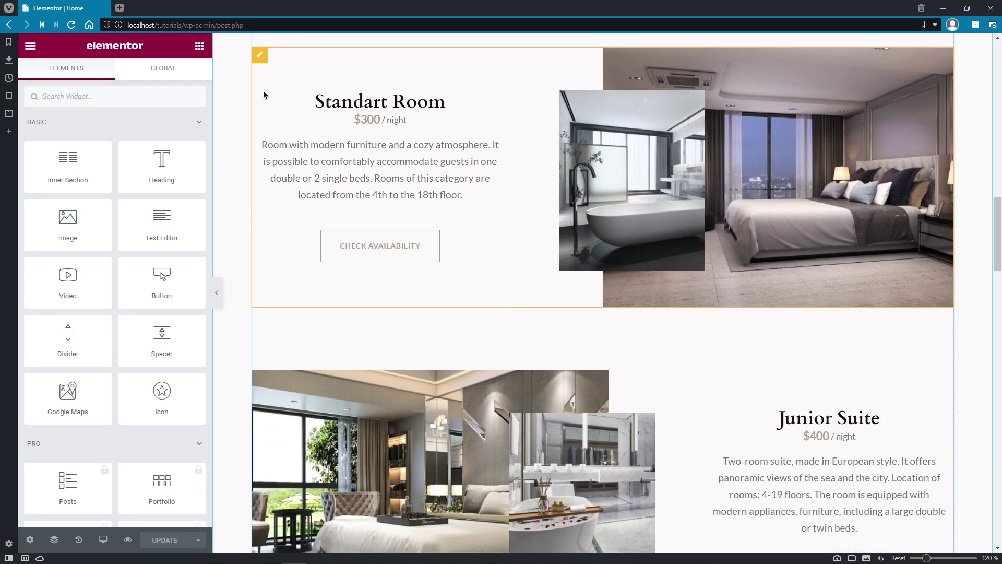
pyautogui.click(262, 55)
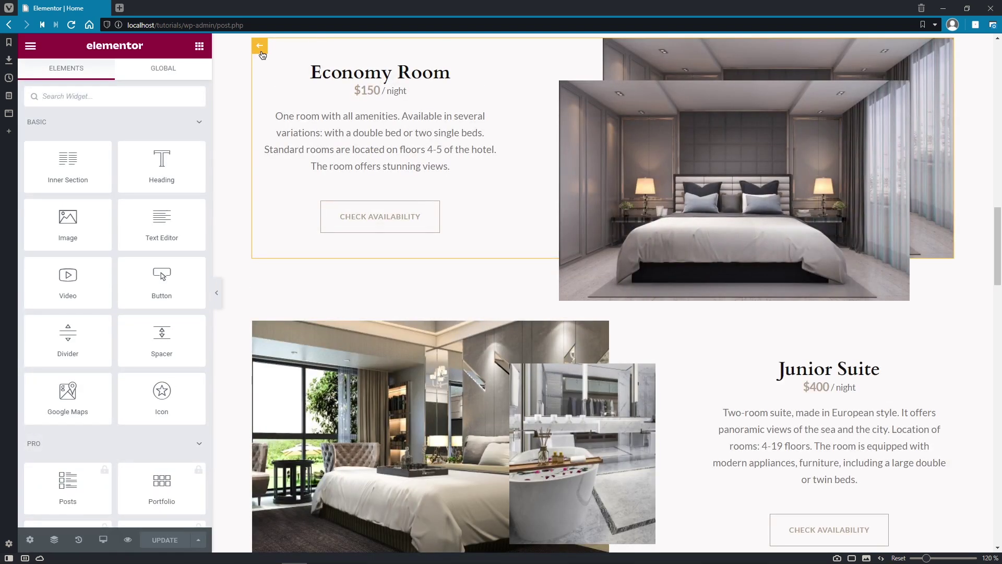
pyautogui.click(655, 95)
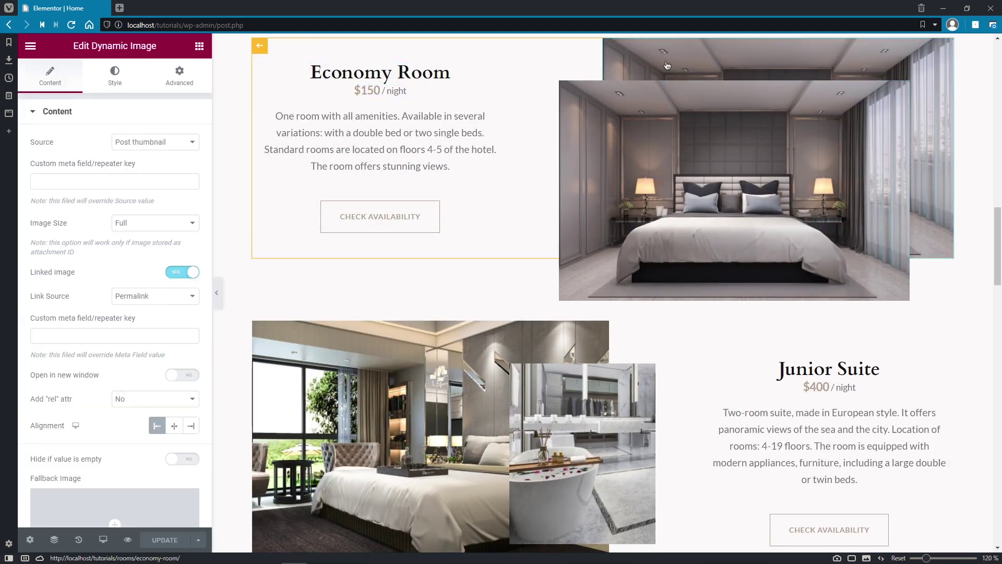
pyautogui.click(446, 131)
pyautogui.click(436, 210)
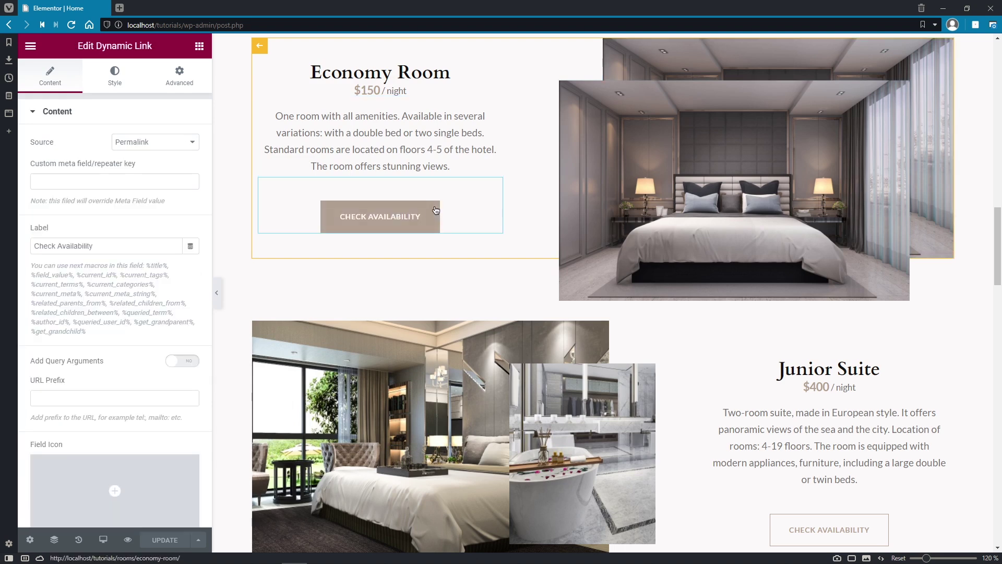
pyautogui.click(260, 47)
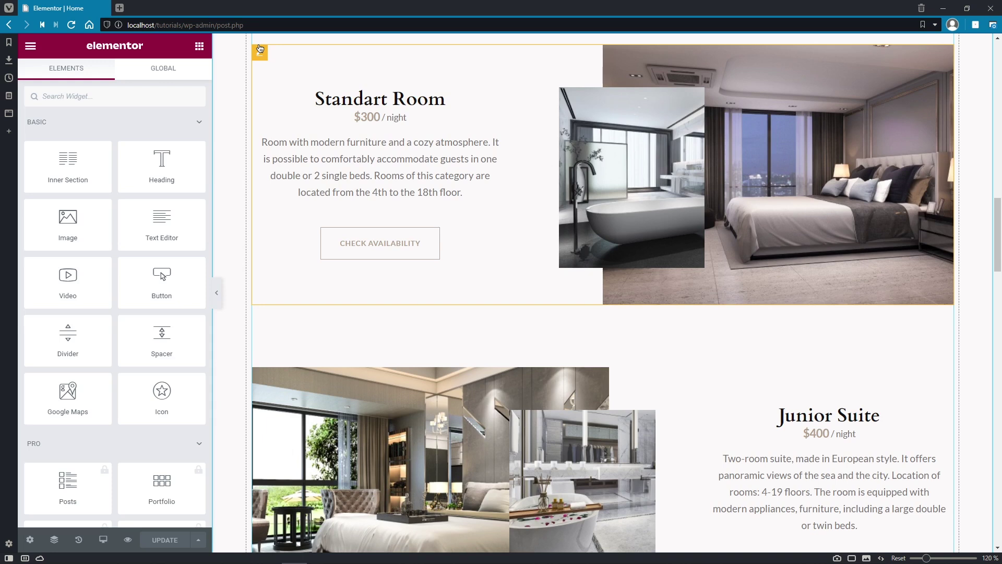
pyautogui.scroll(-10, 260, 48)
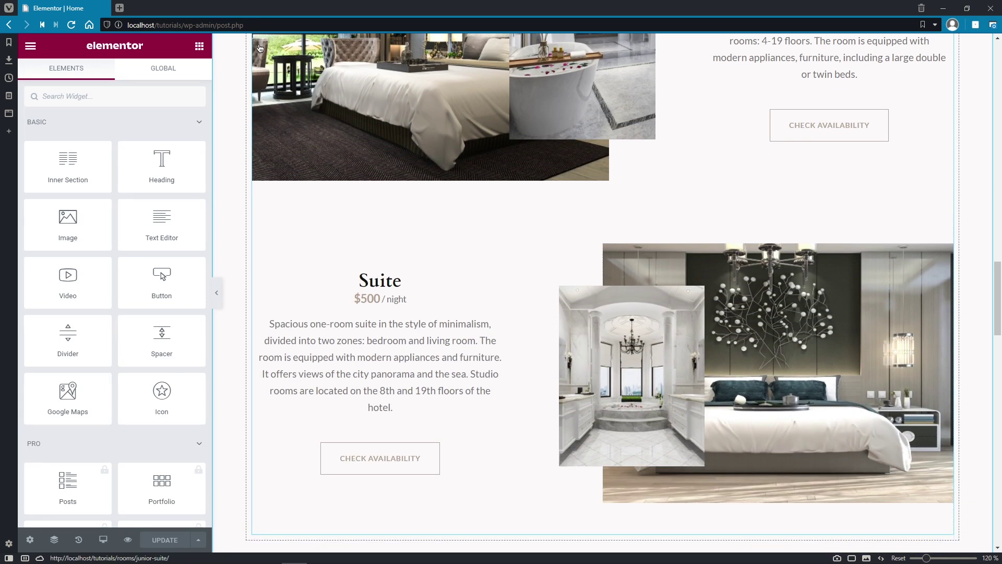
pyautogui.scroll(-8, 259, 47)
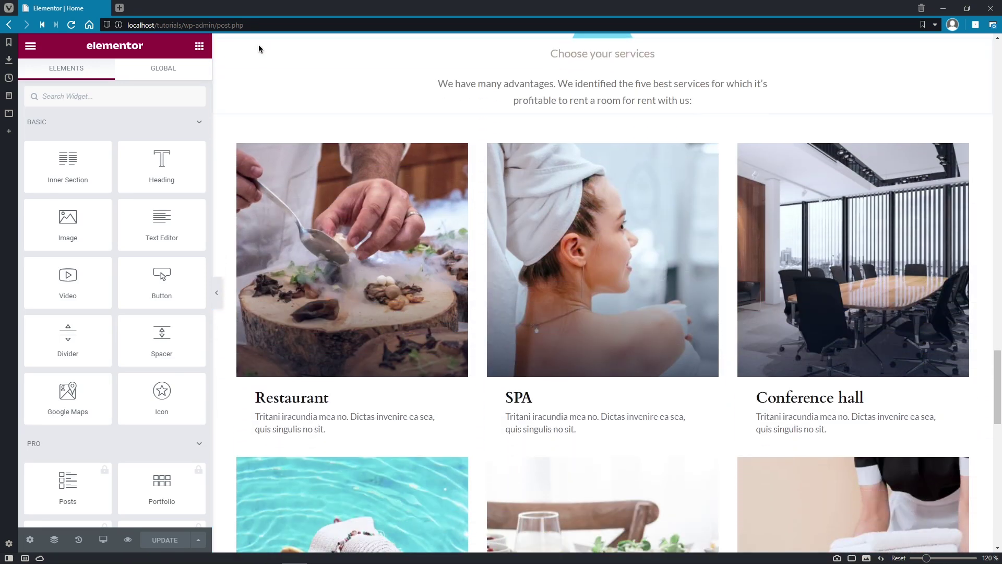
# Step: Check the services grid's Restaurant card pulls image, title and text from post thumbnail, title and content
pyautogui.click(586, 50)
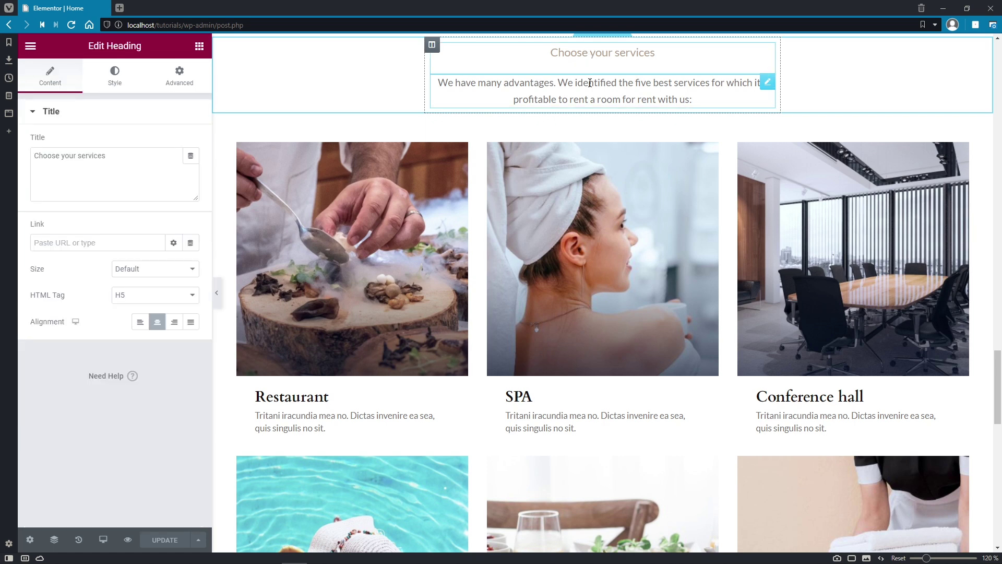
pyautogui.click(590, 82)
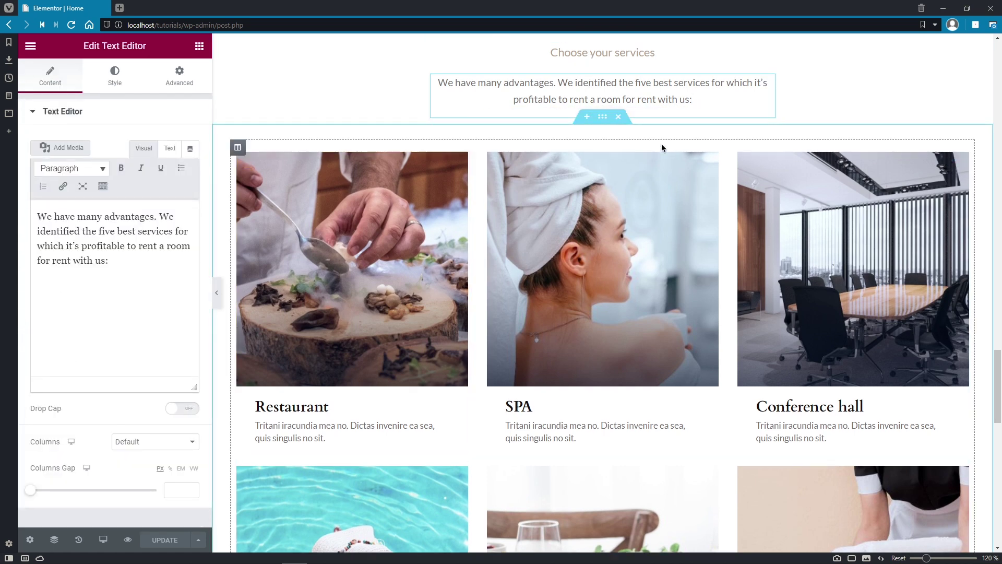
pyautogui.click(644, 163)
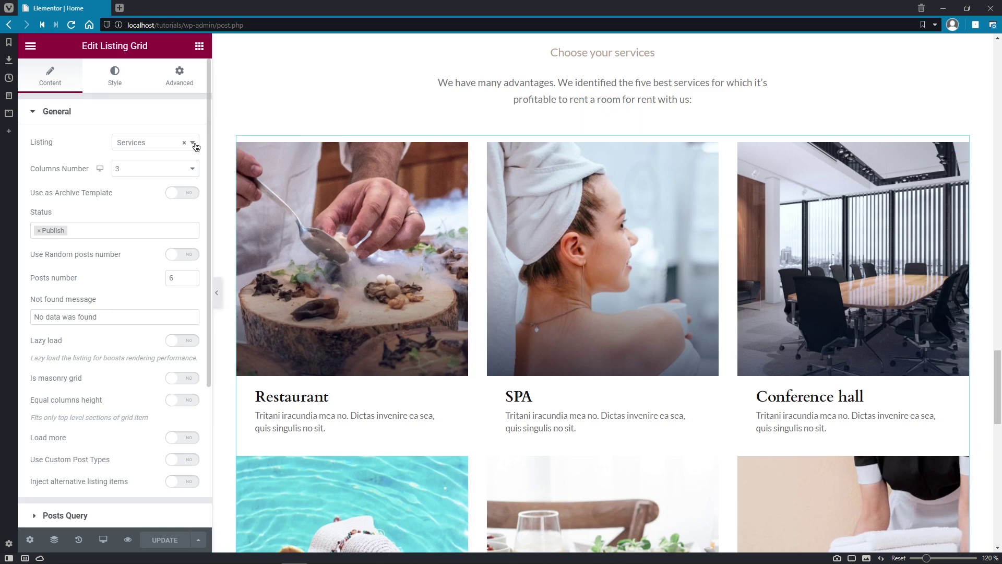
pyautogui.click(244, 150)
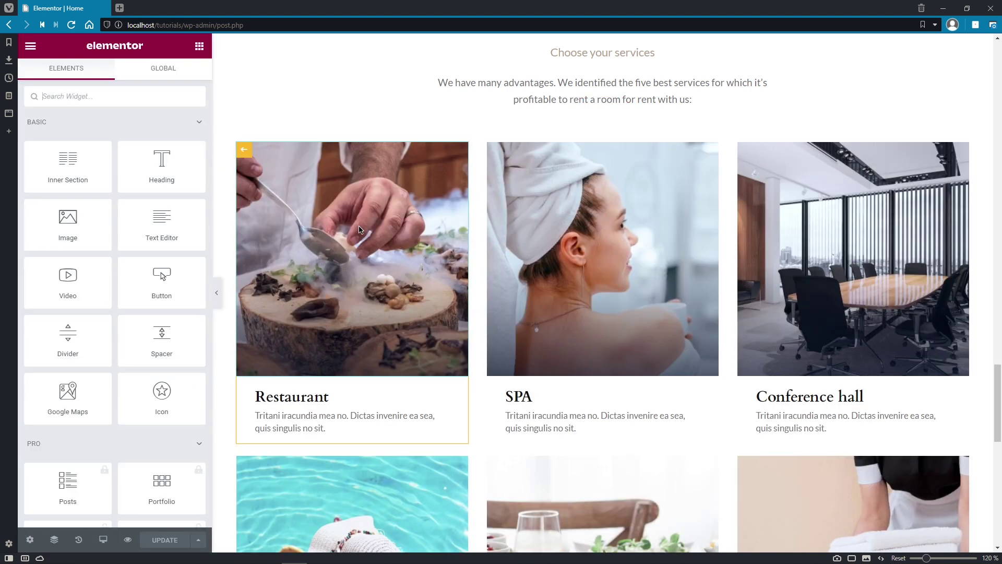
pyautogui.click(361, 230)
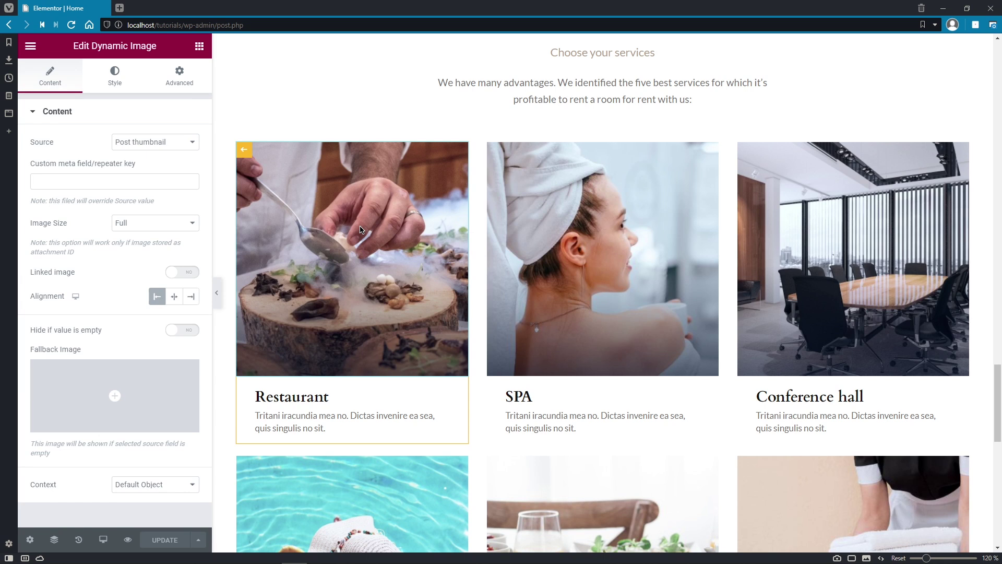
pyautogui.click(346, 398)
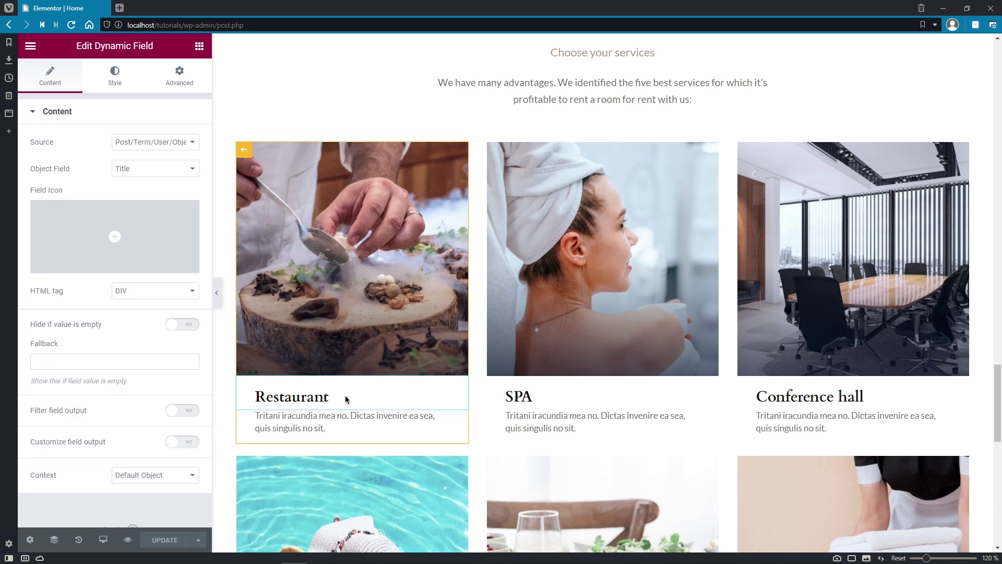
pyautogui.click(348, 432)
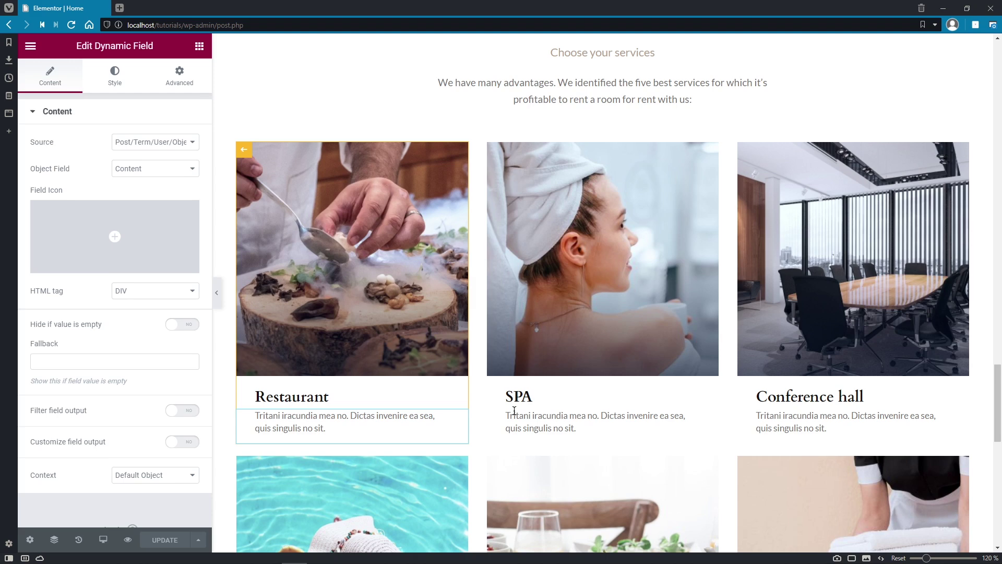
pyautogui.click(30, 46)
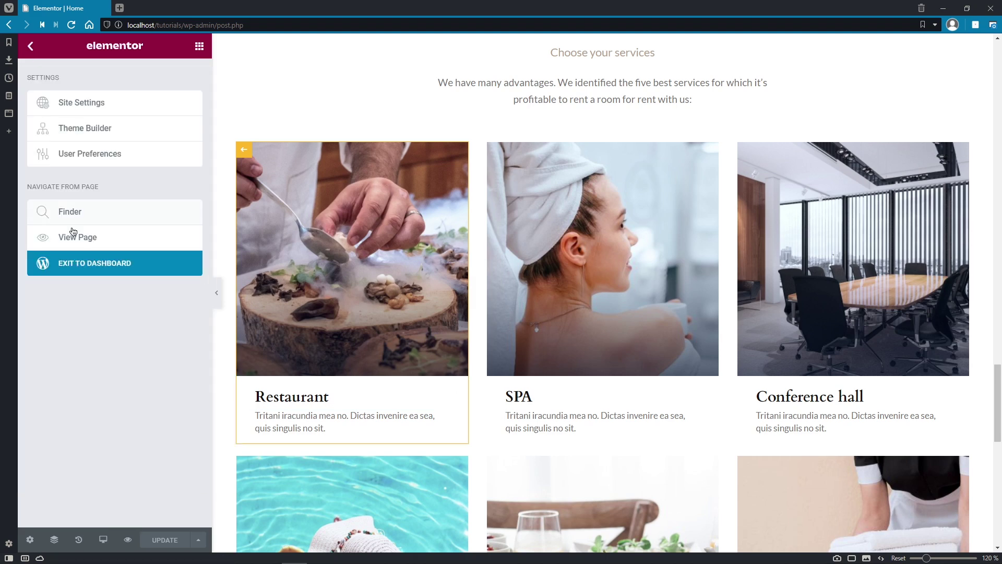
# Step: Leave Elementor, review the six Services posts from Restaurant to Room Services, then view the Grand Hotel homepage
pyautogui.click(96, 267)
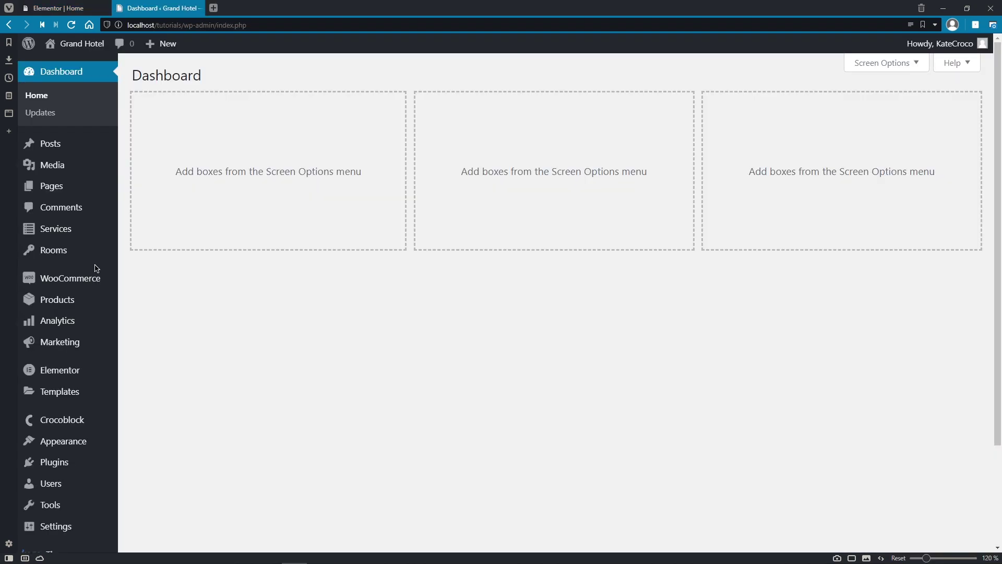
pyautogui.click(98, 233)
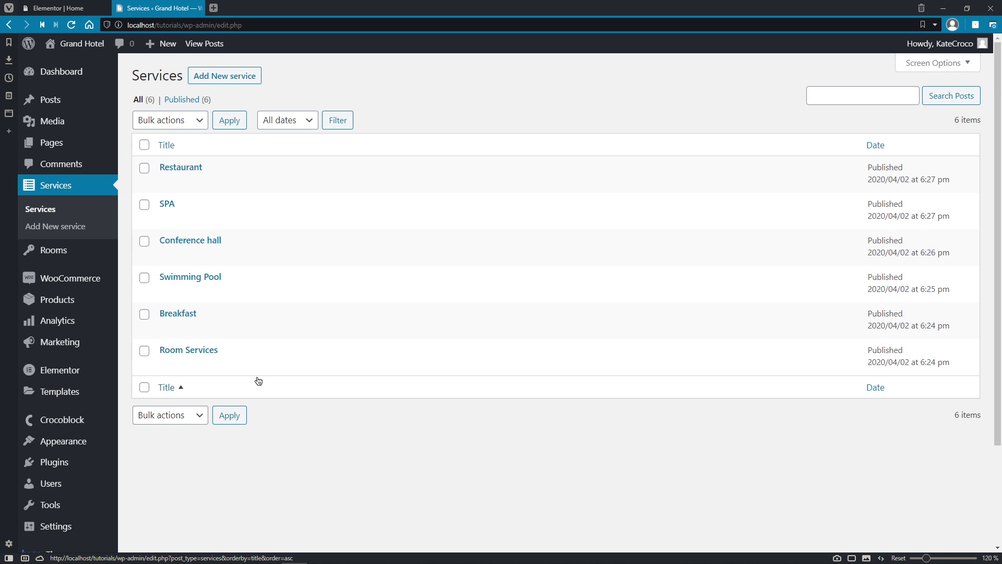
pyautogui.click(105, 7)
pyautogui.click(96, 50)
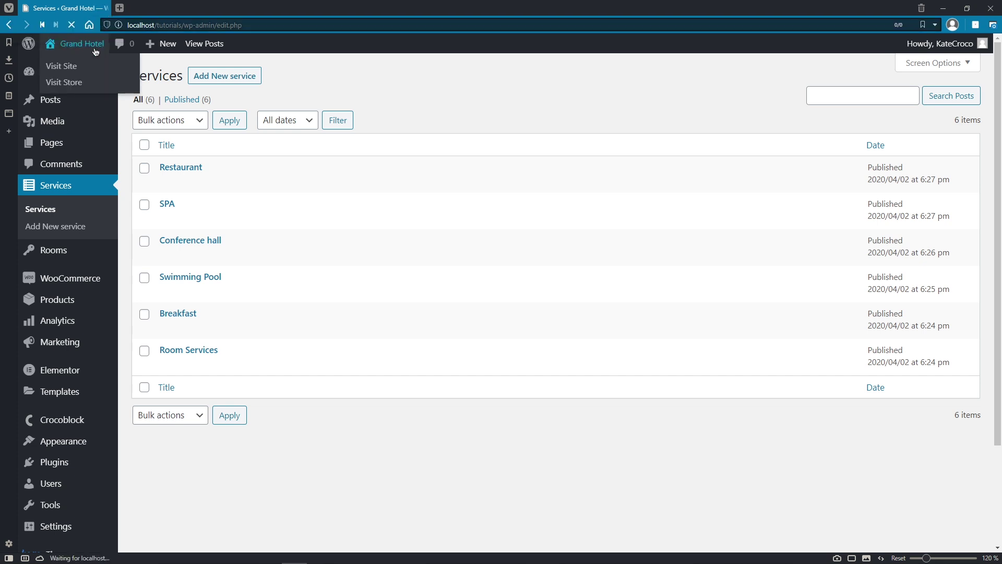